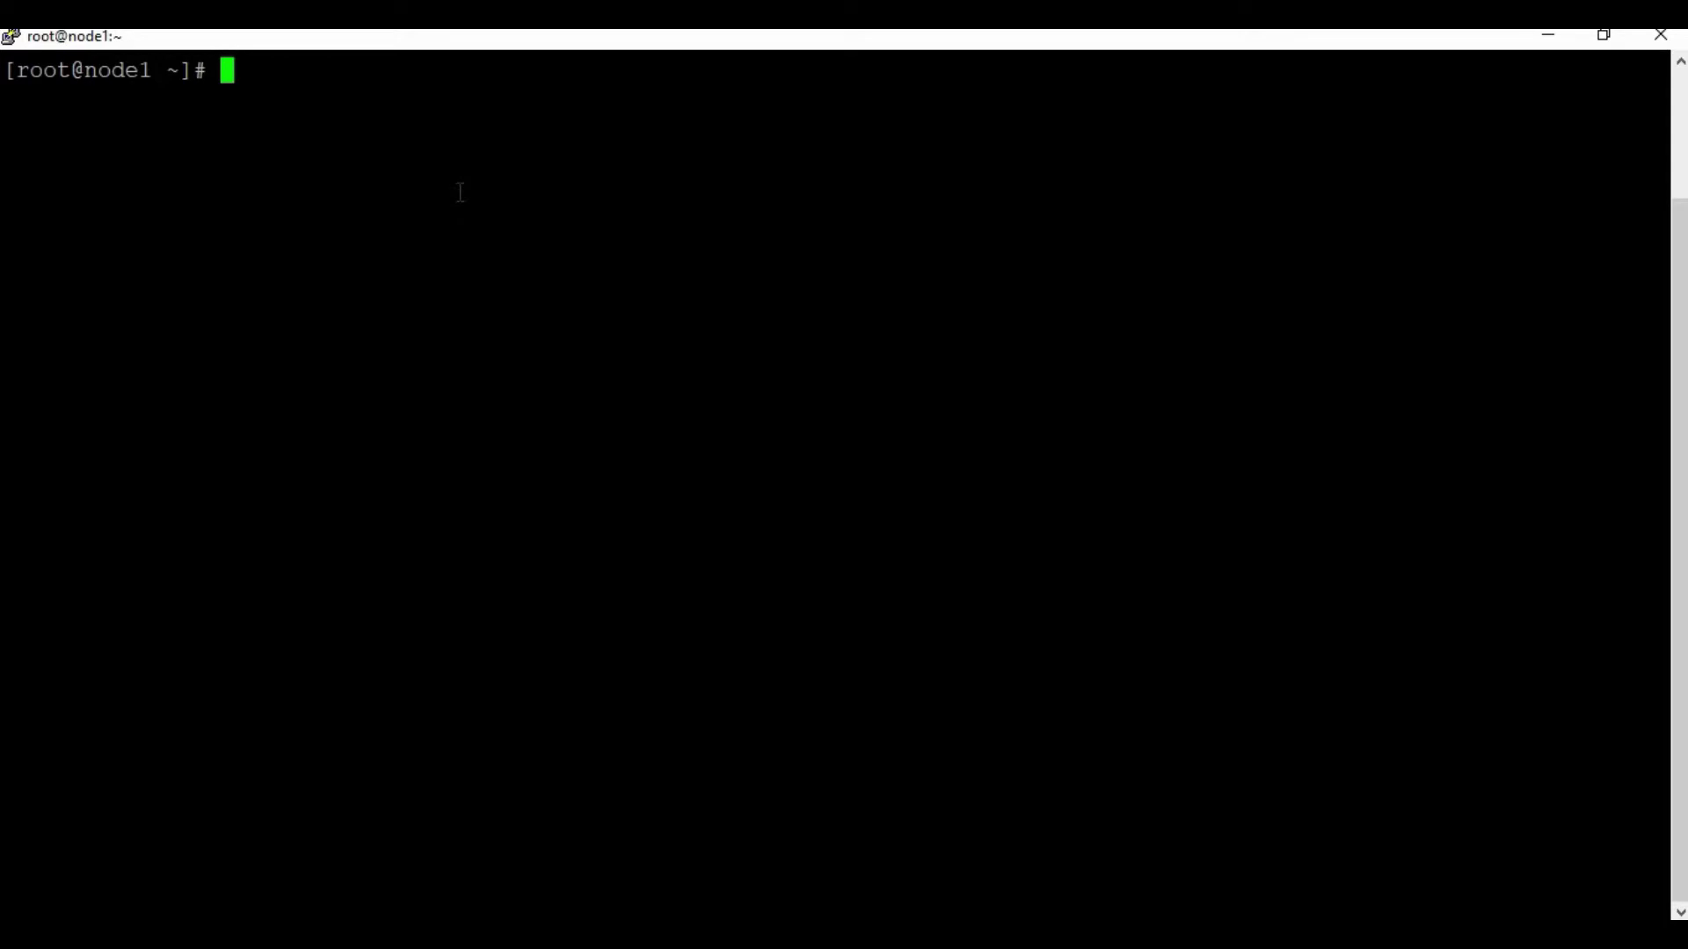
# Step: Start the sonarqube container on port 9000 with its volumes and confirm it with docker ps
pyautogui.rightClick(461, 192)
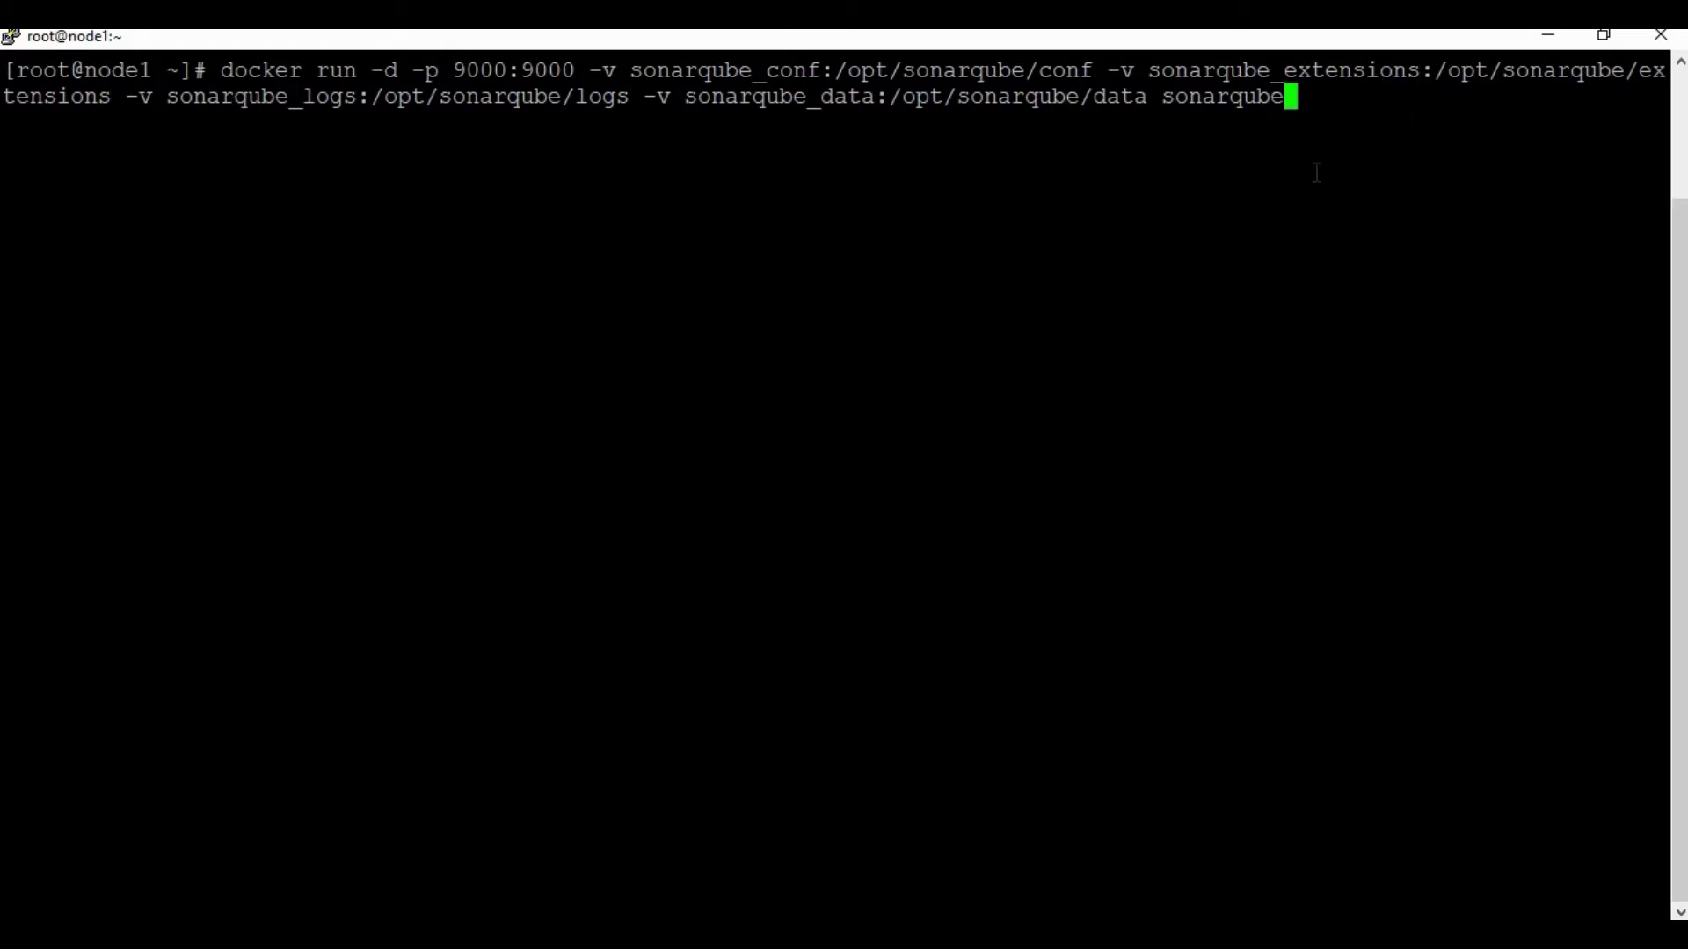
pyautogui.press('Return')
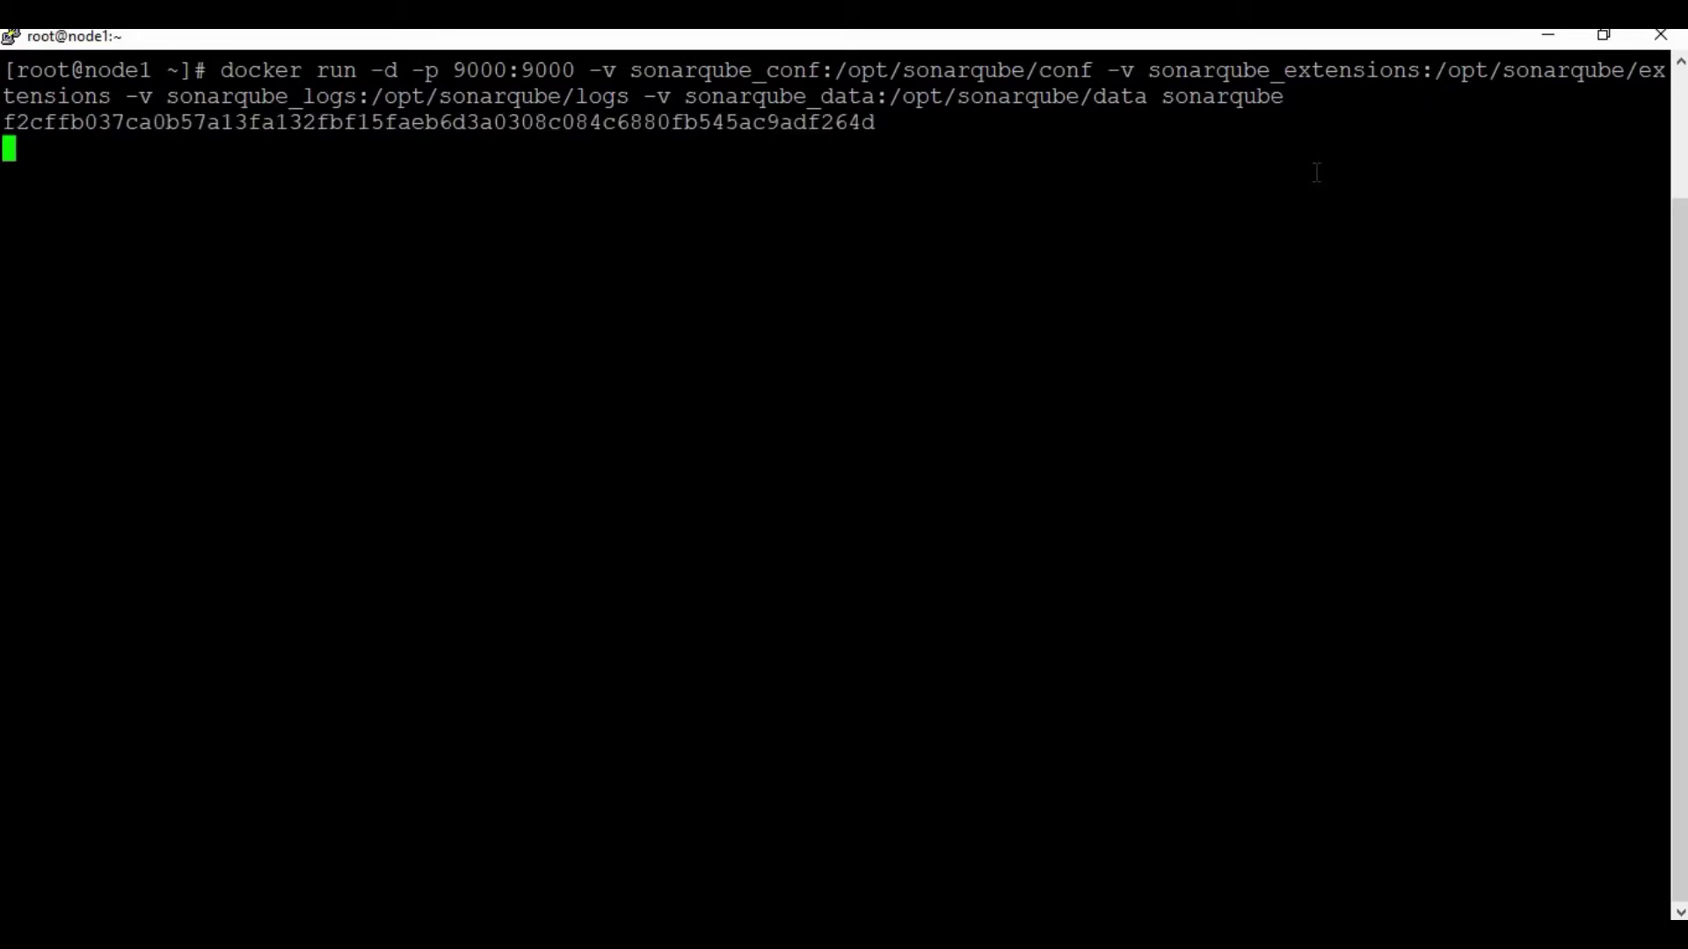
pyautogui.write('docke')
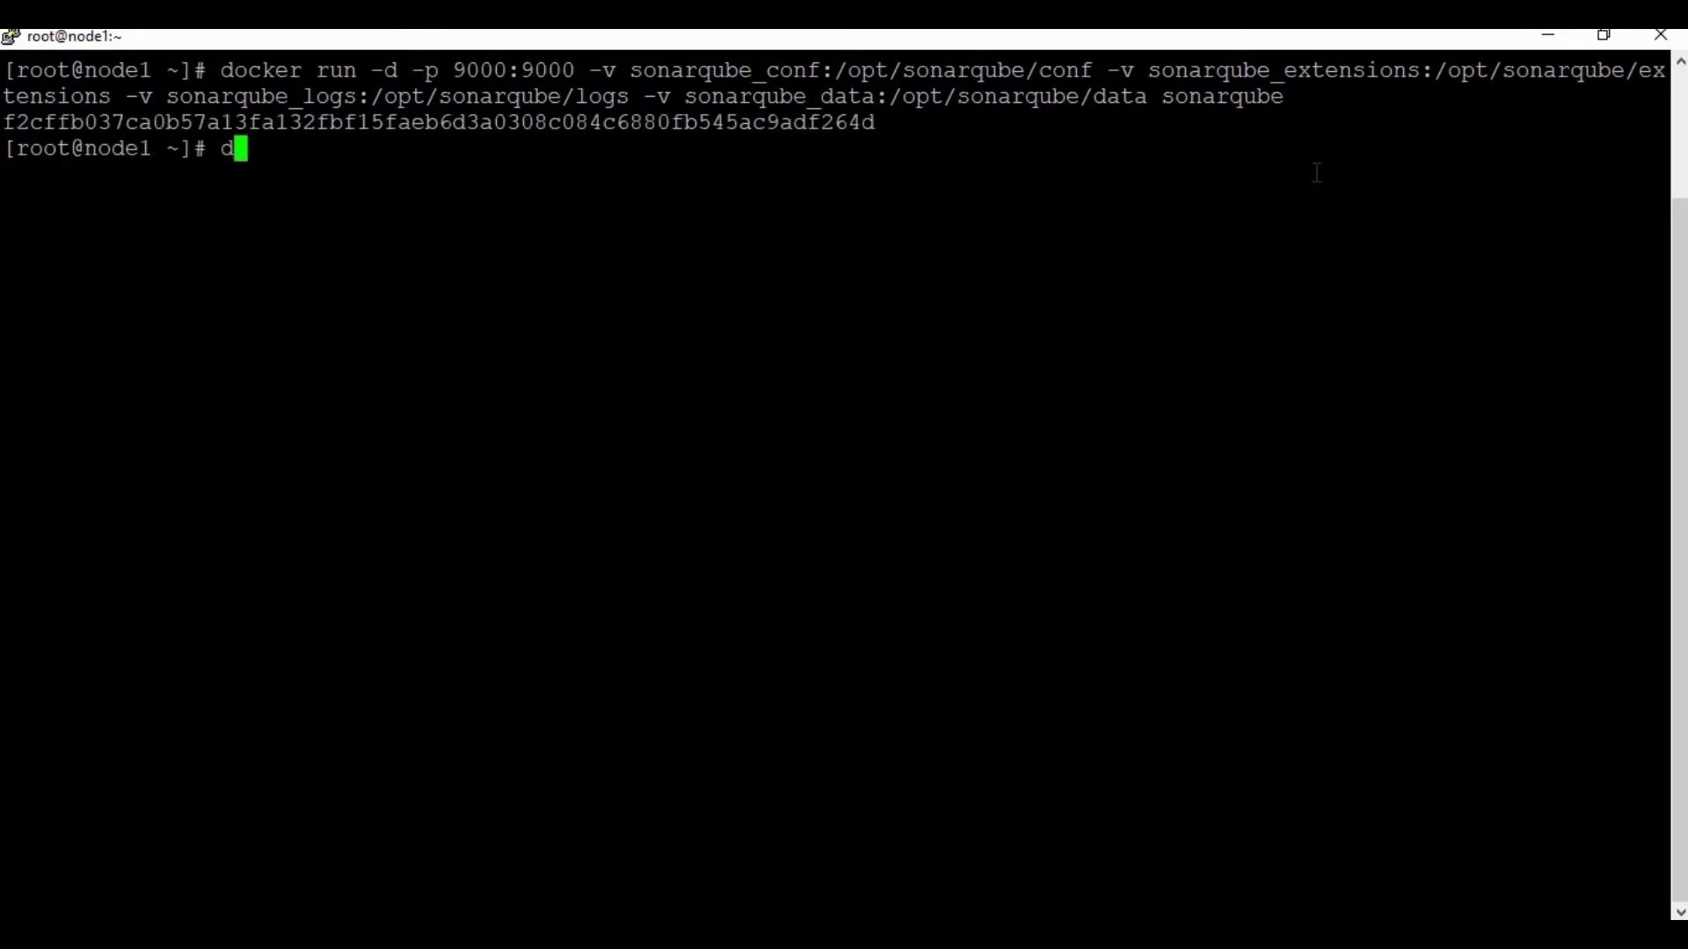
pyautogui.press('BackSpace')
pyautogui.press('BackSpace')
pyautogui.press('BackSpace')
pyautogui.write('cker ps')
pyautogui.press('Return')
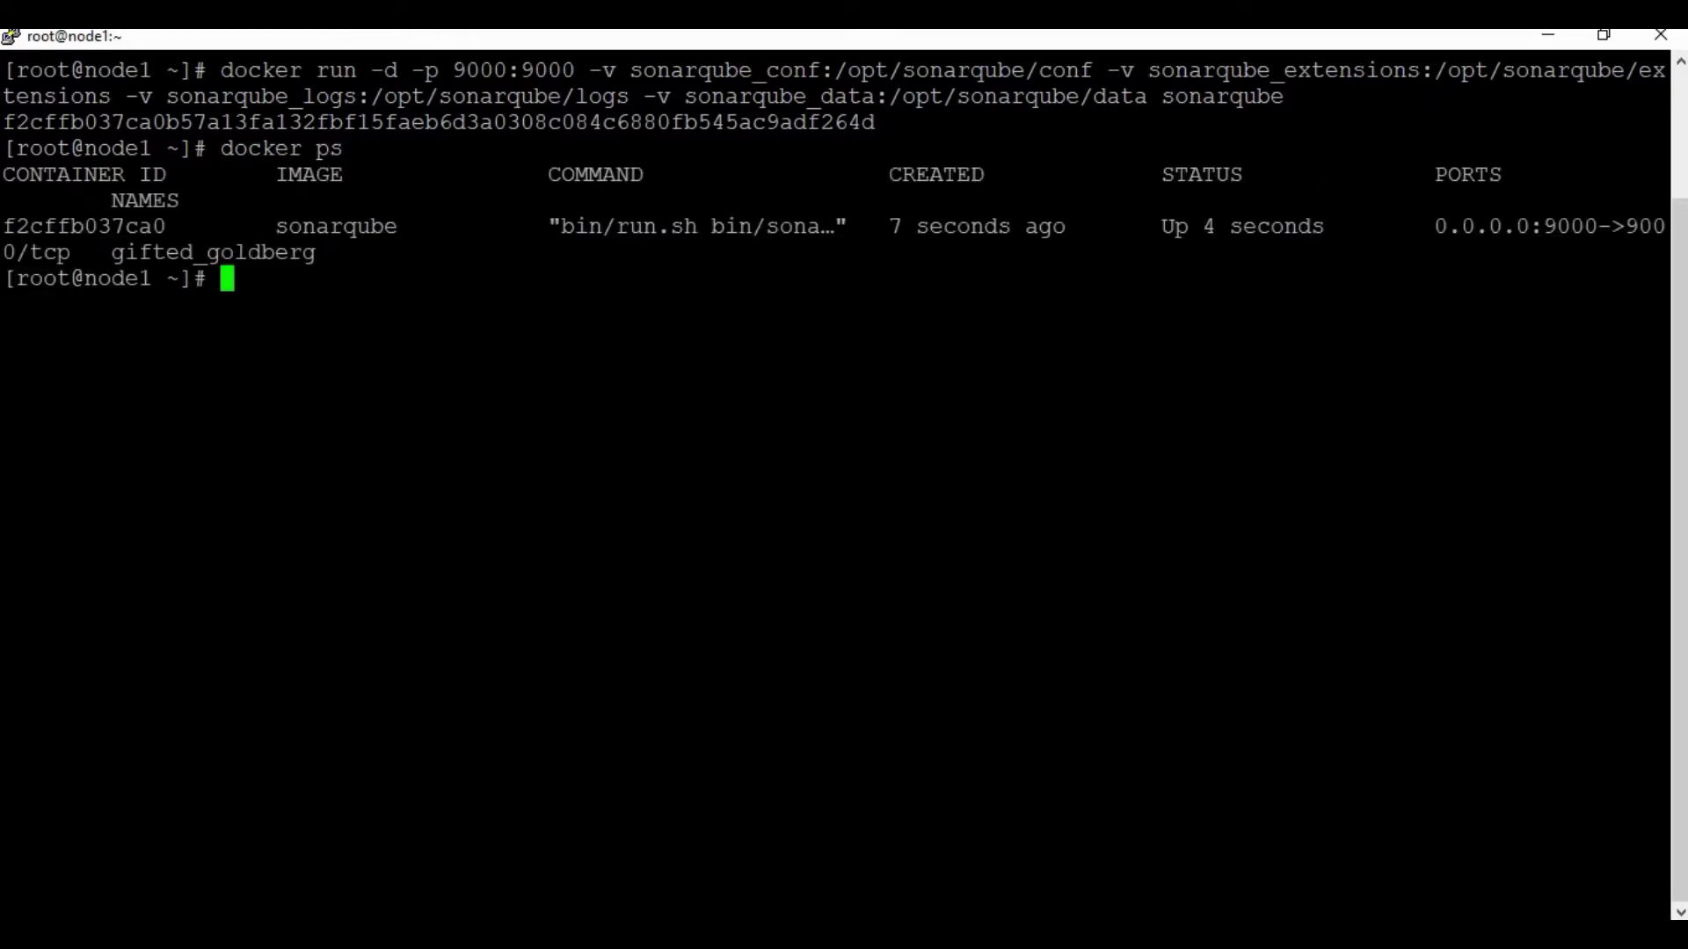
pyautogui.hotkey('alt', 'Tab')
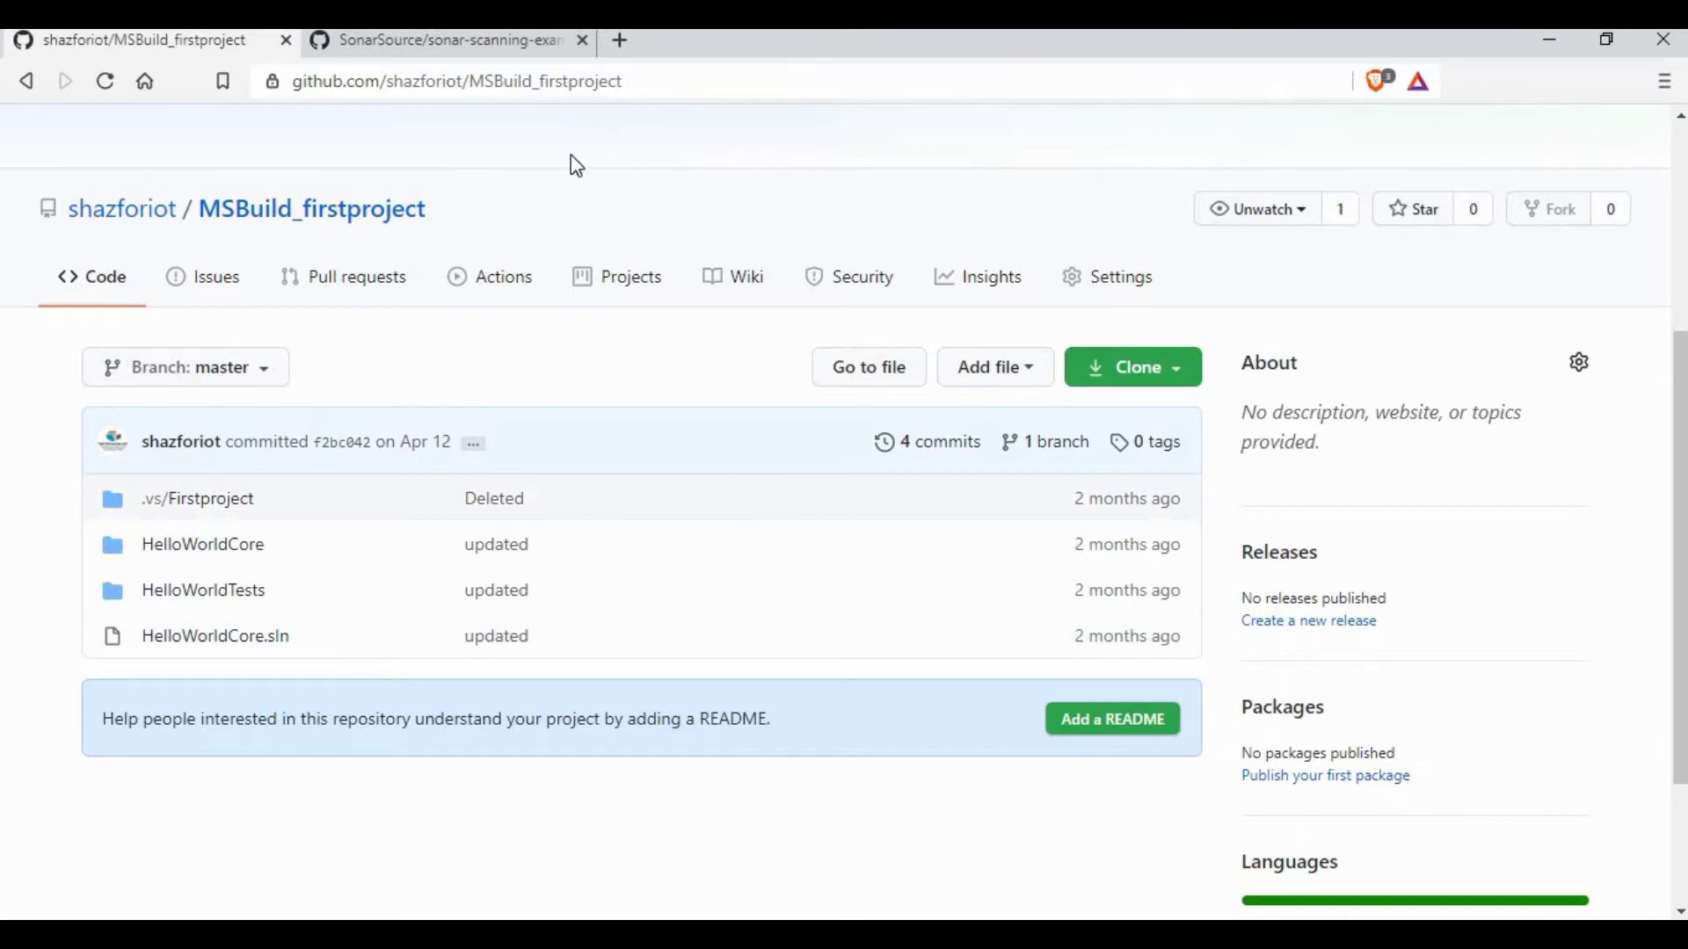
# Step: Load the SonarQube server at 192.168.145.130:9000 in a new browser tab
pyautogui.hotkey('ctrl', 't')
pyautogui.write('192.168.145.128:8080')
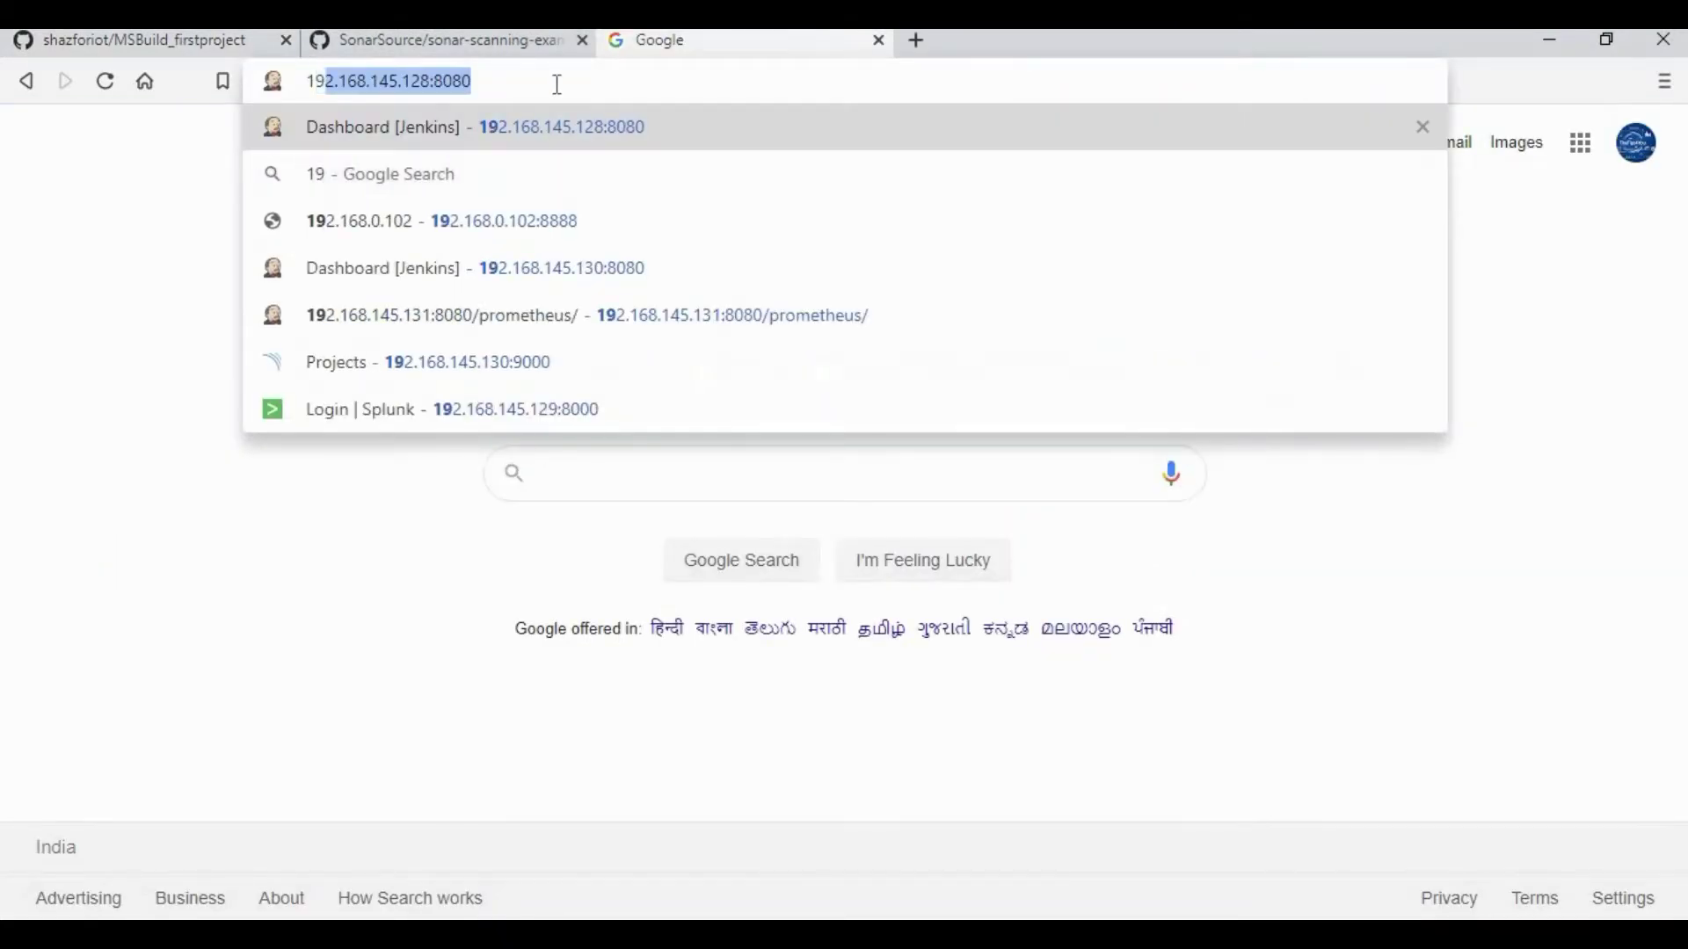
pyautogui.press('End')
pyautogui.press('BackSpace')
pyautogui.press('BackSpace')
pyautogui.press('BackSpace')
pyautogui.press('BackSpace')
pyautogui.press('BackSpace')
pyautogui.press('BackSpace')
pyautogui.press('BackSpace')
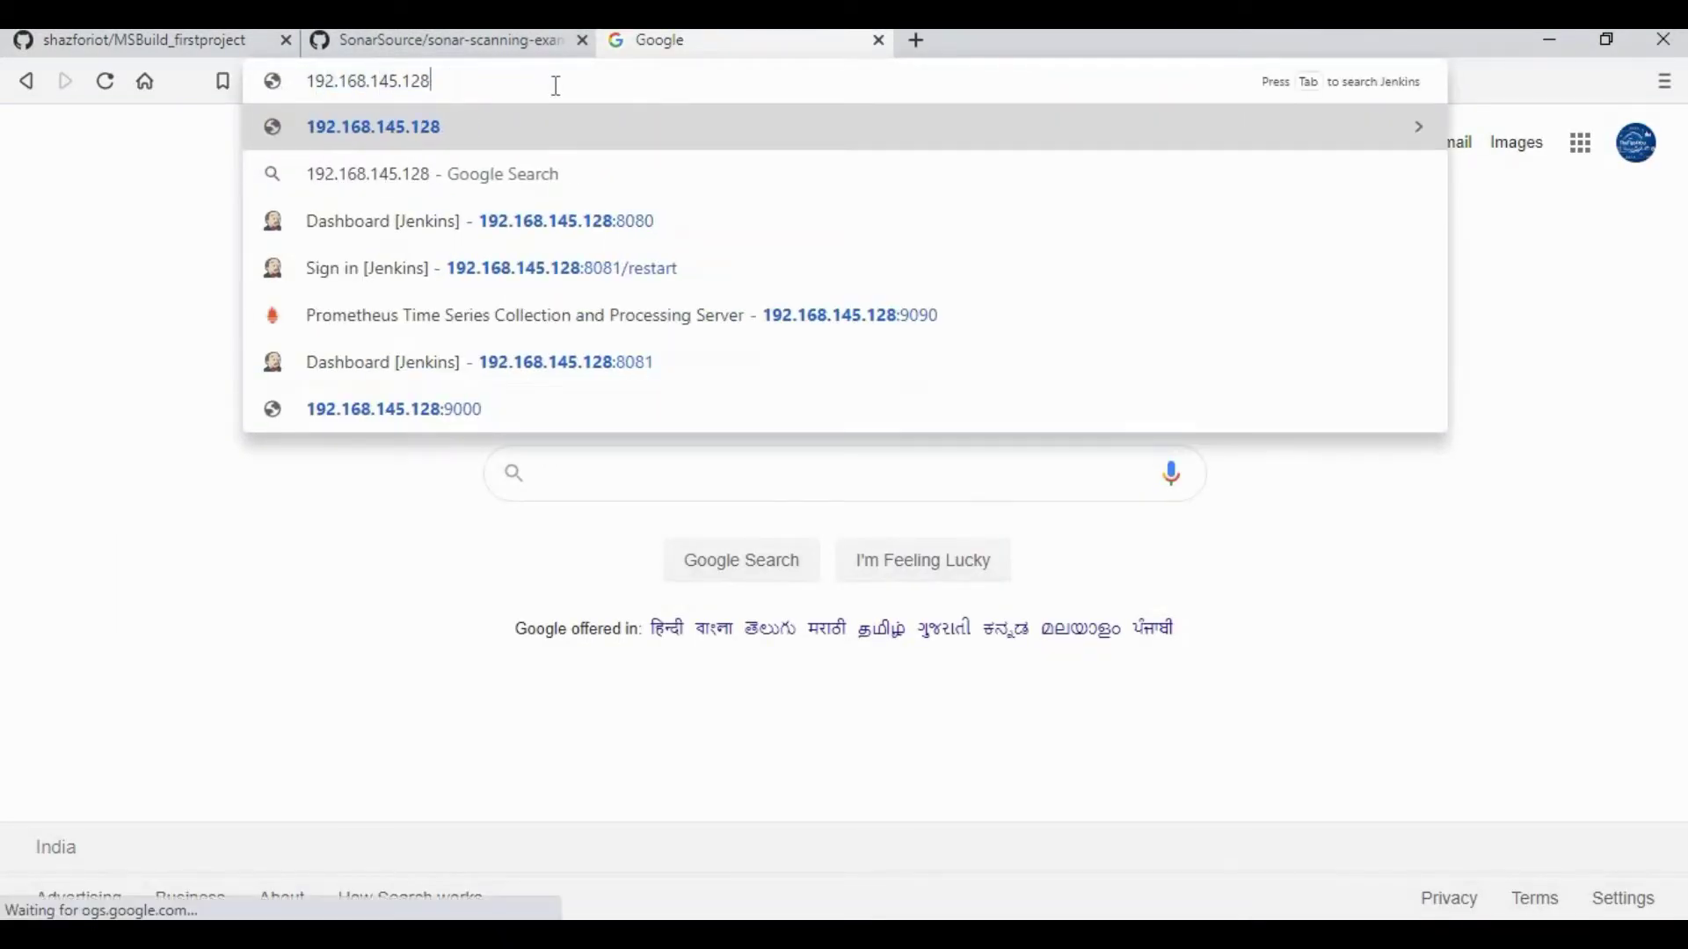
pyautogui.write('39')
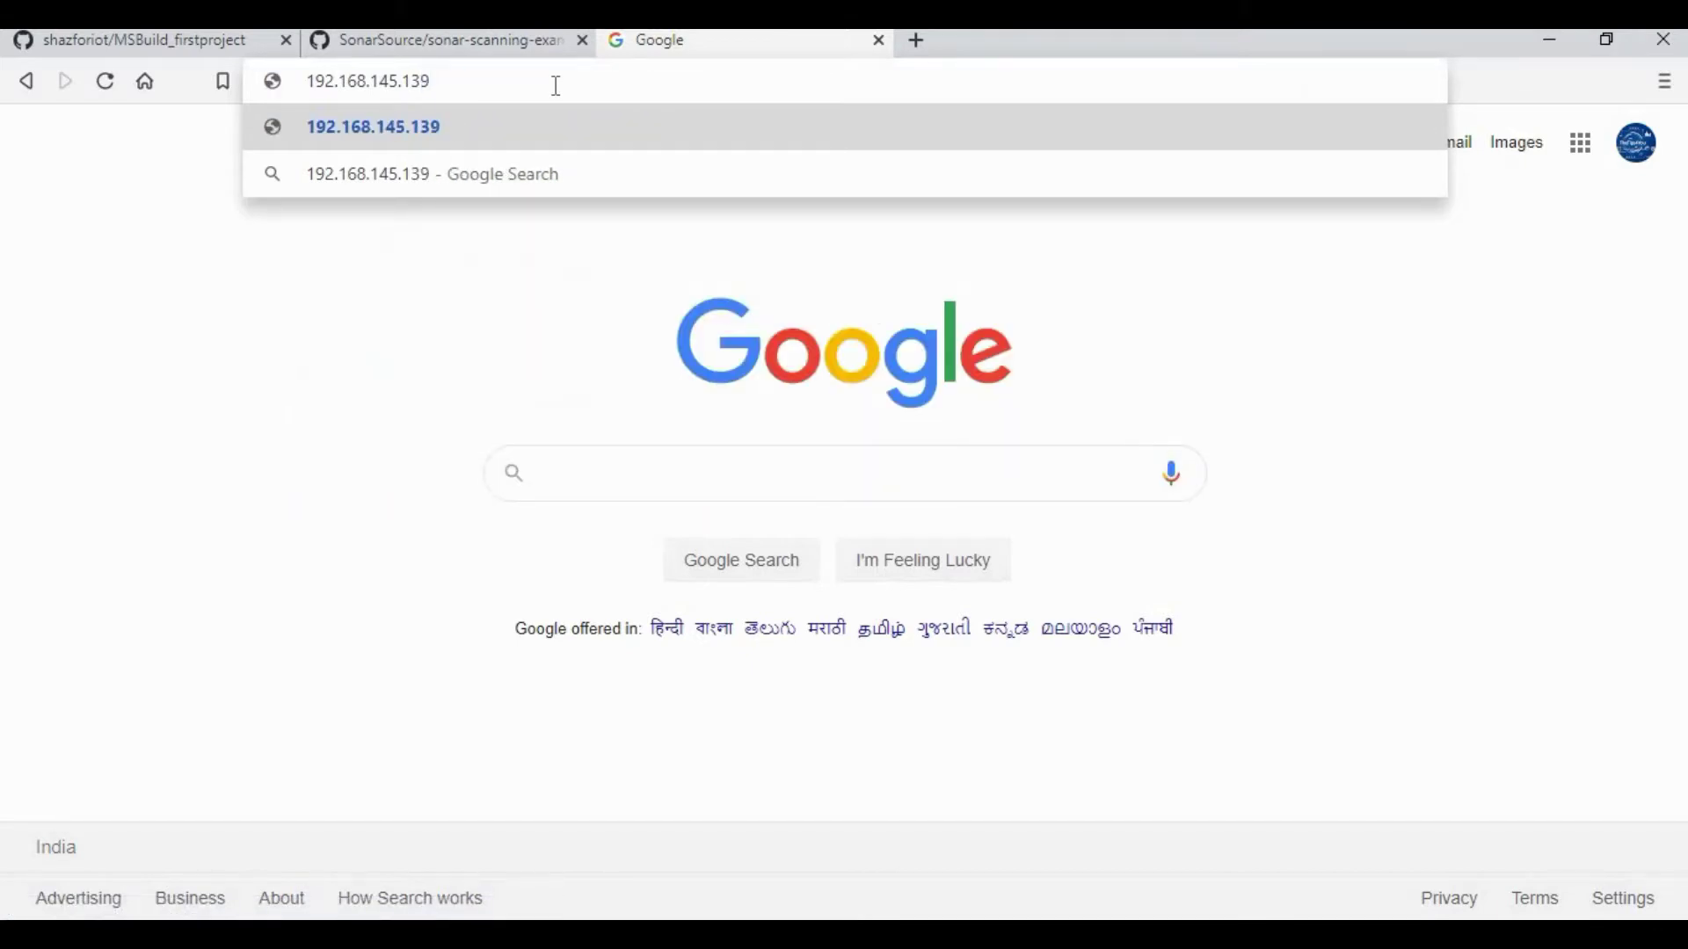
pyautogui.press('BackSpace')
pyautogui.write('0:9000')
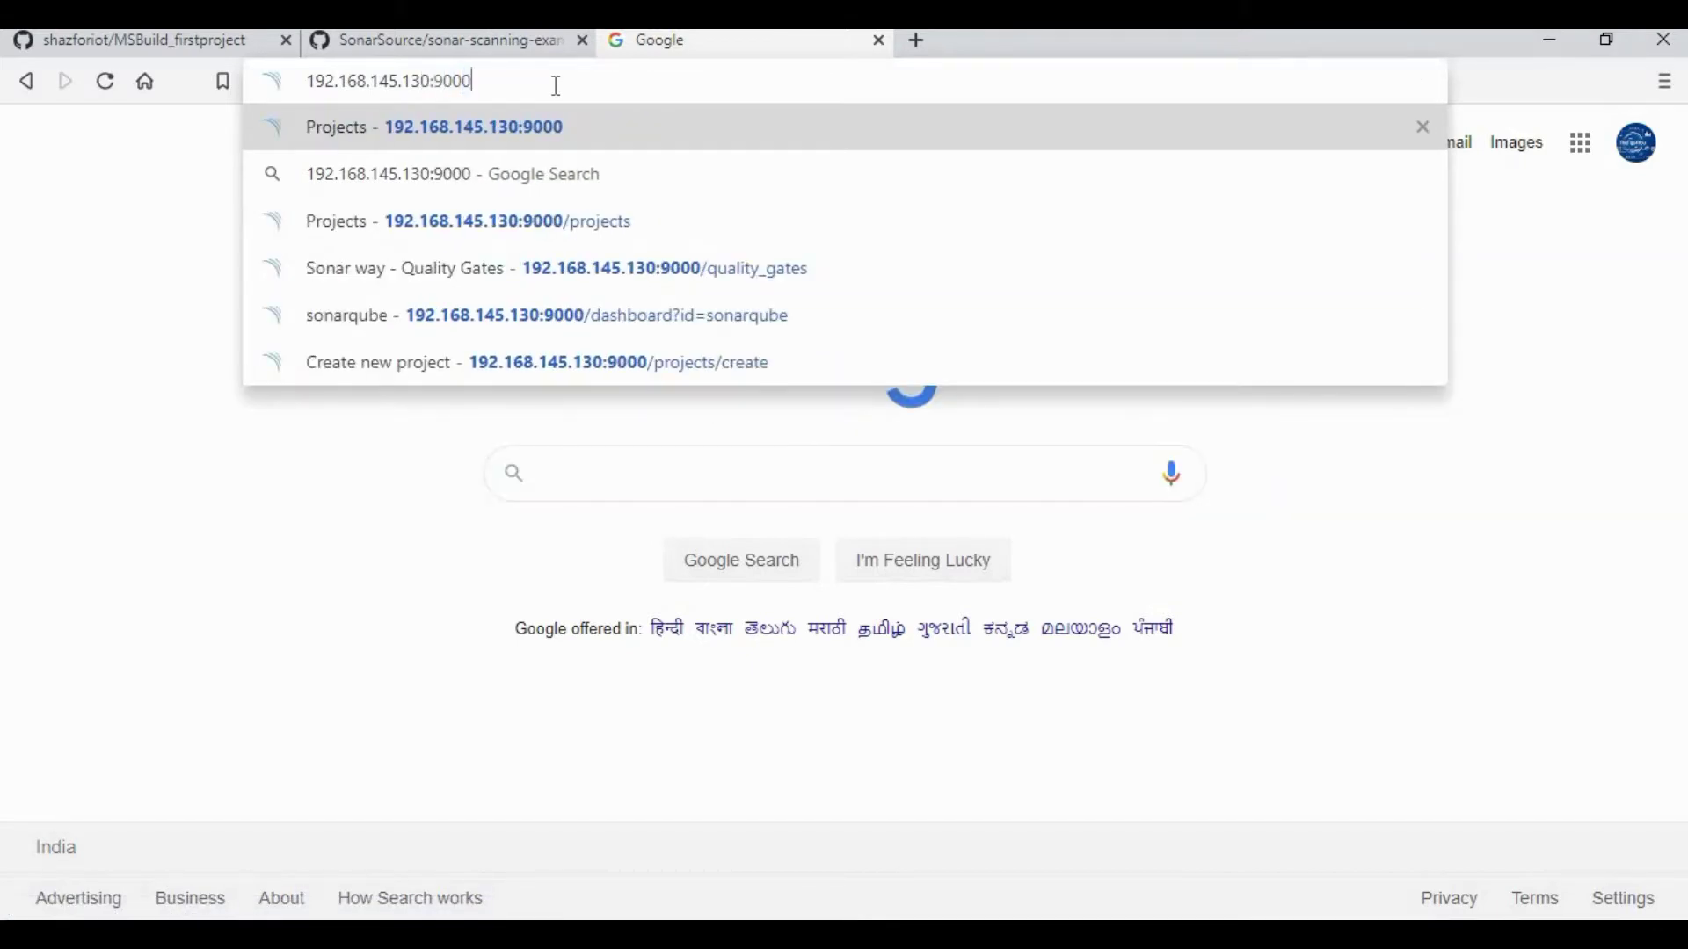
pyautogui.press('Return')
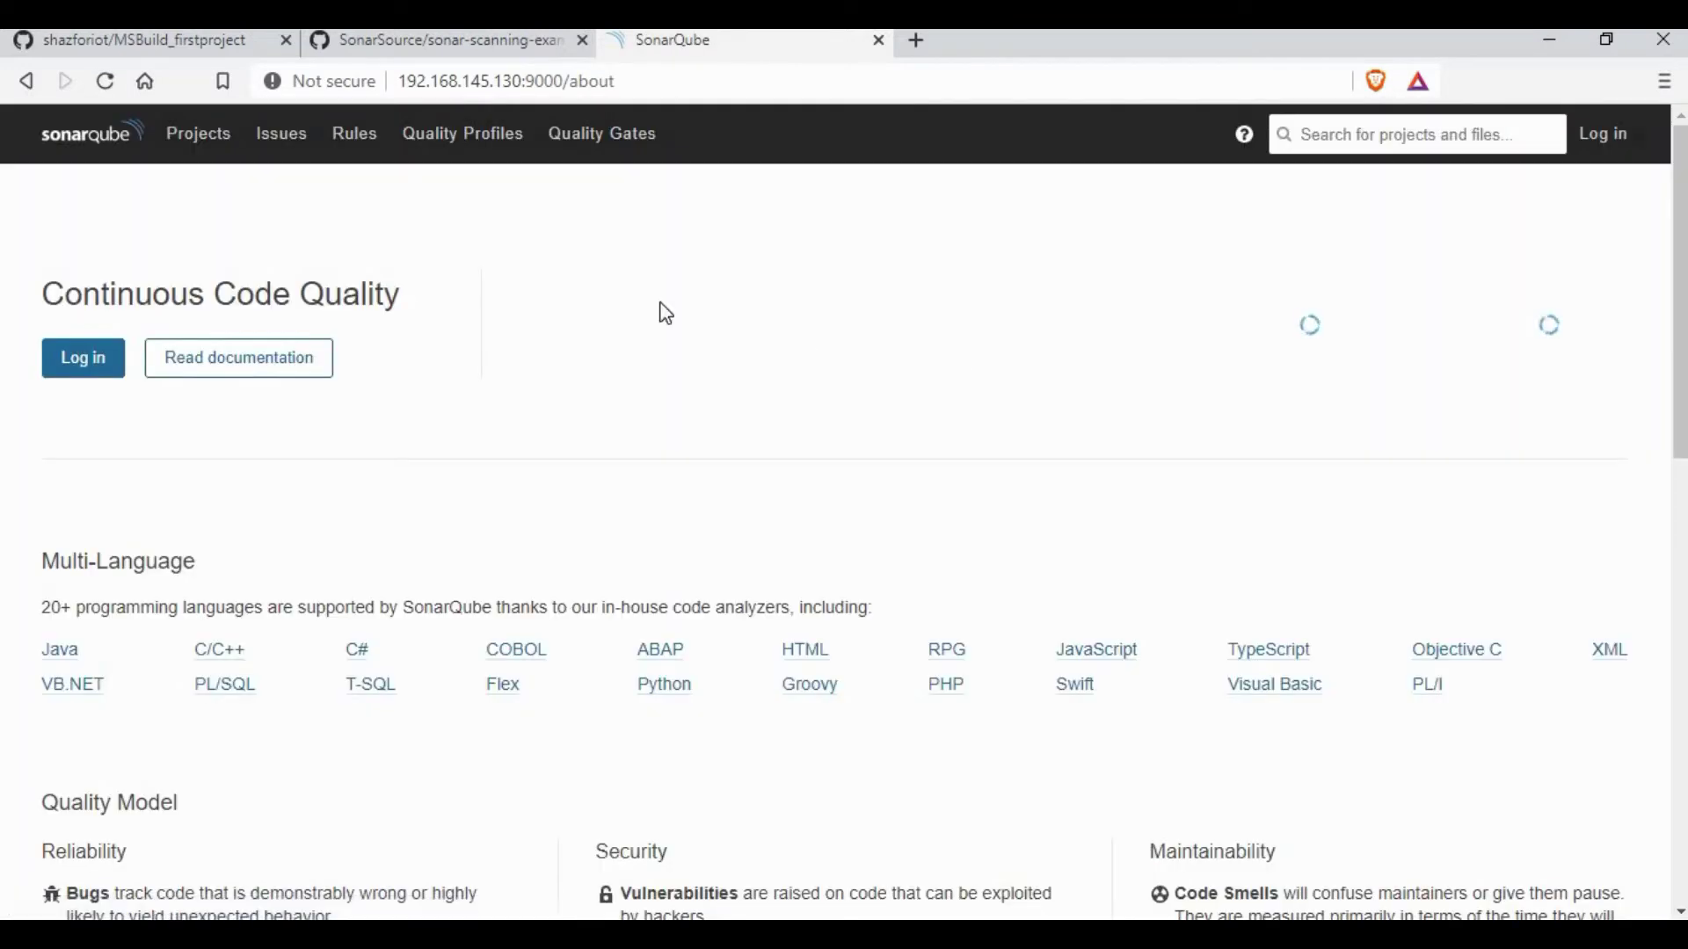
# Step: Sign in to SonarQube as admin with the administrator password
pyautogui.click(1622, 141)
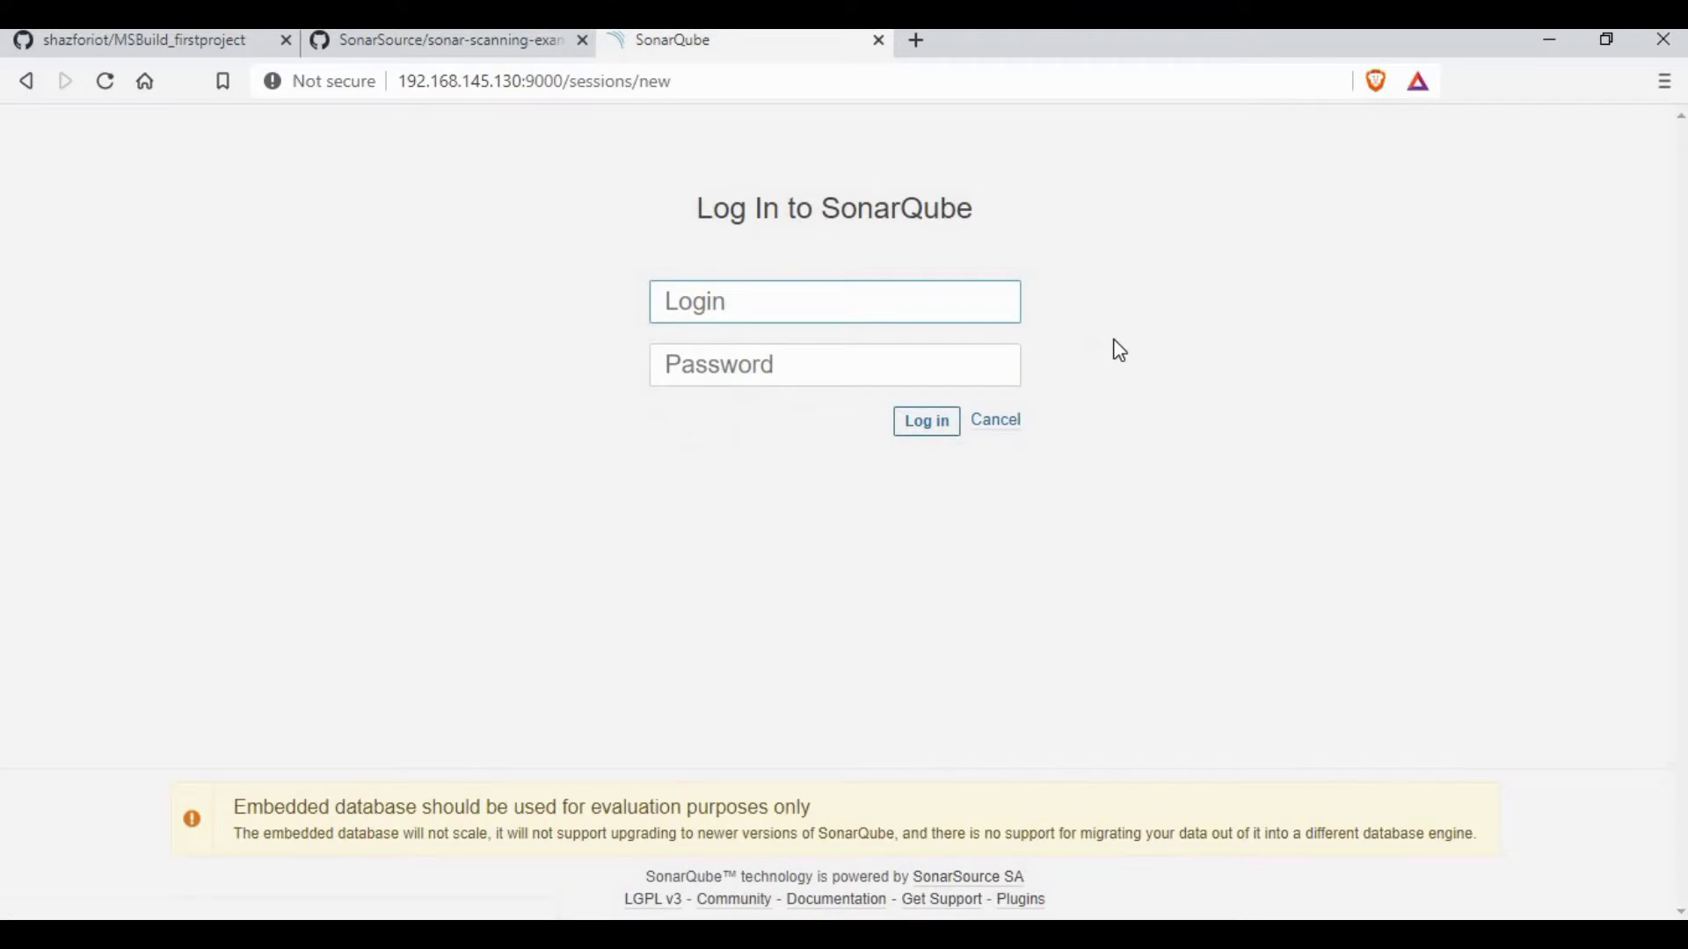
pyautogui.write('admin')
pyautogui.click(829, 376)
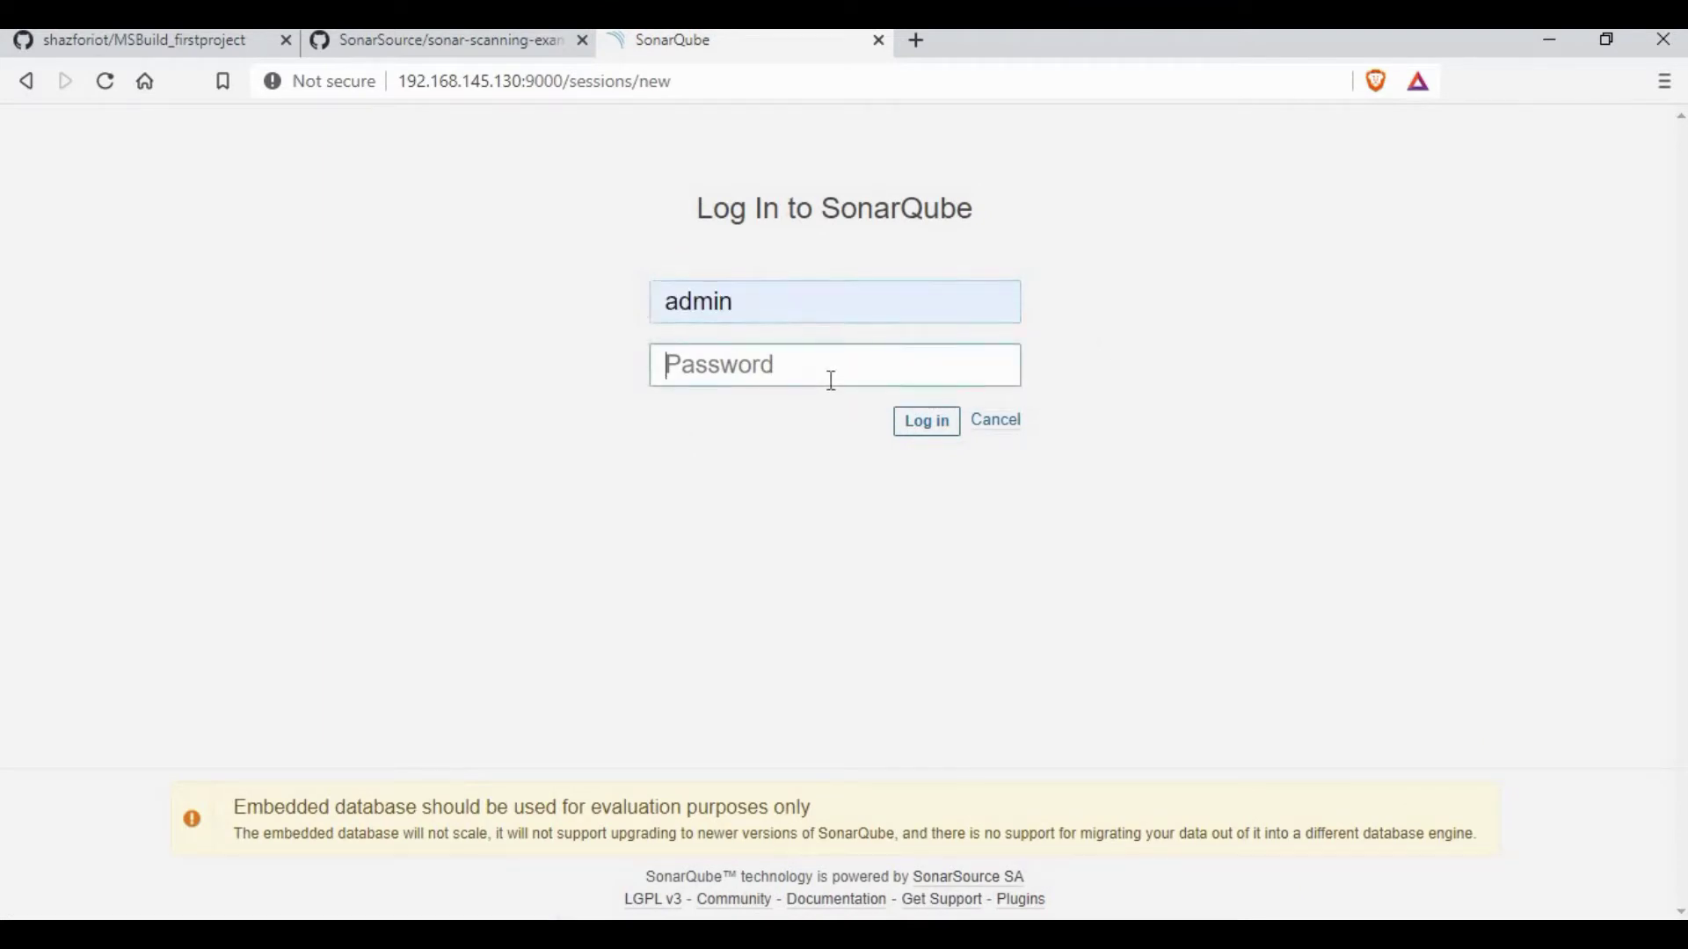
pyautogui.write('admin')
pyautogui.press('Return')
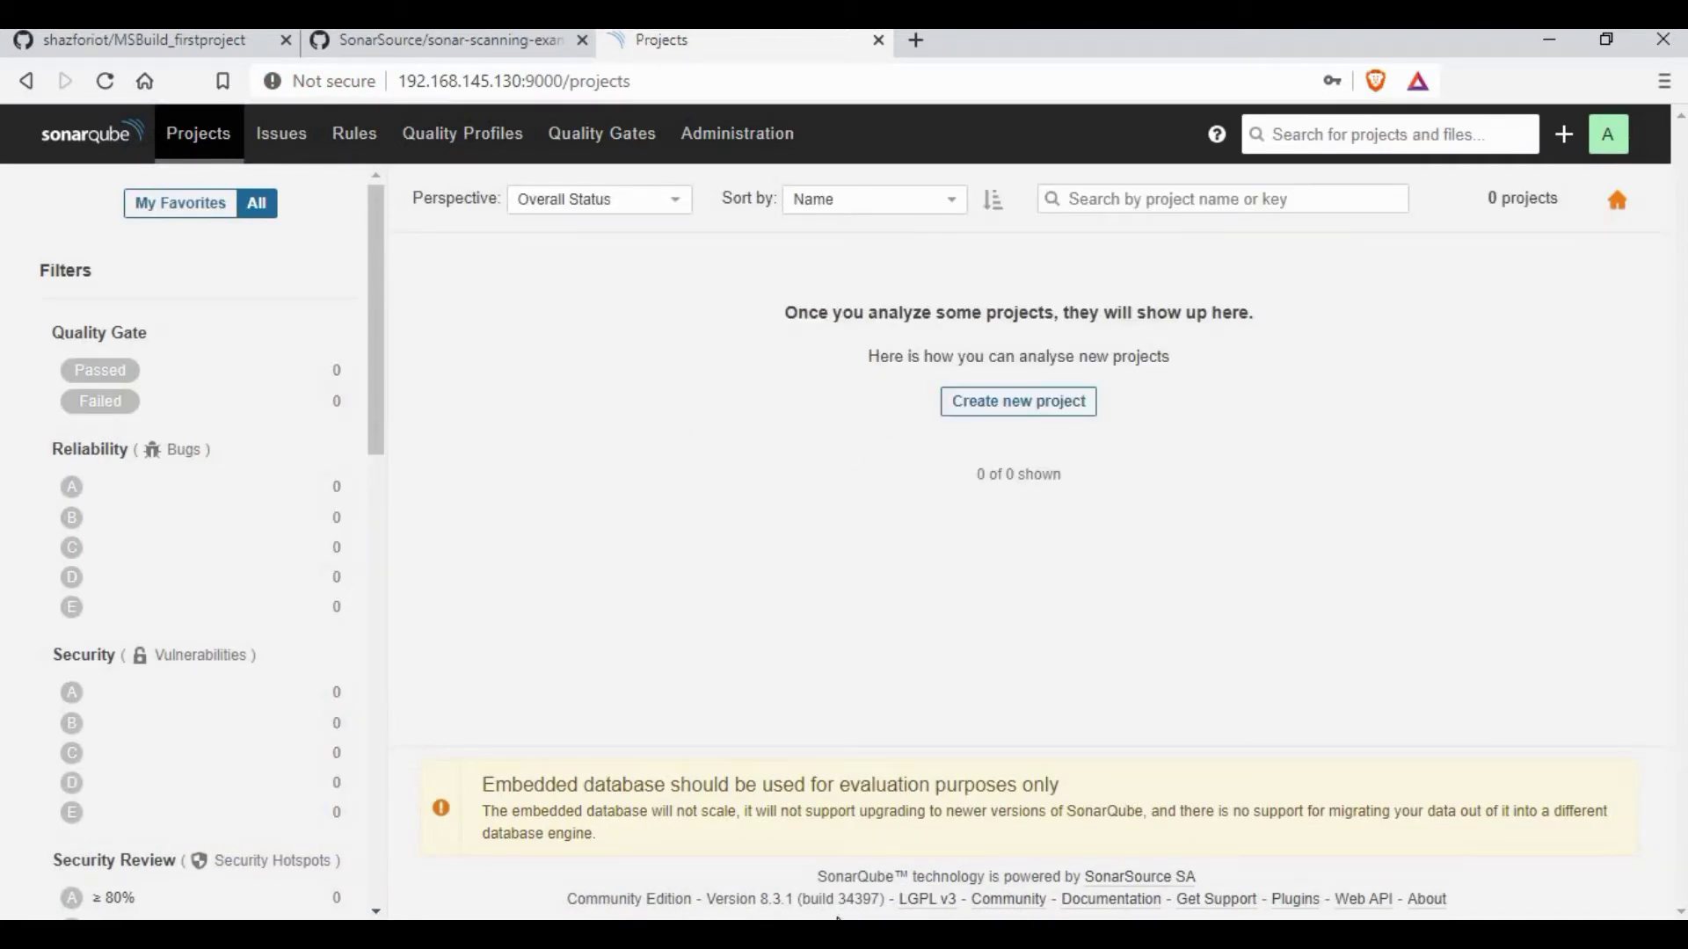
pyautogui.hotkey('alt', 'Tab')
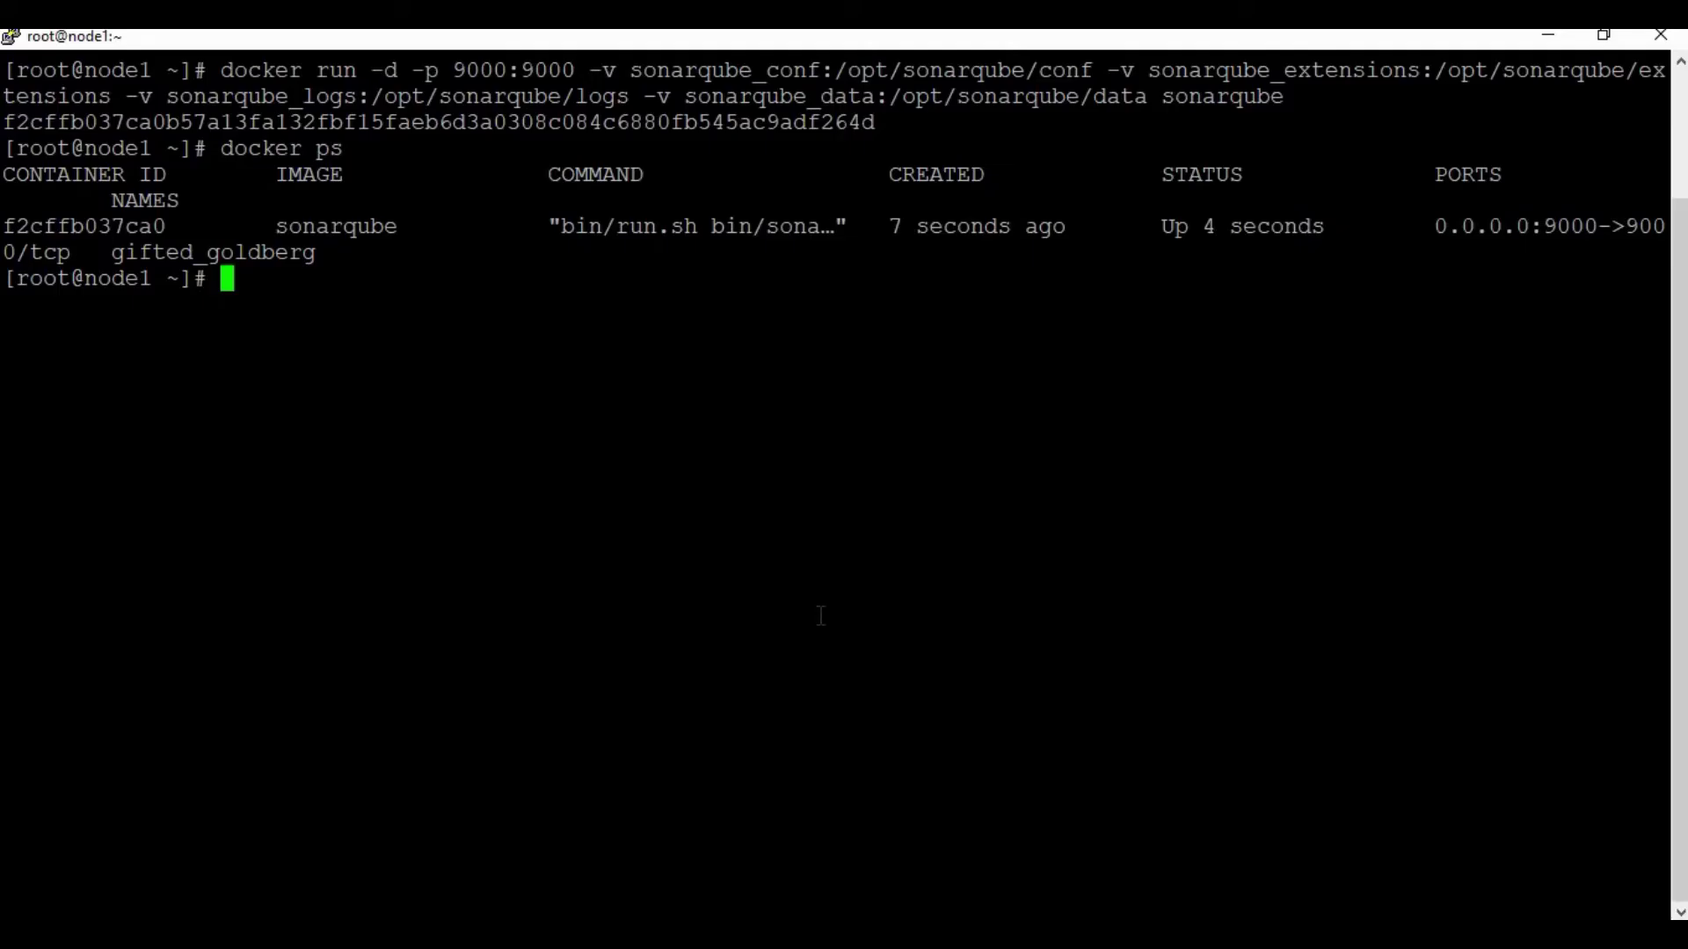
# Step: Run the myjenkins container from jenkins/jenkins:latest on ports 8080 and 50000, then check docker ps
pyautogui.press('Return')
pyautogui.rightClick(546, 342)
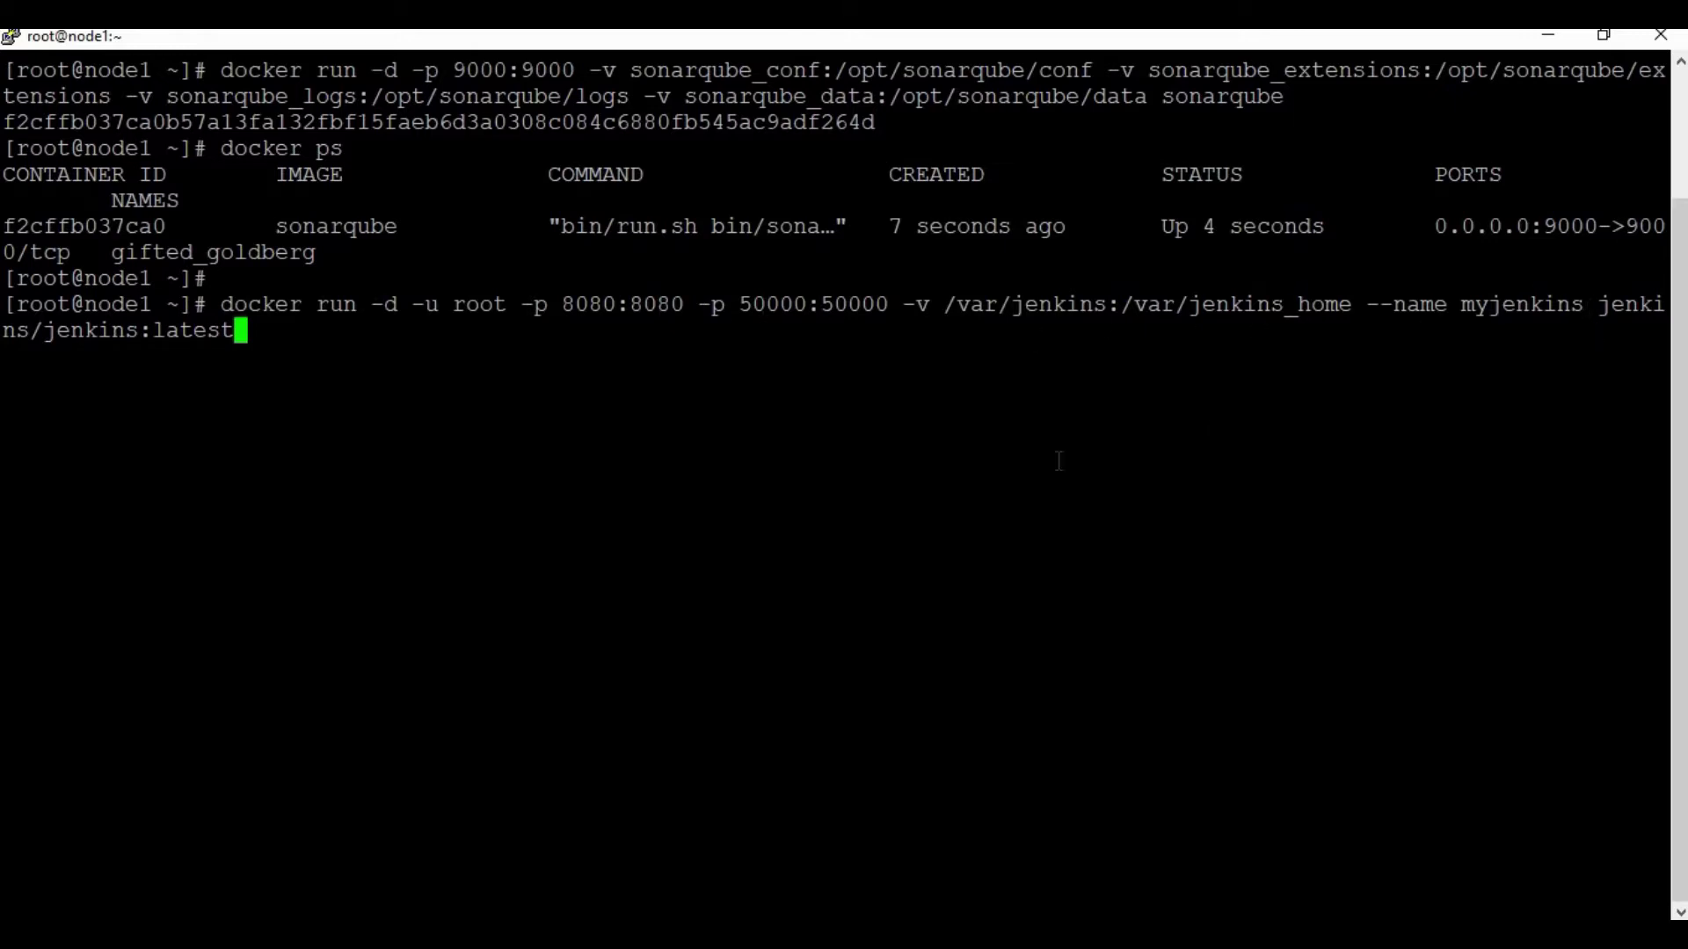
pyautogui.press('Return')
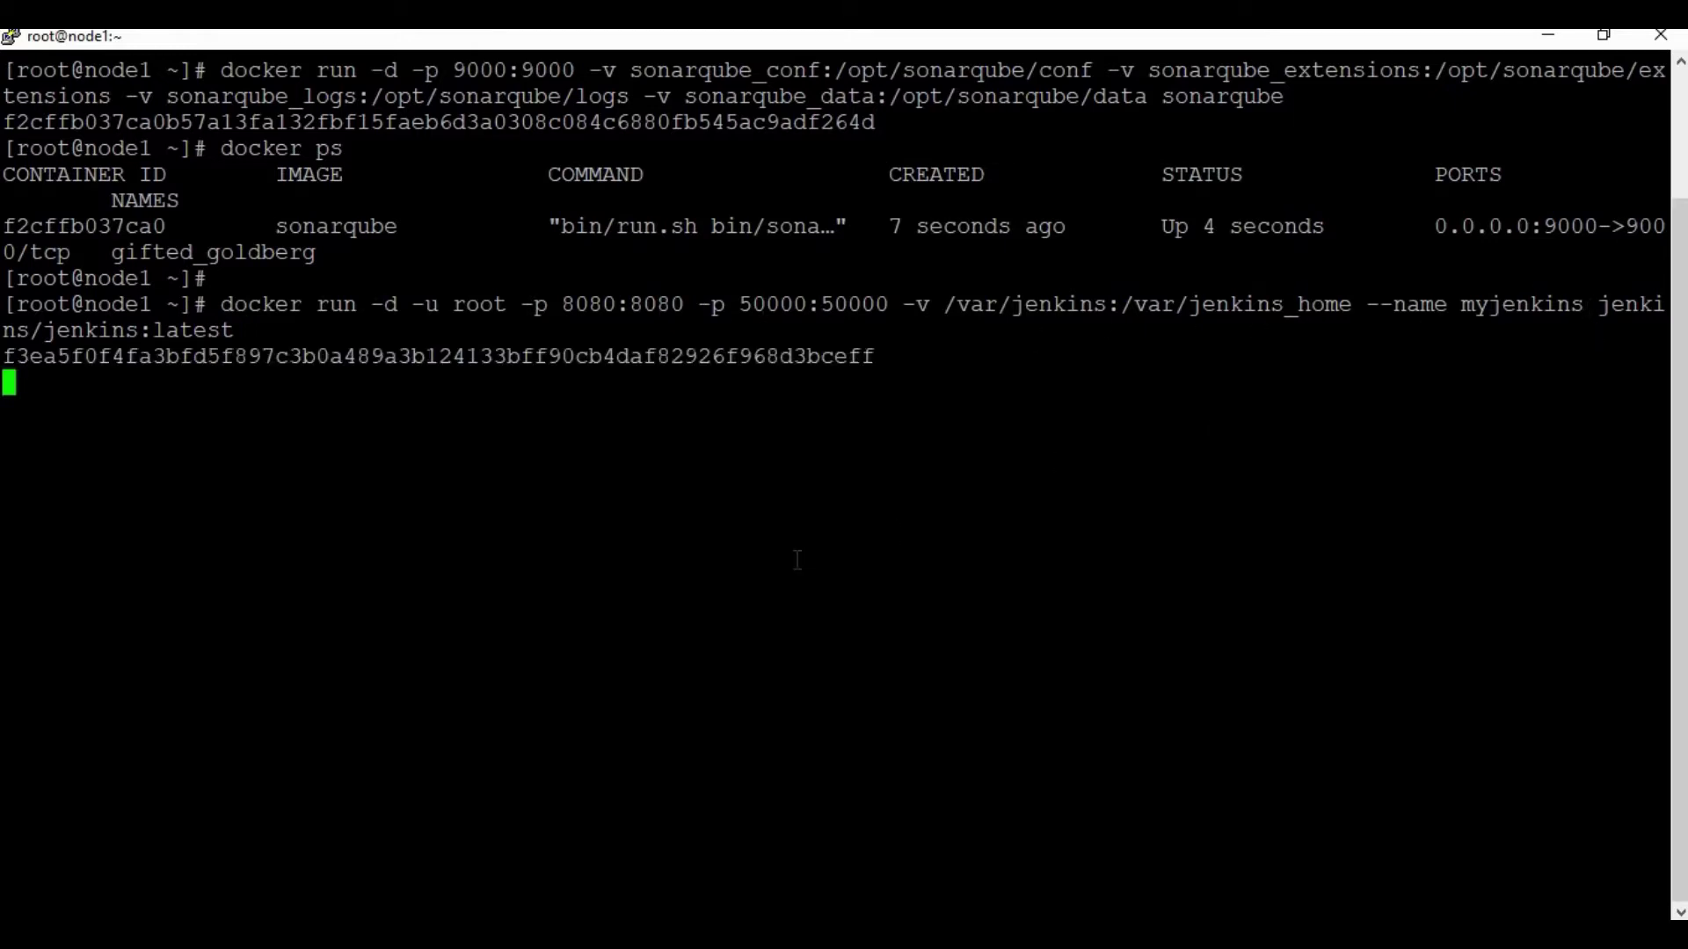
pyautogui.write('docker ps')
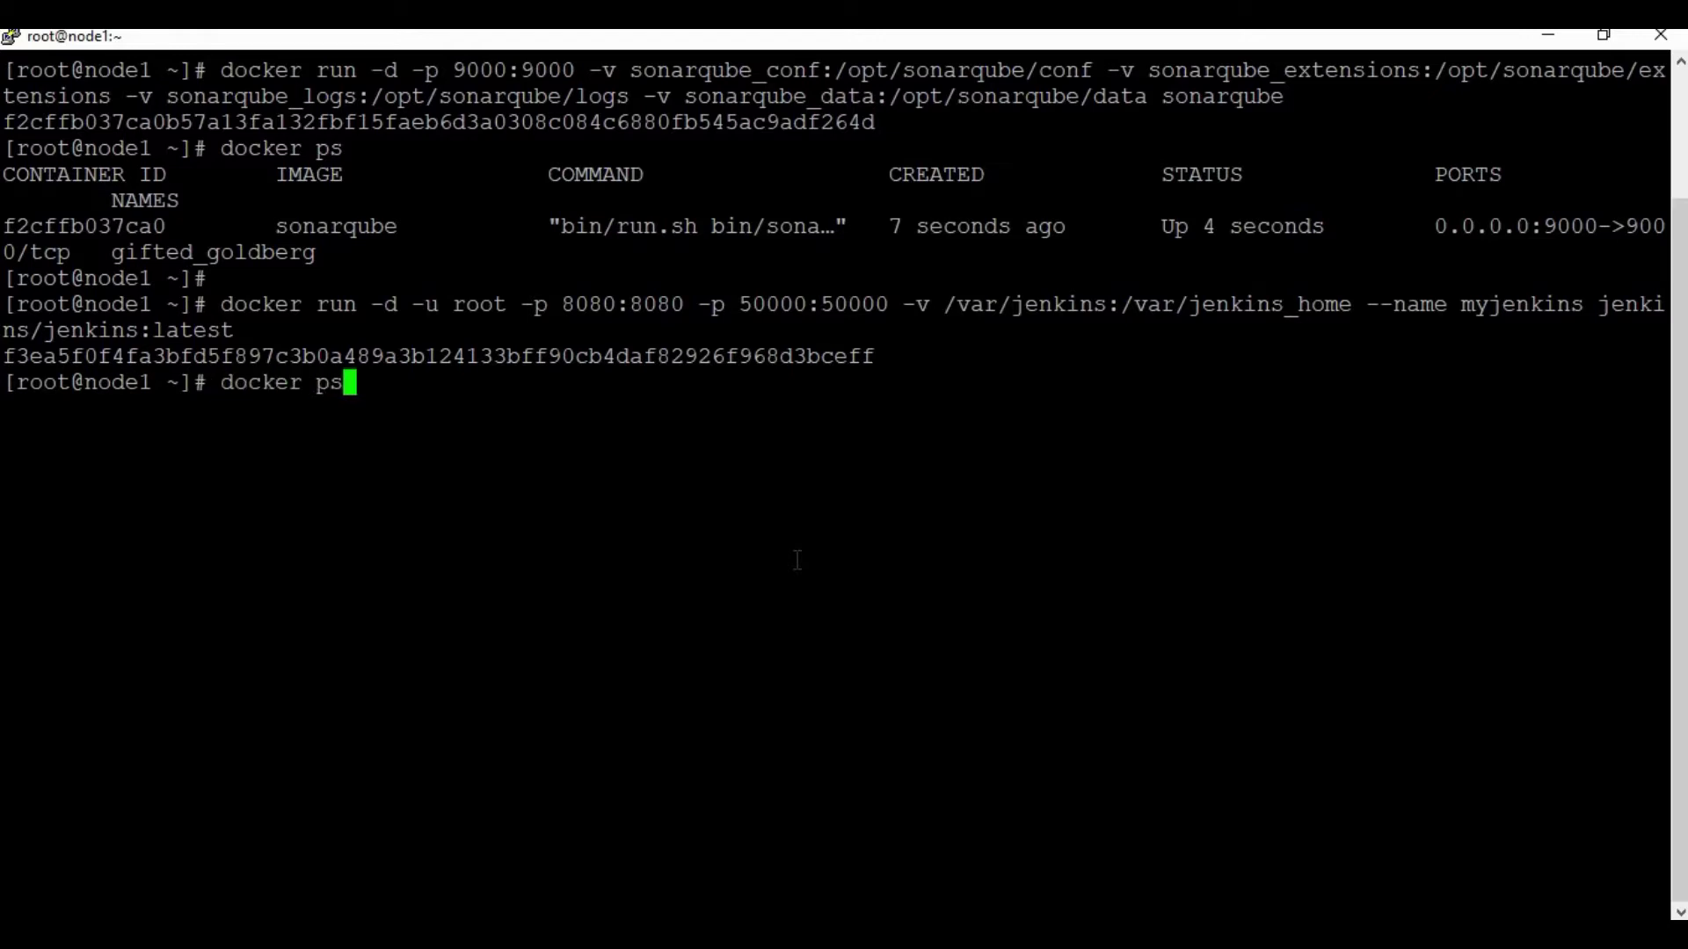
pyautogui.press('Return')
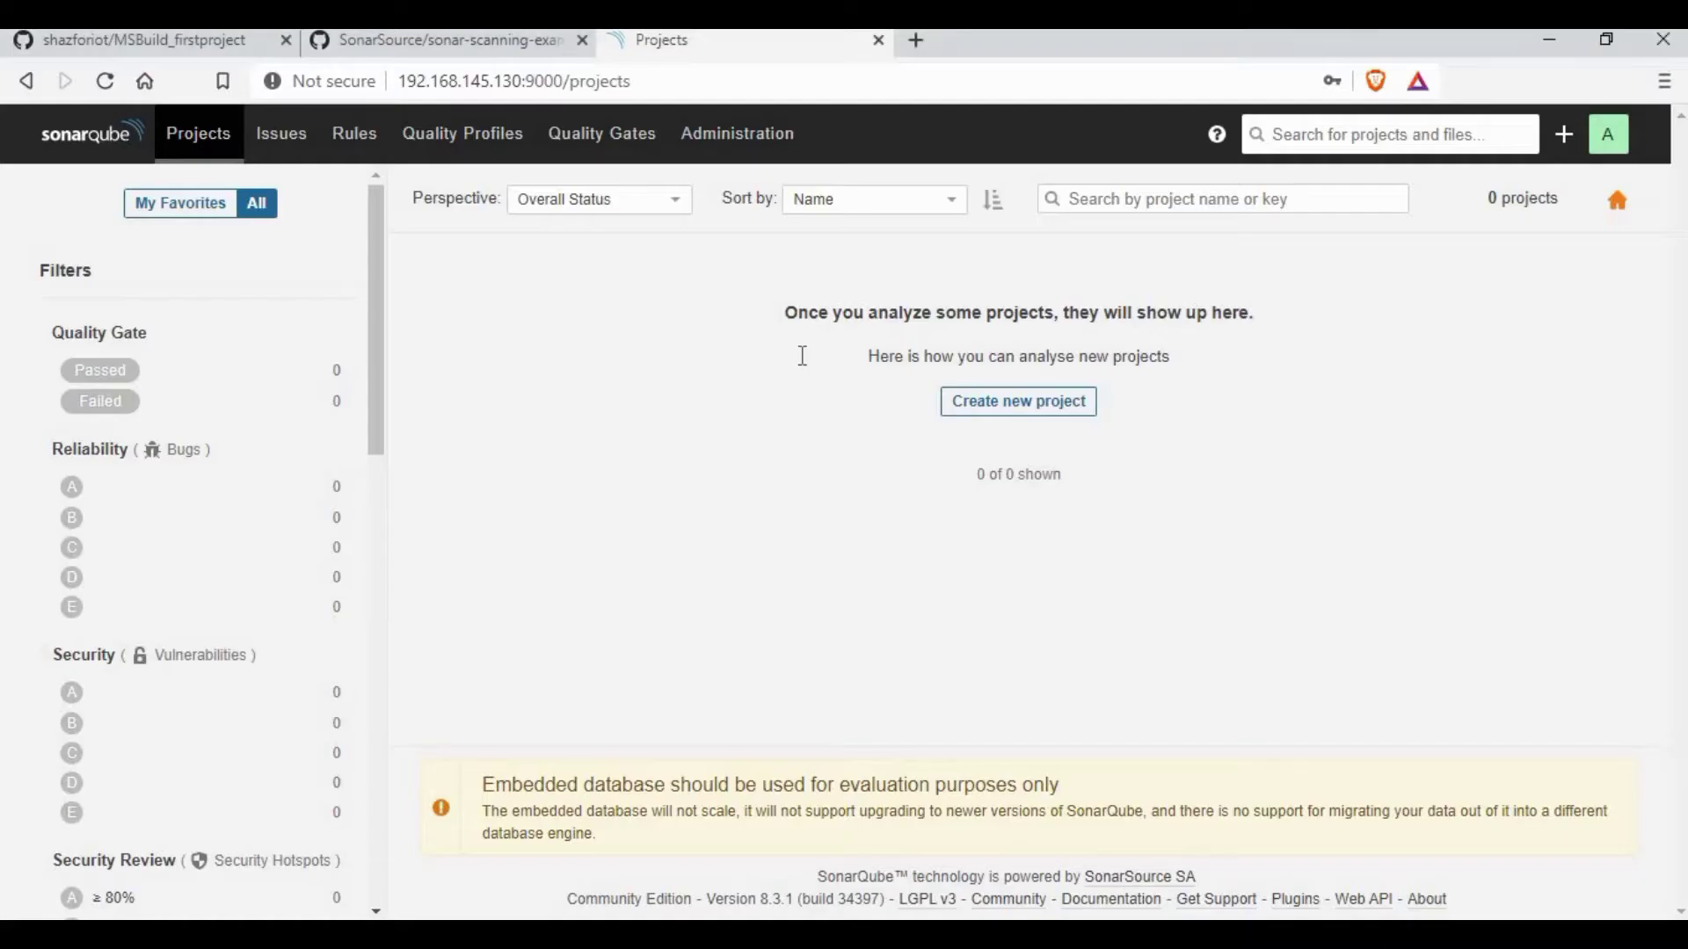
# Step: Load the Jenkins server at 192.168.145.130:8080 in a new browser tab
pyautogui.hotkey('ctrl', 't')
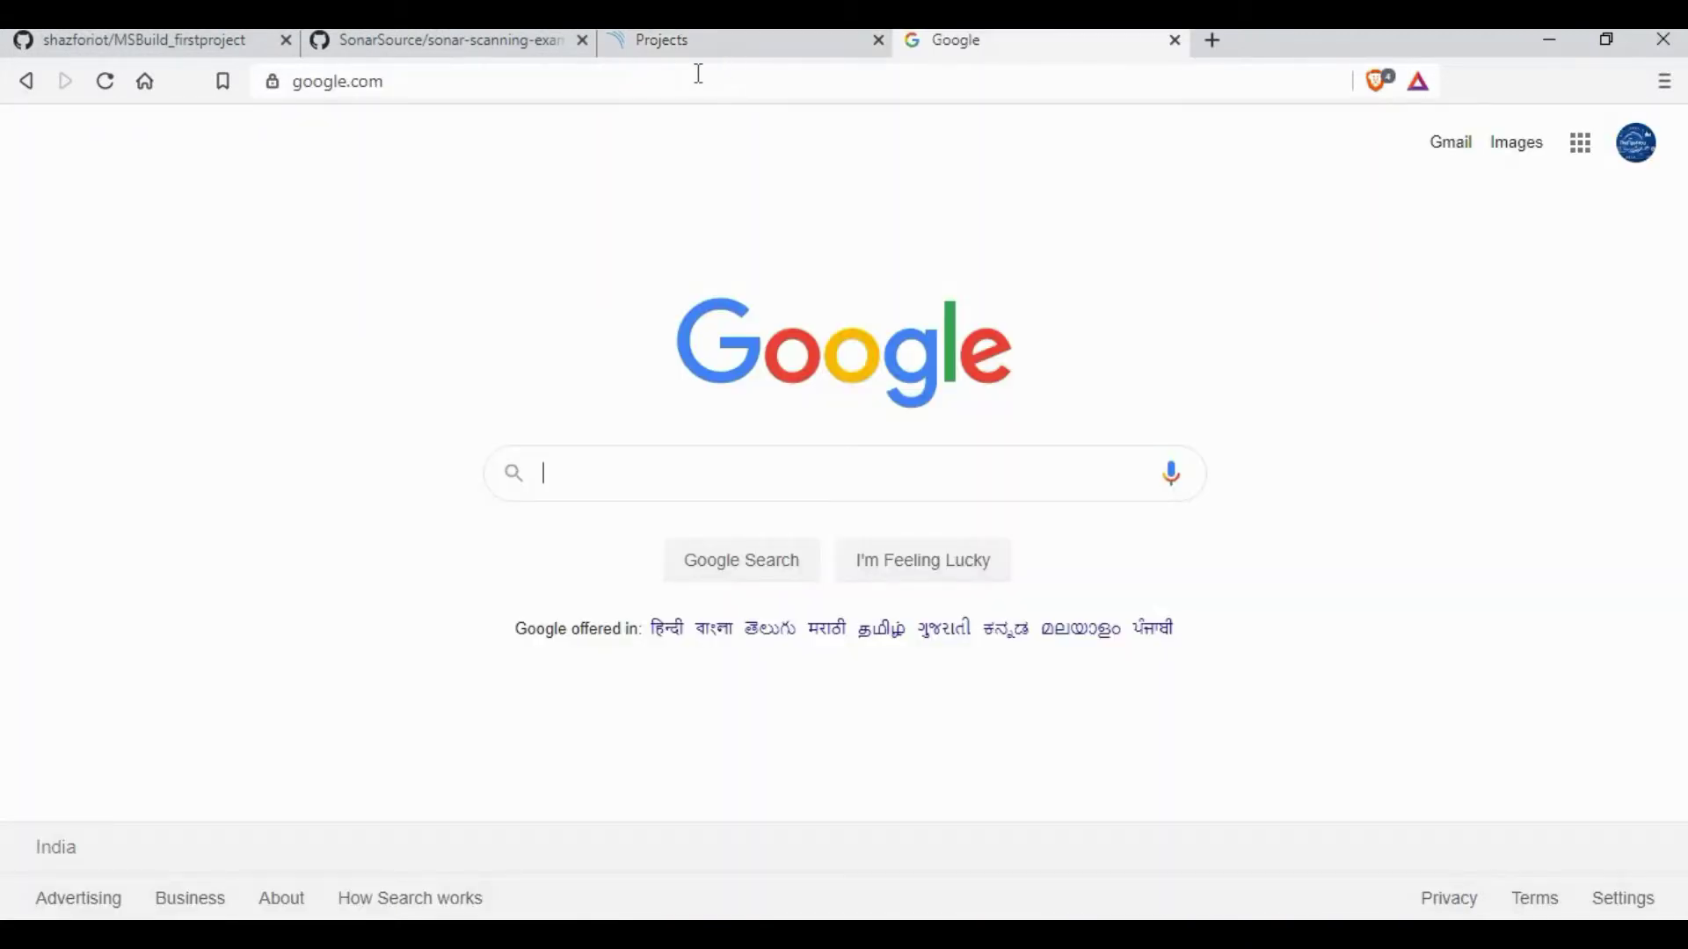
pyautogui.click(684, 84)
pyautogui.write('19')
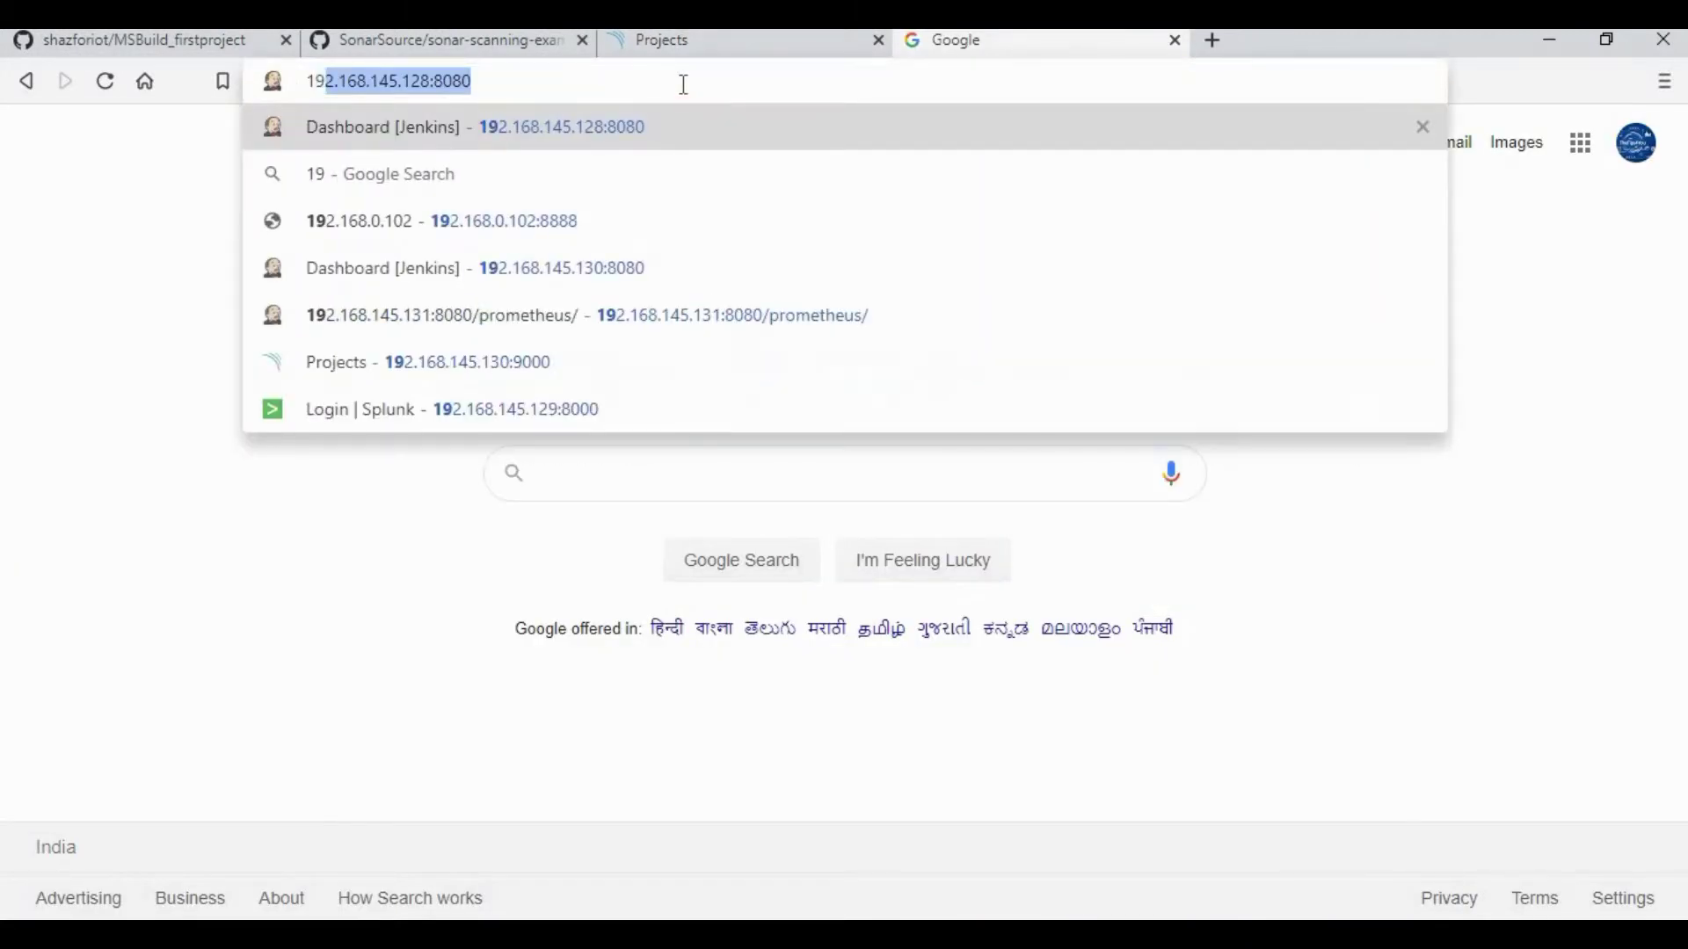
pyautogui.click(414, 81)
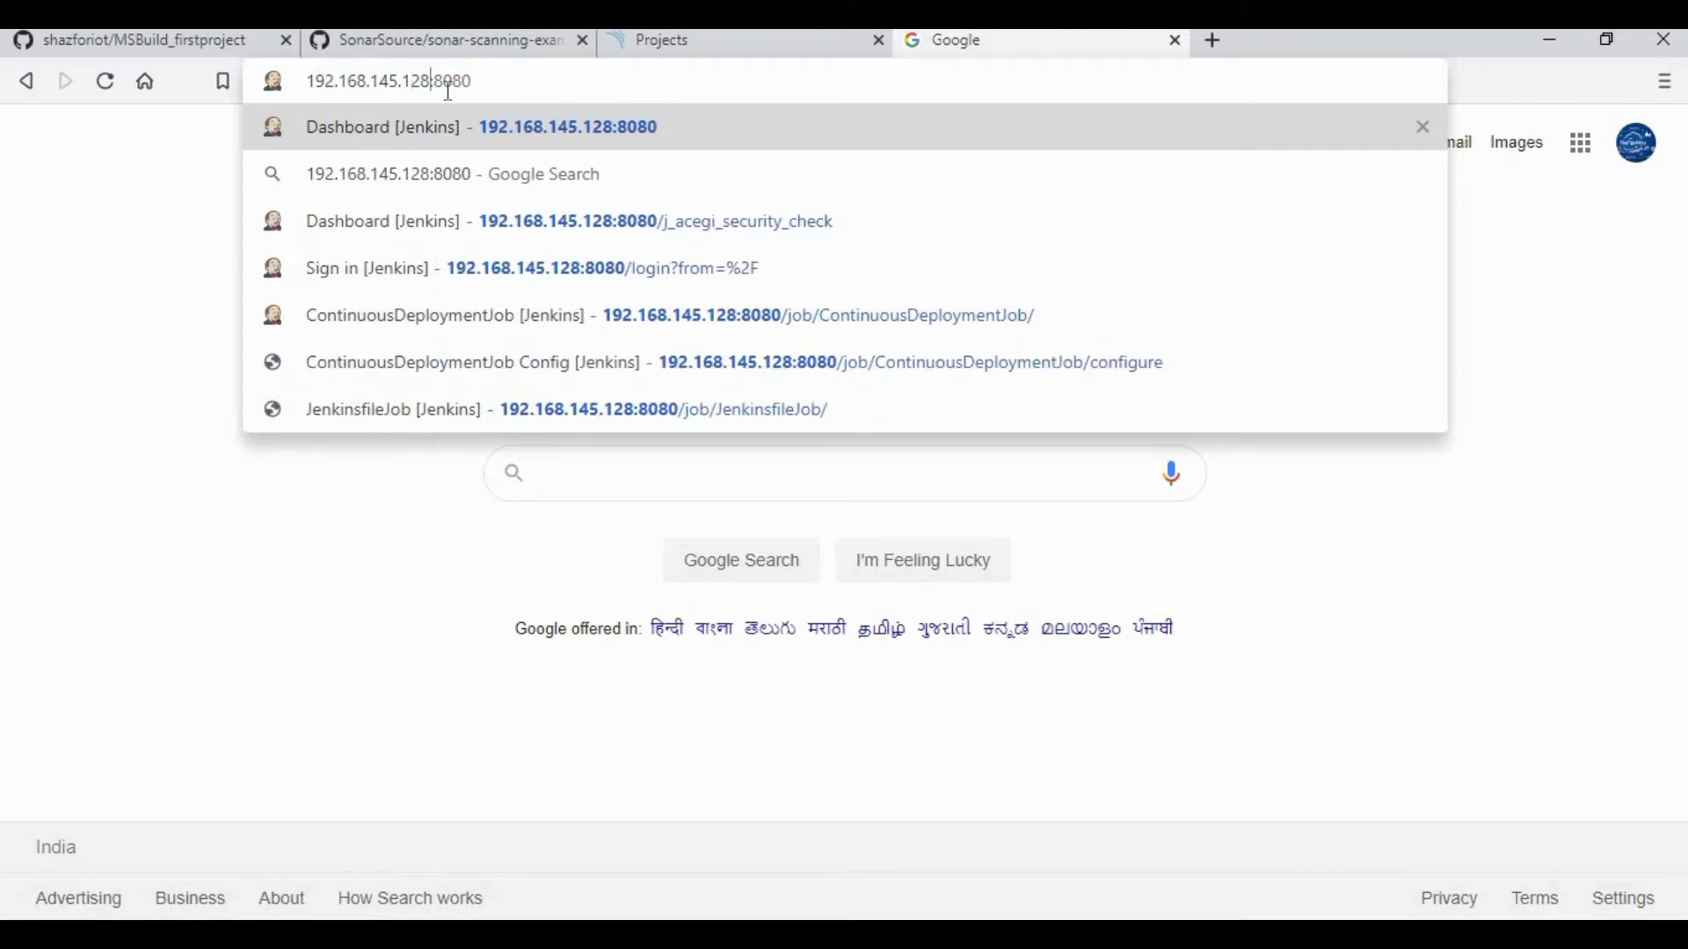
pyautogui.press('BackSpace')
pyautogui.press('BackSpace')
pyautogui.press('BackSpace')
pyautogui.write('130')
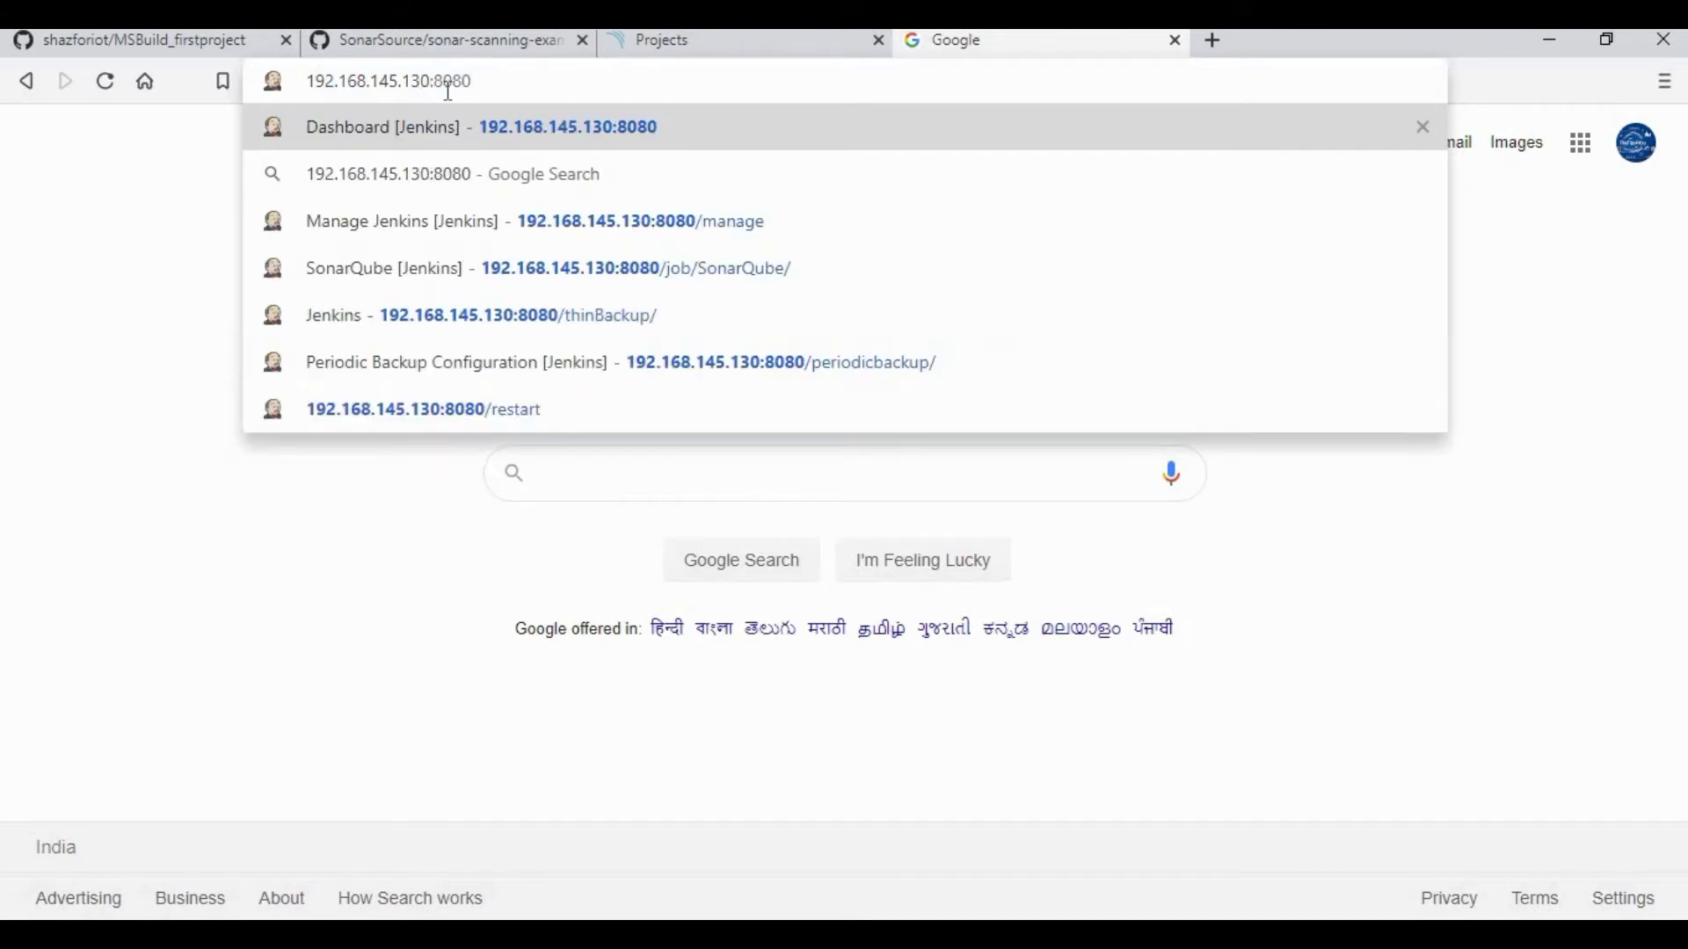
pyautogui.press('Return')
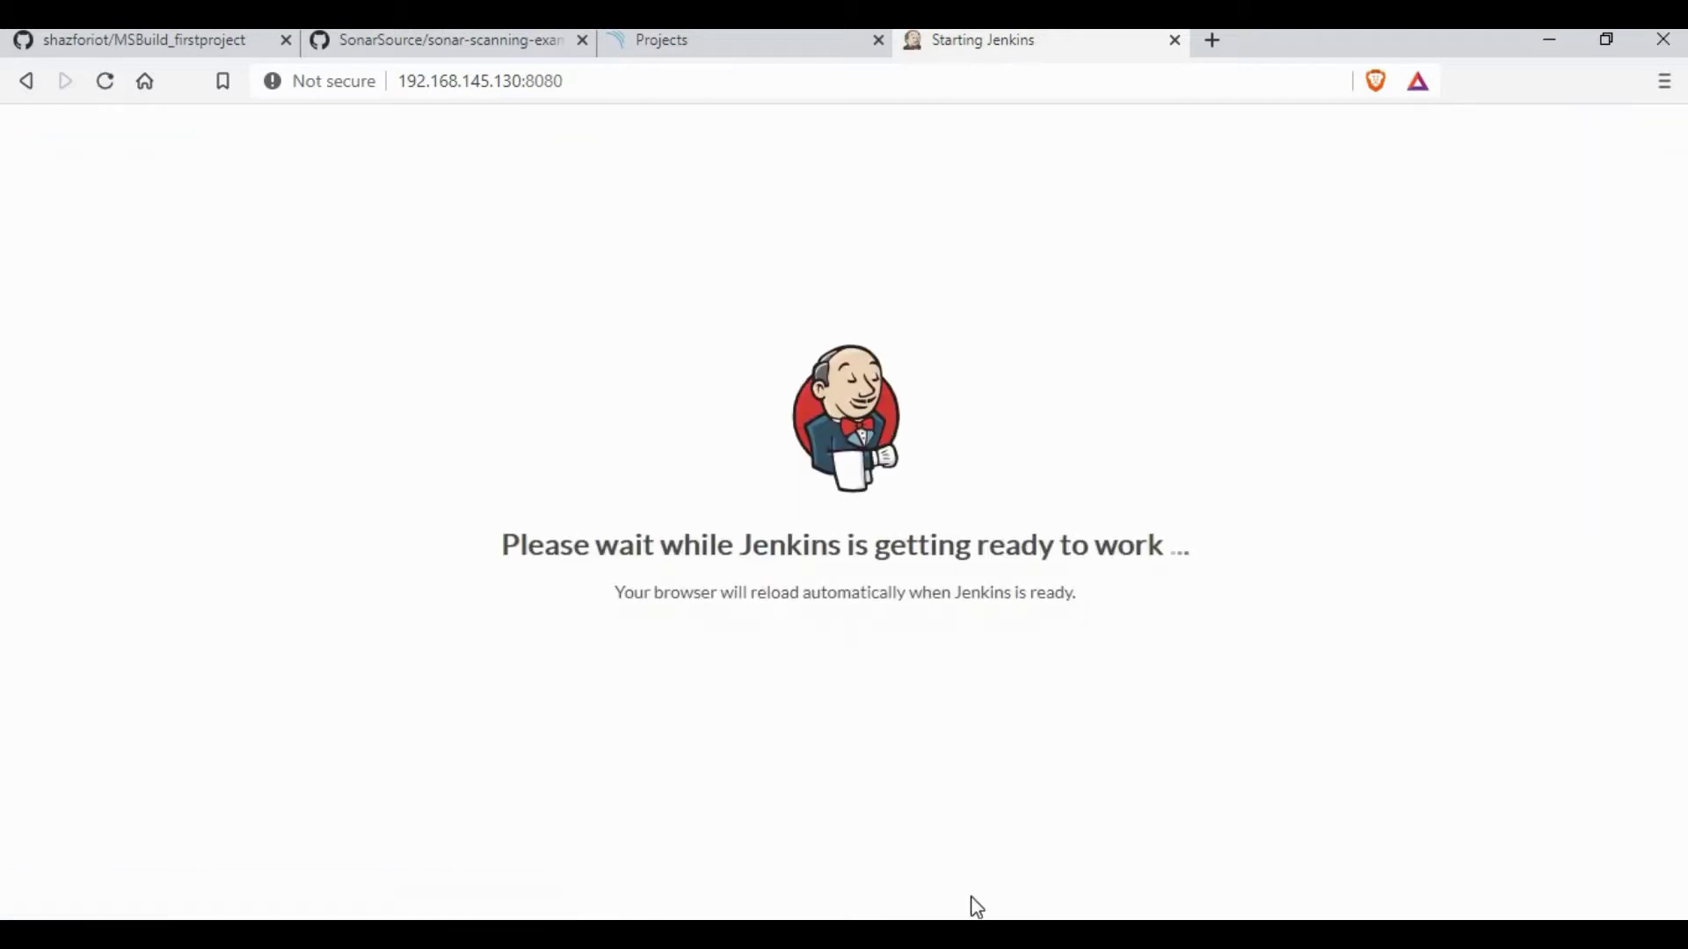
pyautogui.hotkey('alt', 'Tab')
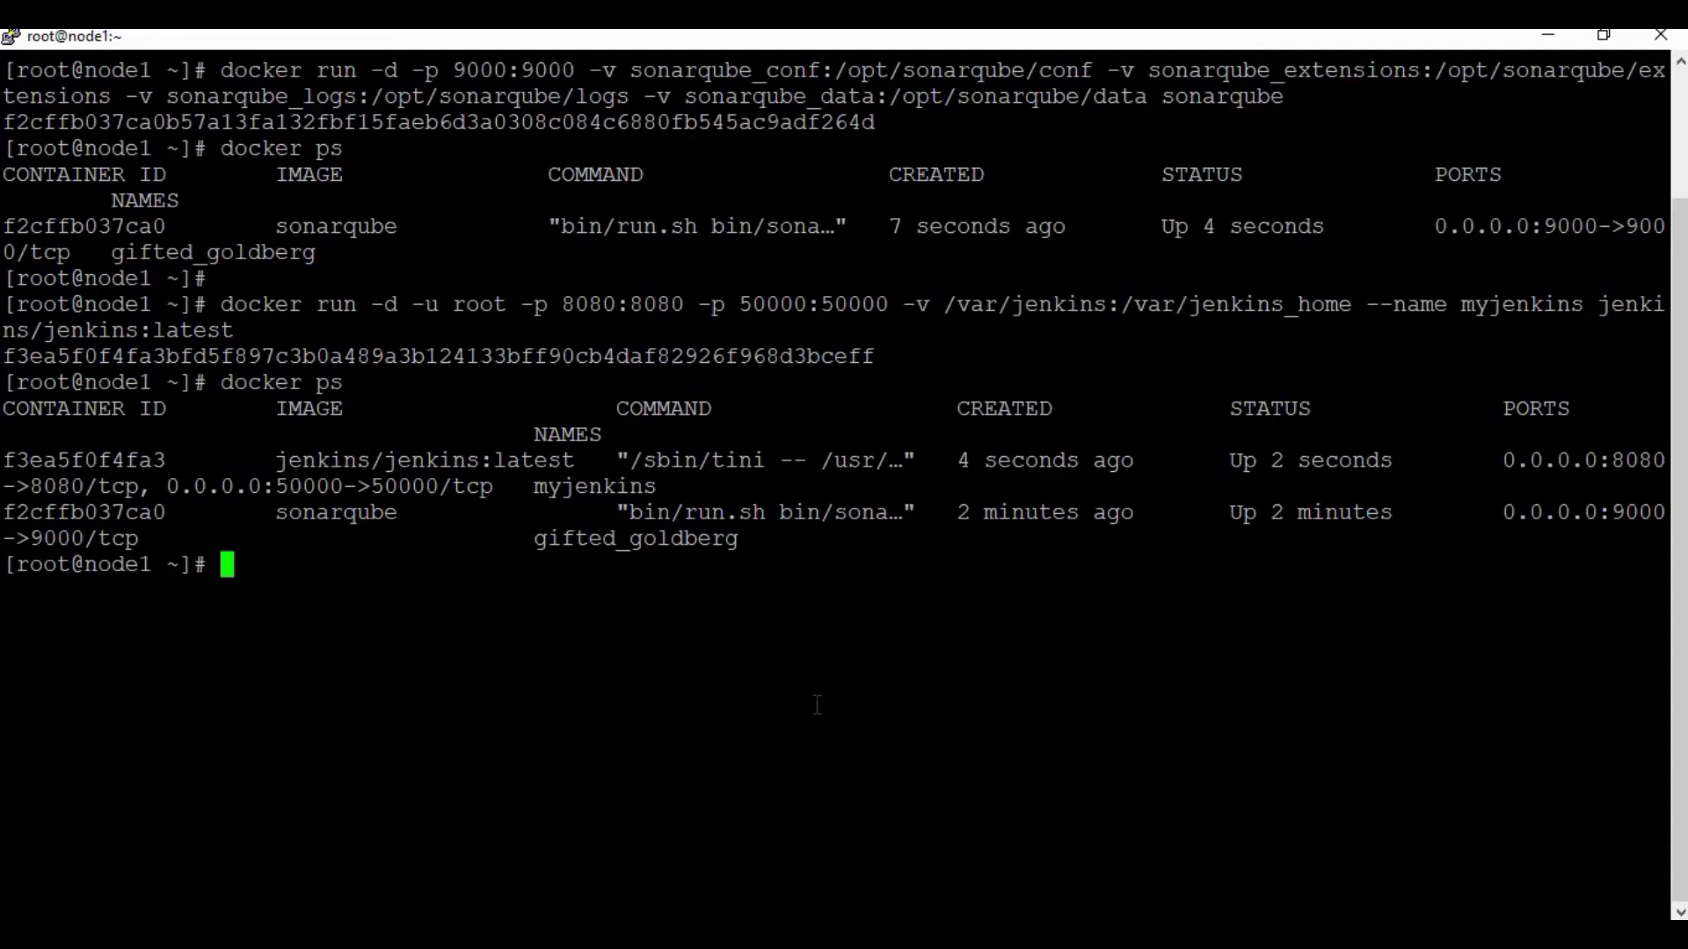
# Step: Print initialAdminPassword from /var/jenkins/secrets and select the password to copy it
pyautogui.write('cd /var')
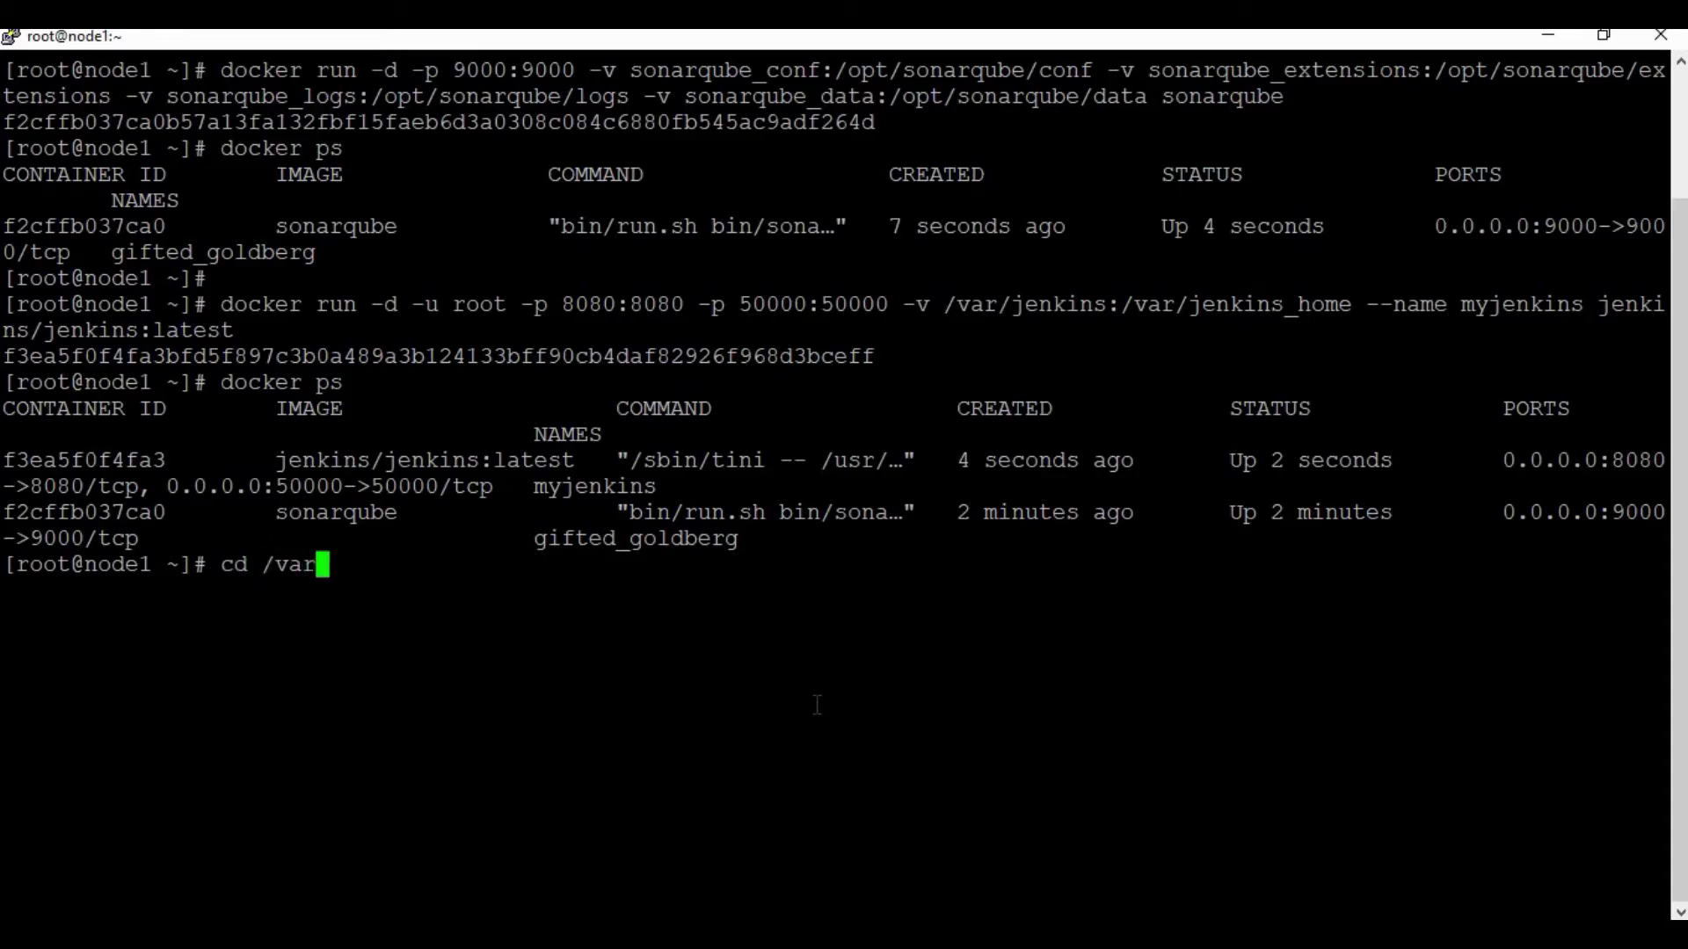
pyautogui.write('/jenkins/')
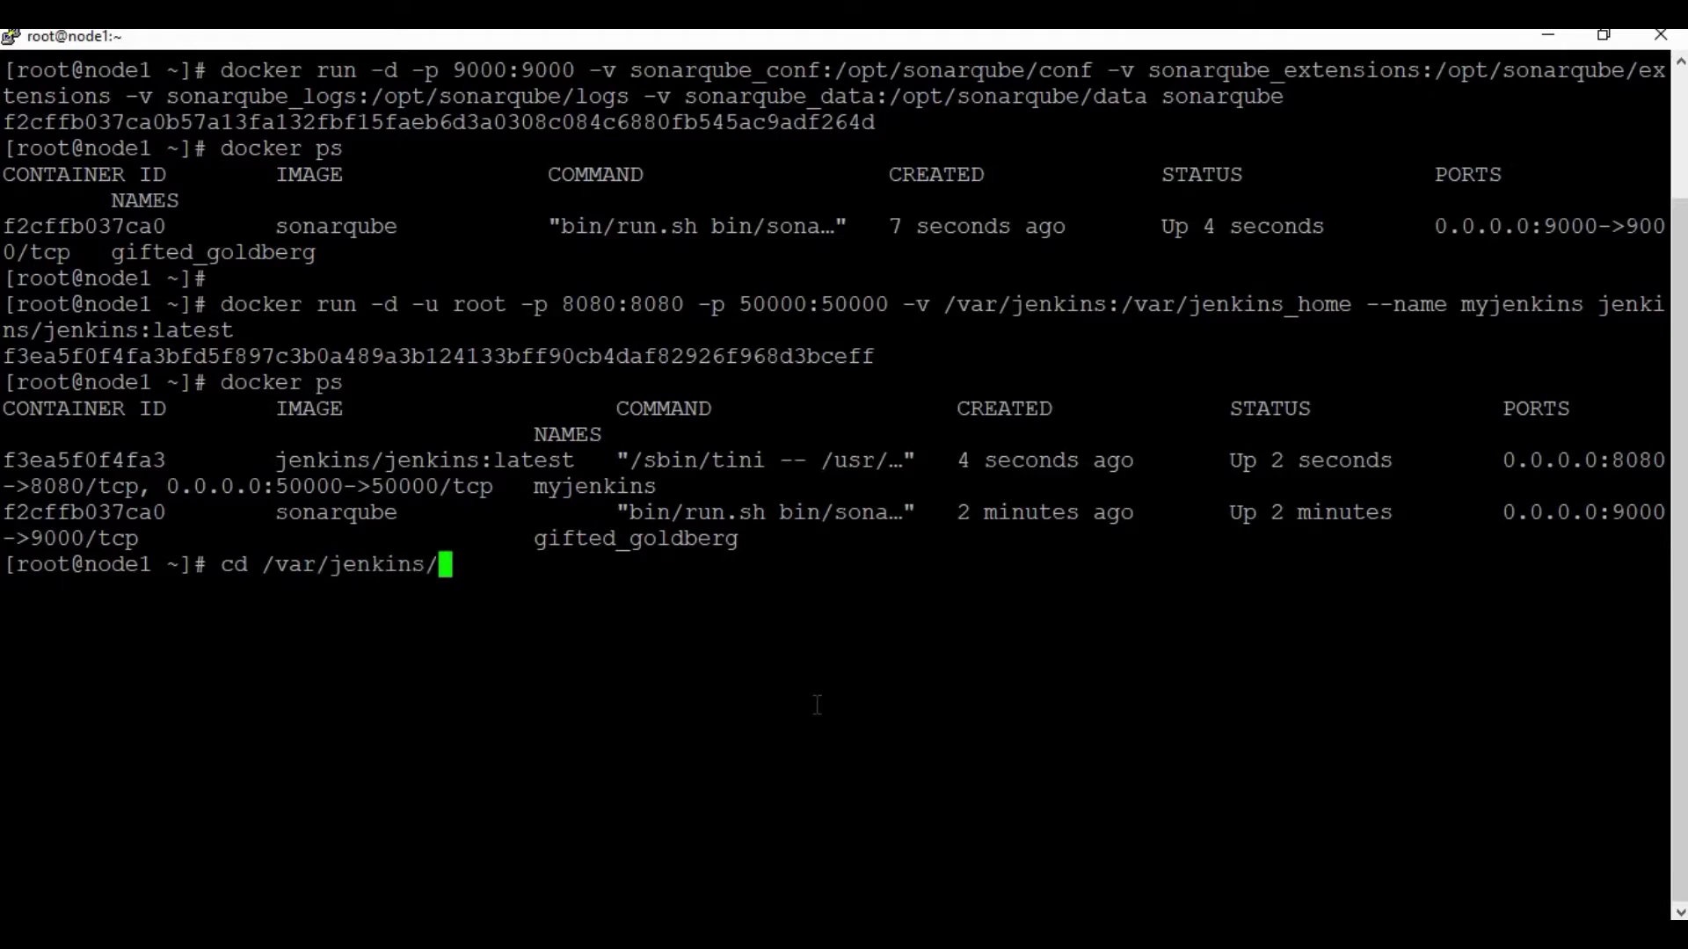
pyautogui.write('secrets')
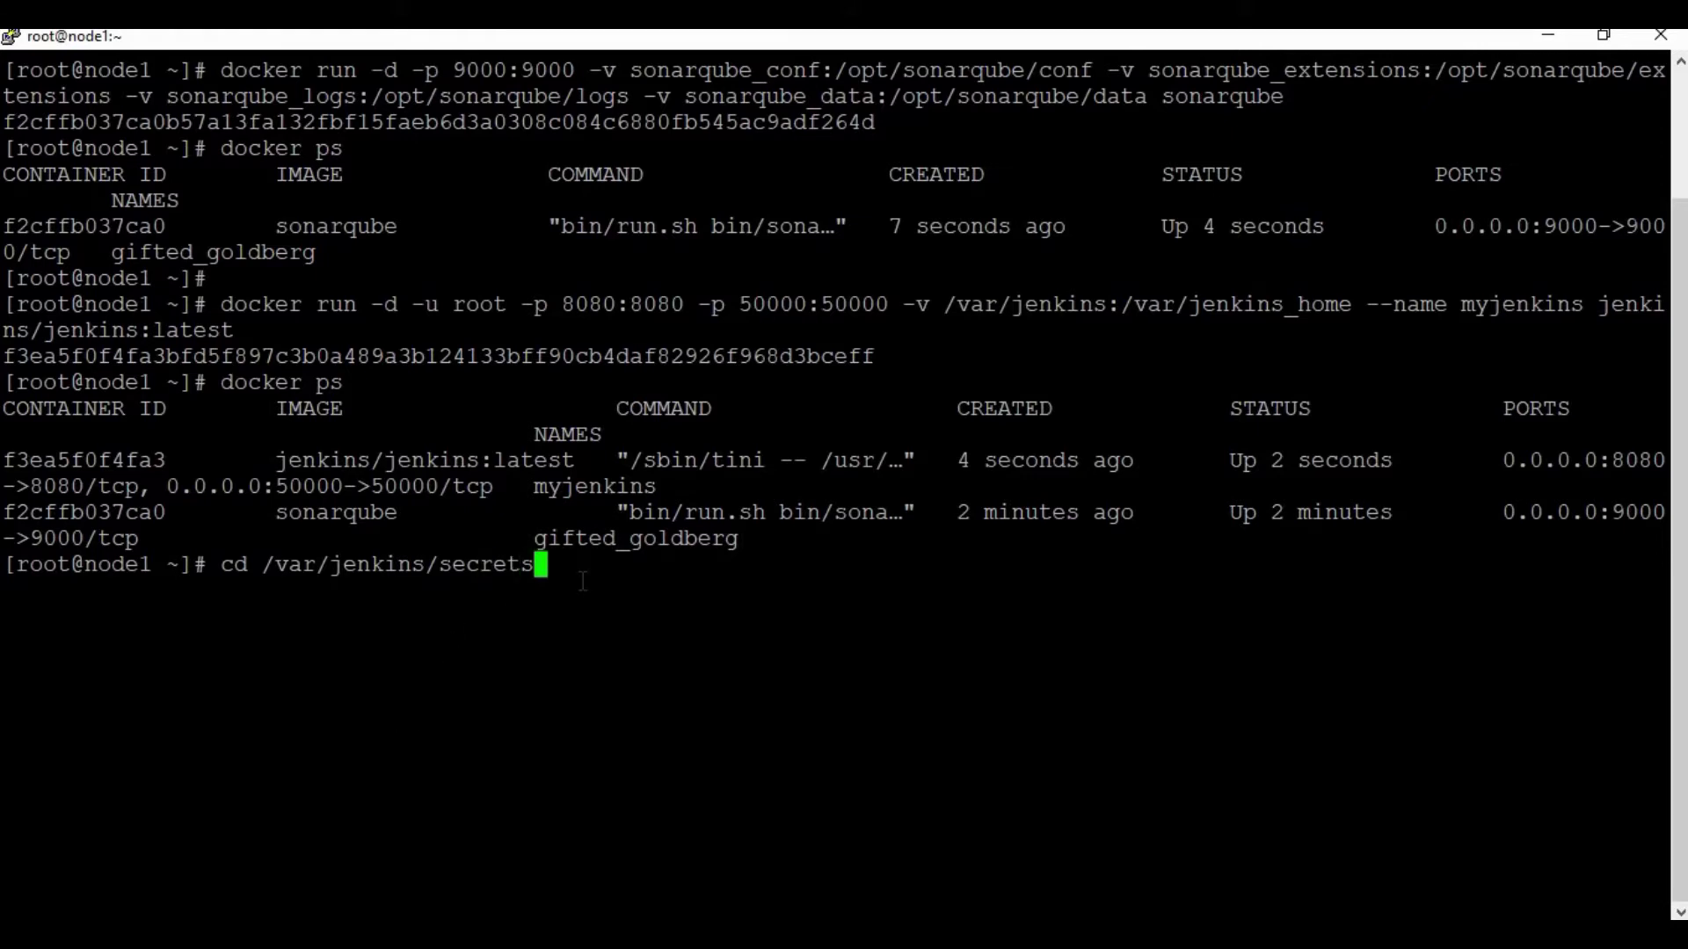
pyautogui.write('/')
pyautogui.press('Return')
pyautogui.write('cat initialAdminPassword')
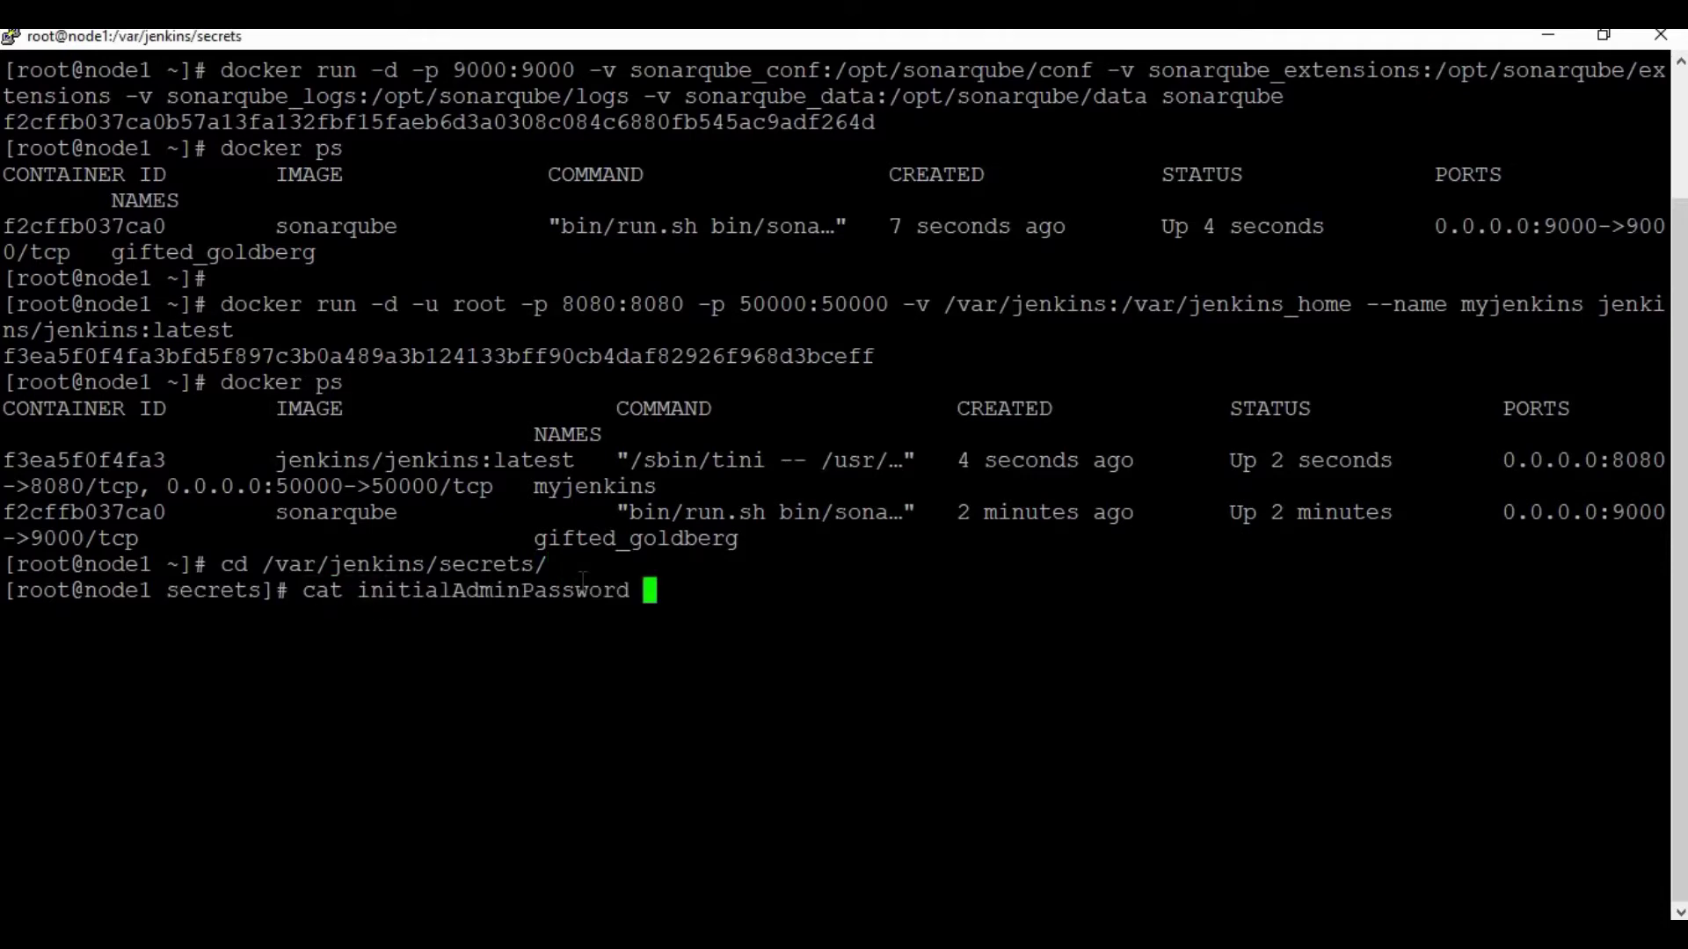
pyautogui.press('Return')
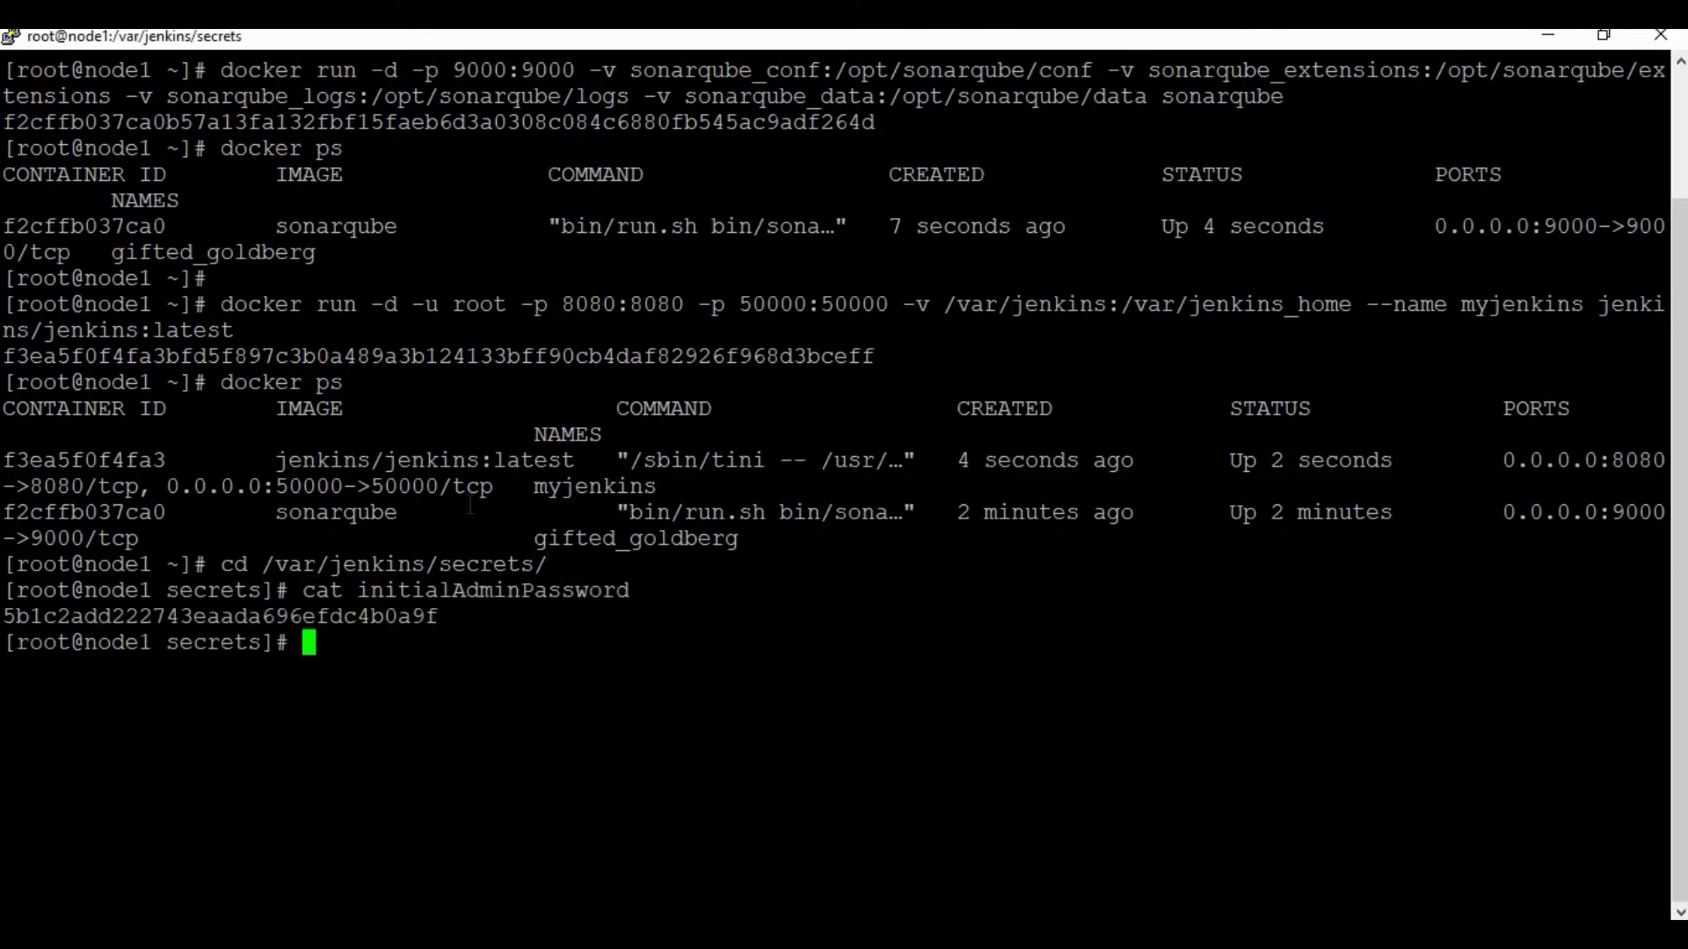
pyautogui.doubleClick(335, 617)
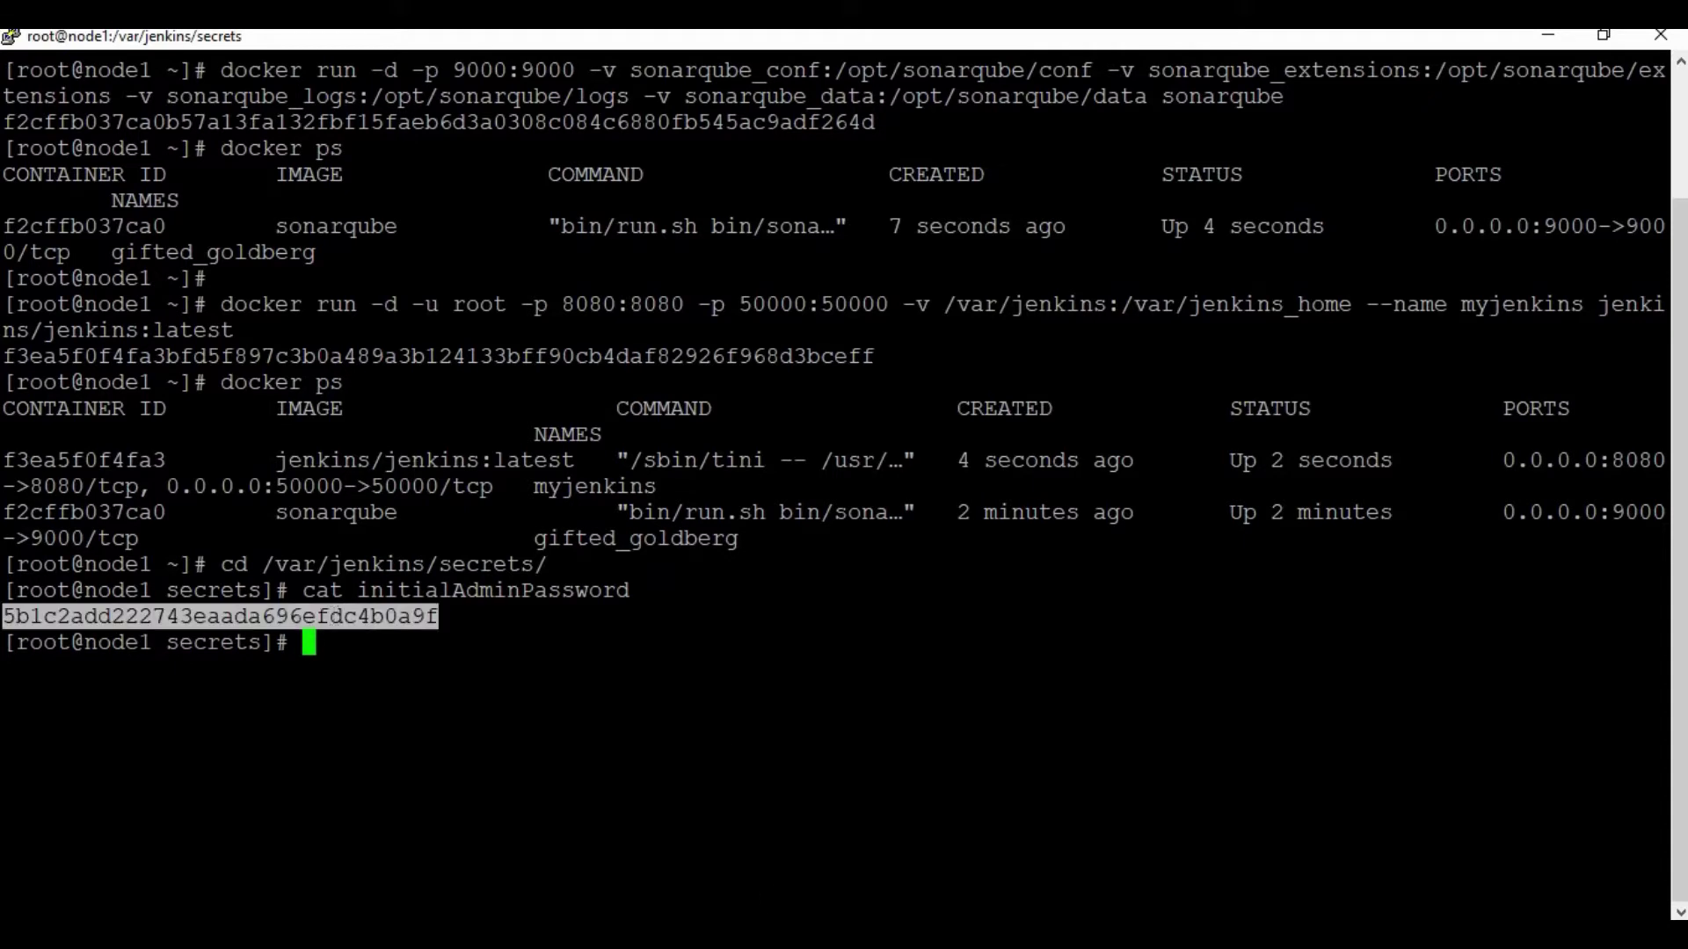
pyautogui.hotkey('alt', 'Tab')
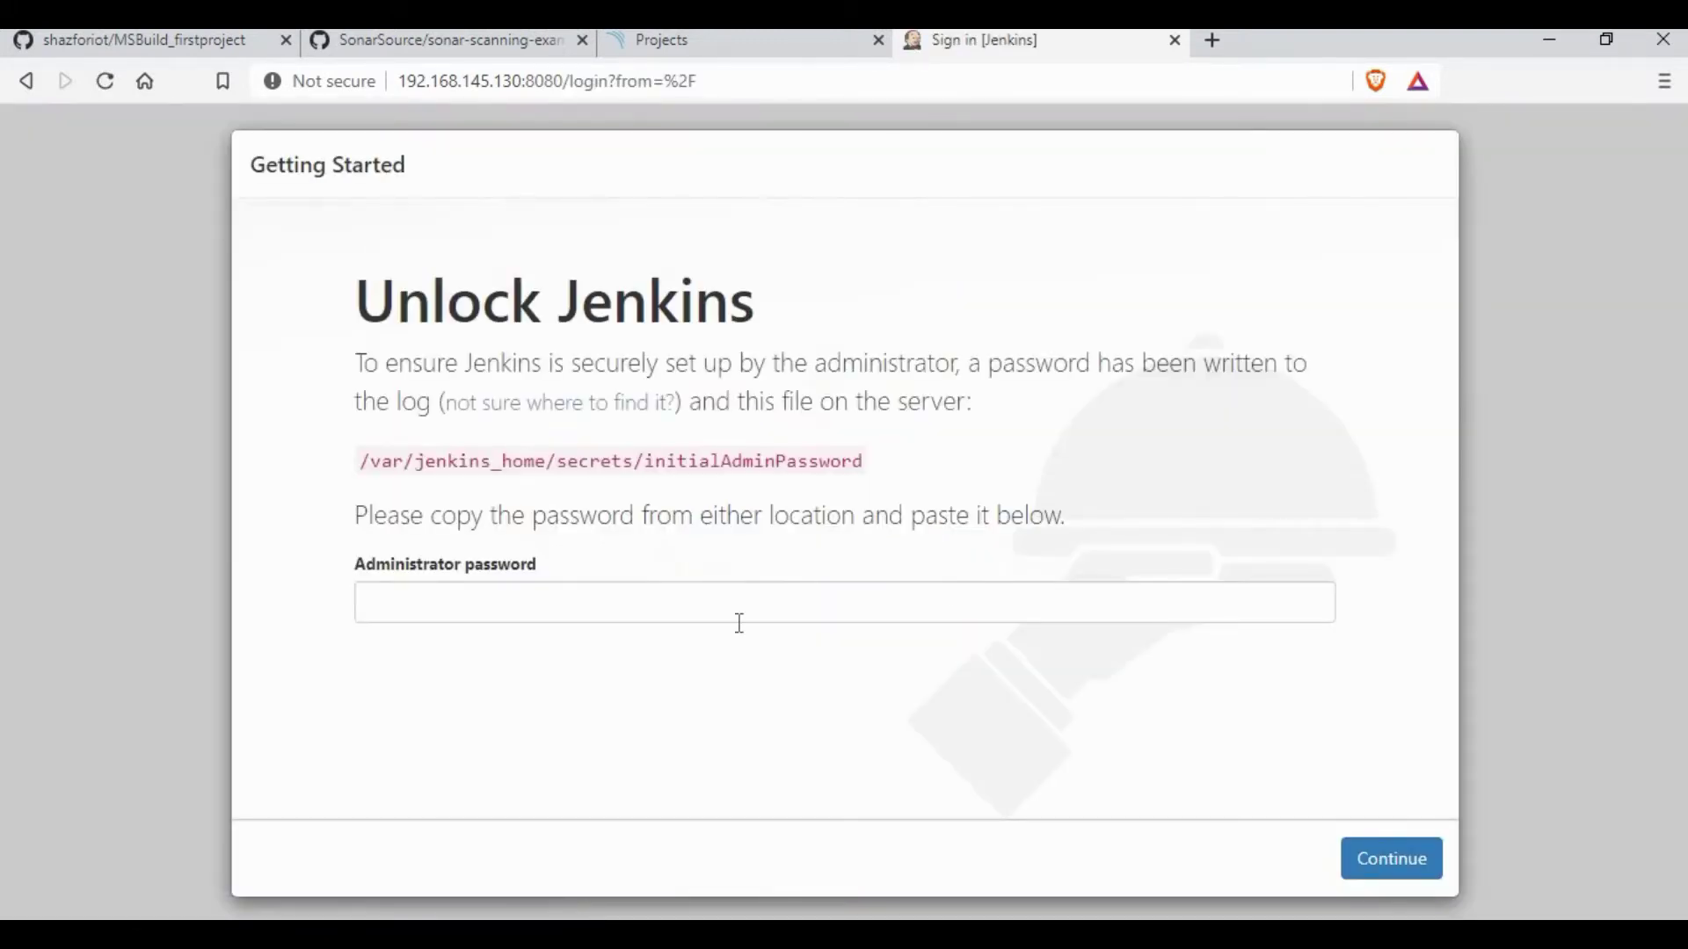
# Step: Paste the initial admin password to unlock Jenkins and choose Install suggested plugins
pyautogui.click(739, 620)
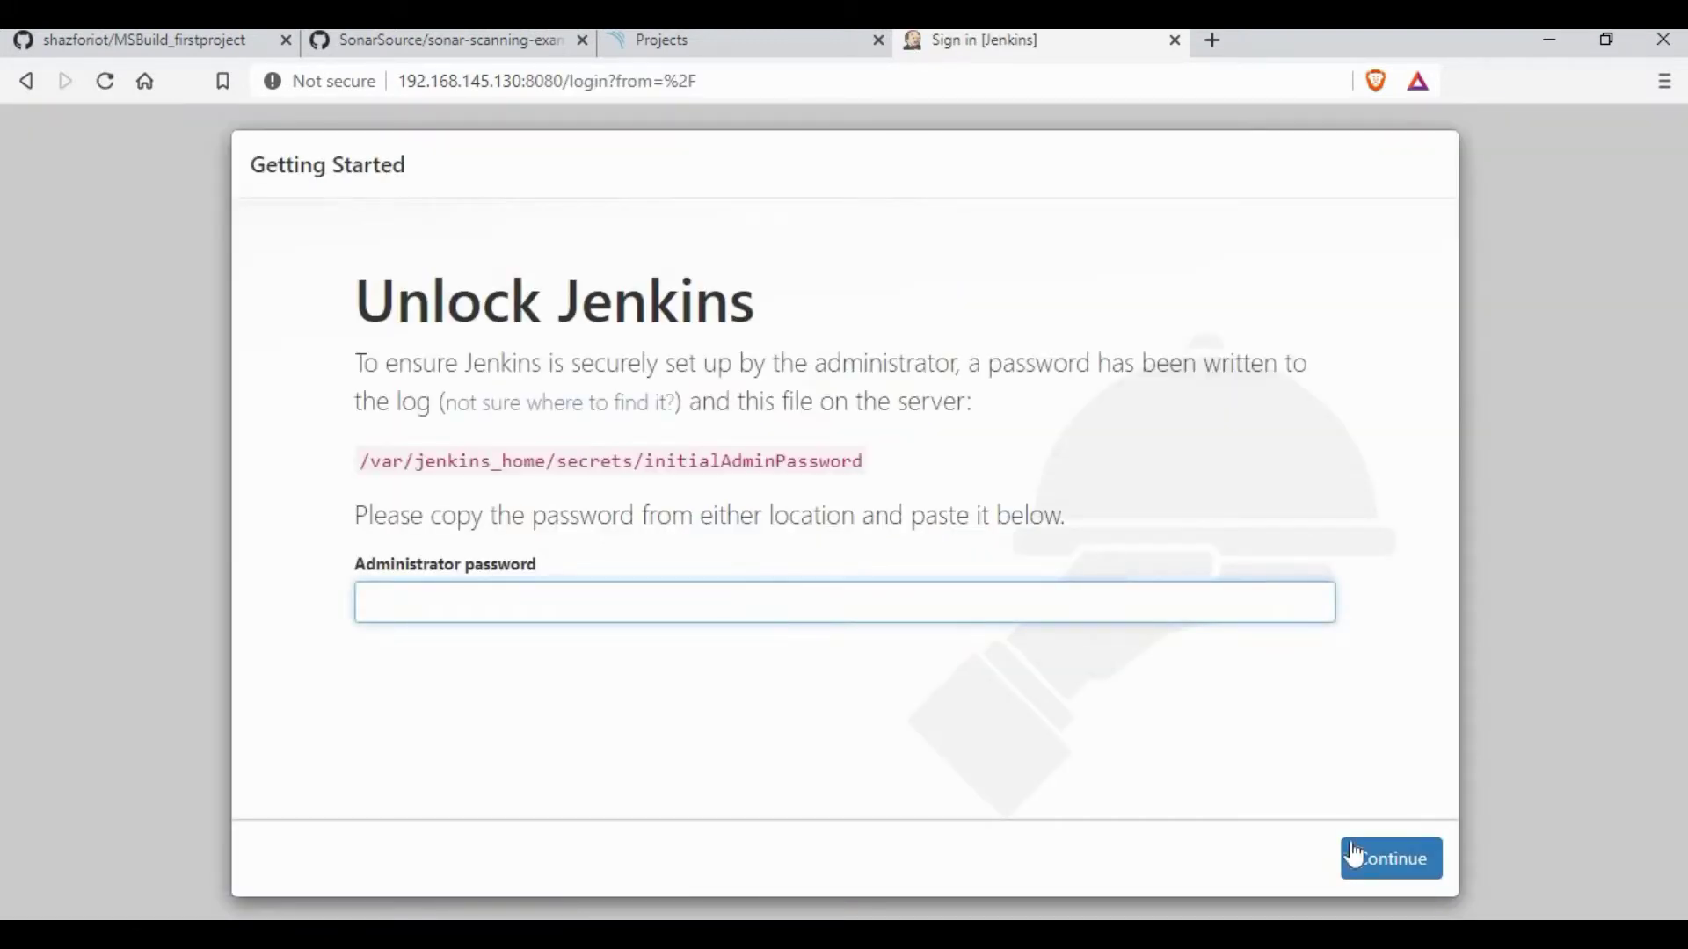
pyautogui.hotkey('ctrl', 'v')
pyautogui.click(1382, 859)
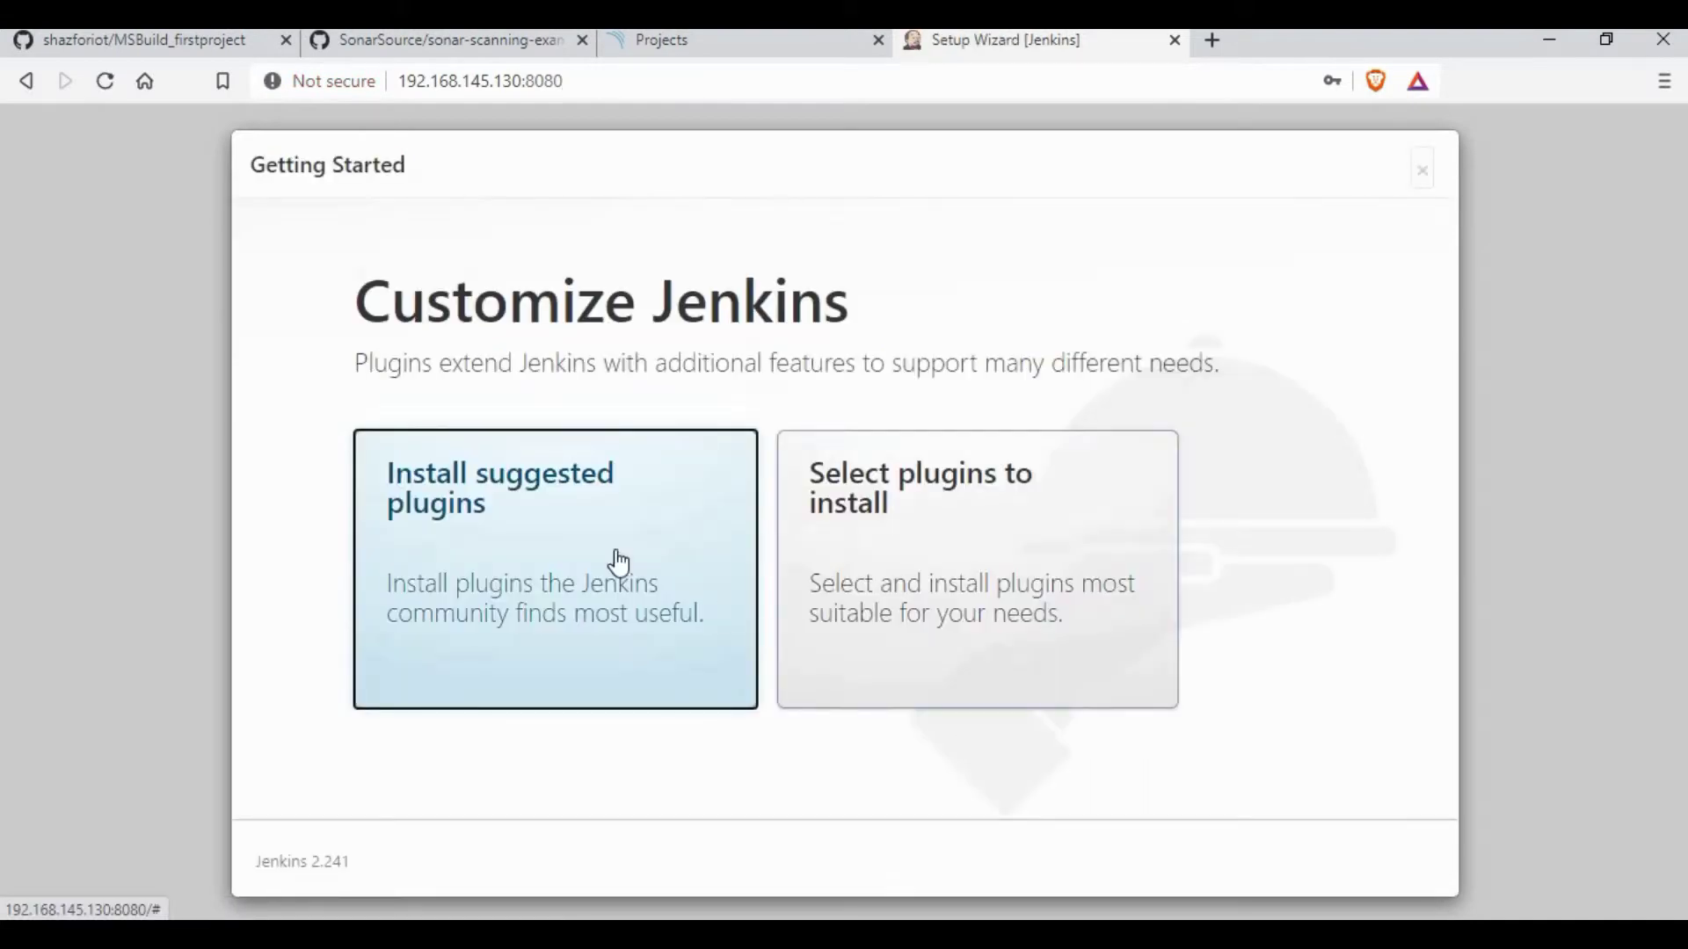
pyautogui.click(613, 557)
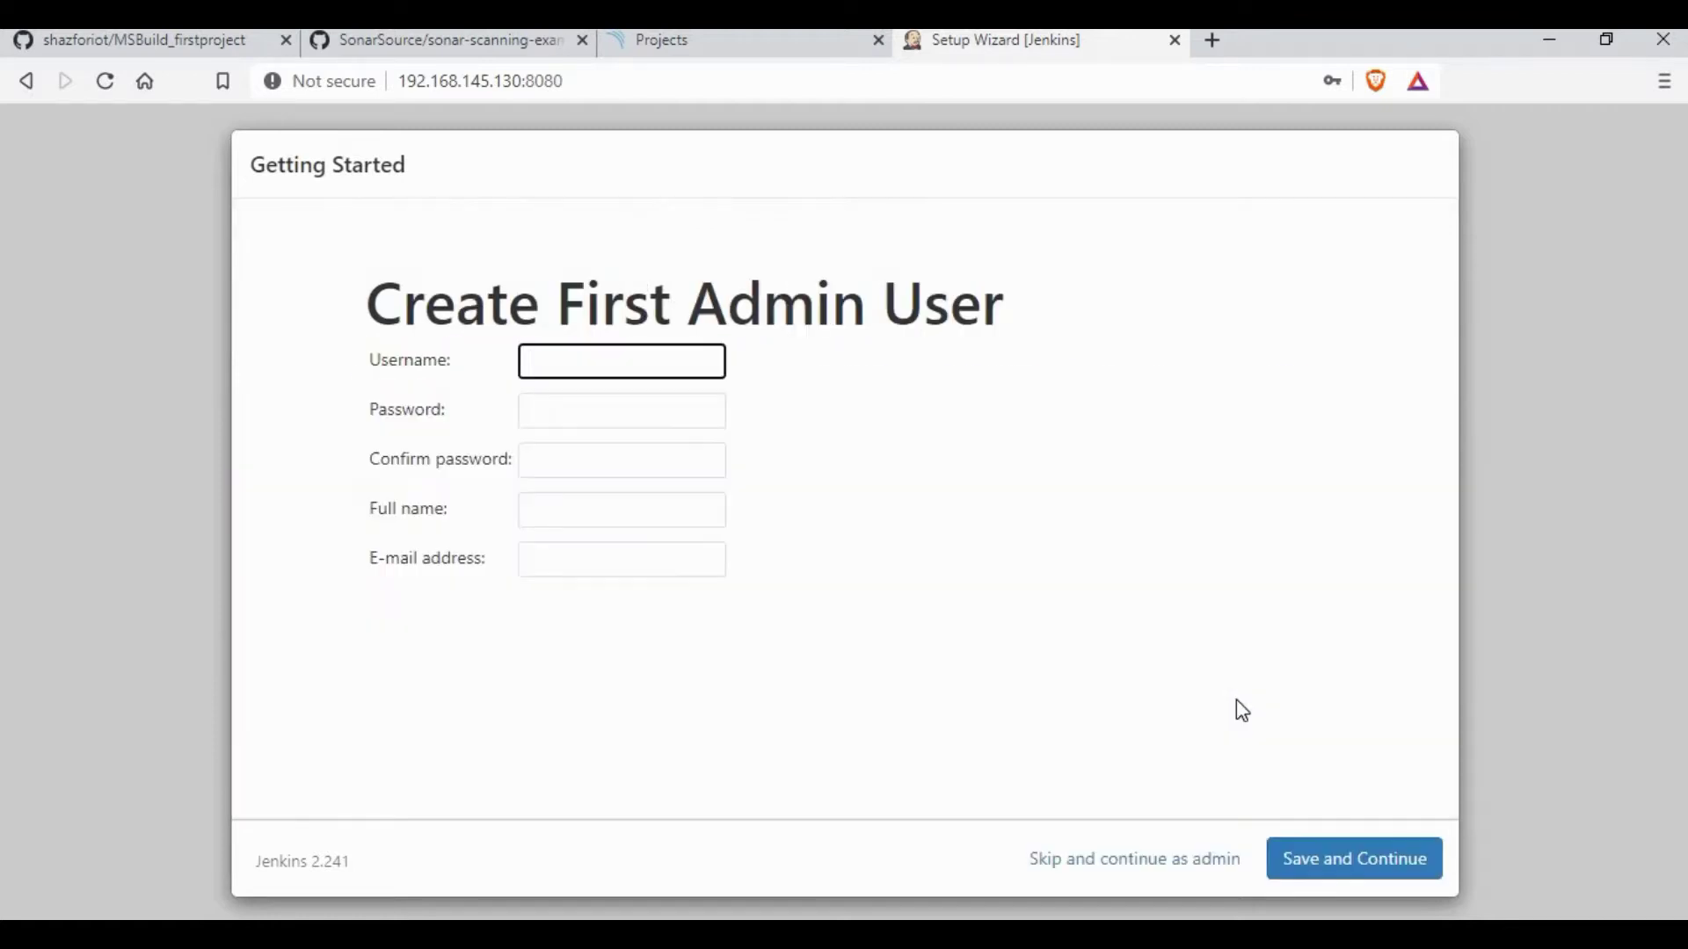
# Step: Fill the first admin user form: username admin, password and confirmation, full name admin, and an e-mail address
pyautogui.click(1122, 445)
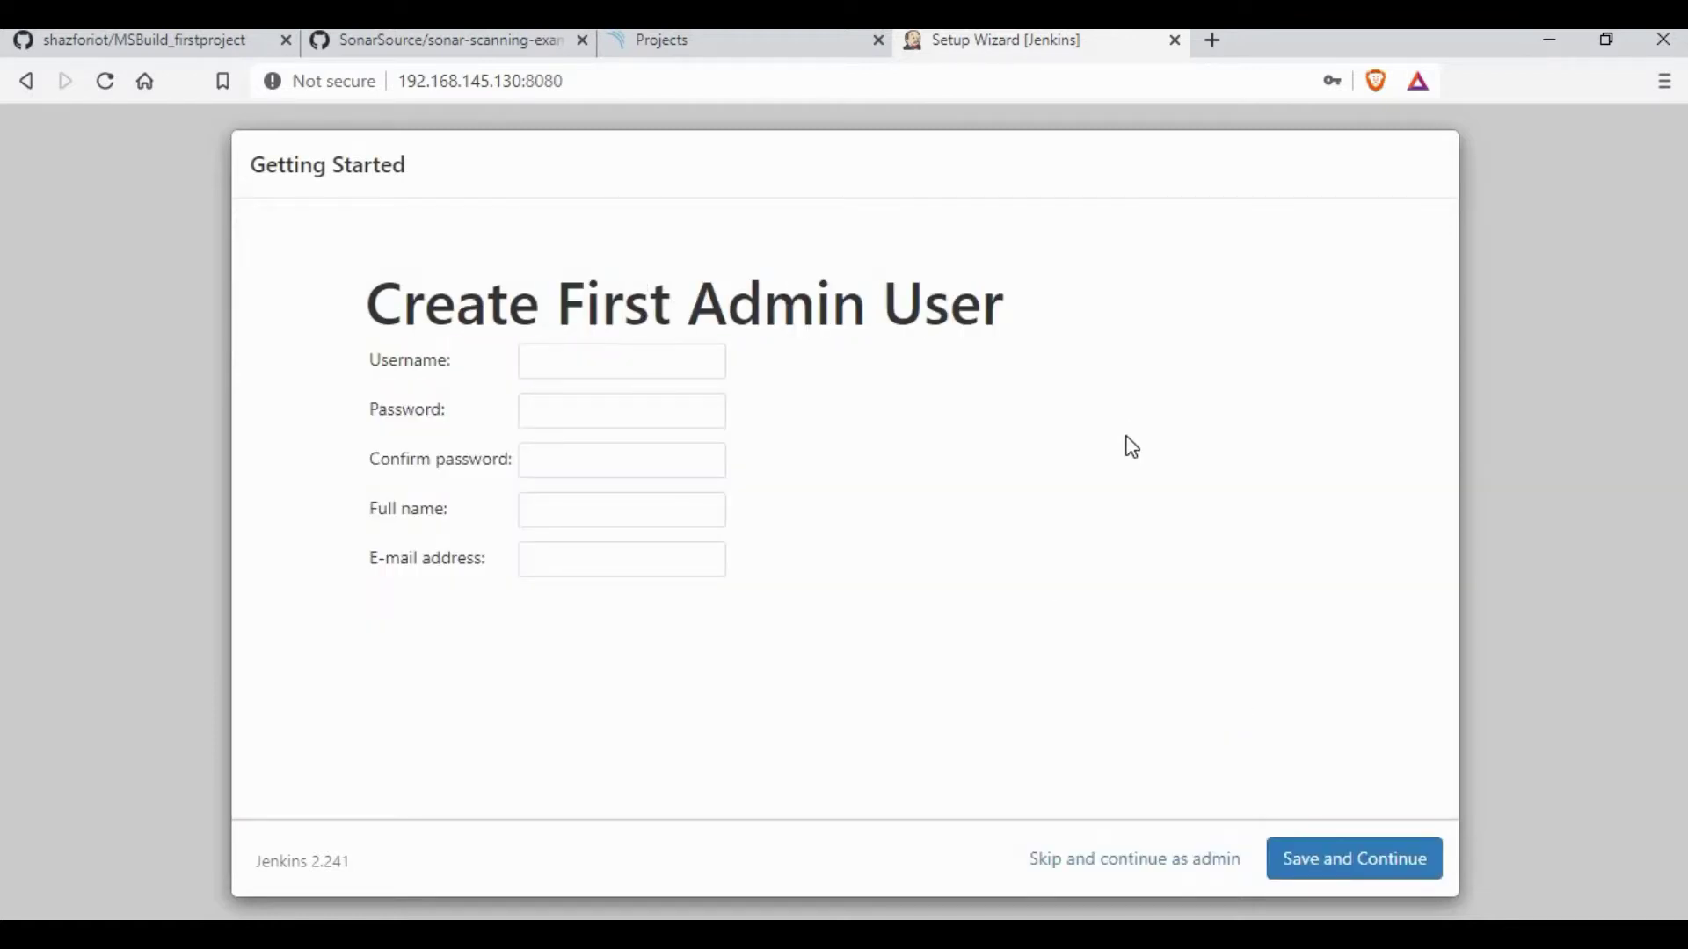
pyautogui.click(615, 378)
pyautogui.write('admin')
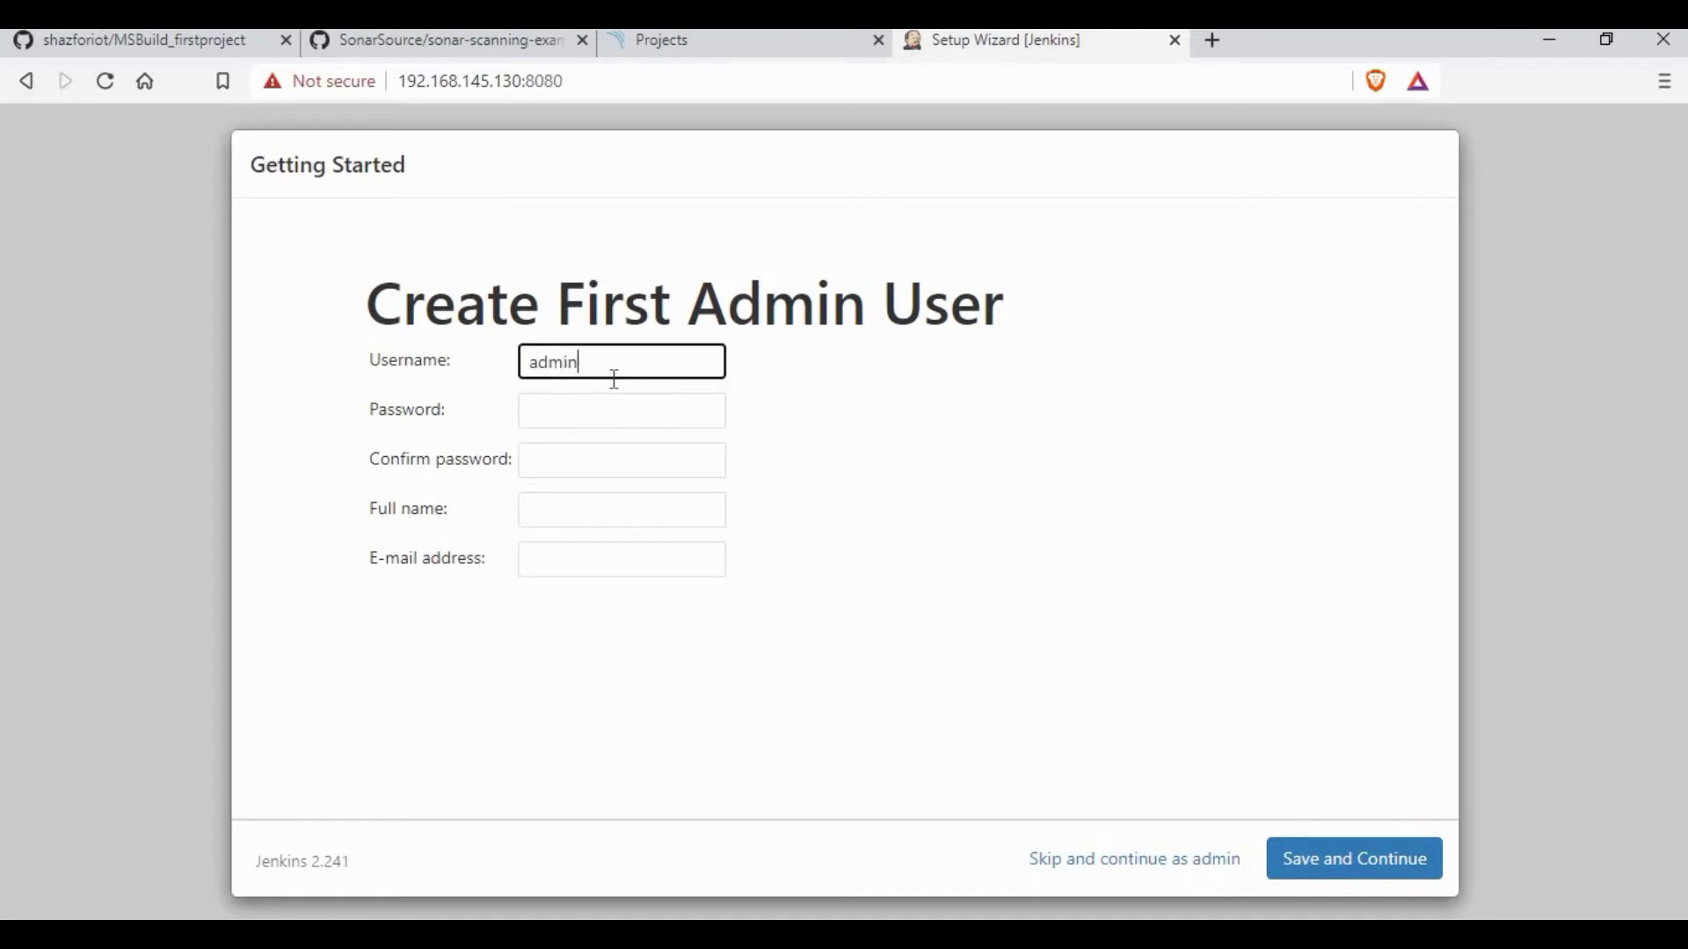
pyautogui.press('Tab')
pyautogui.write('admin@123')
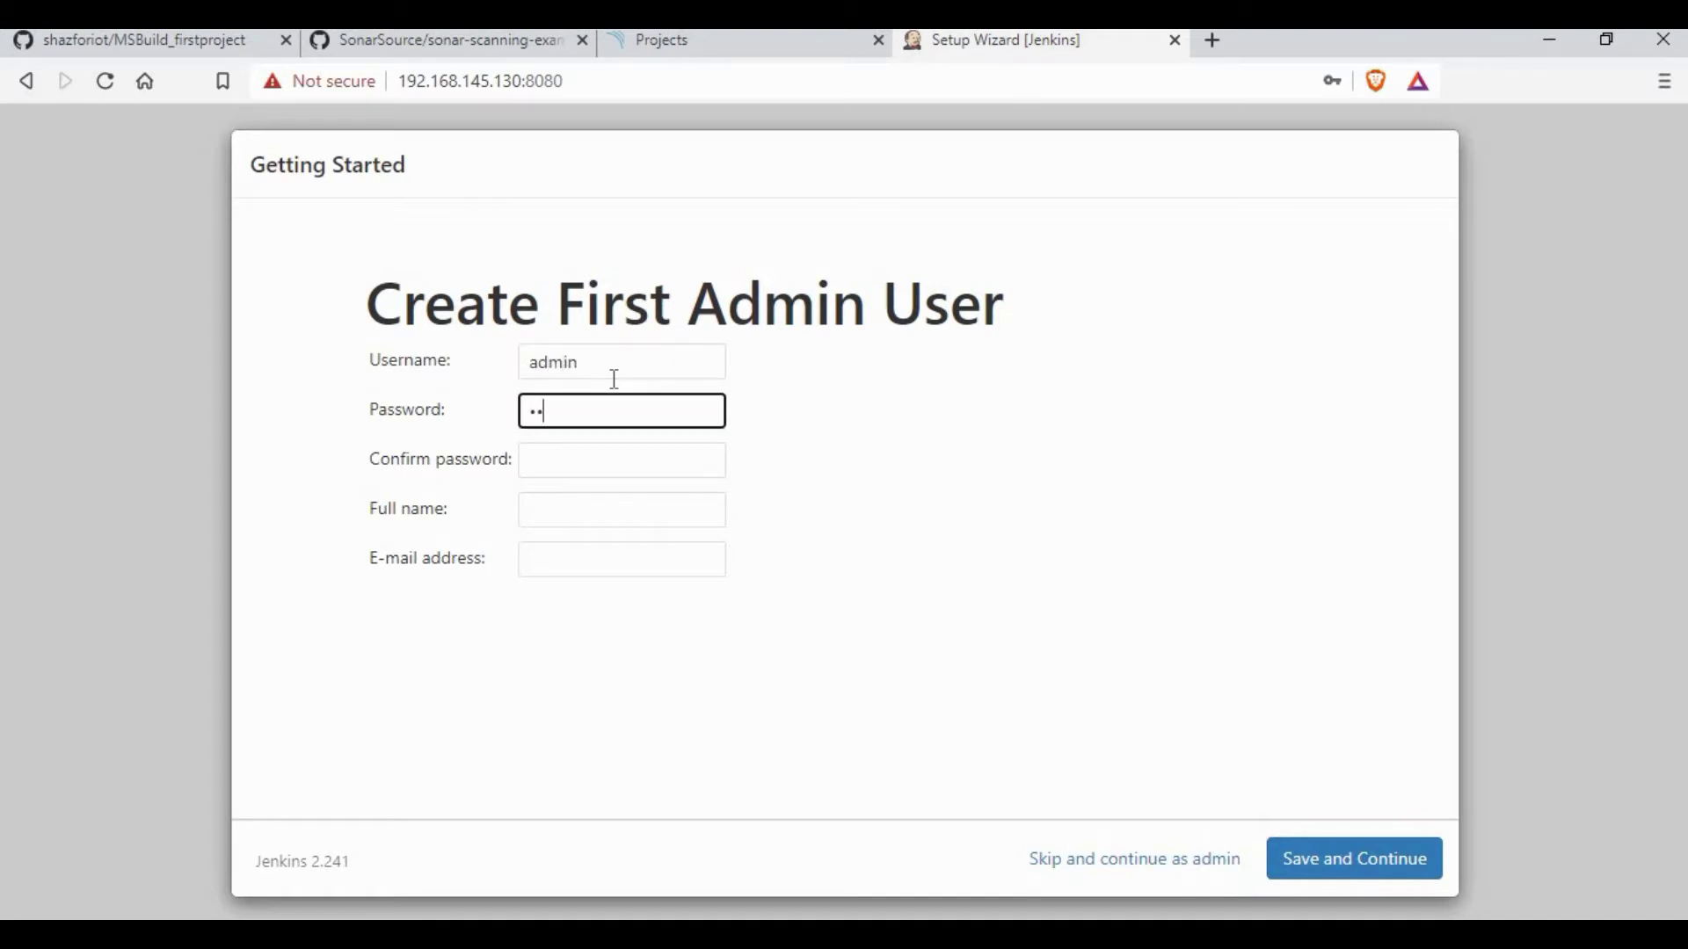
pyautogui.press('Tab')
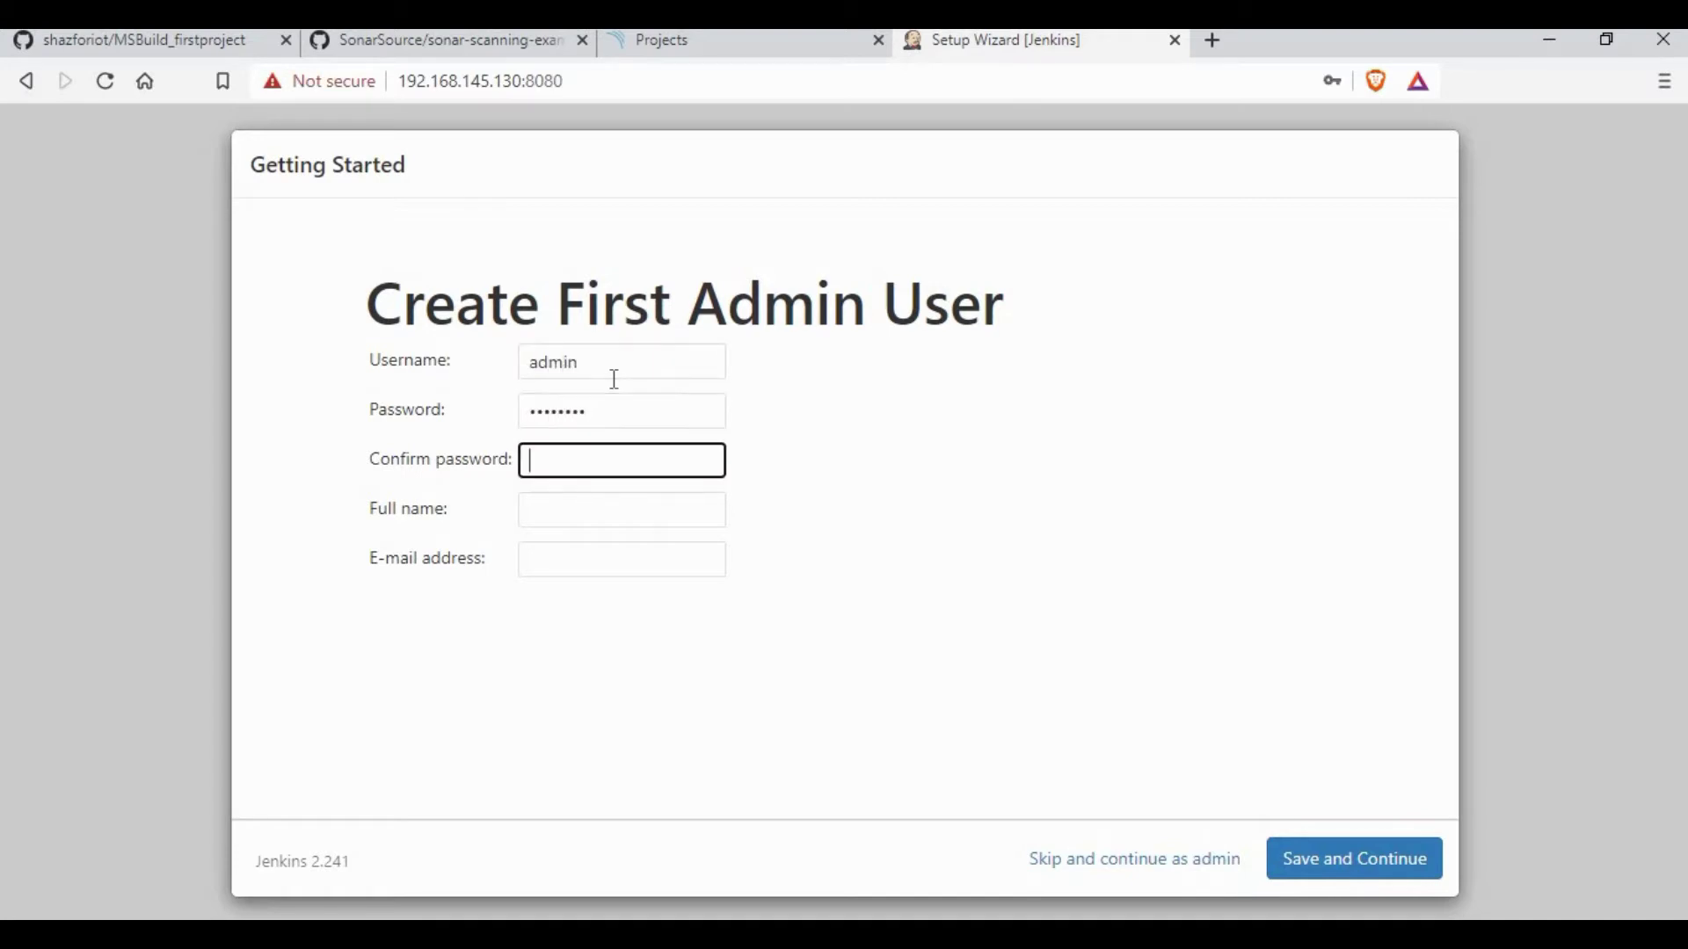
pyautogui.write('admin@123')
pyautogui.press('Tab')
pyautogui.write('admin')
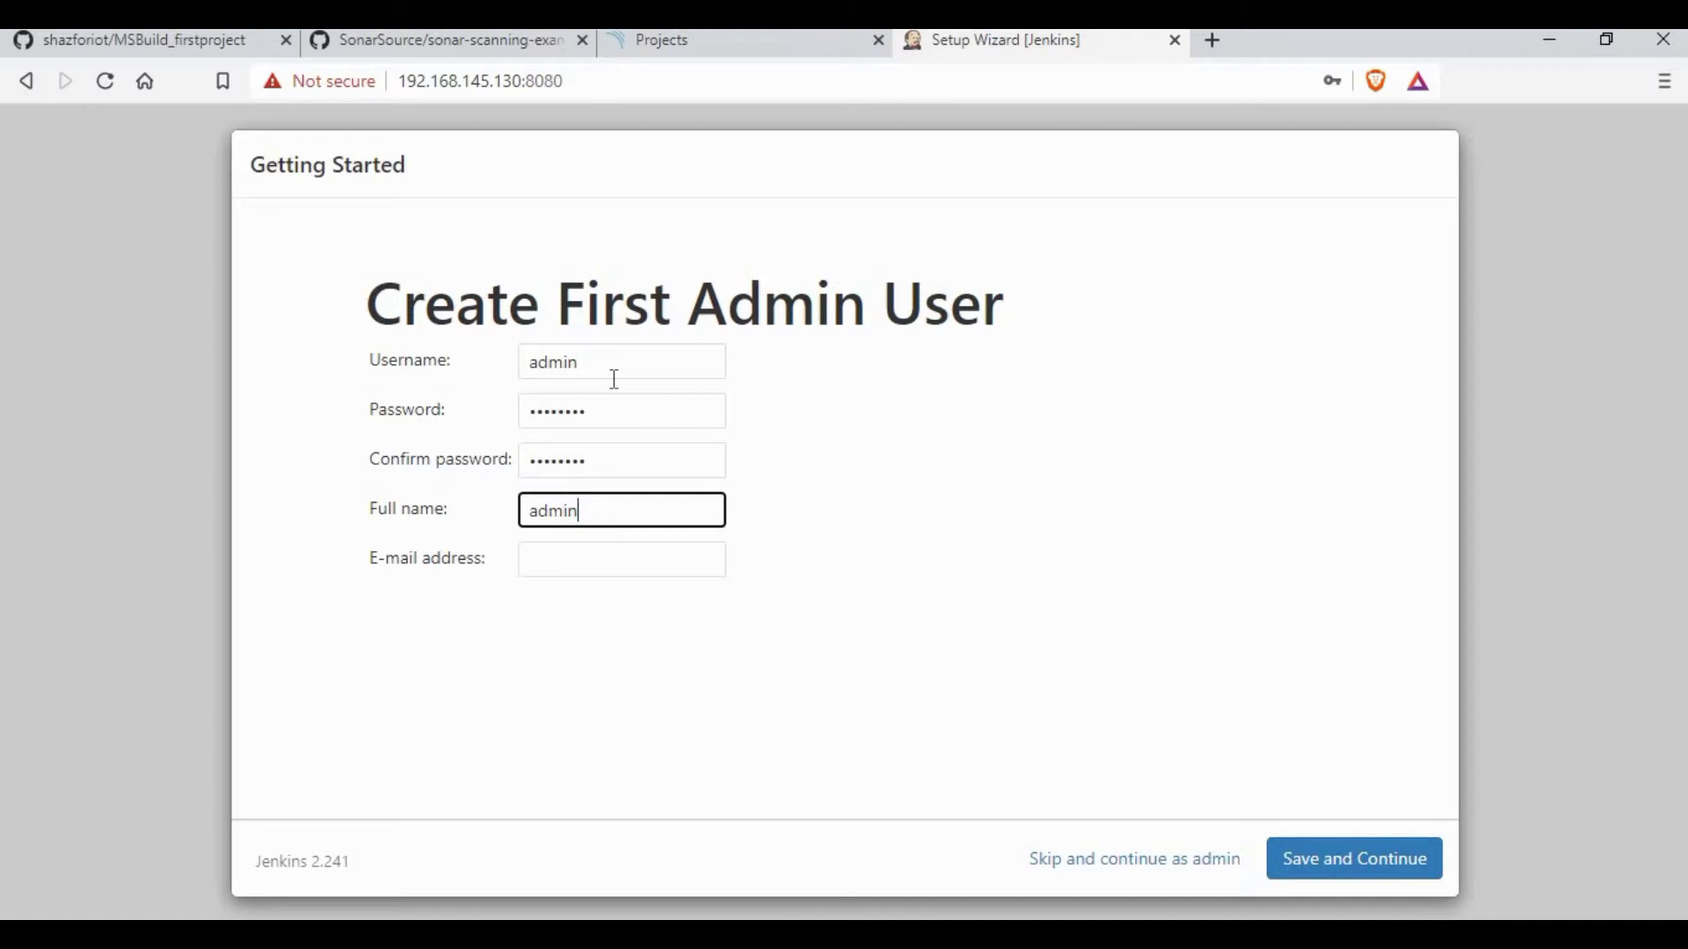
pyautogui.press('Tab')
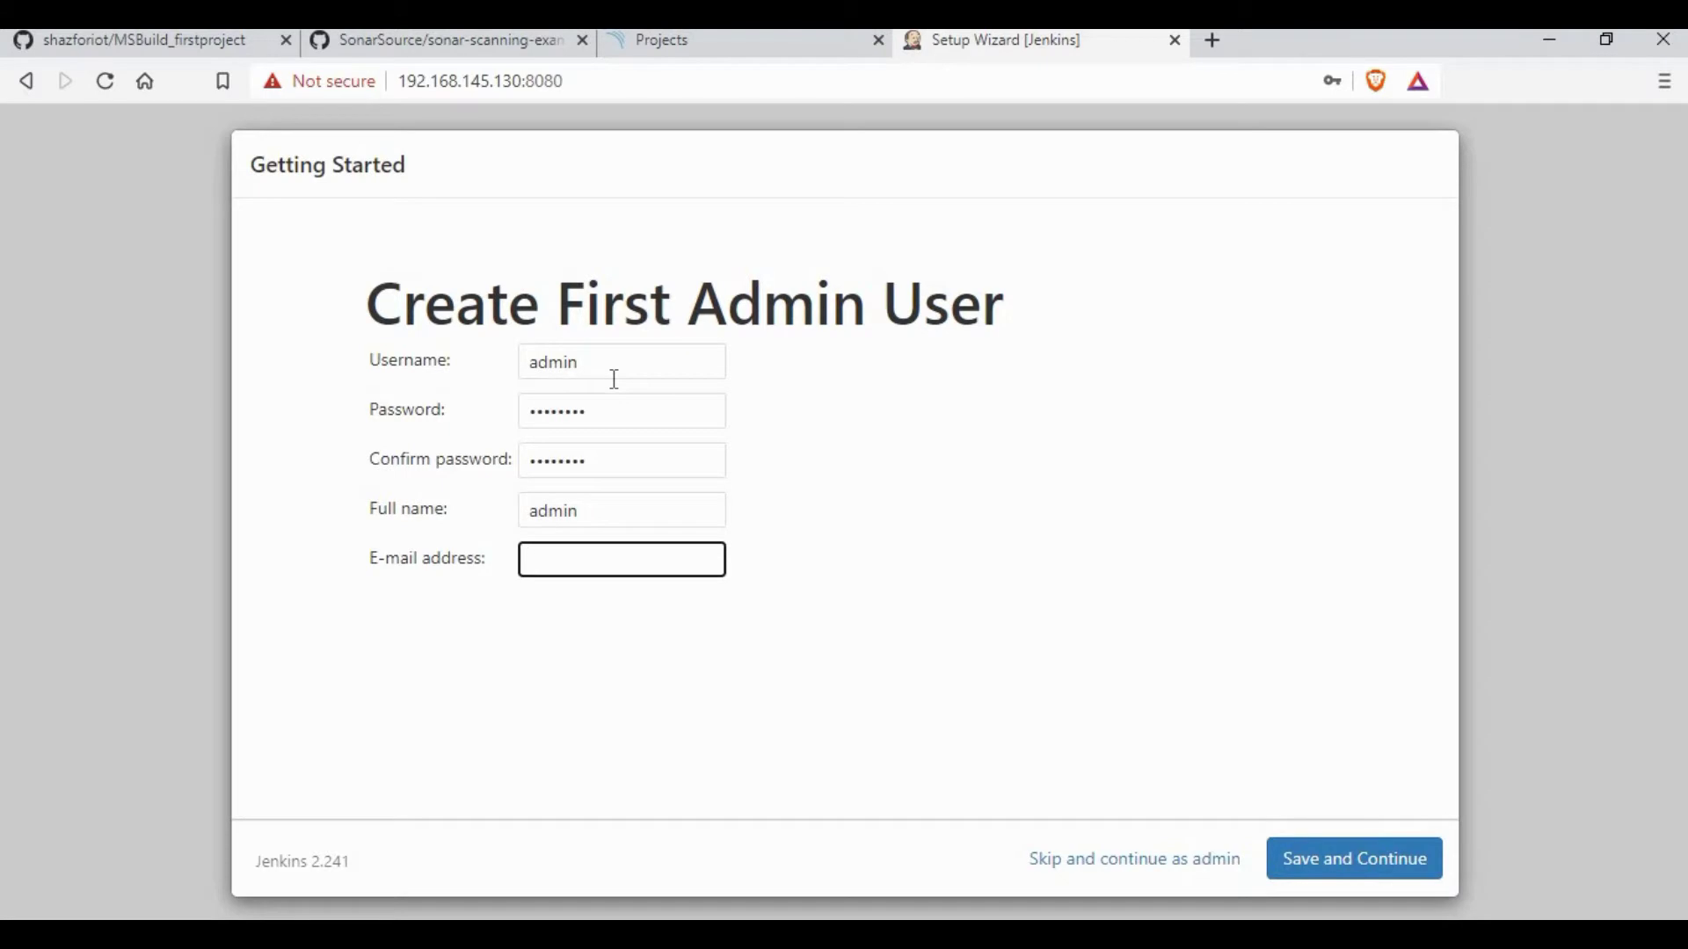
pyautogui.write('test@gmail.com')
# Step: Save the admin user, finish the instance configuration and open the Jenkins dashboard
pyautogui.click(1356, 859)
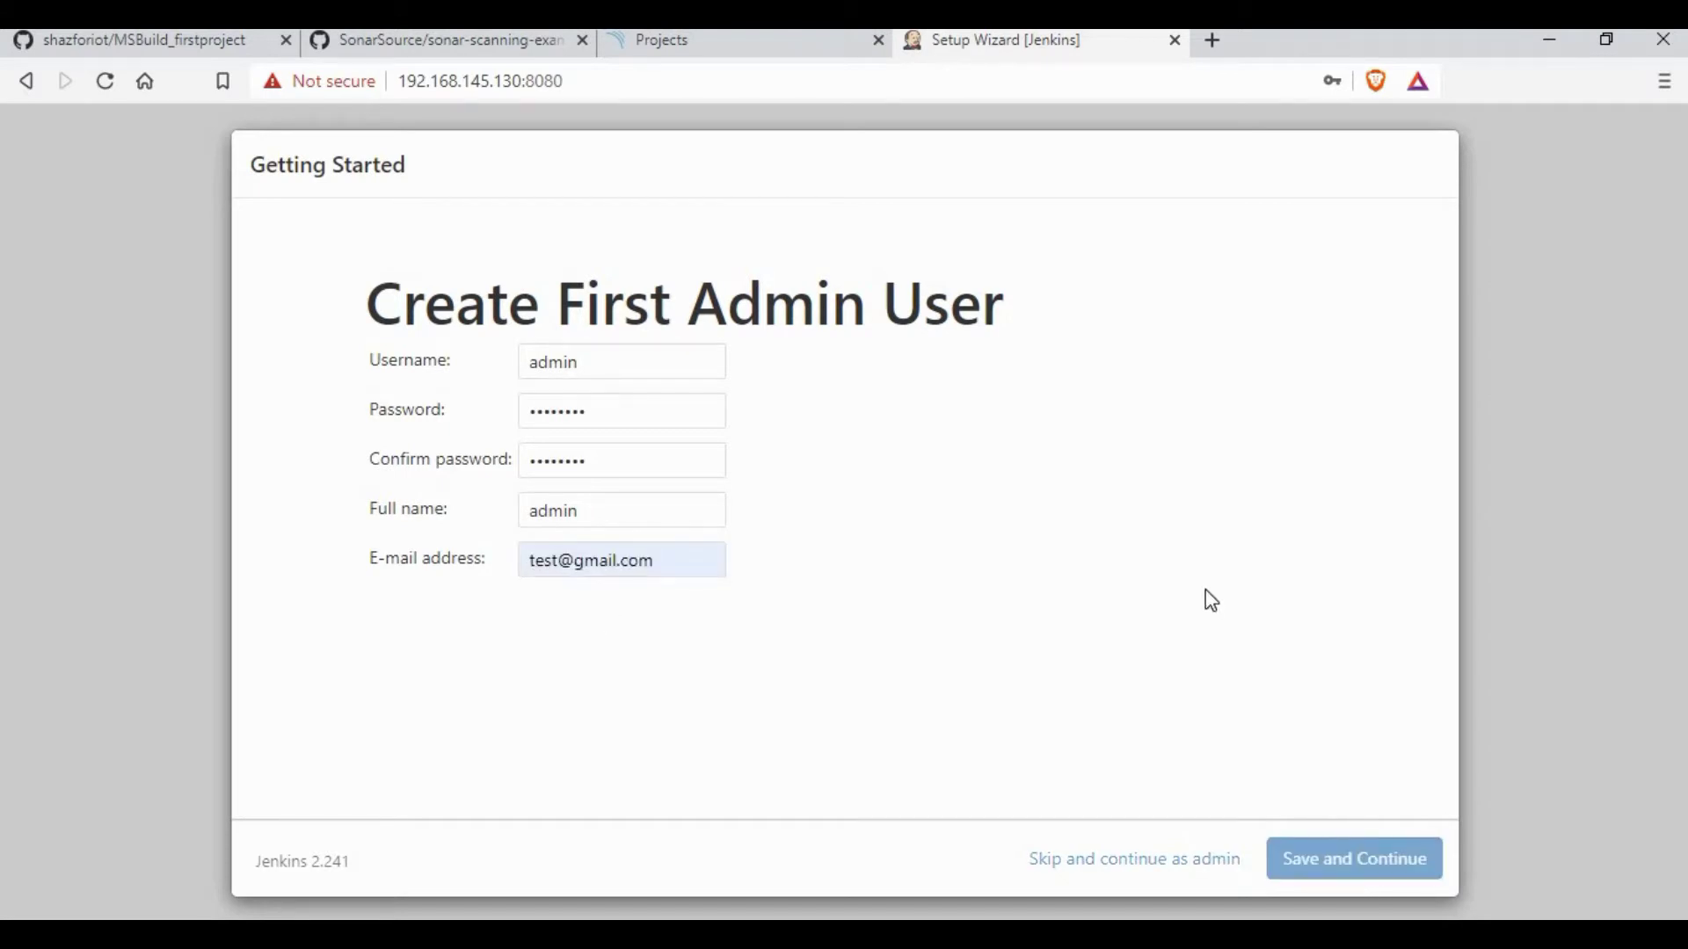
pyautogui.click(1376, 866)
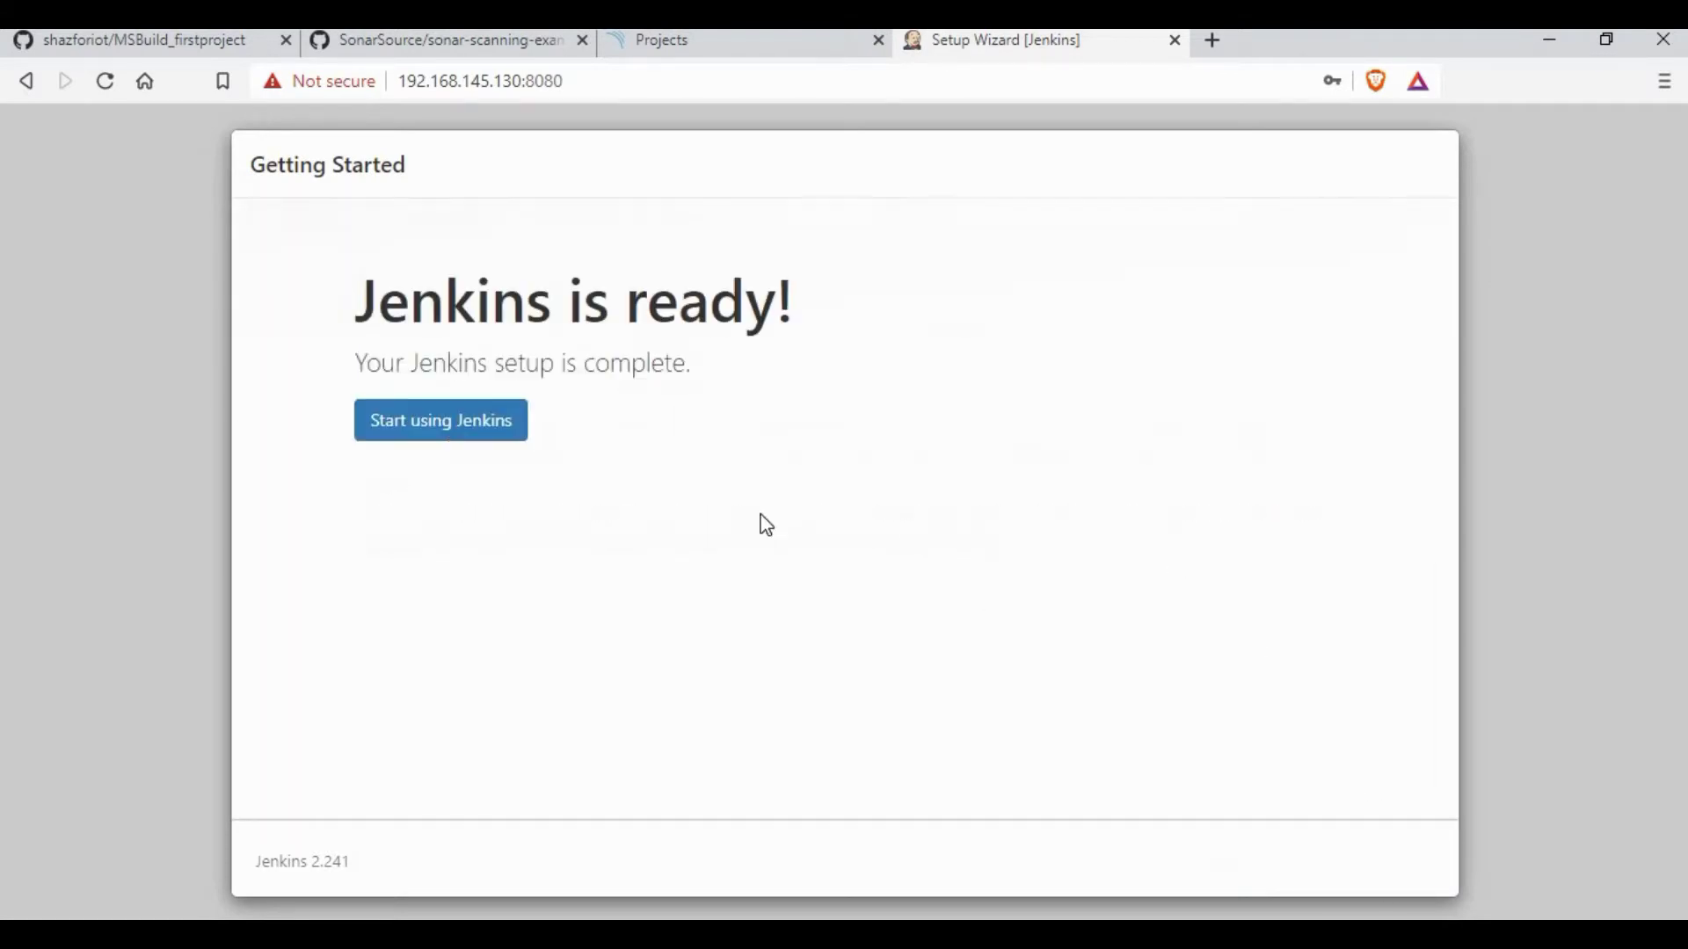
pyautogui.click(448, 425)
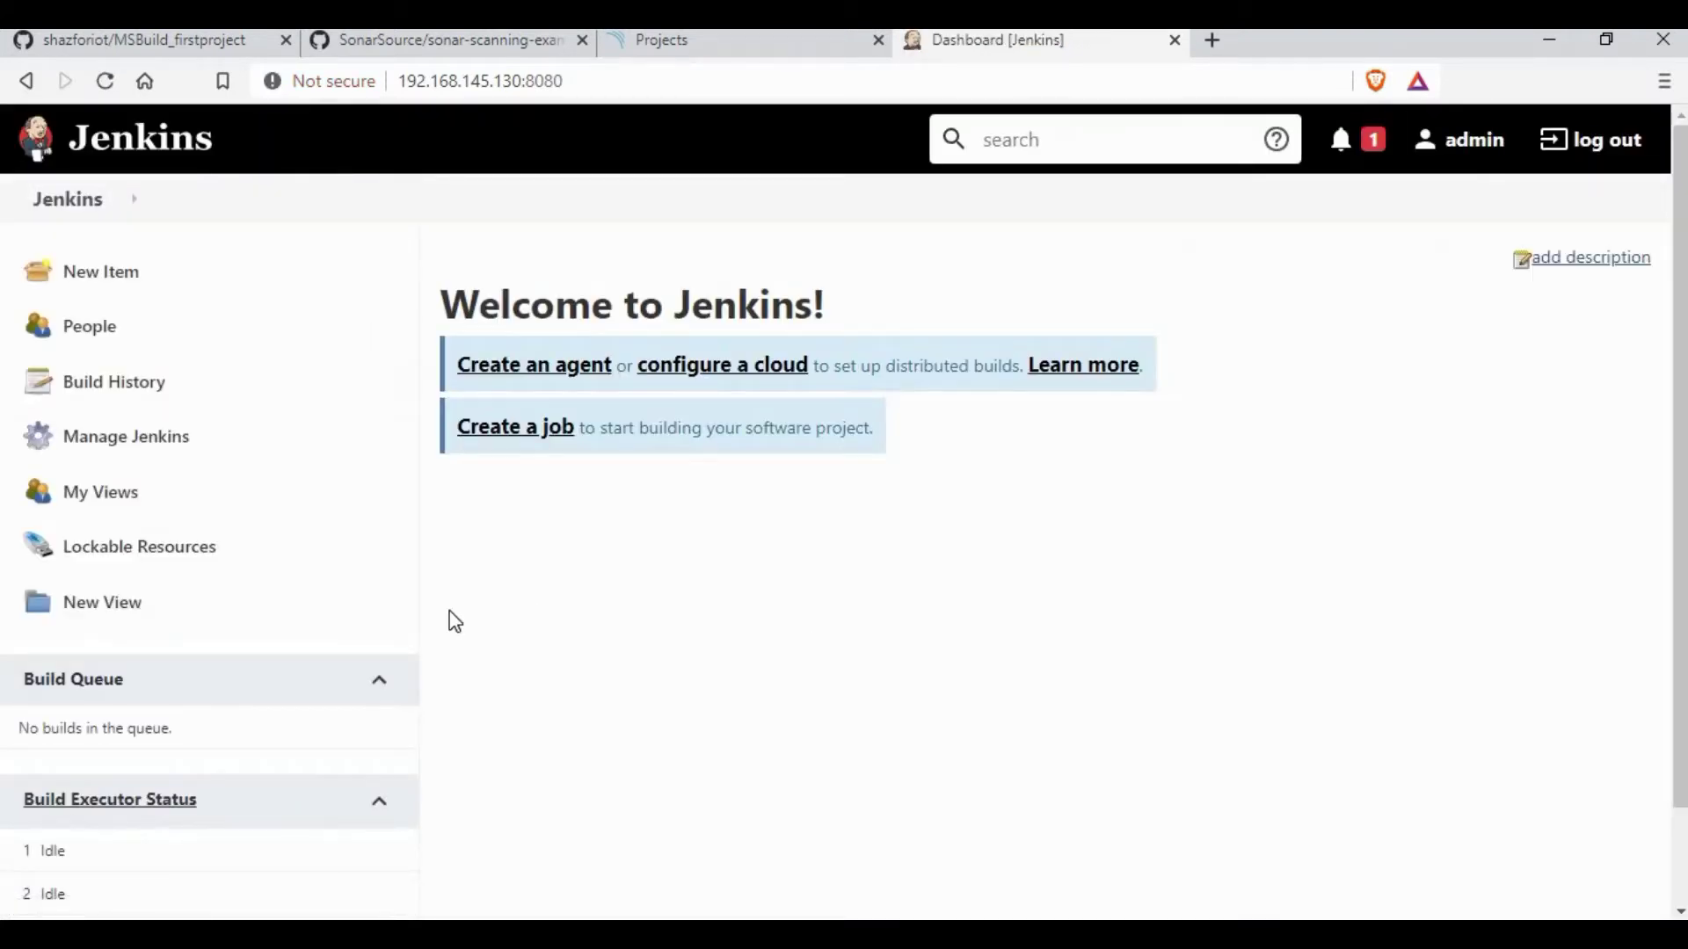
# Step: Create a new SonarQube project with the key sonarqube and set it up
pyautogui.click(727, 44)
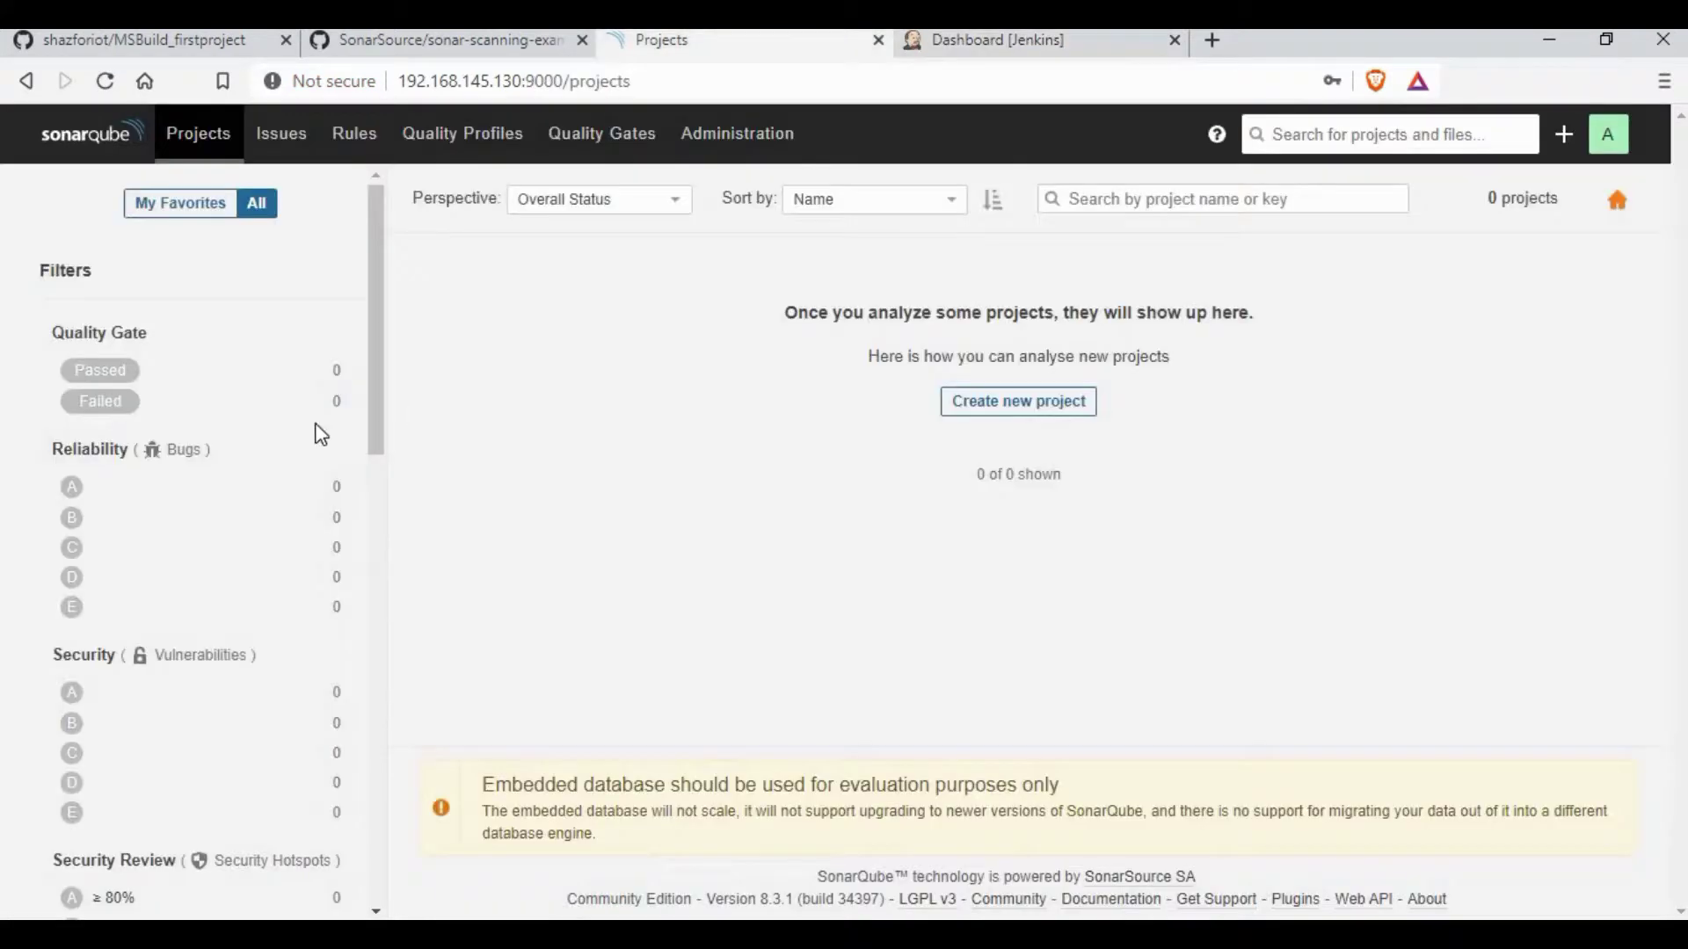
pyautogui.click(1031, 409)
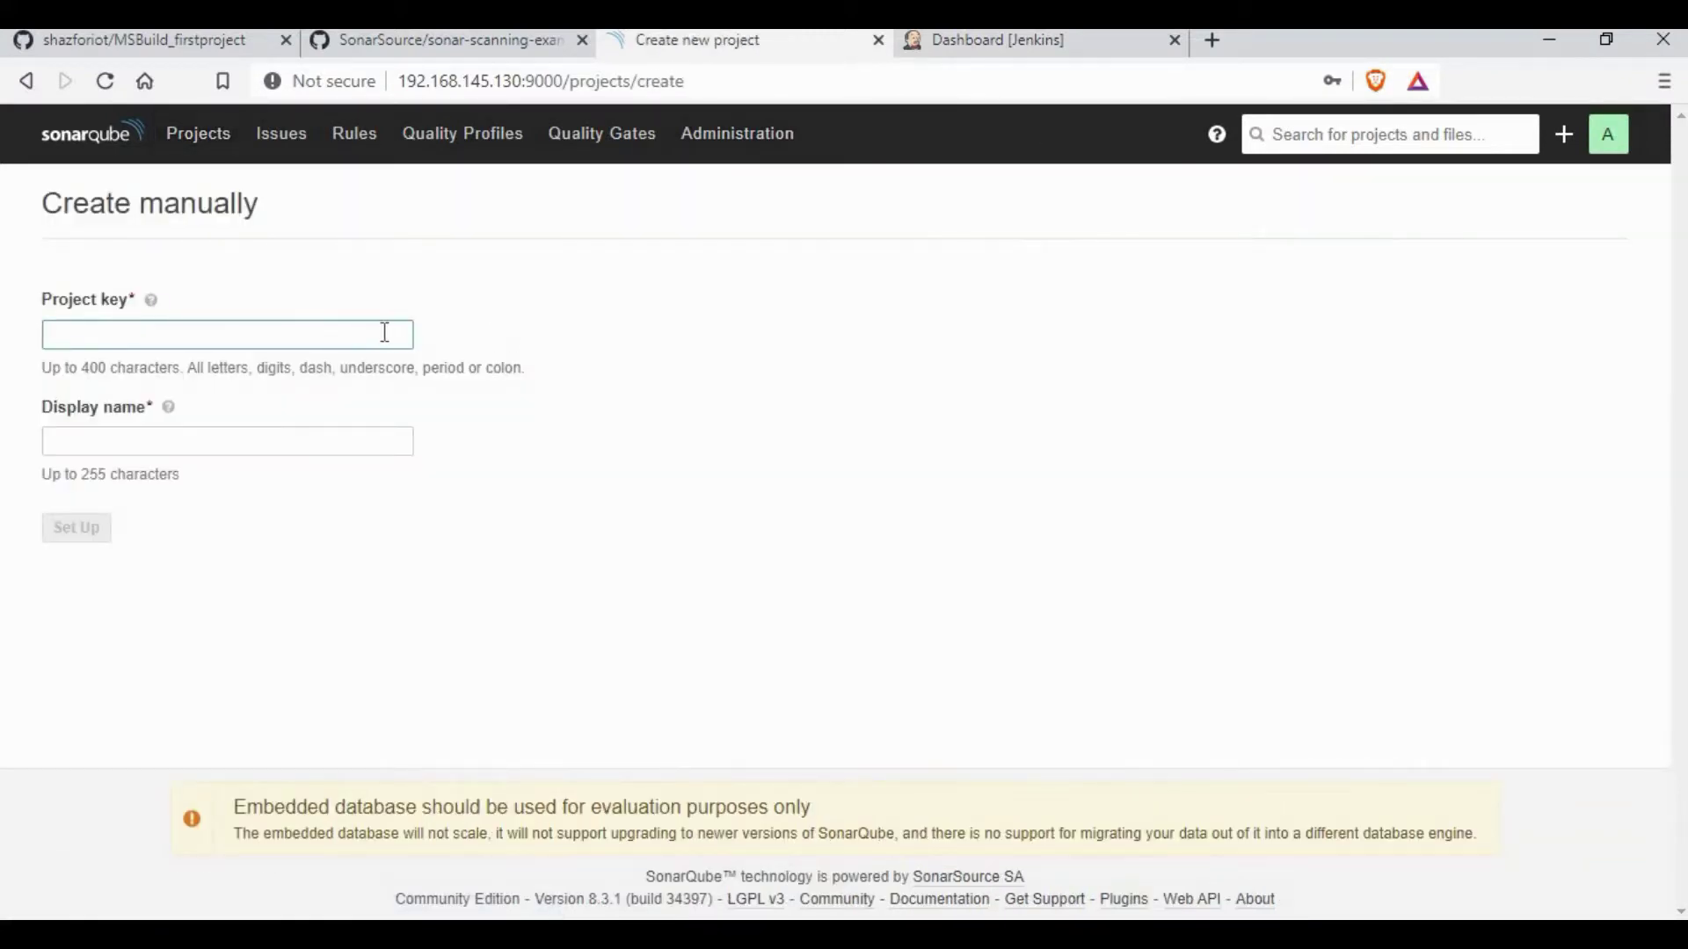
pyautogui.click(384, 332)
pyautogui.press('Down')
pyautogui.press('Return')
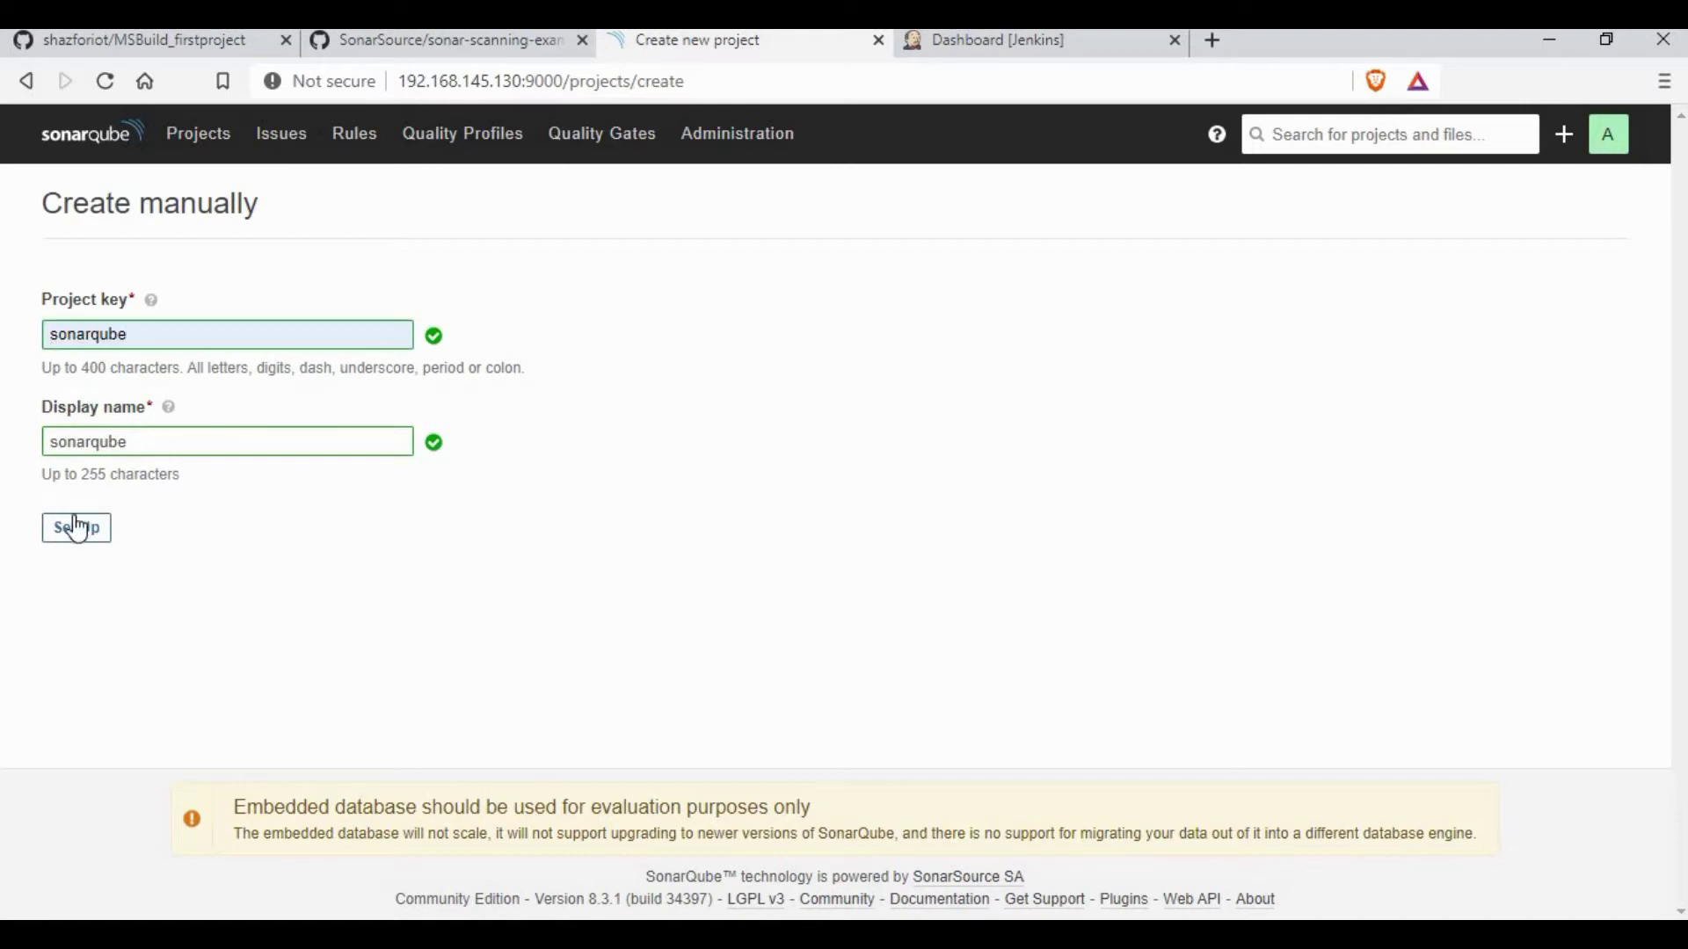
pyautogui.click(74, 530)
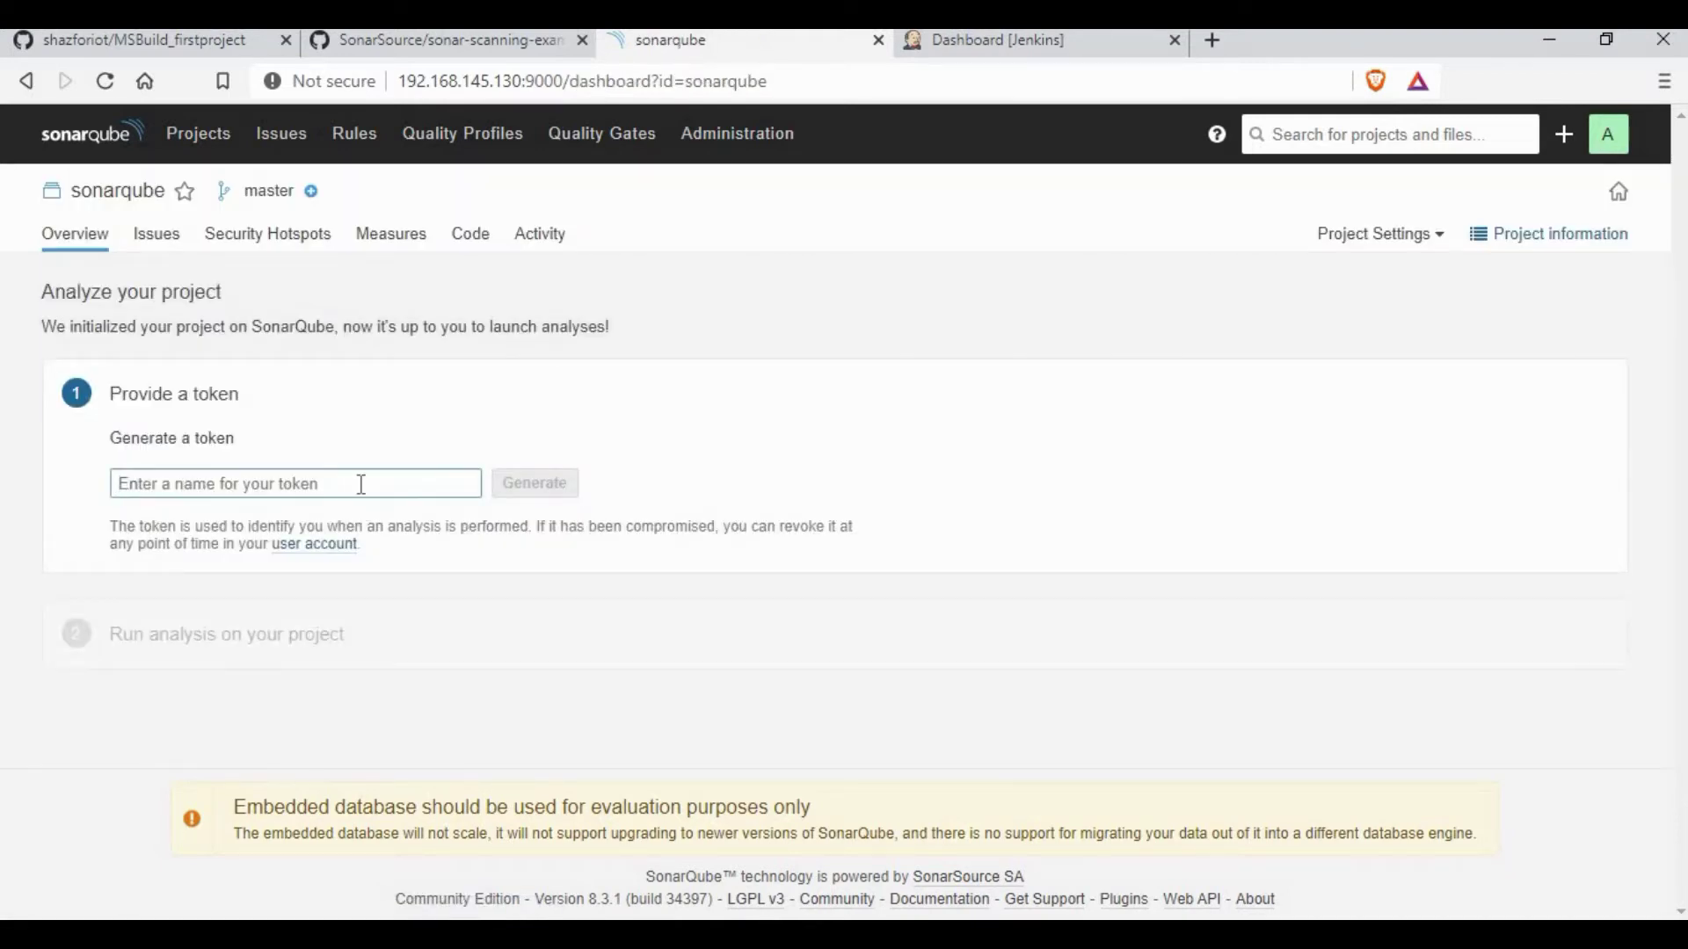
# Step: Generate an analysis token named sonarqube, continue, and return to the projects list
pyautogui.write('s')
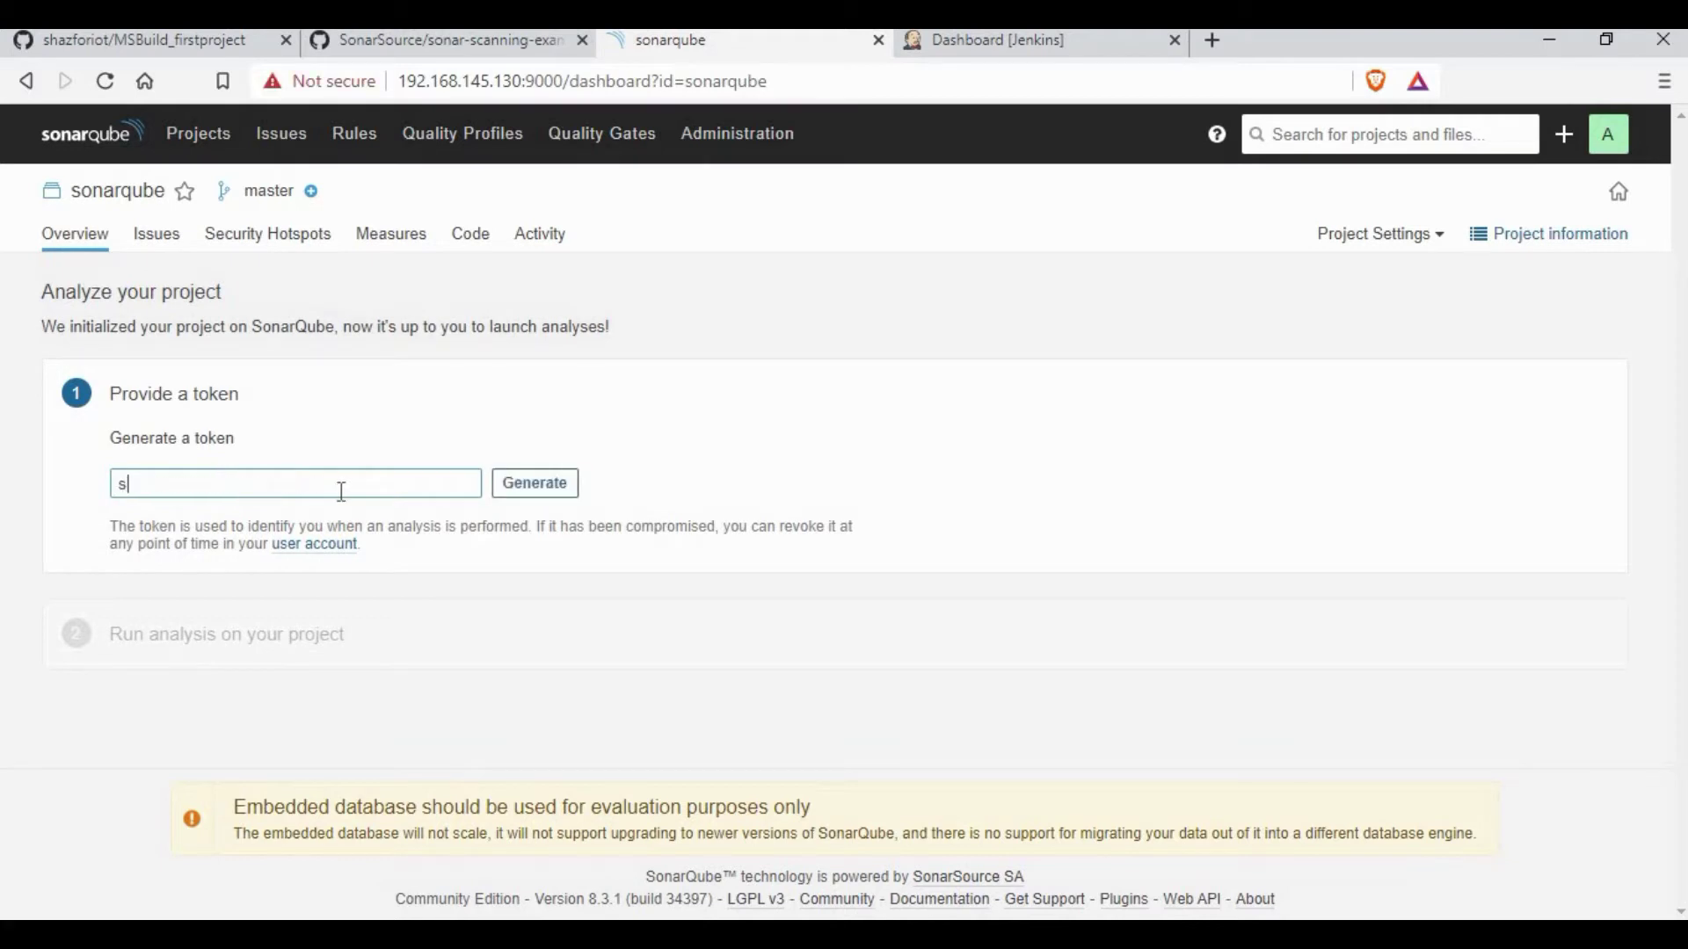
pyautogui.write('onarqube')
pyautogui.click(537, 484)
pyautogui.click(149, 543)
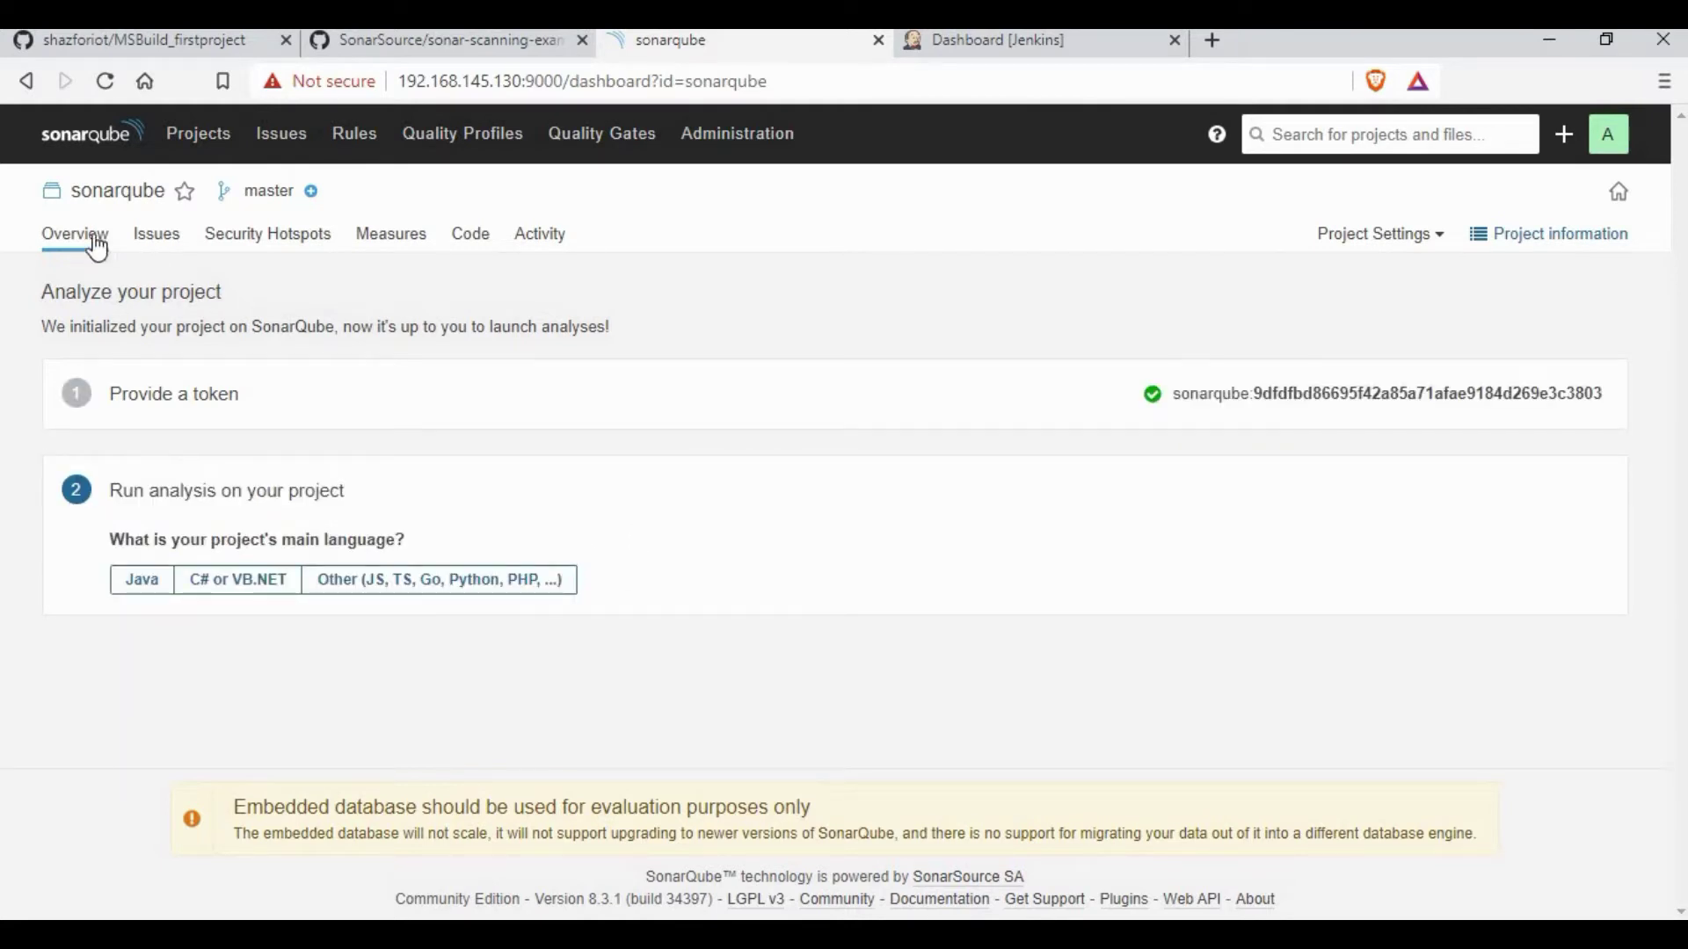
pyautogui.click(125, 139)
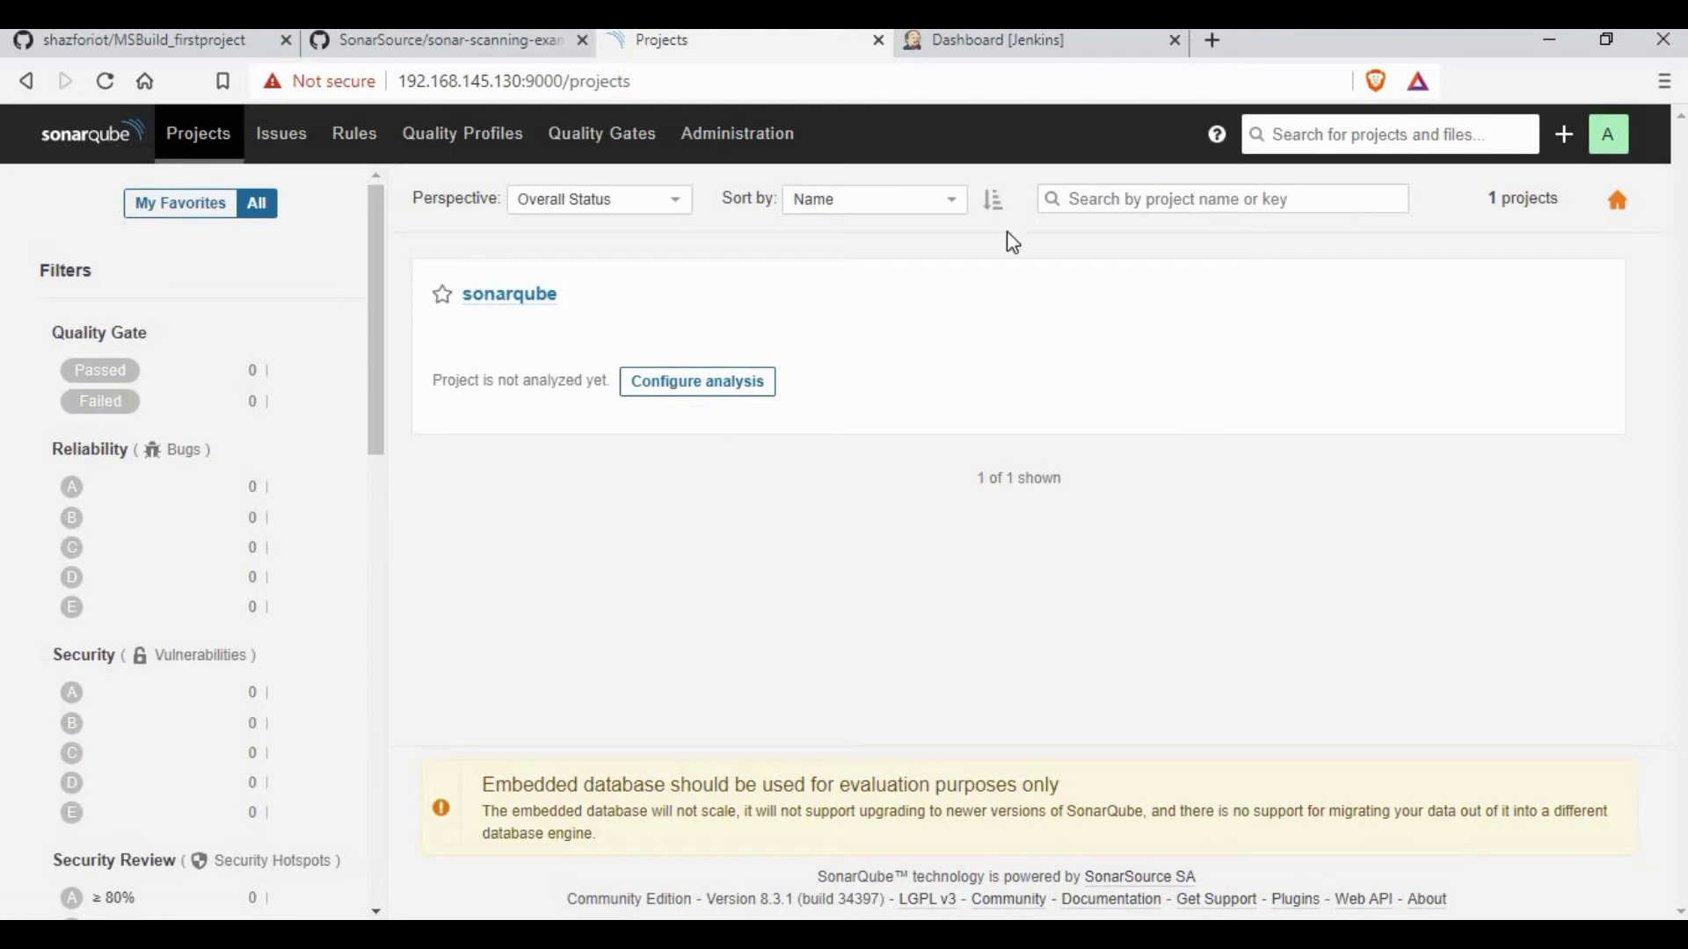
# Step: Create a new freestyle Jenkins job named SonarQube
pyautogui.hotkey('ctrl', 'Tab')
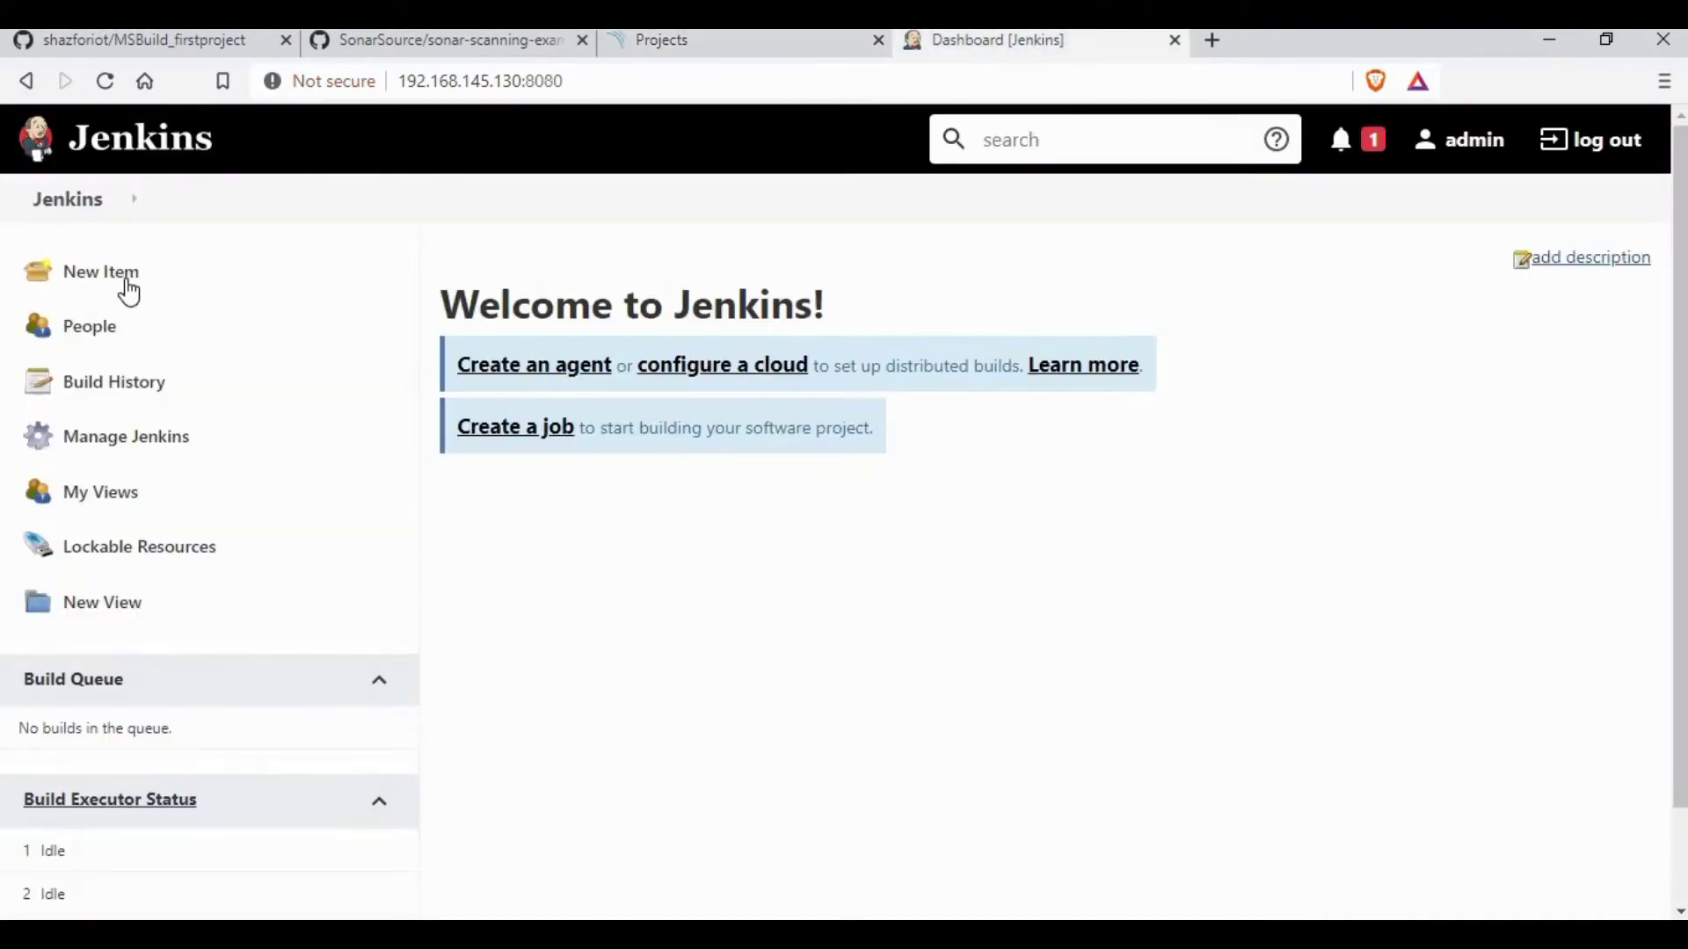
pyautogui.click(128, 289)
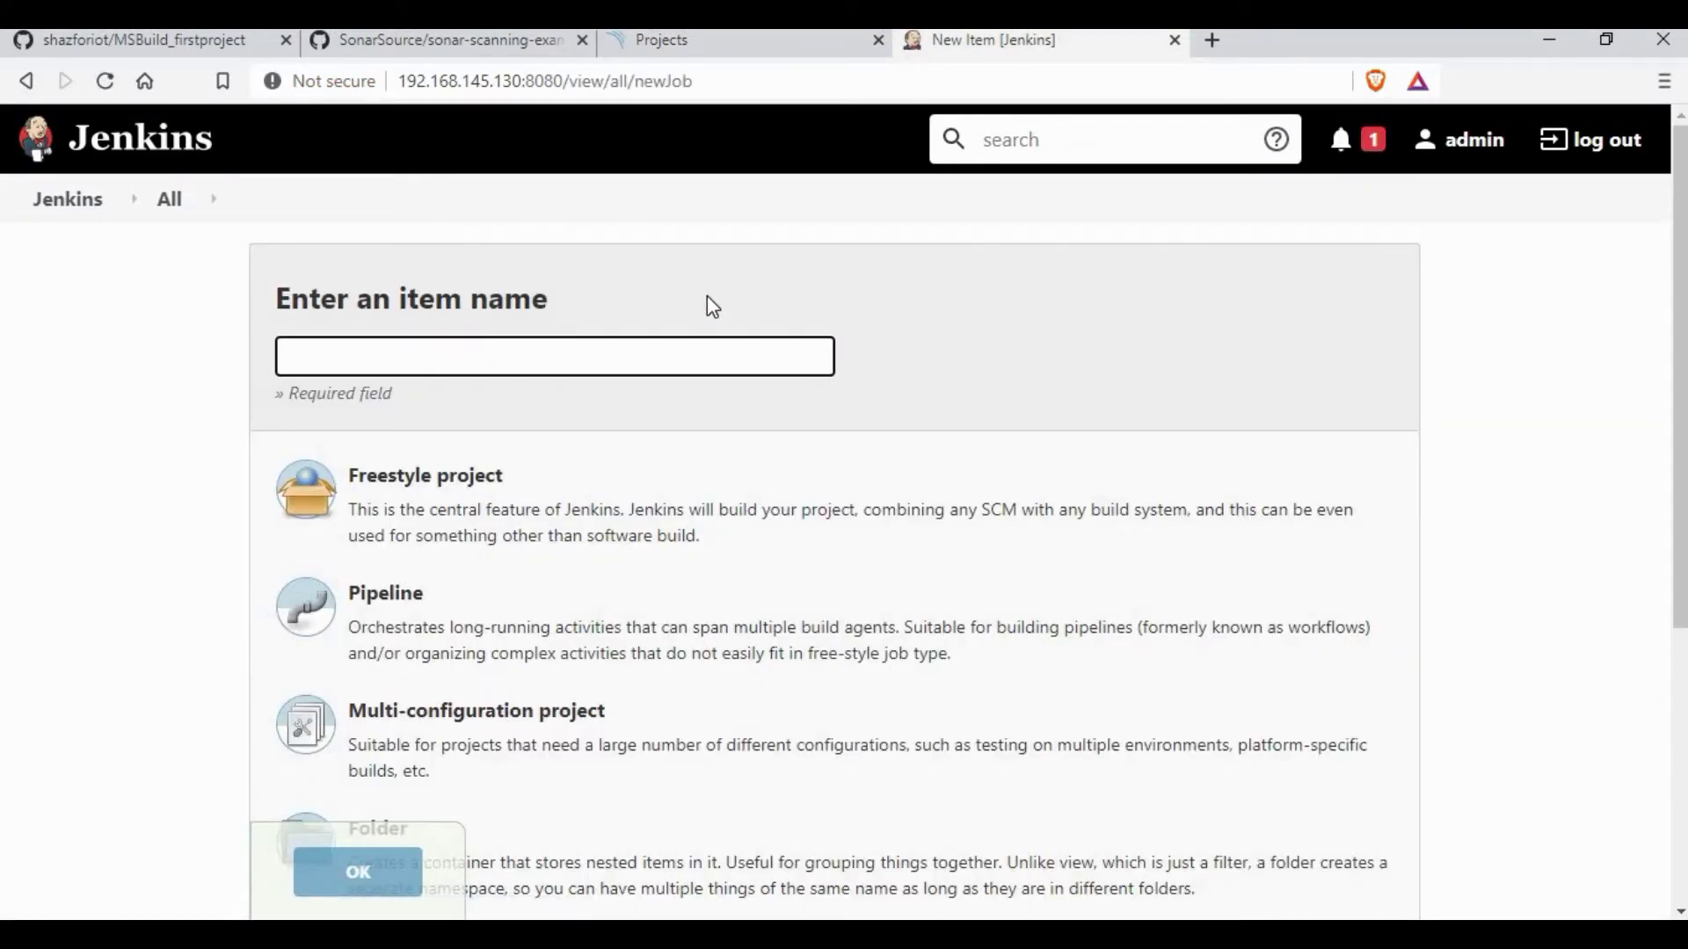
pyautogui.write('SonarQube')
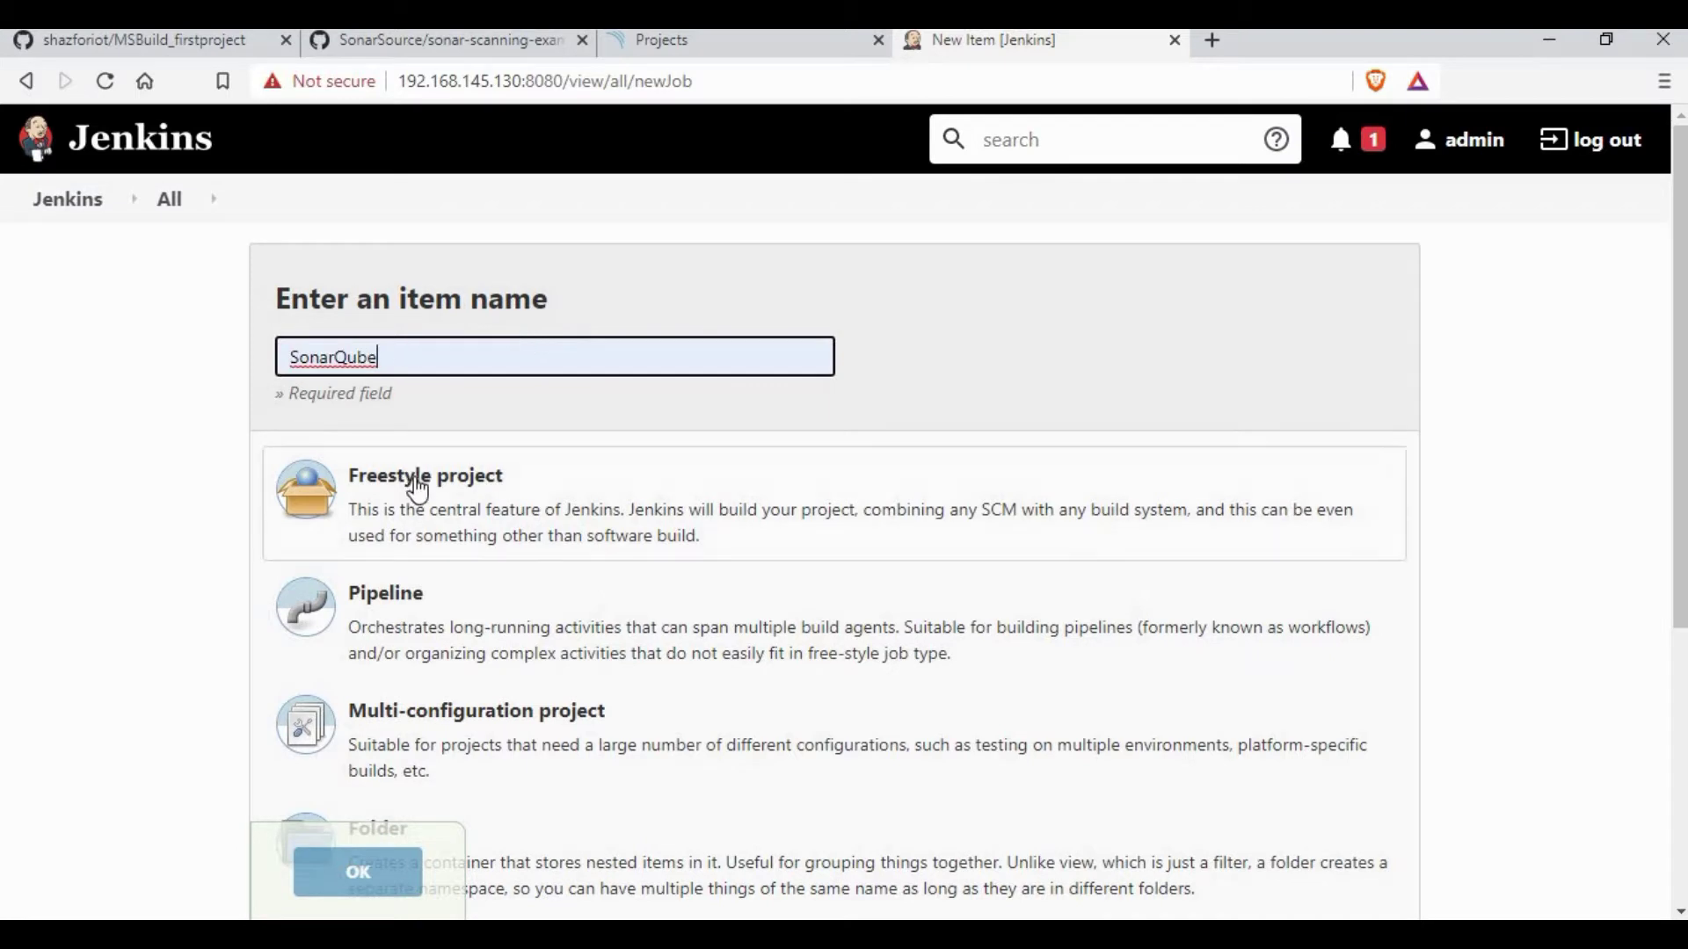
pyautogui.click(416, 485)
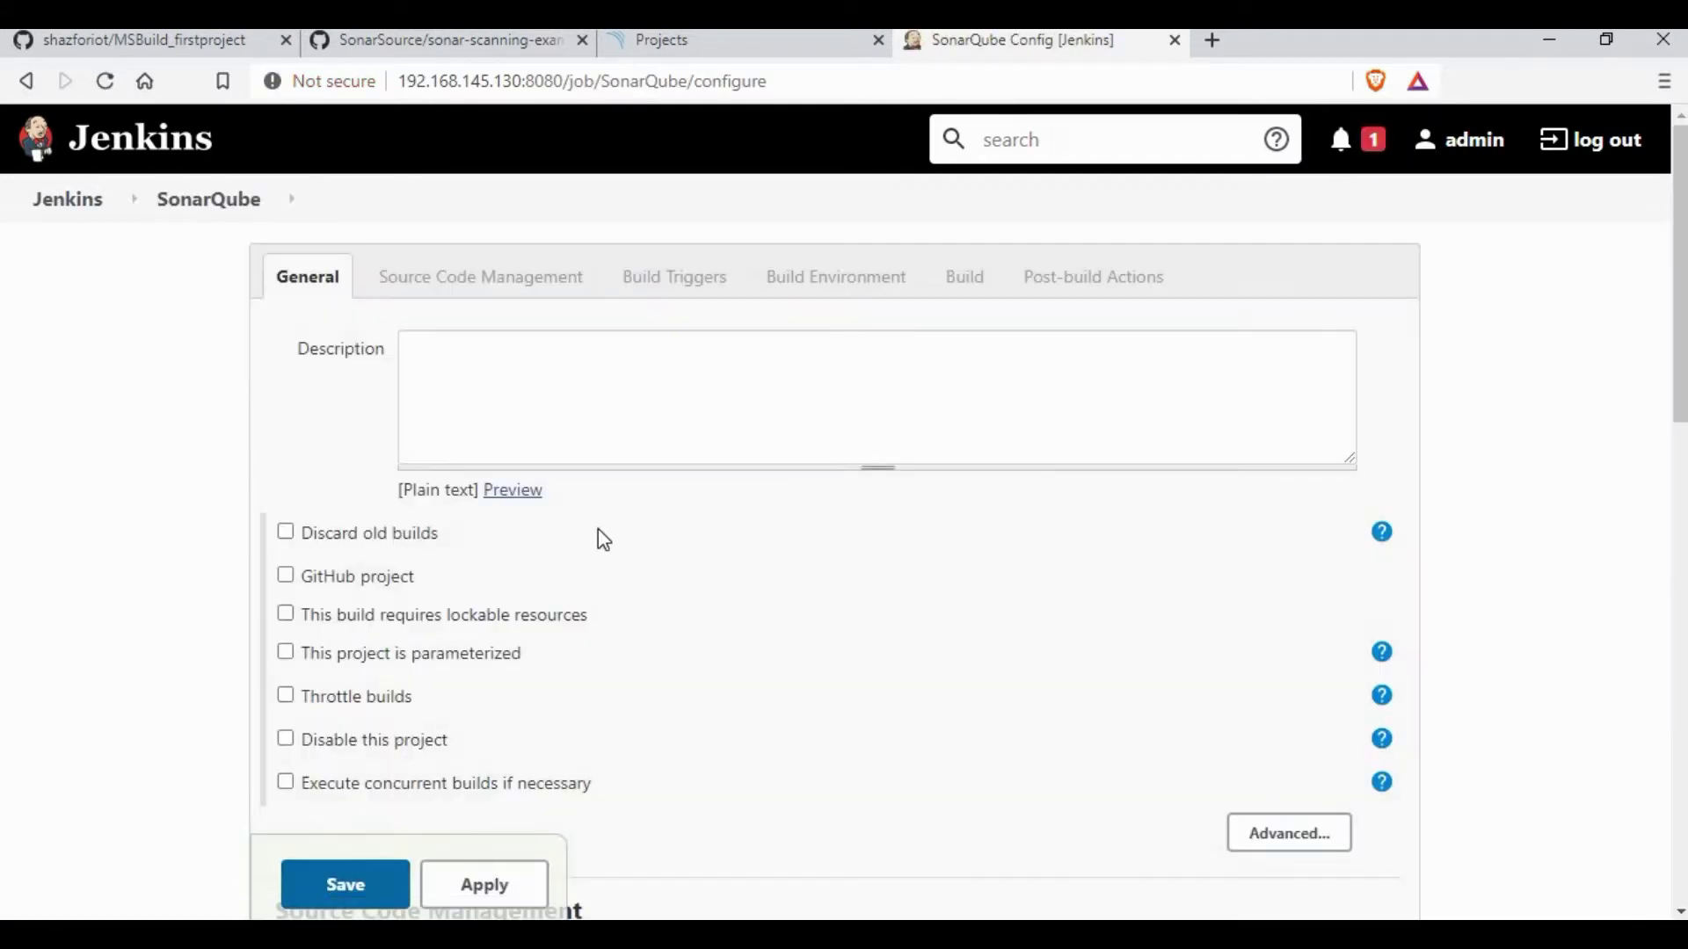
# Step: Browse the build step types, then leave the job configuration unsaved and return to the dashboard
pyautogui.click(976, 274)
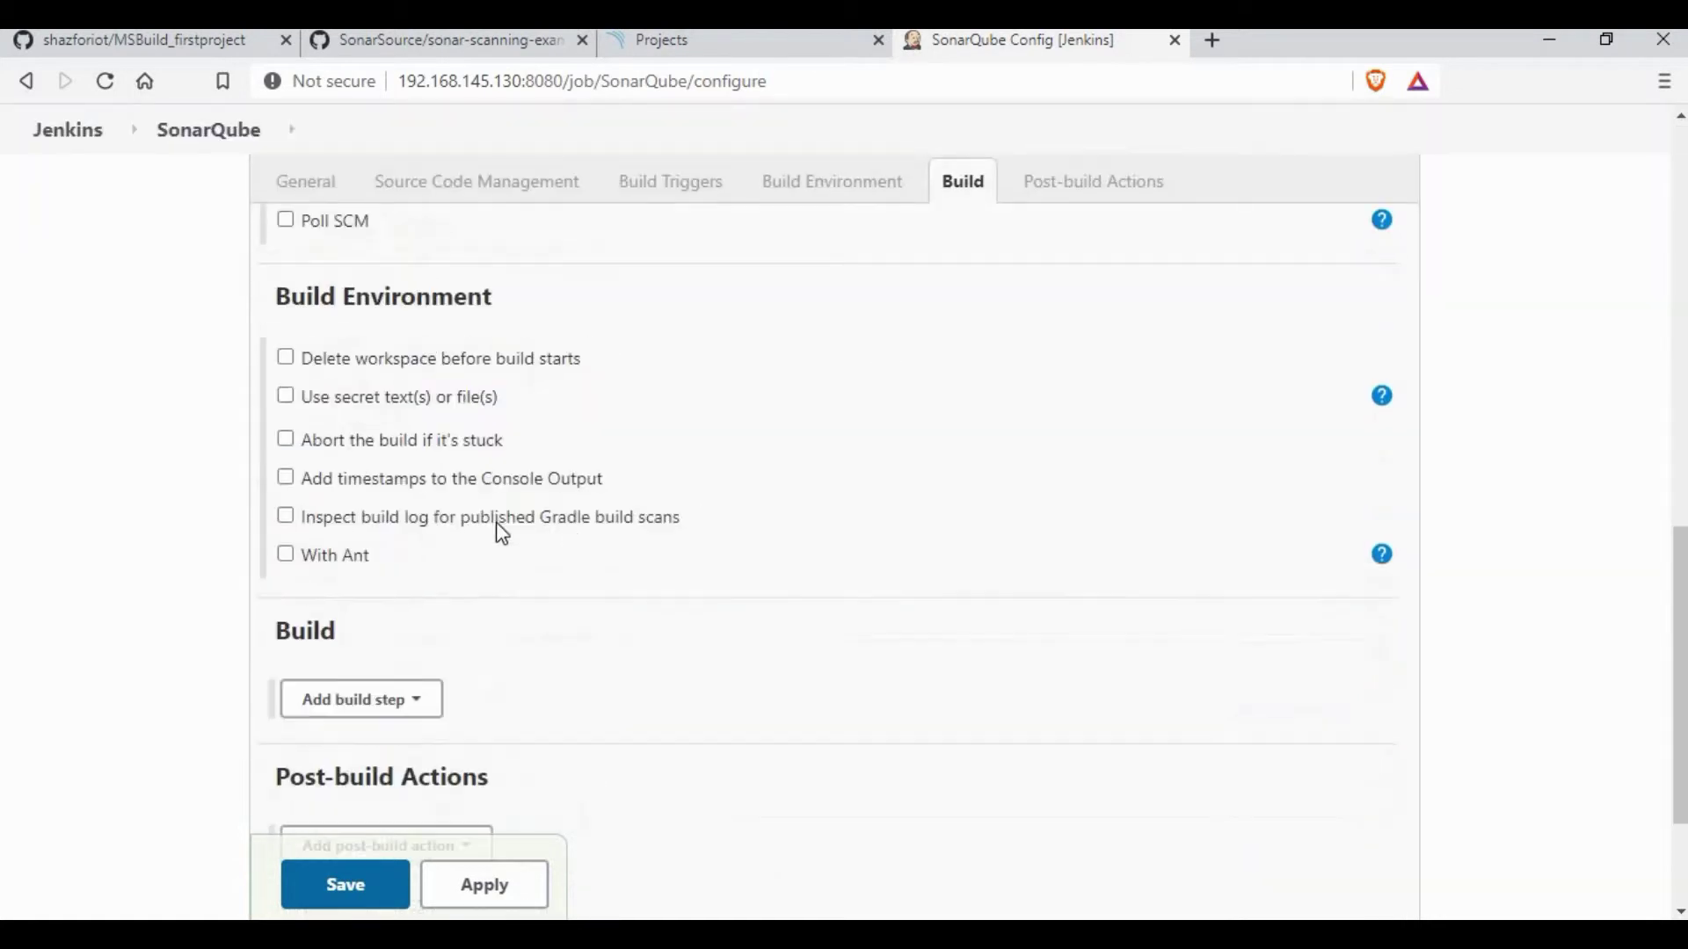
pyautogui.click(422, 485)
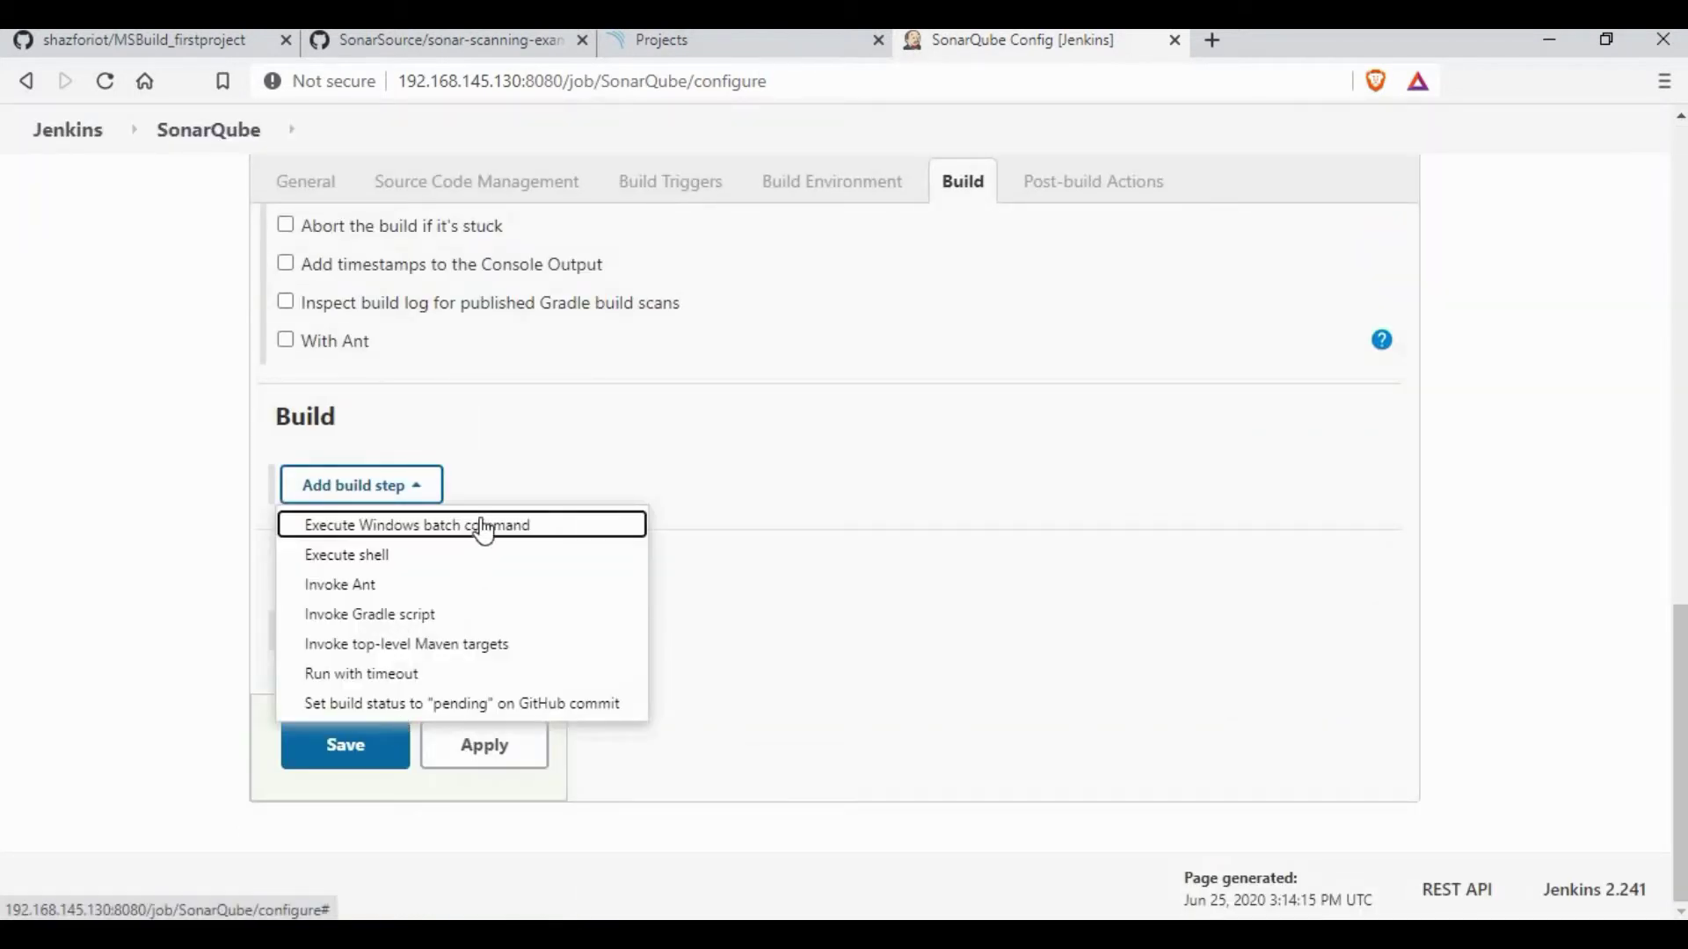
pyautogui.click(879, 406)
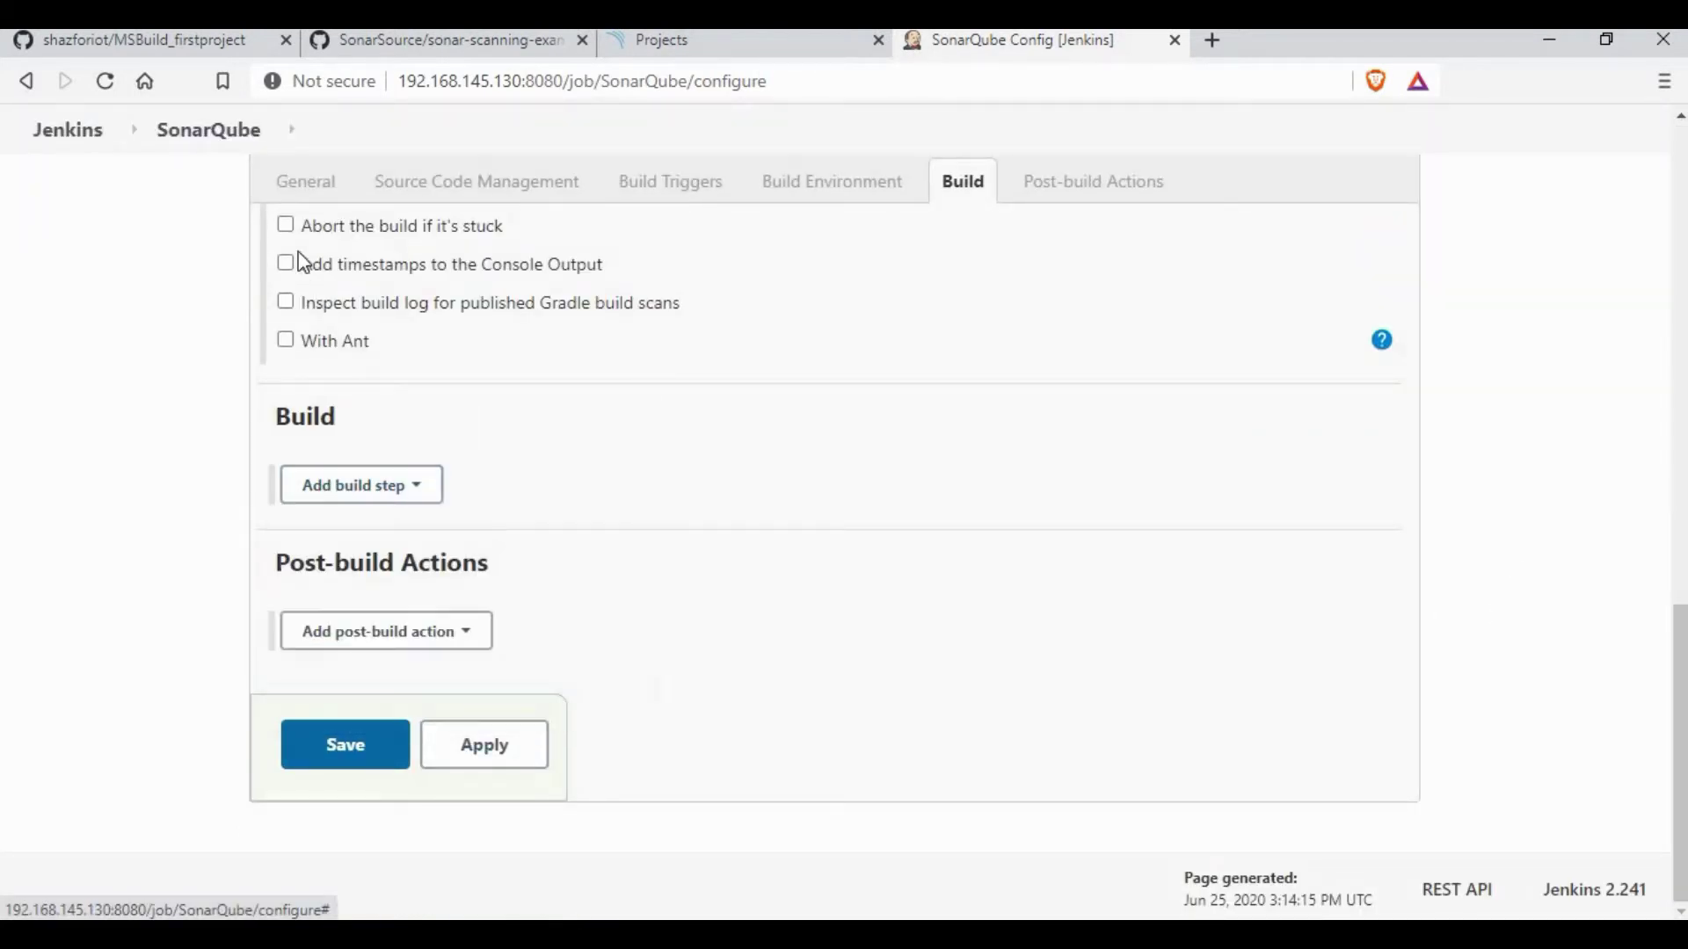
pyautogui.click(77, 139)
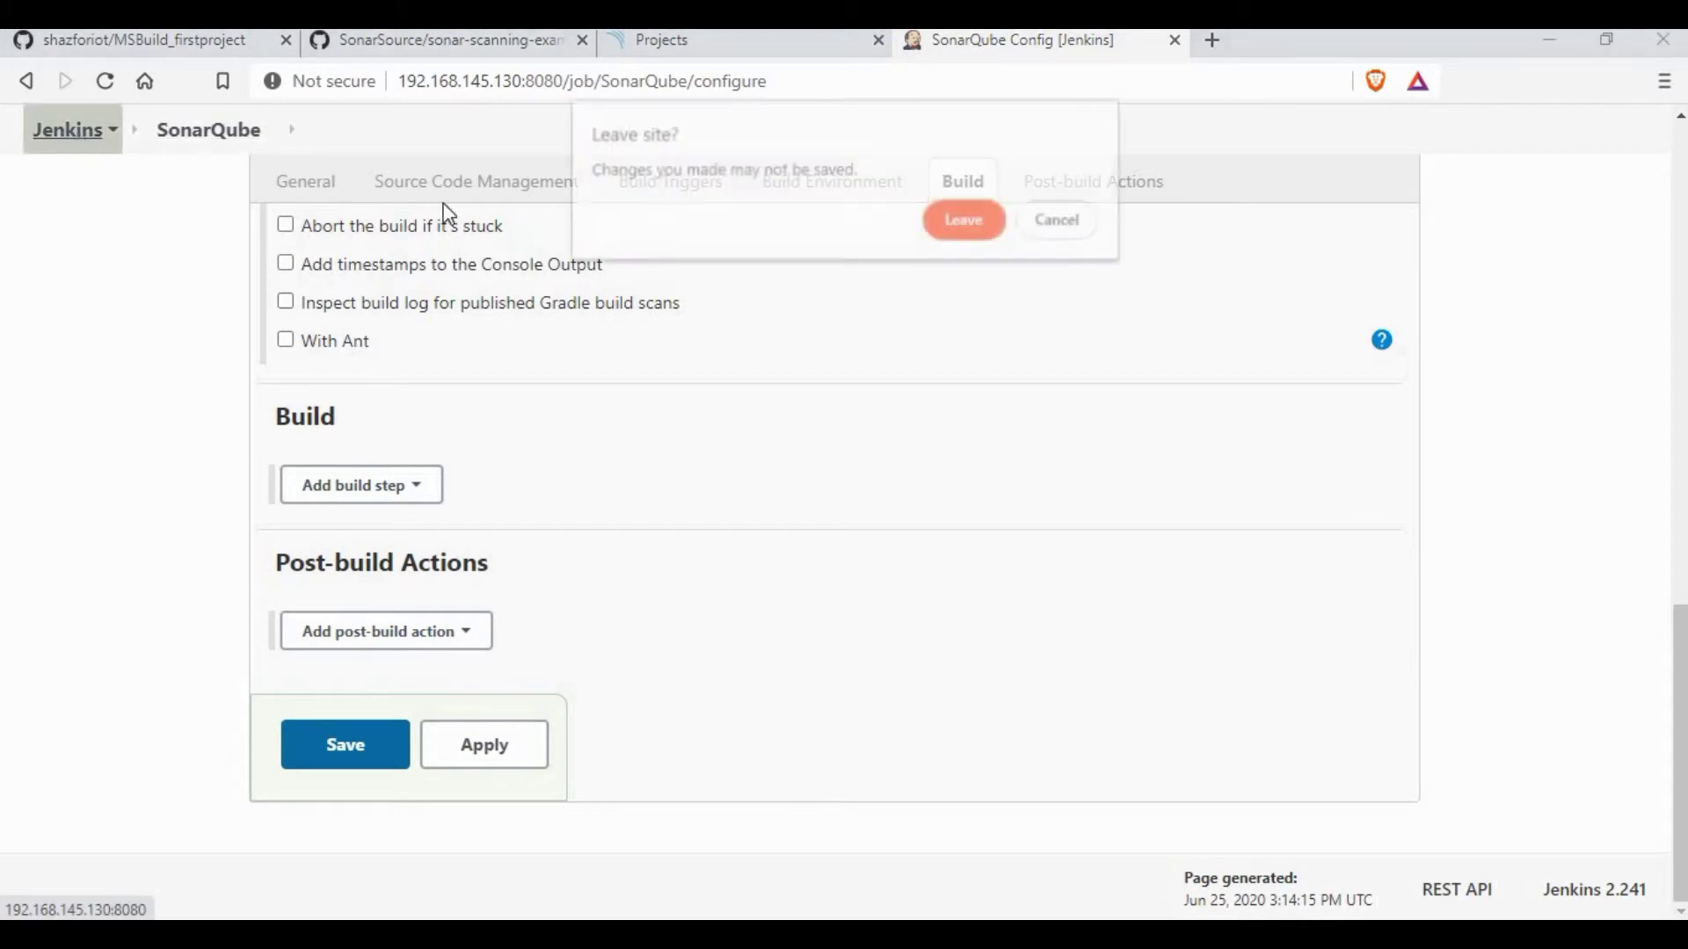
pyautogui.click(964, 225)
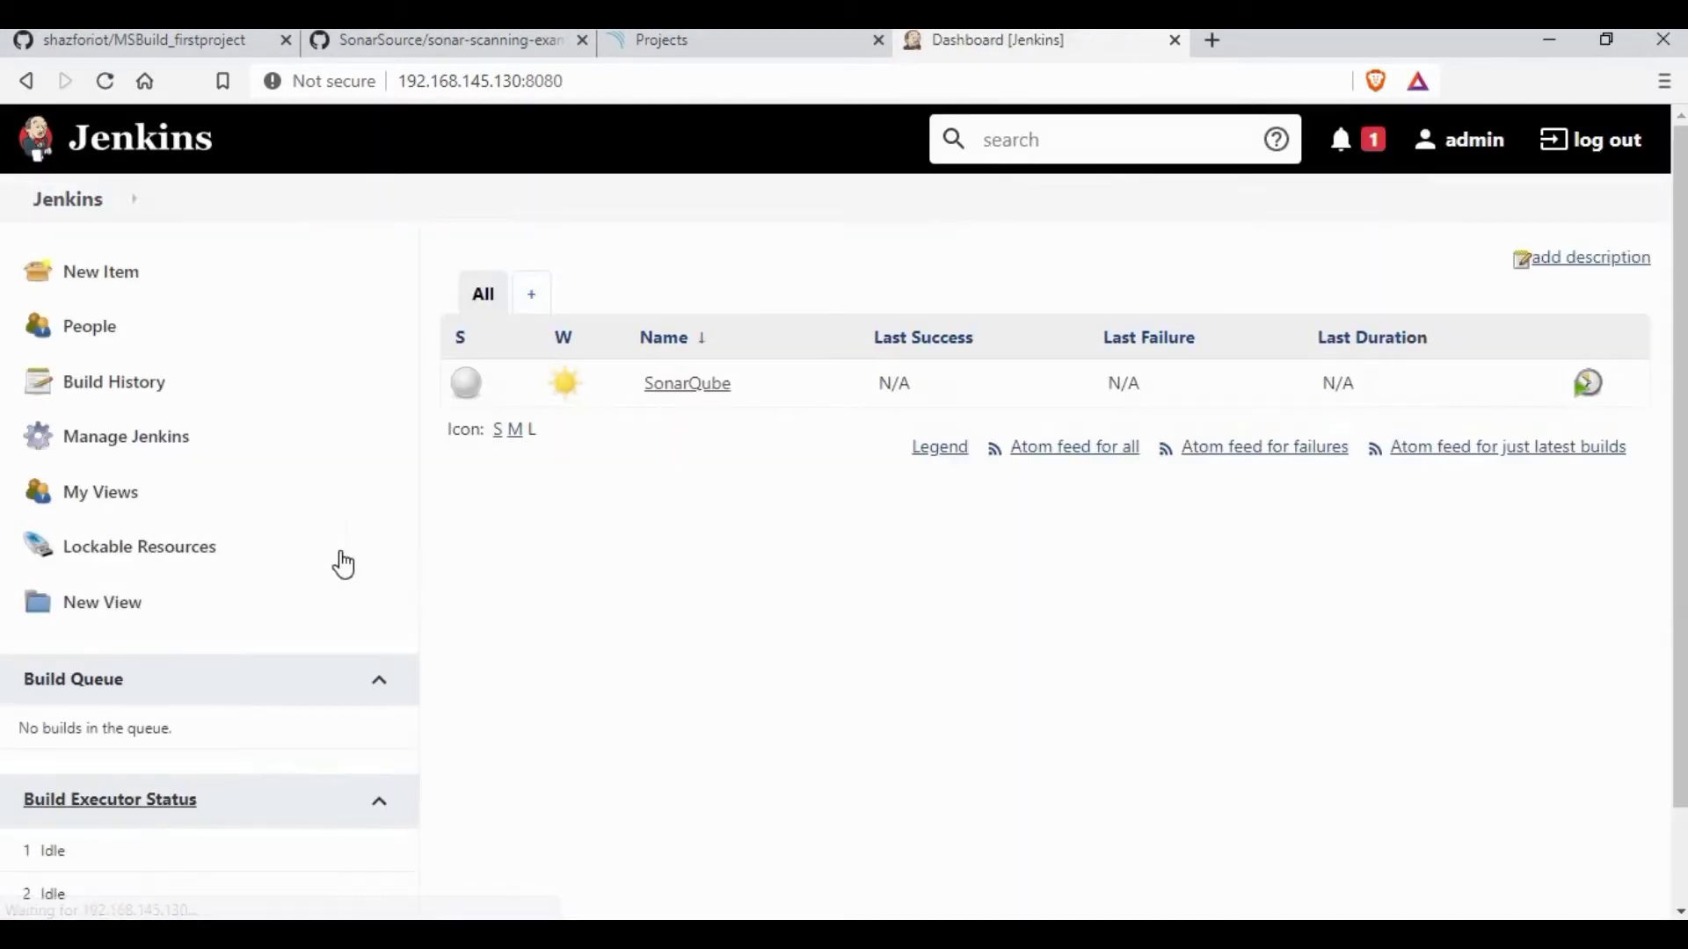
pyautogui.click(192, 464)
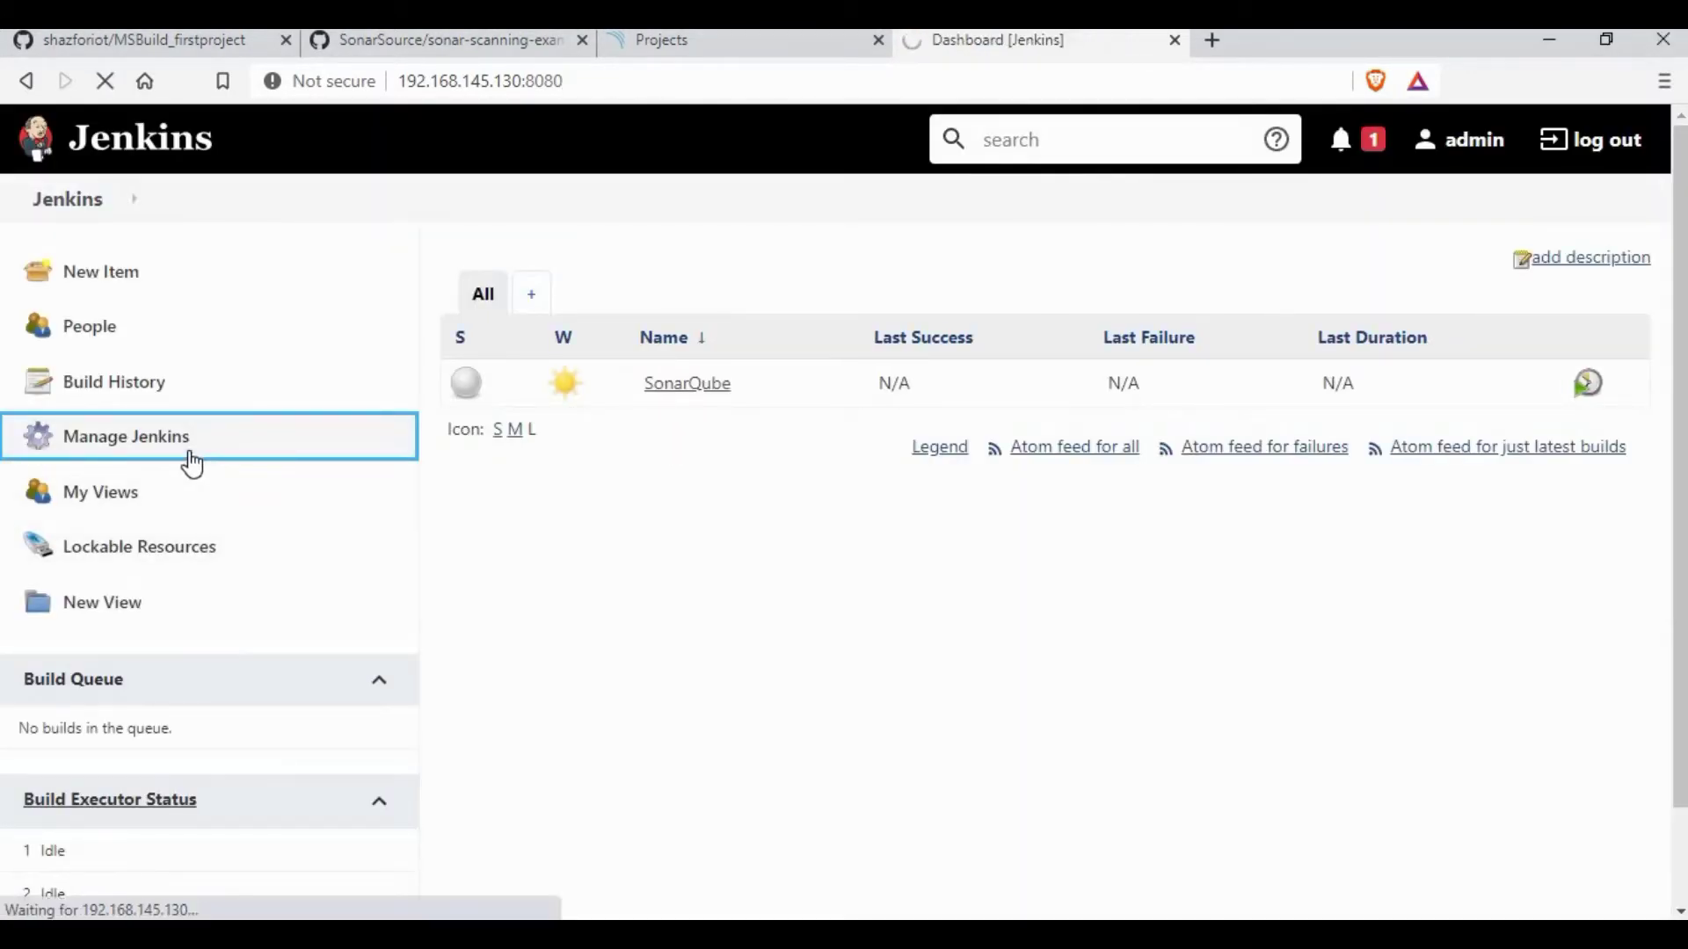
# Step: Search available plugins for 'sonar' and install SonarQube Scanner without restart
pyautogui.click(1343, 492)
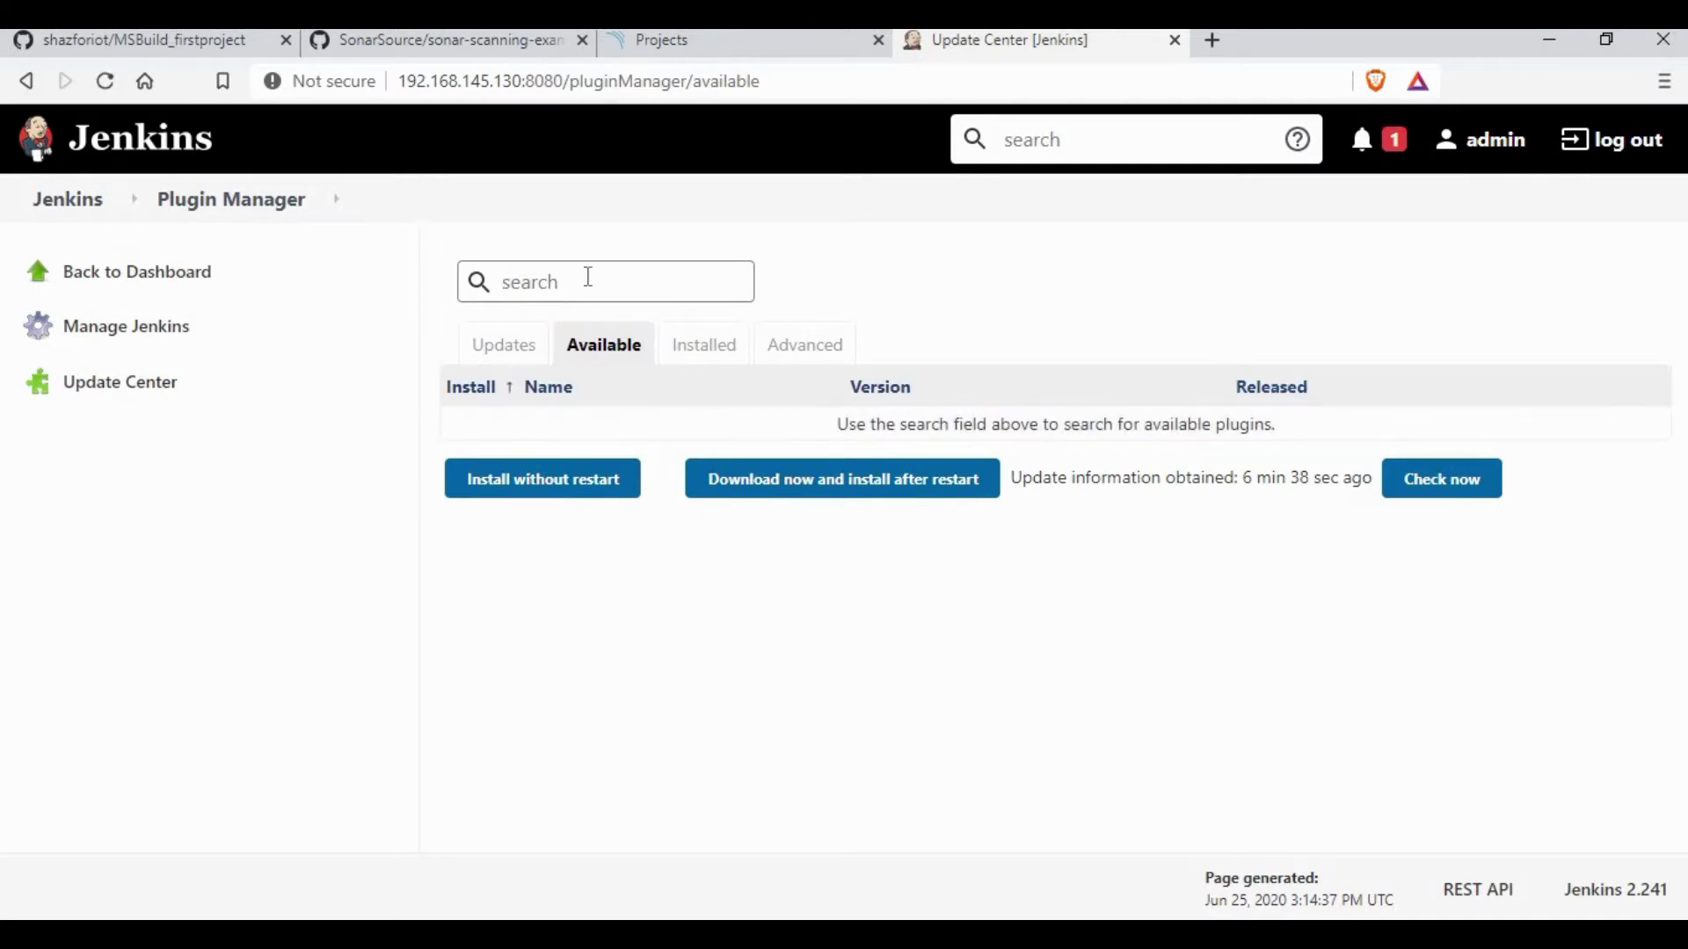
pyautogui.write('sonar')
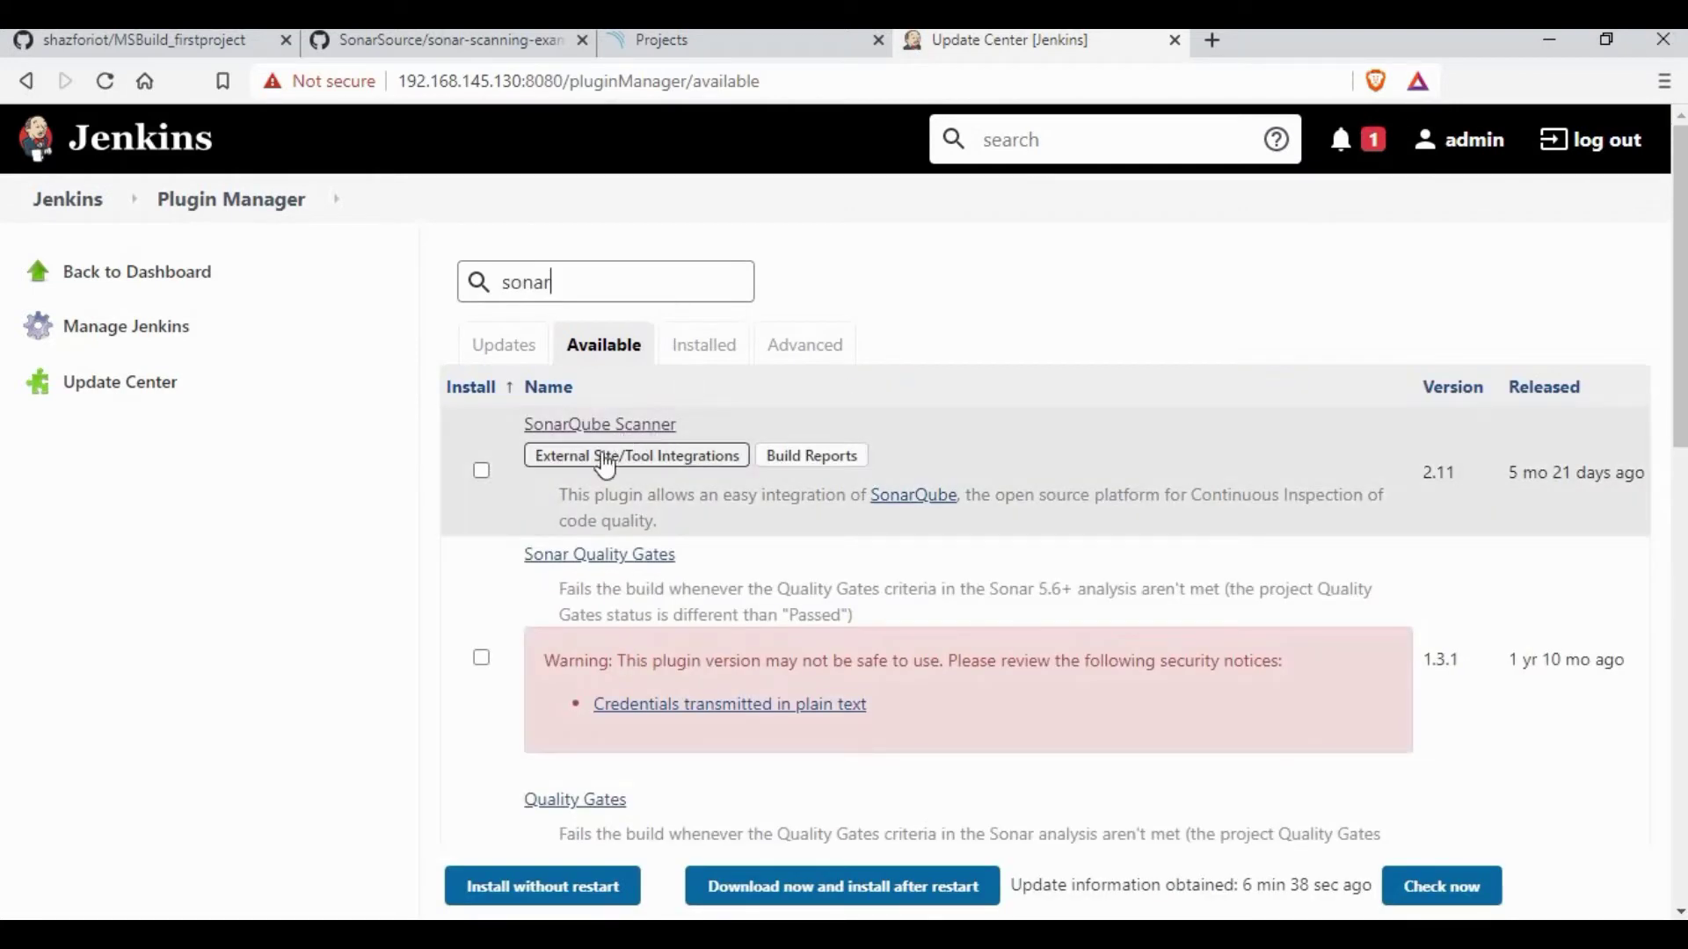
pyautogui.click(482, 470)
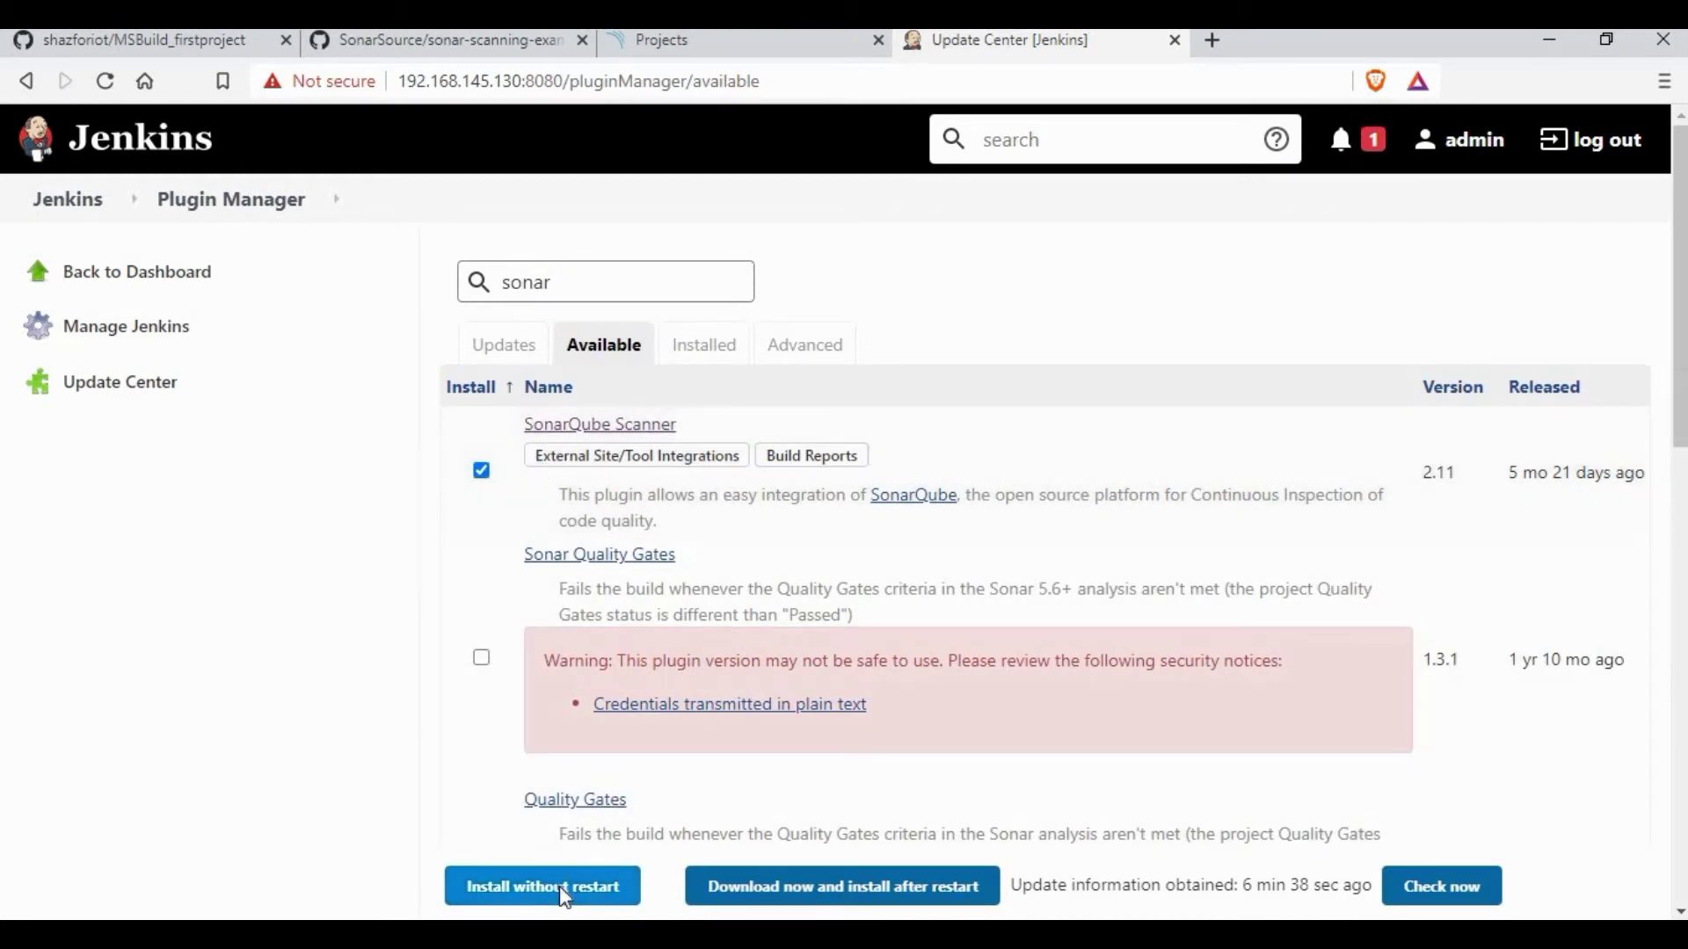
pyautogui.click(563, 889)
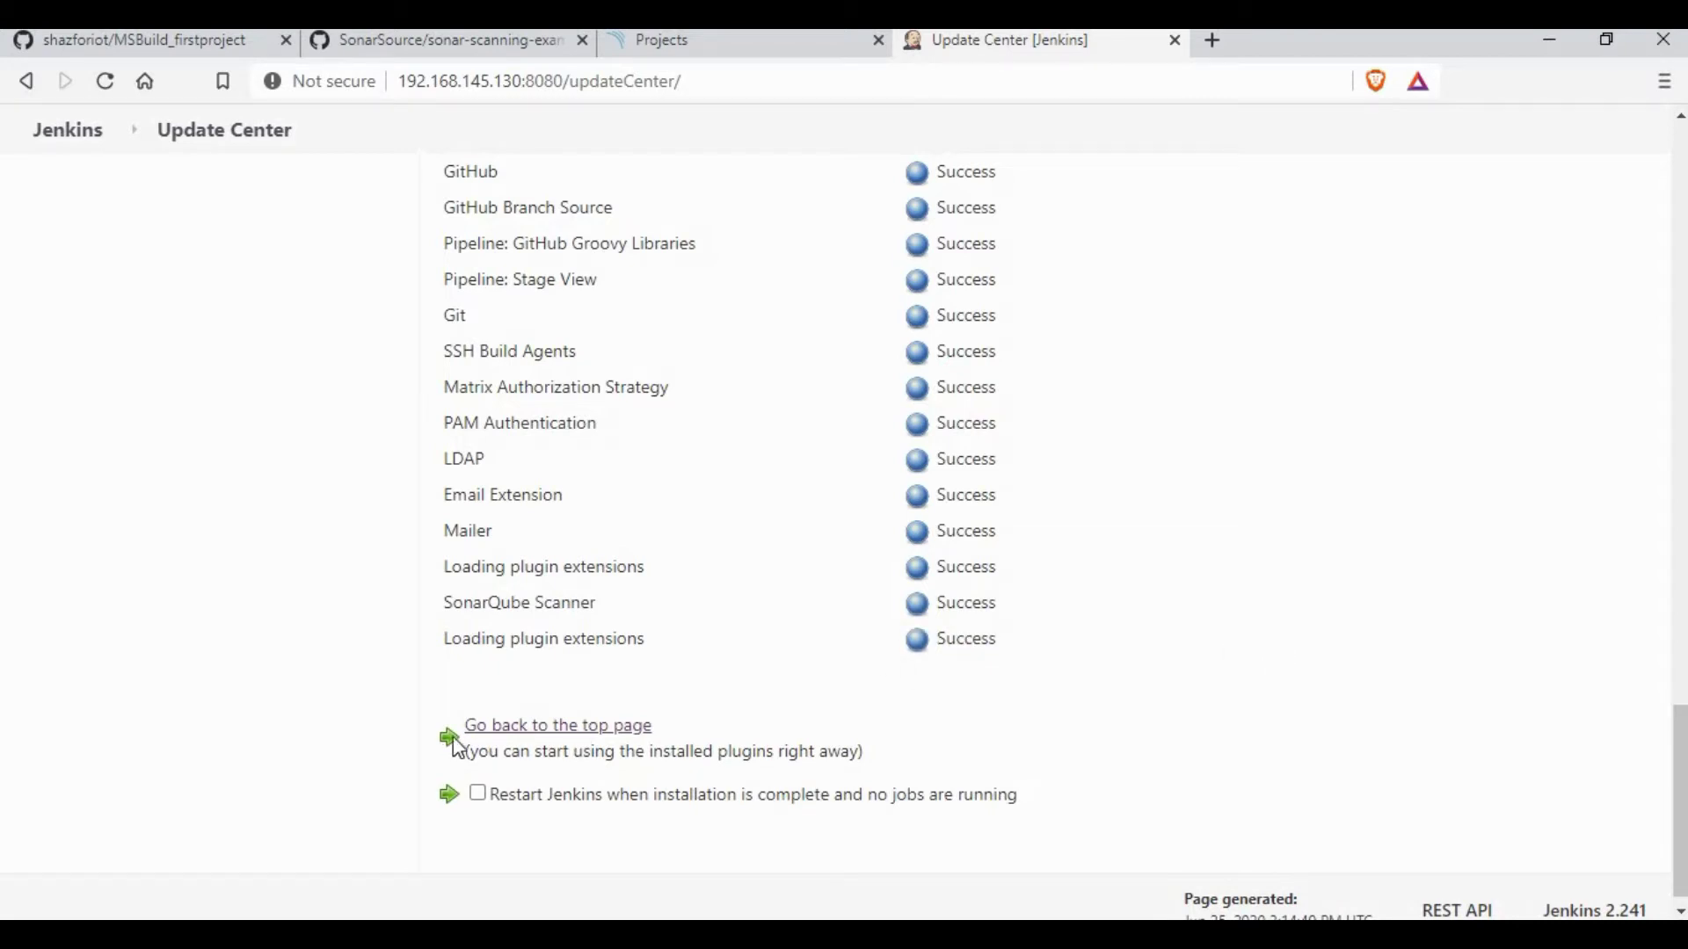
pyautogui.click(520, 727)
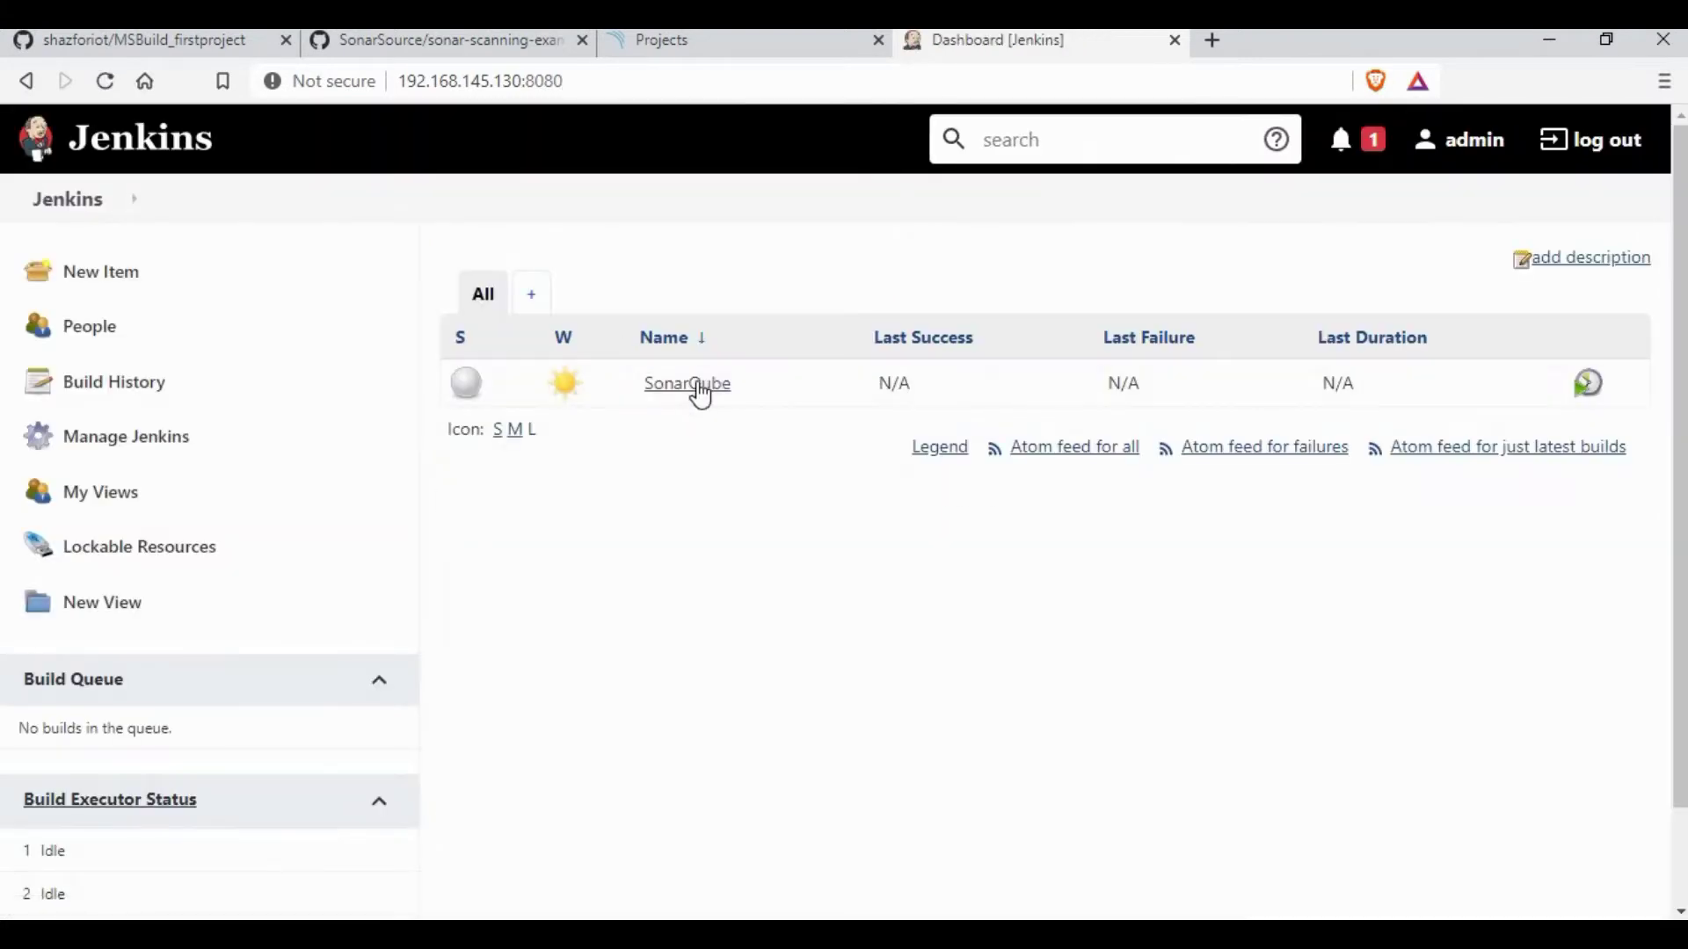
# Step: Add an Execute SonarQube Scanner build step to the SonarQube job and save the job
pyautogui.click(698, 390)
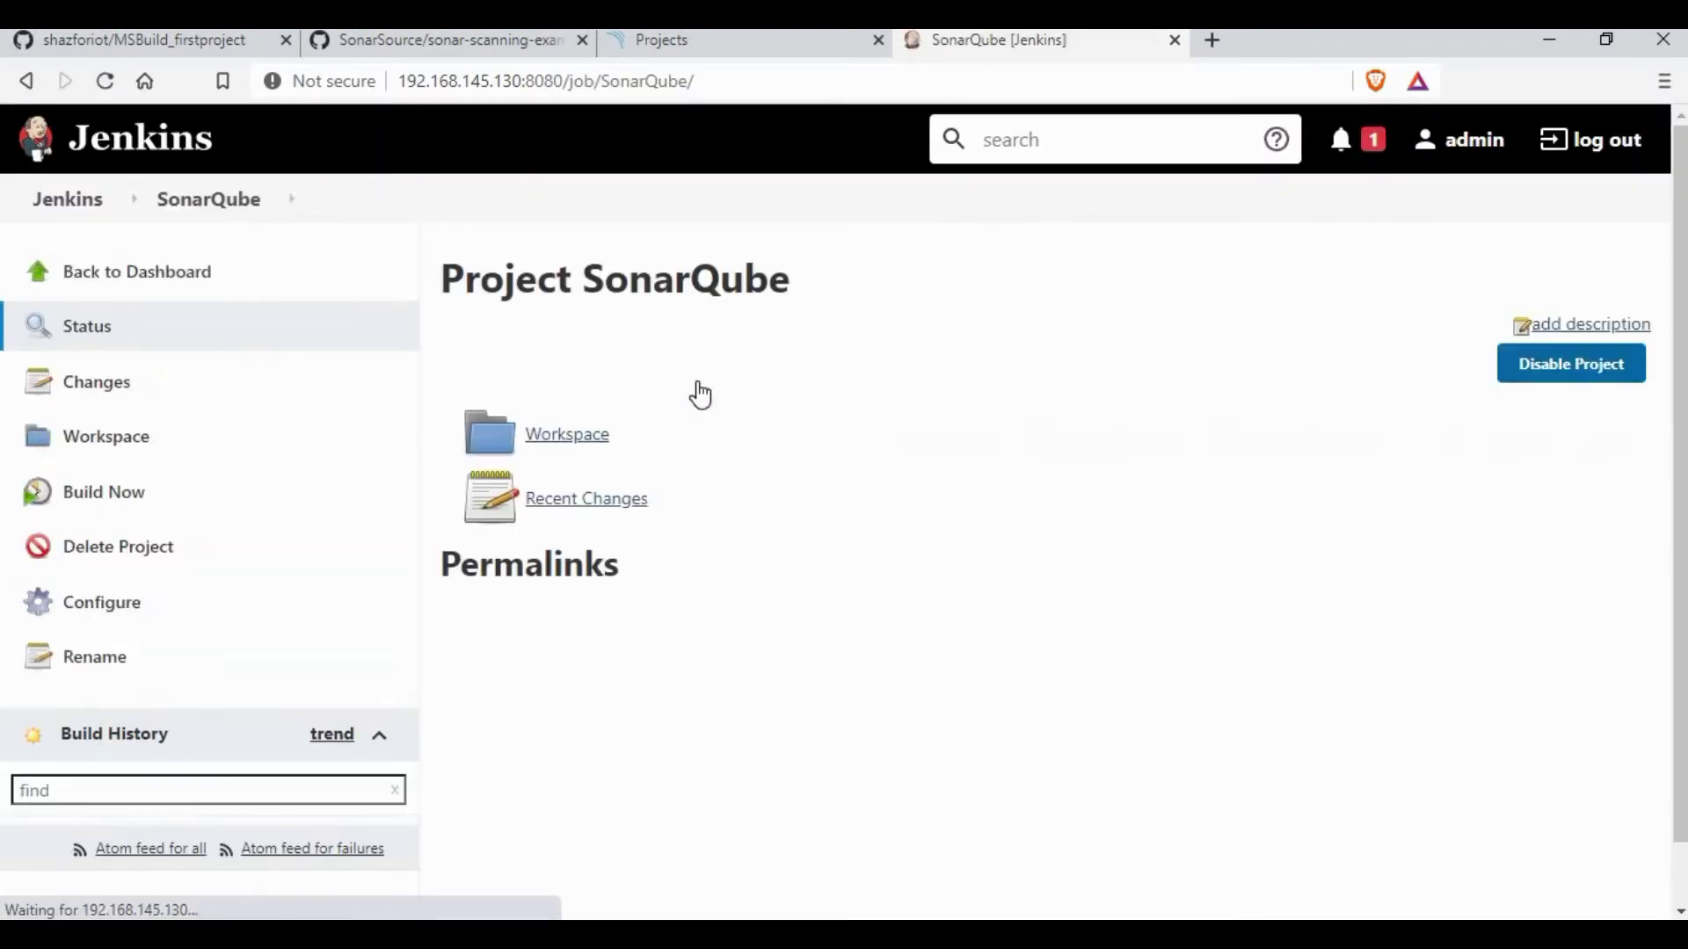
pyautogui.click(109, 607)
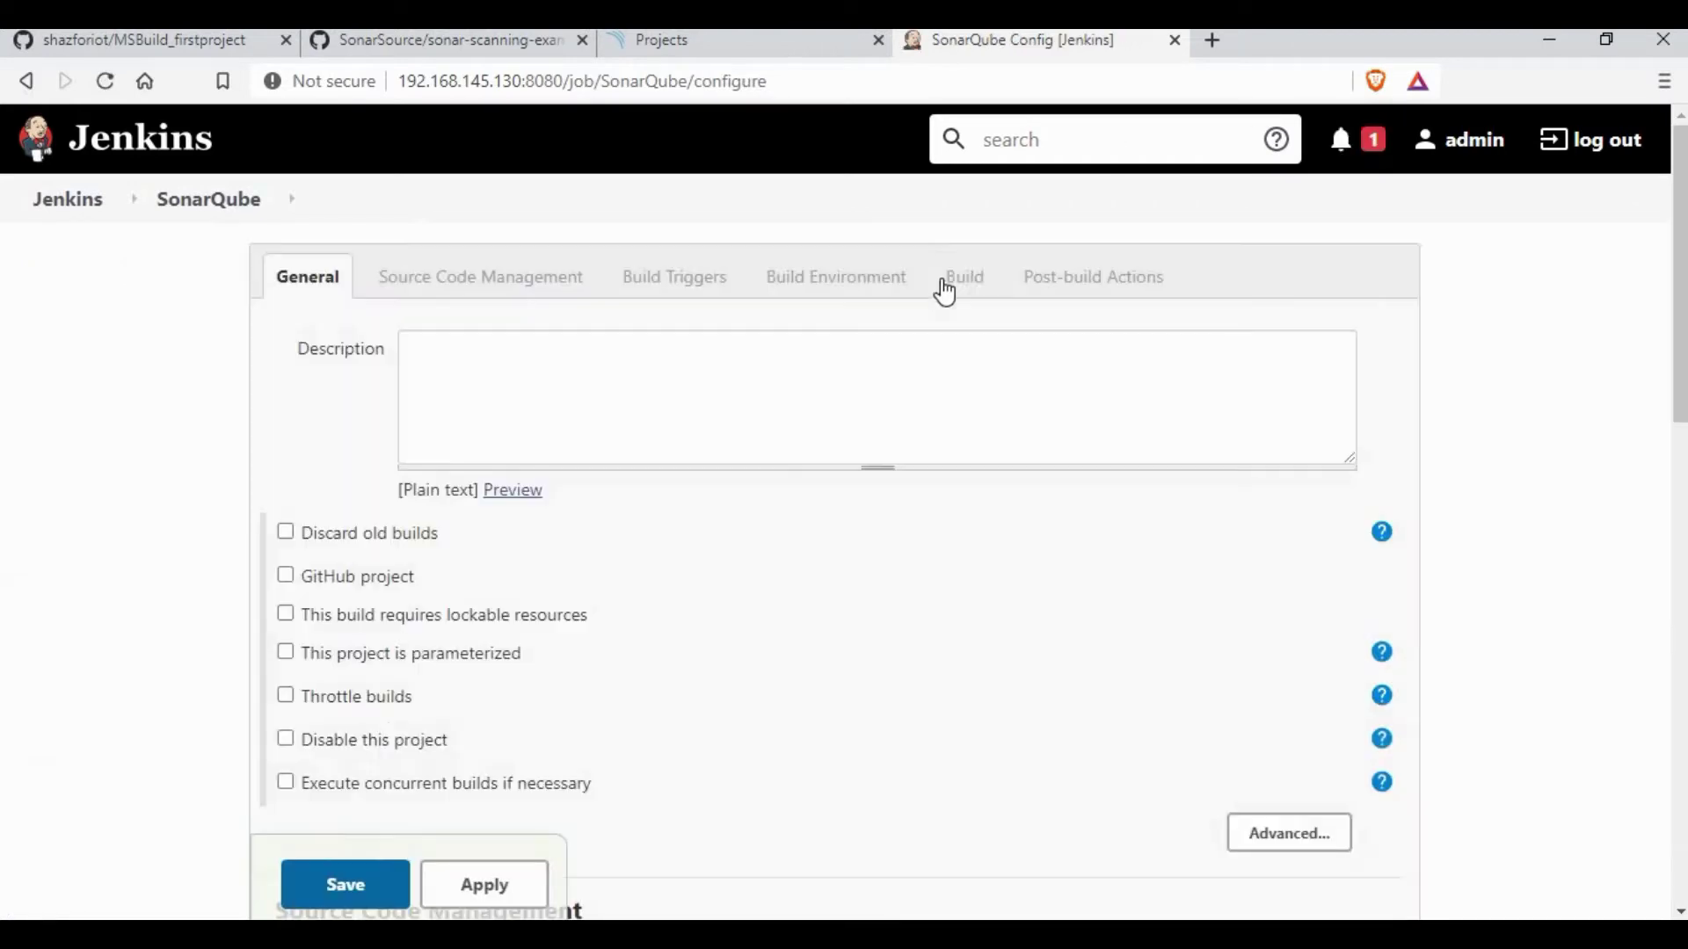
pyautogui.click(944, 292)
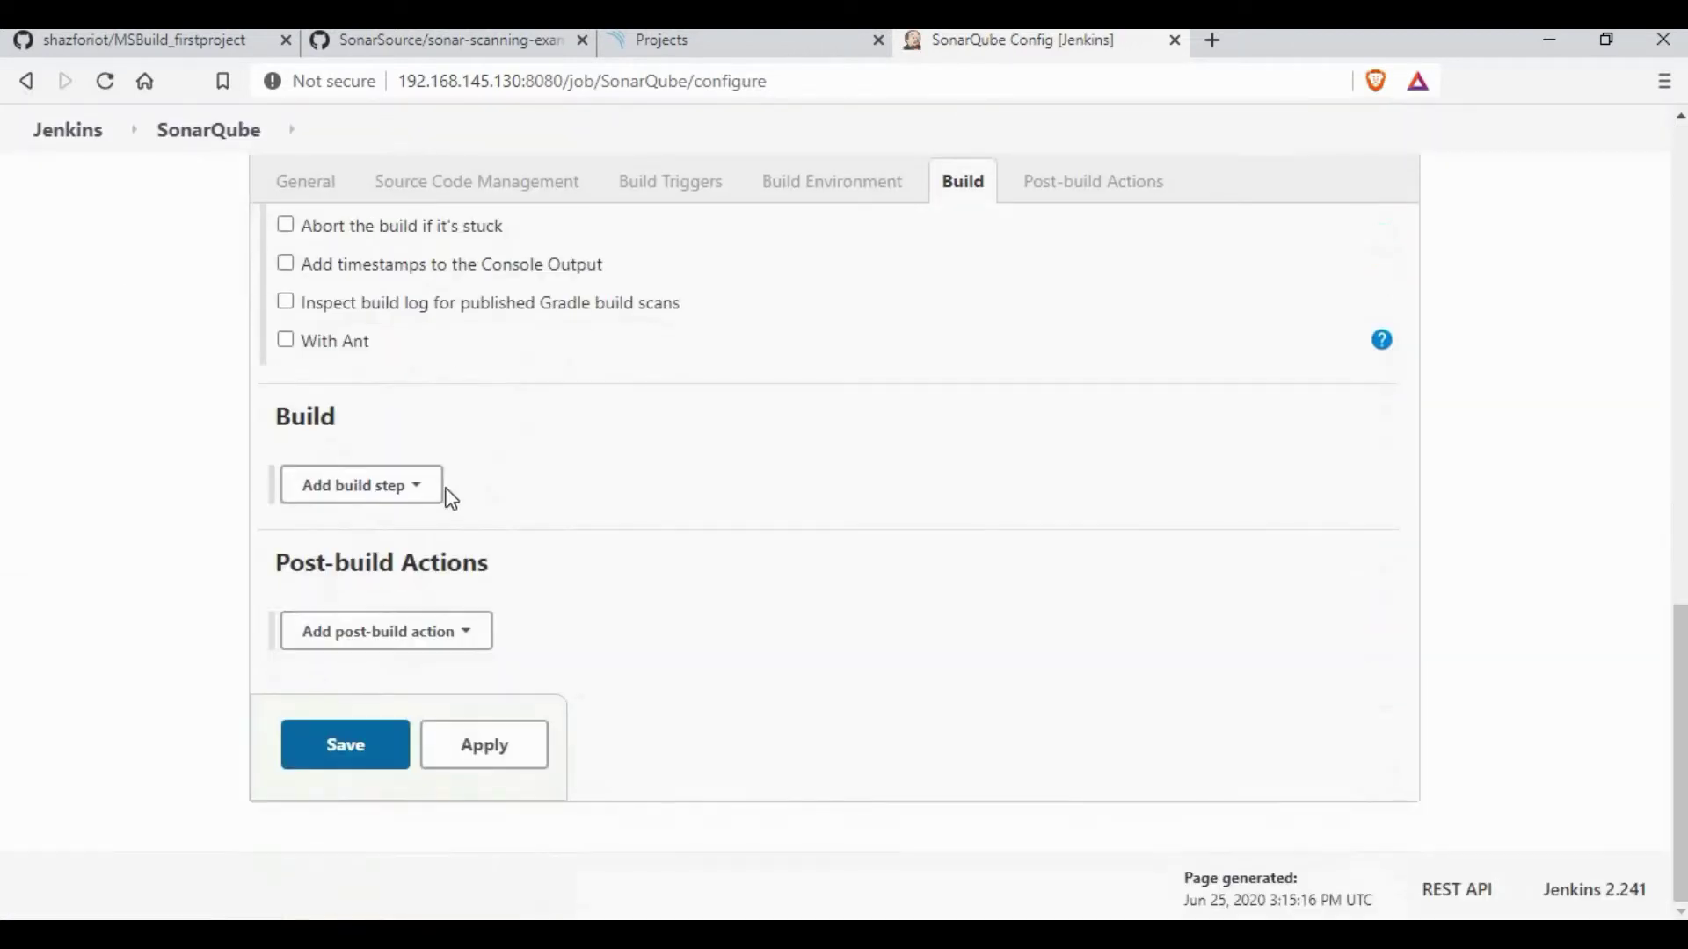
pyautogui.click(414, 487)
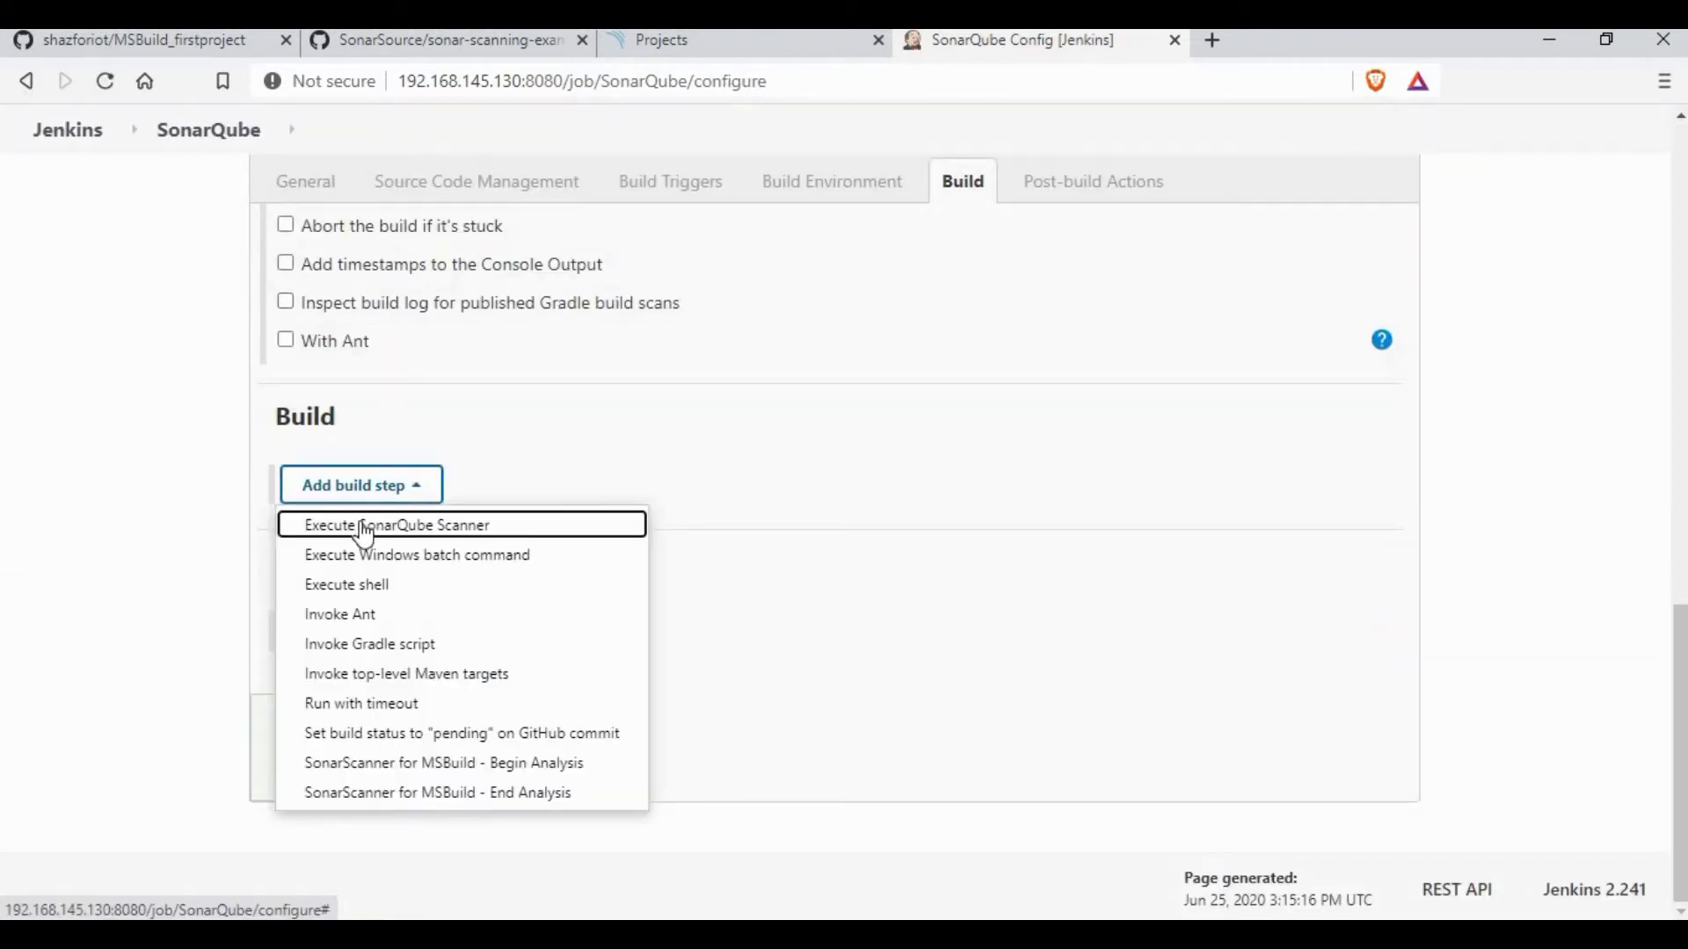
pyautogui.click(448, 528)
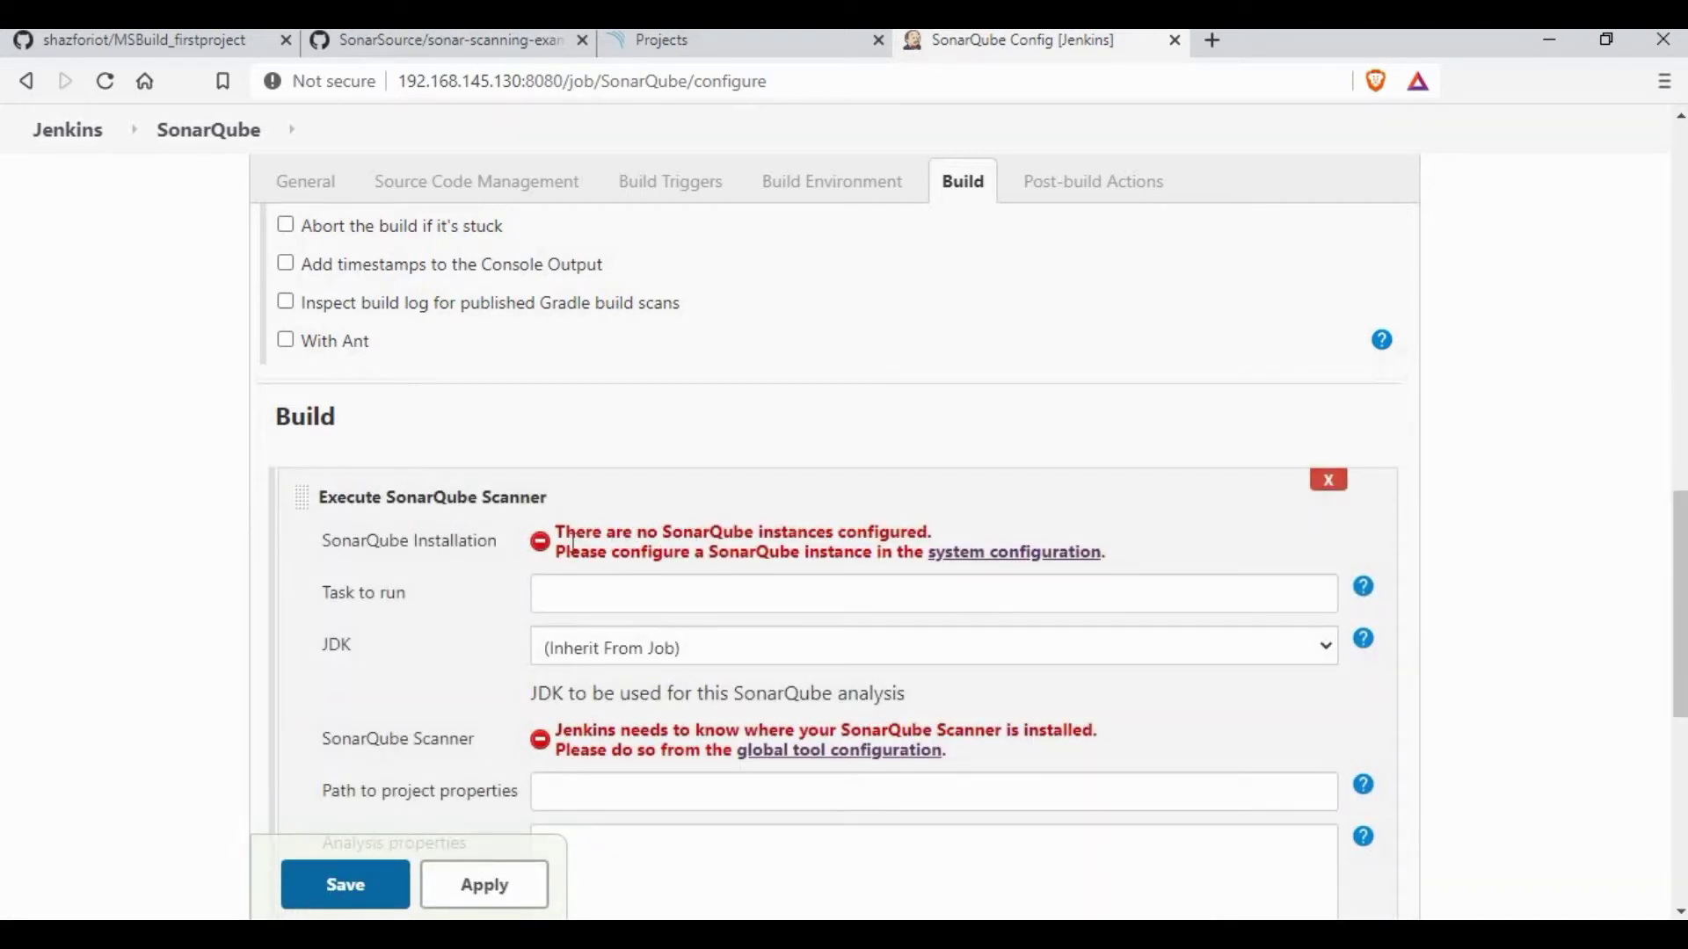
pyautogui.moveTo(565, 532); pyautogui.dragTo(763, 752)
pyautogui.click(344, 884)
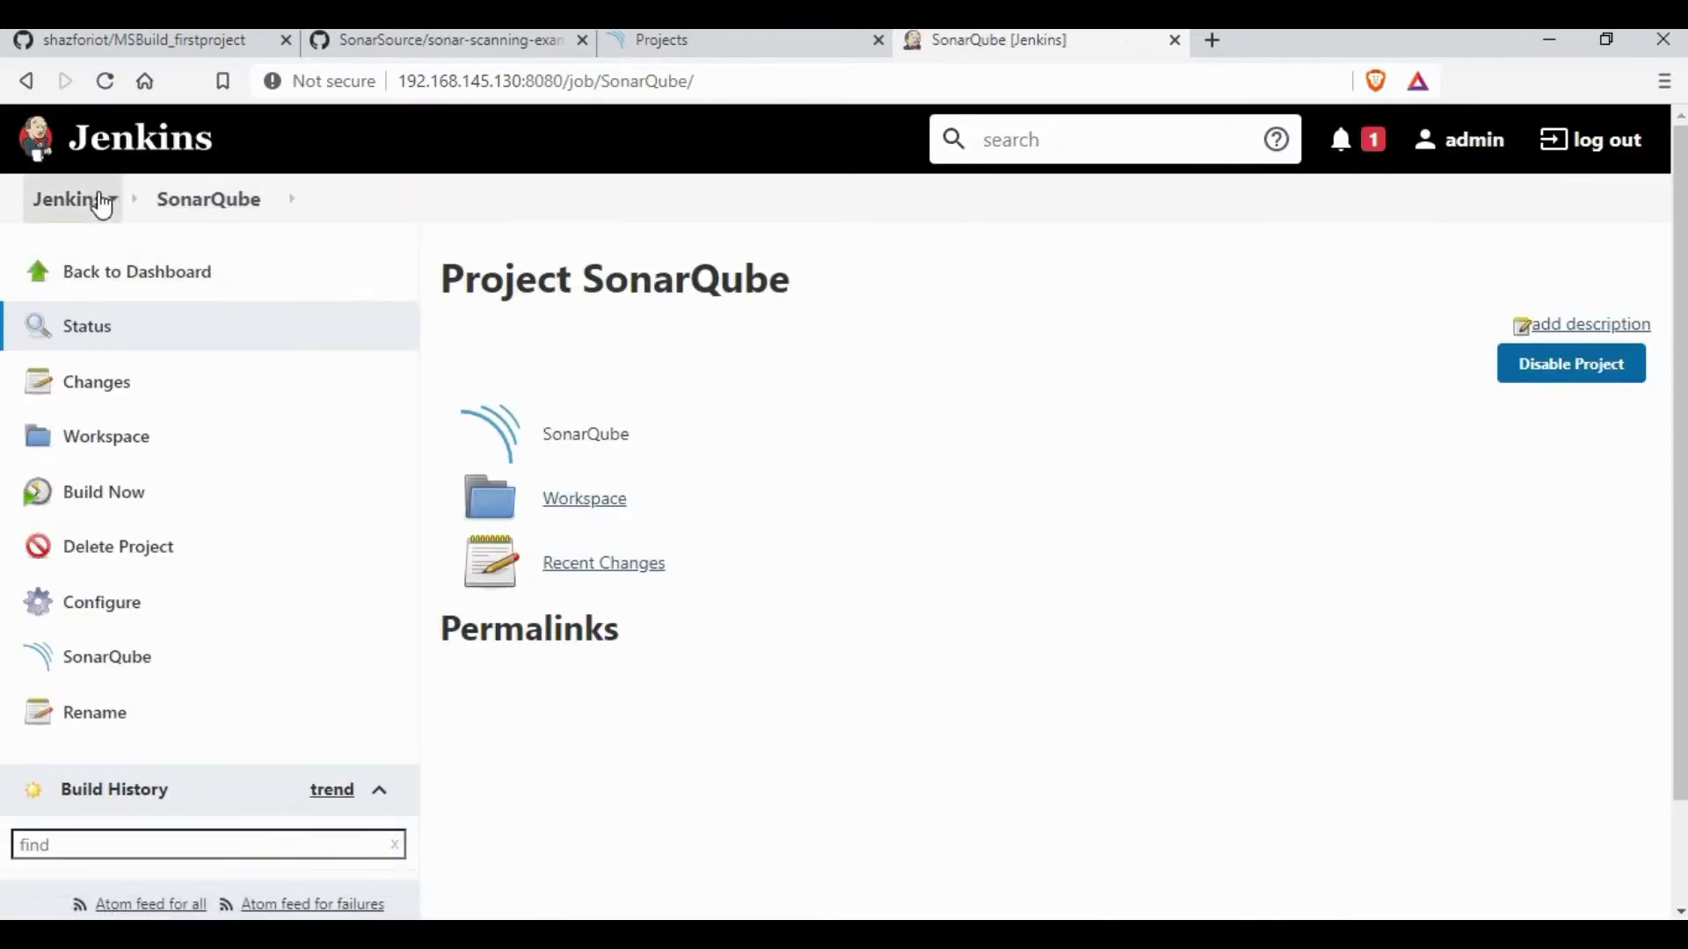
# Step: Go from Manage Jenkins to Global Tool Configuration's SonarQube Scanner section
pyautogui.click(110, 202)
pyautogui.click(136, 439)
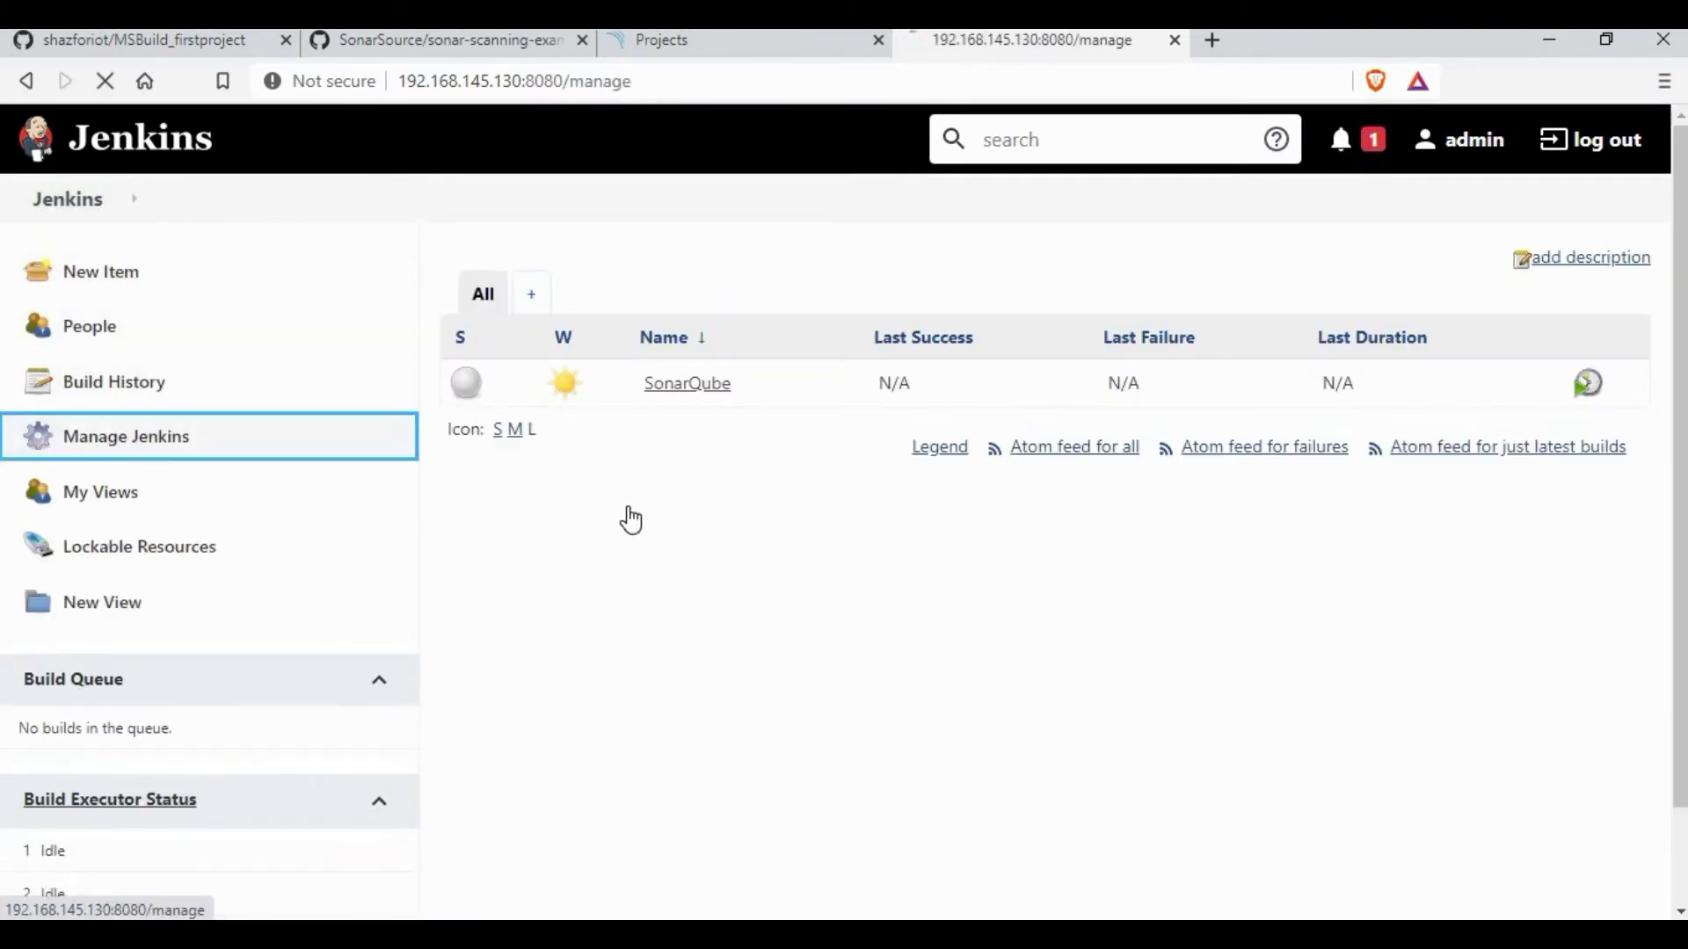
pyautogui.scroll(-4, 1255, 565)
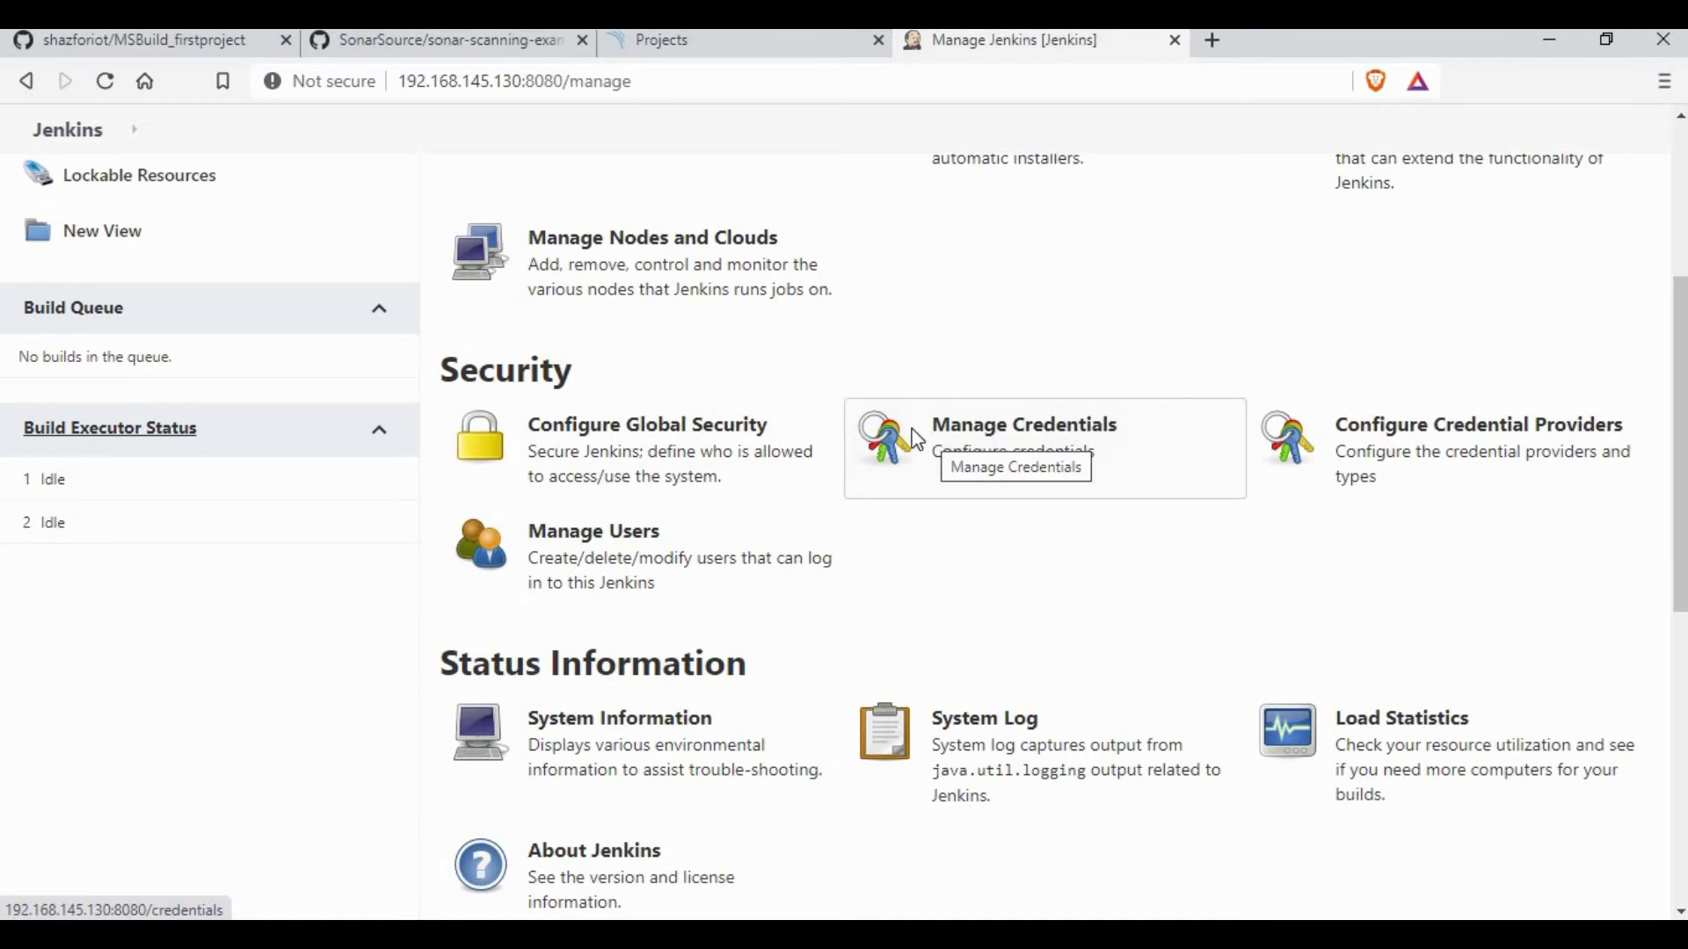
pyautogui.scroll(1, 965, 363)
pyautogui.click(1033, 244)
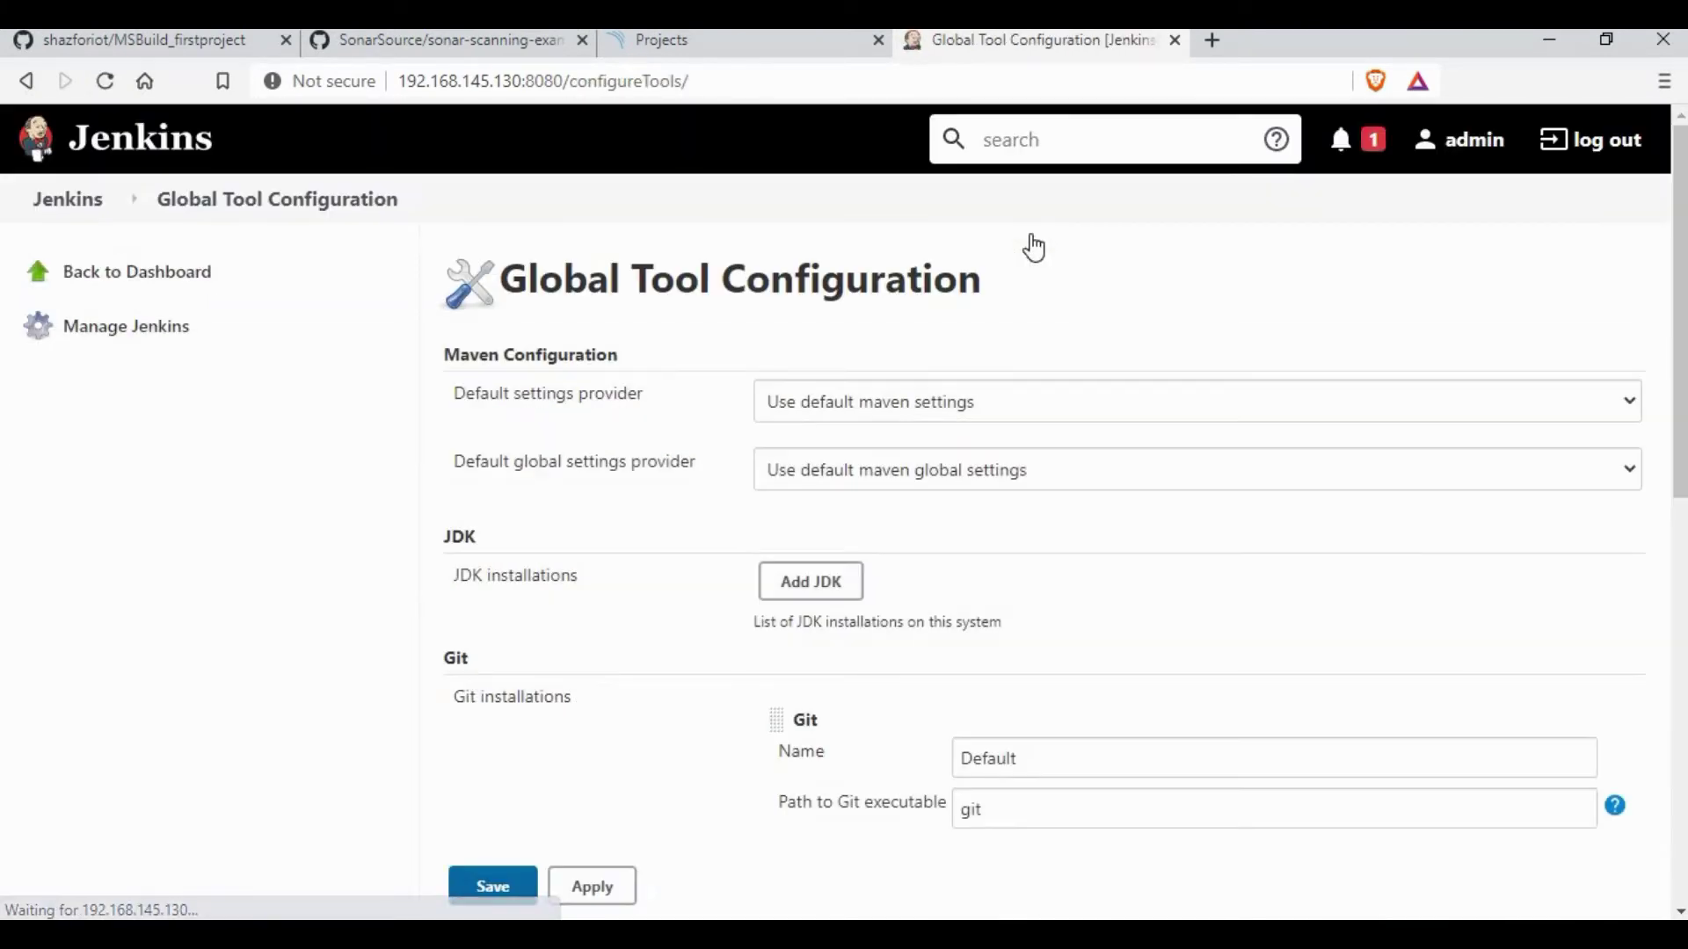
pyautogui.scroll(-1, 1034, 248)
pyautogui.scroll(-7, 1034, 247)
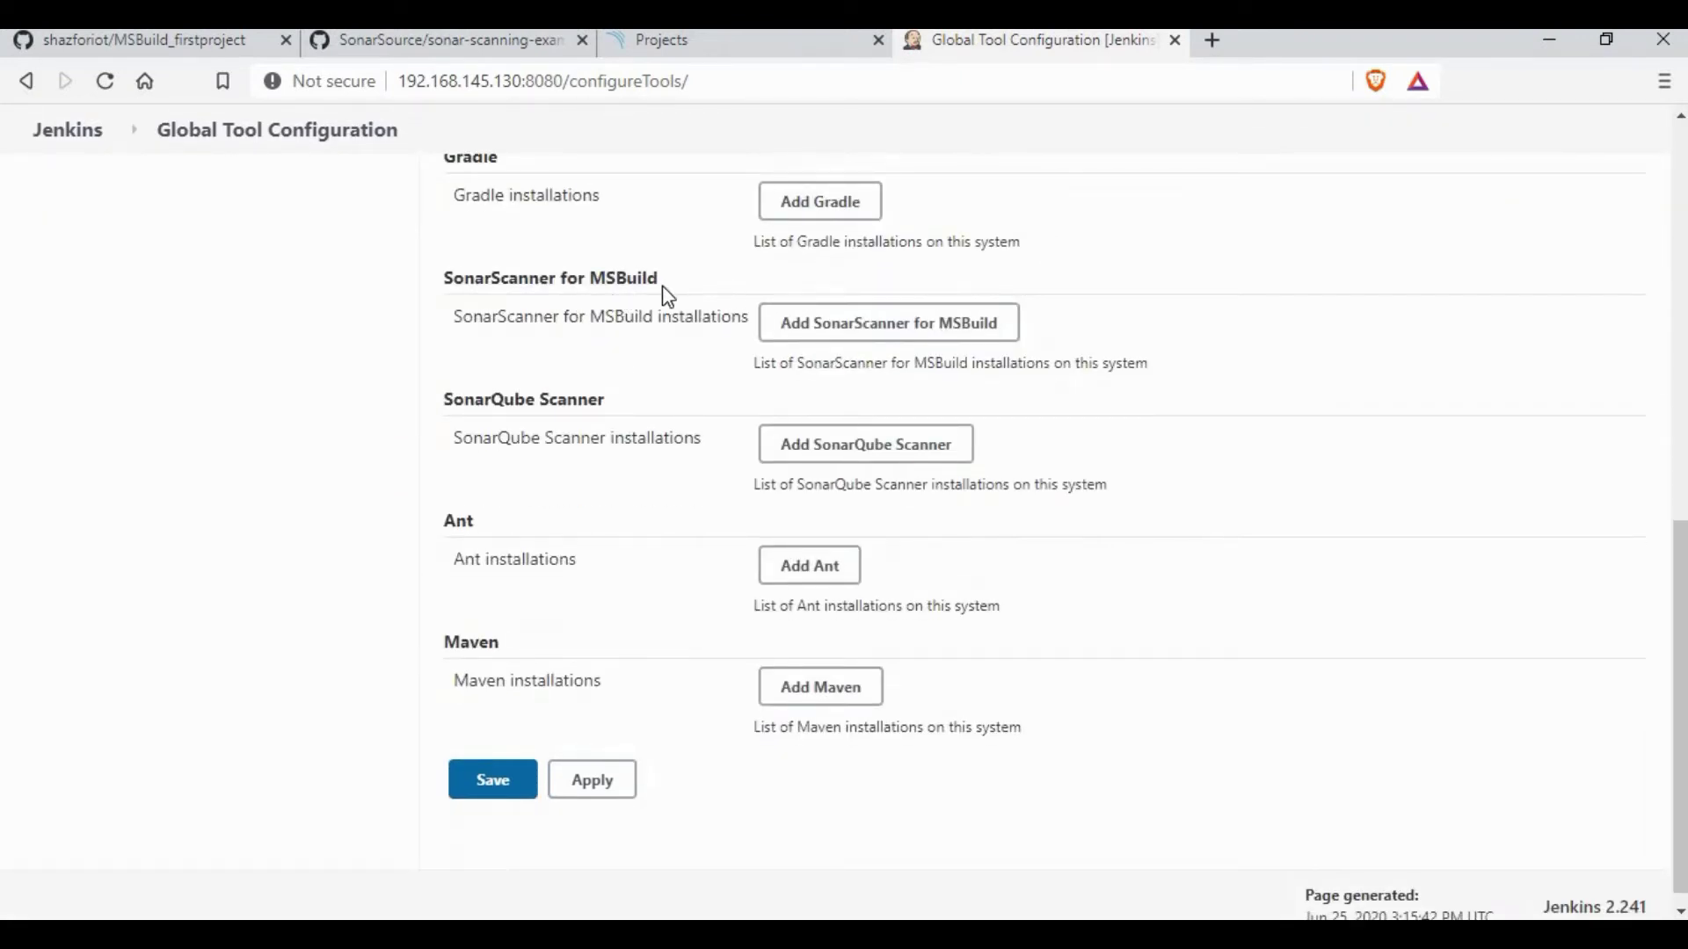
pyautogui.moveTo(451, 402); pyautogui.dragTo(644, 407)
# Step: Add a SonarQube Scanner installation named sonarqube, auto-installing version 4.3.0.2102, and save
pyautogui.click(854, 454)
pyautogui.click(970, 522)
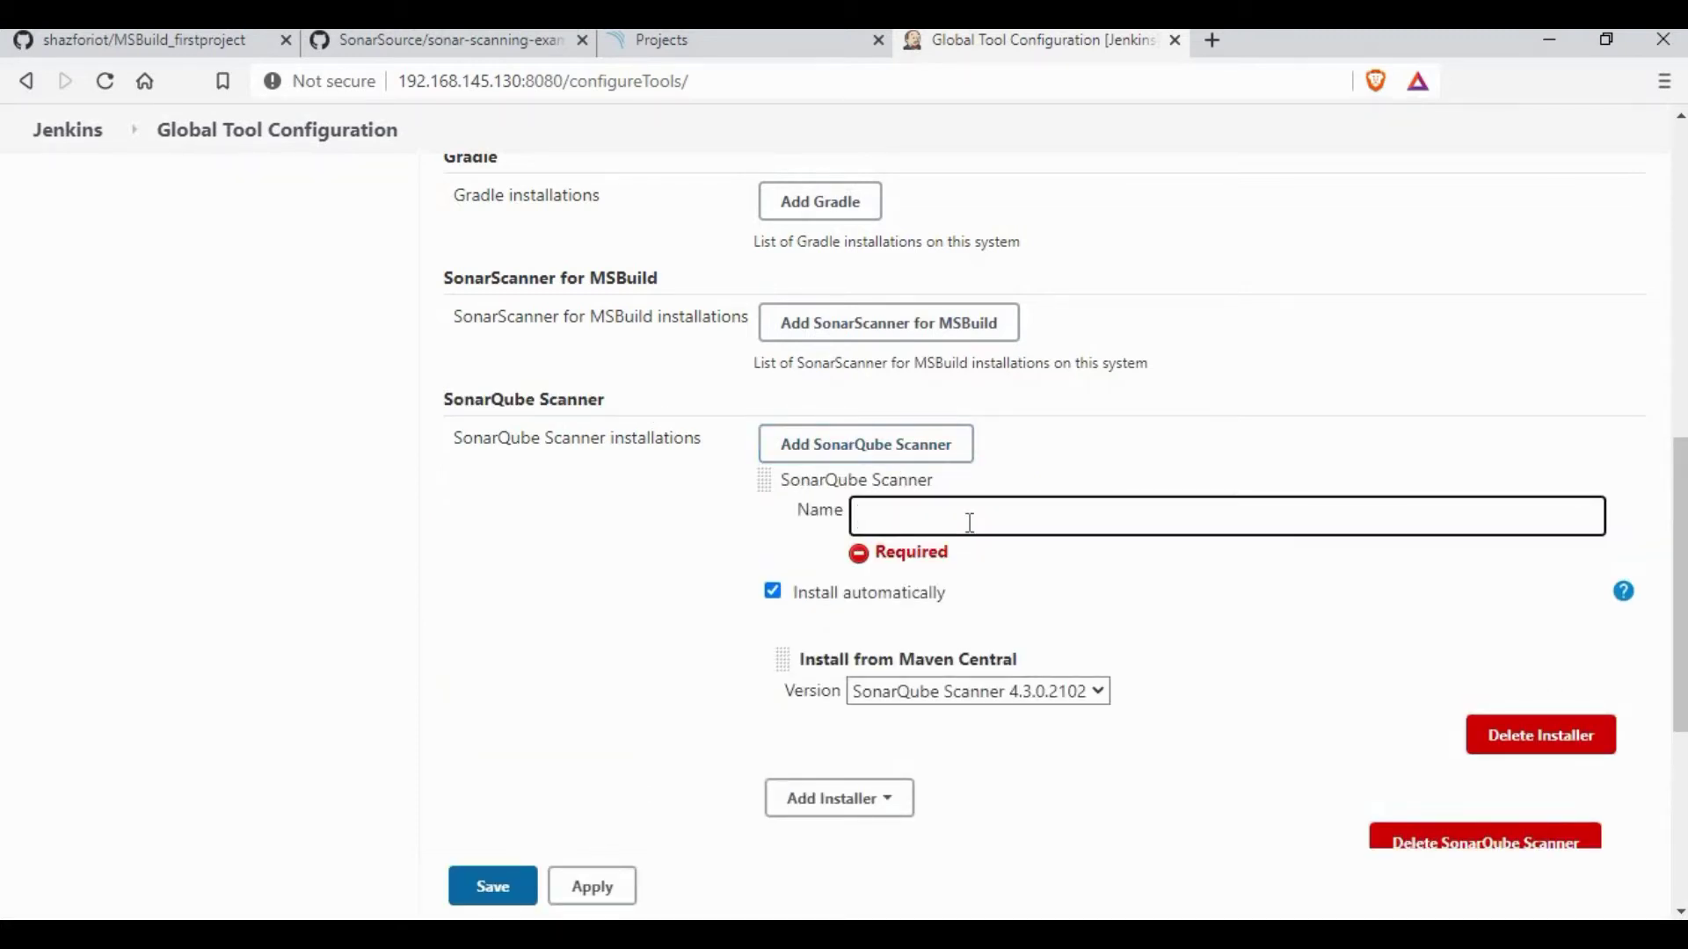
pyautogui.write('sonarqube')
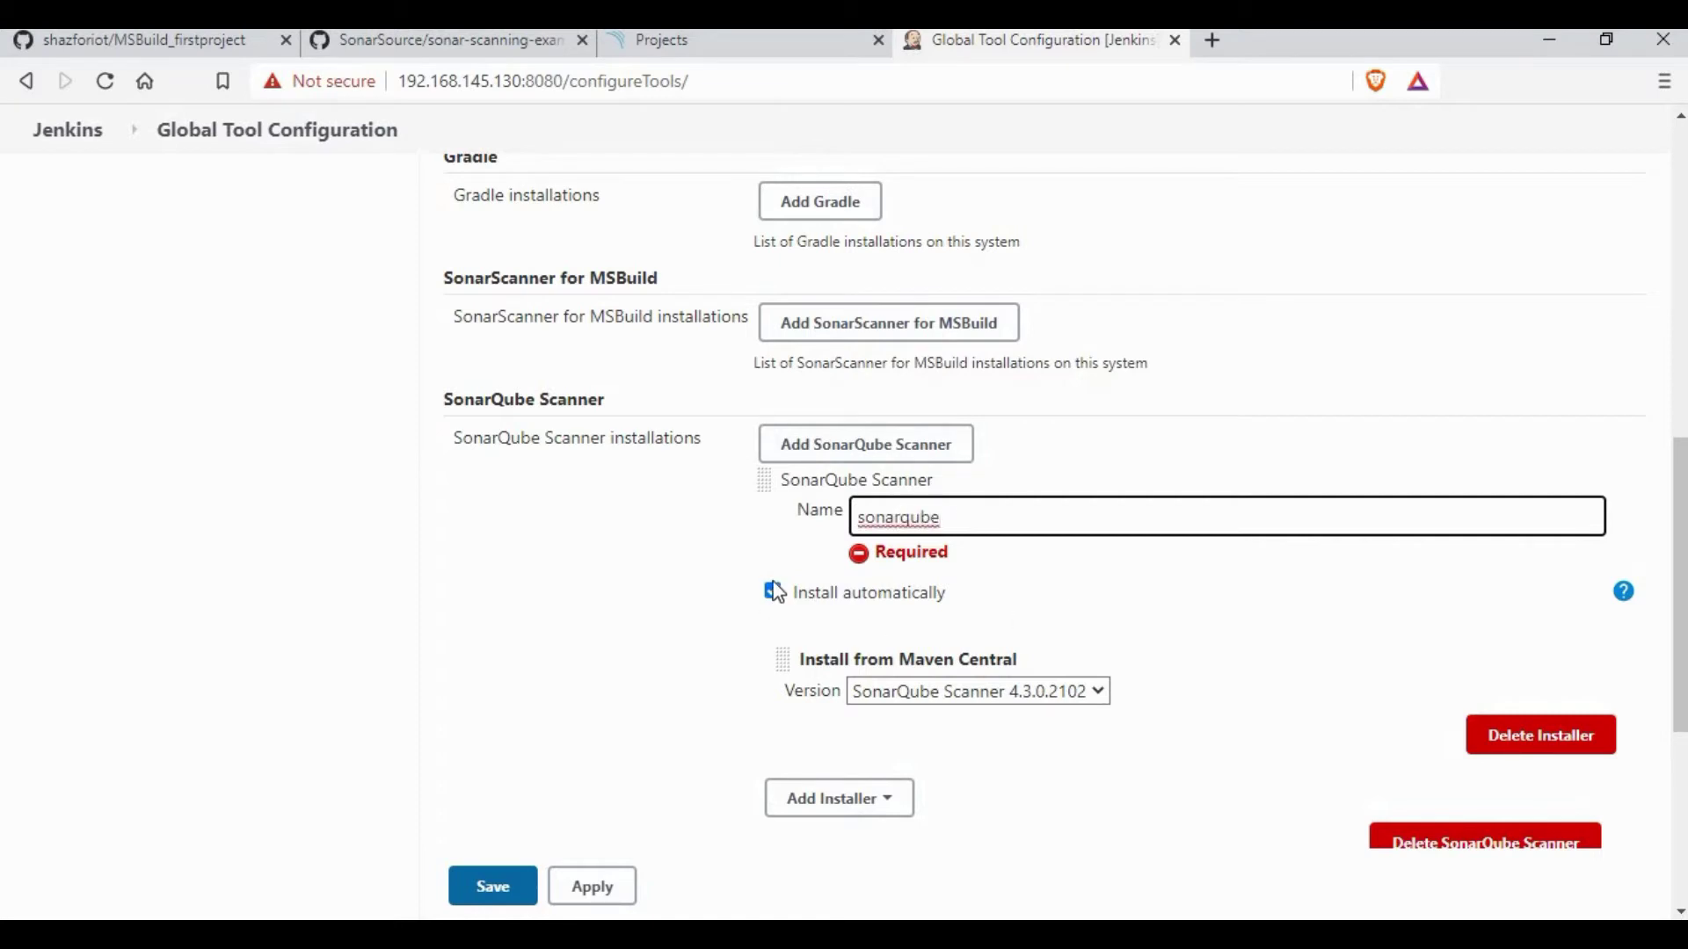
pyautogui.click(1103, 694)
pyautogui.click(1104, 671)
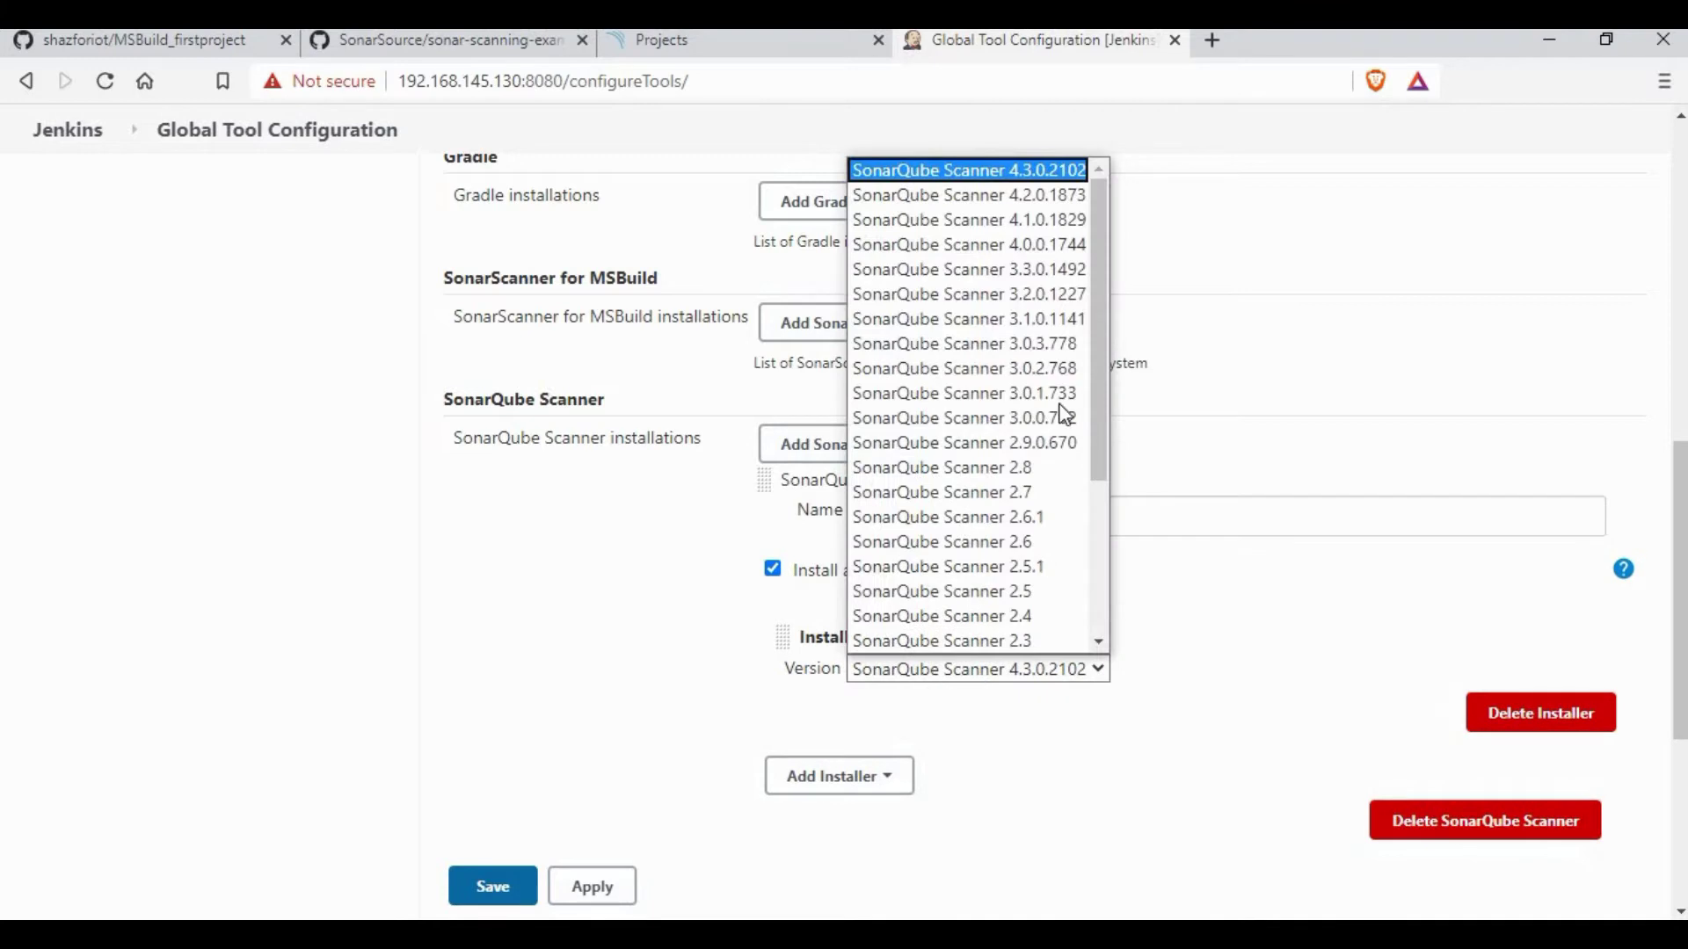
pyautogui.click(1178, 582)
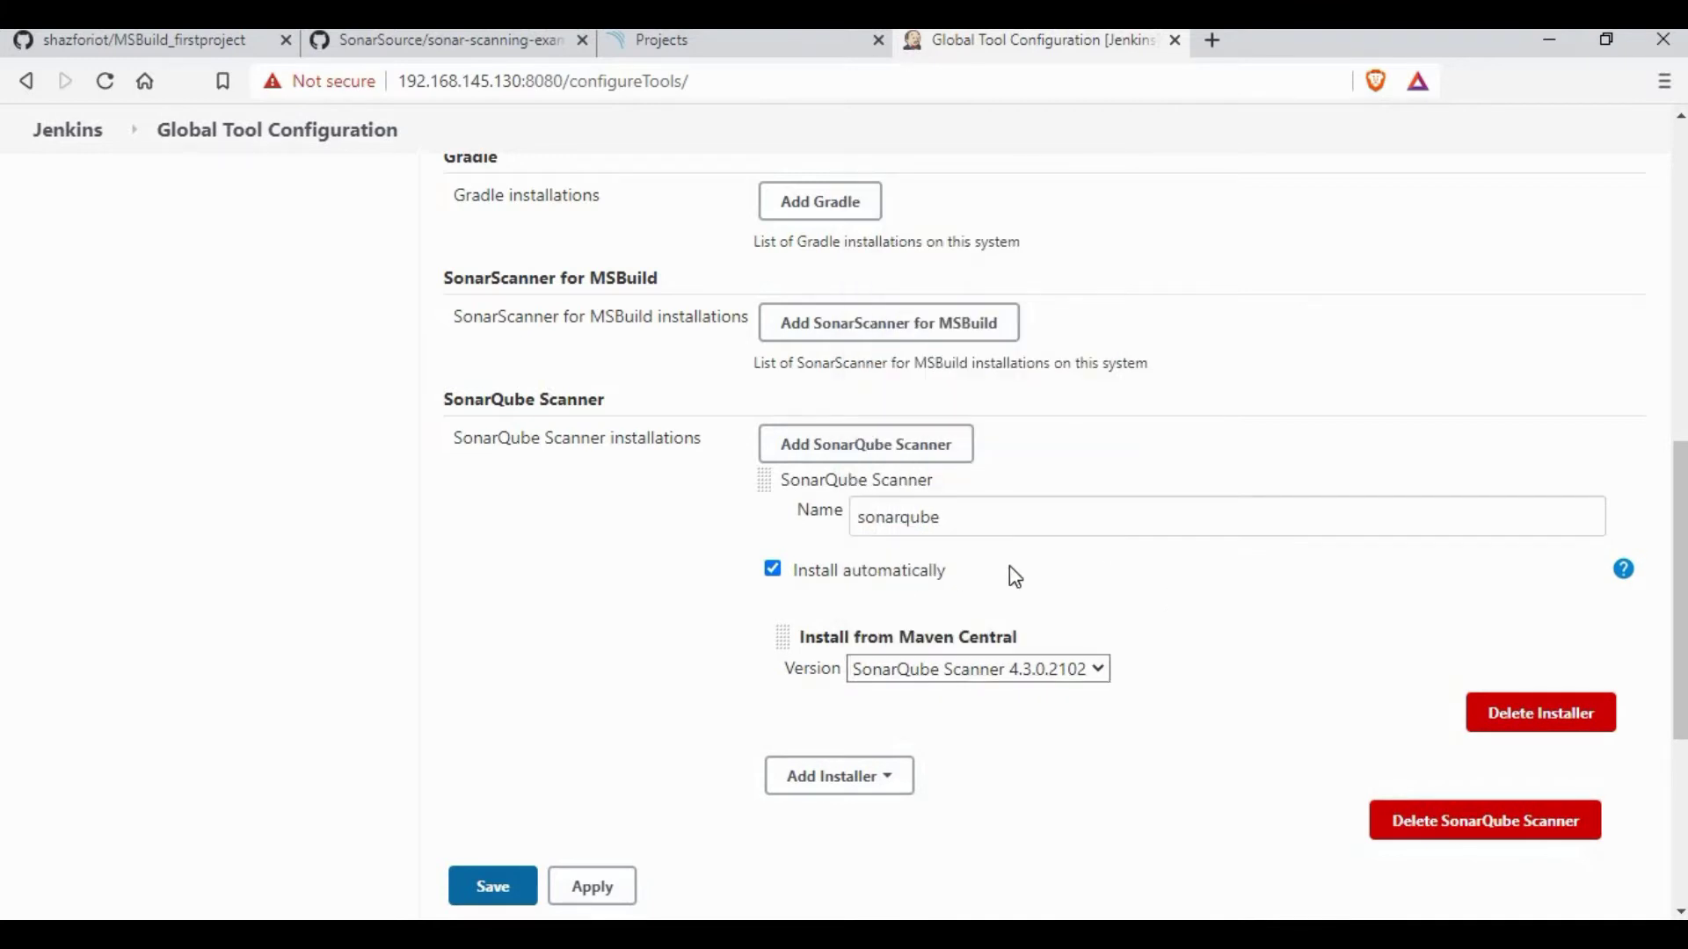
pyautogui.click(503, 886)
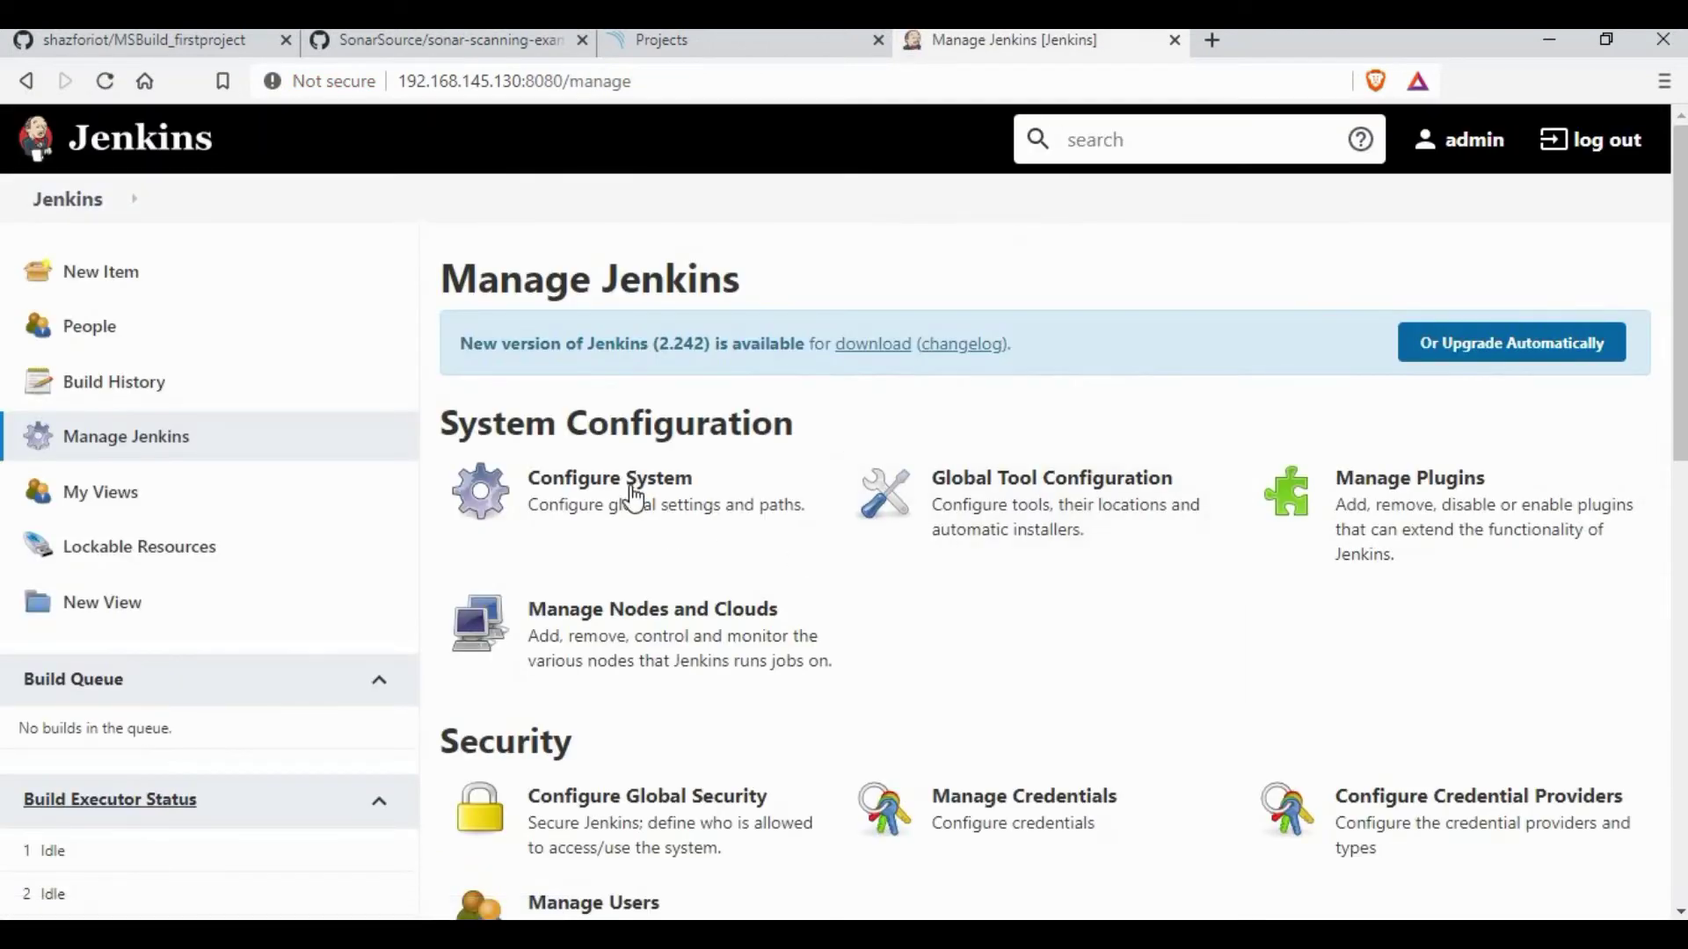
# Step: In Configure System, add a SonarQube server entry with environment variable injection enabled
pyautogui.click(656, 510)
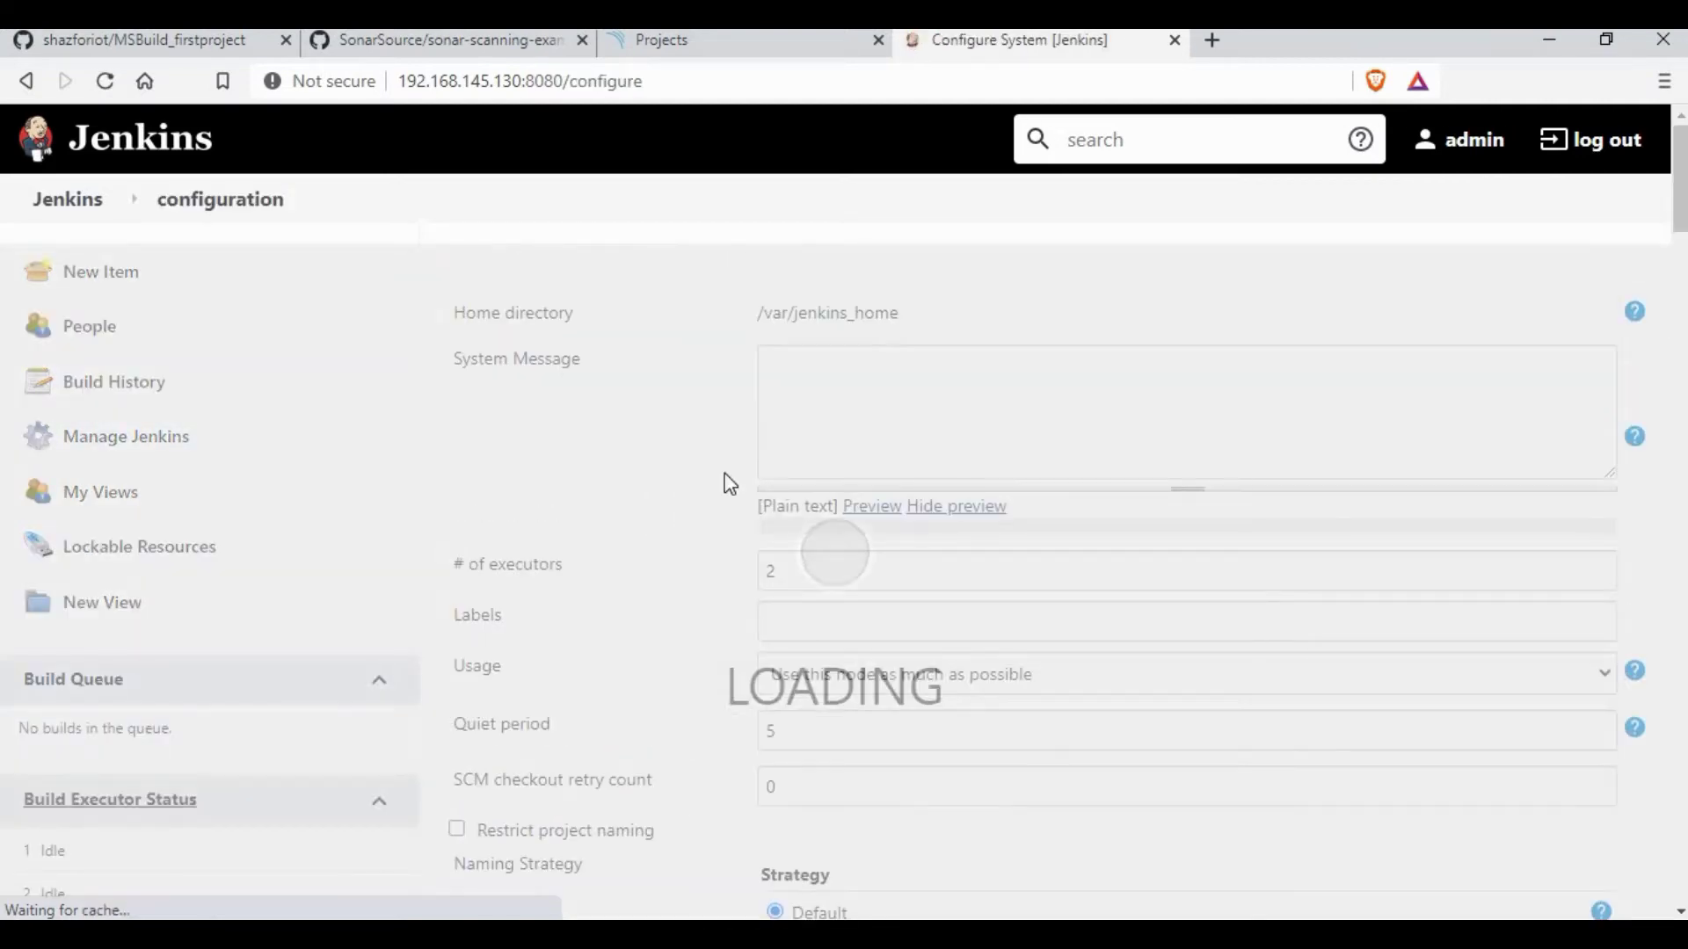
pyautogui.scroll(-2, 704, 461)
pyautogui.scroll(-6, 704, 460)
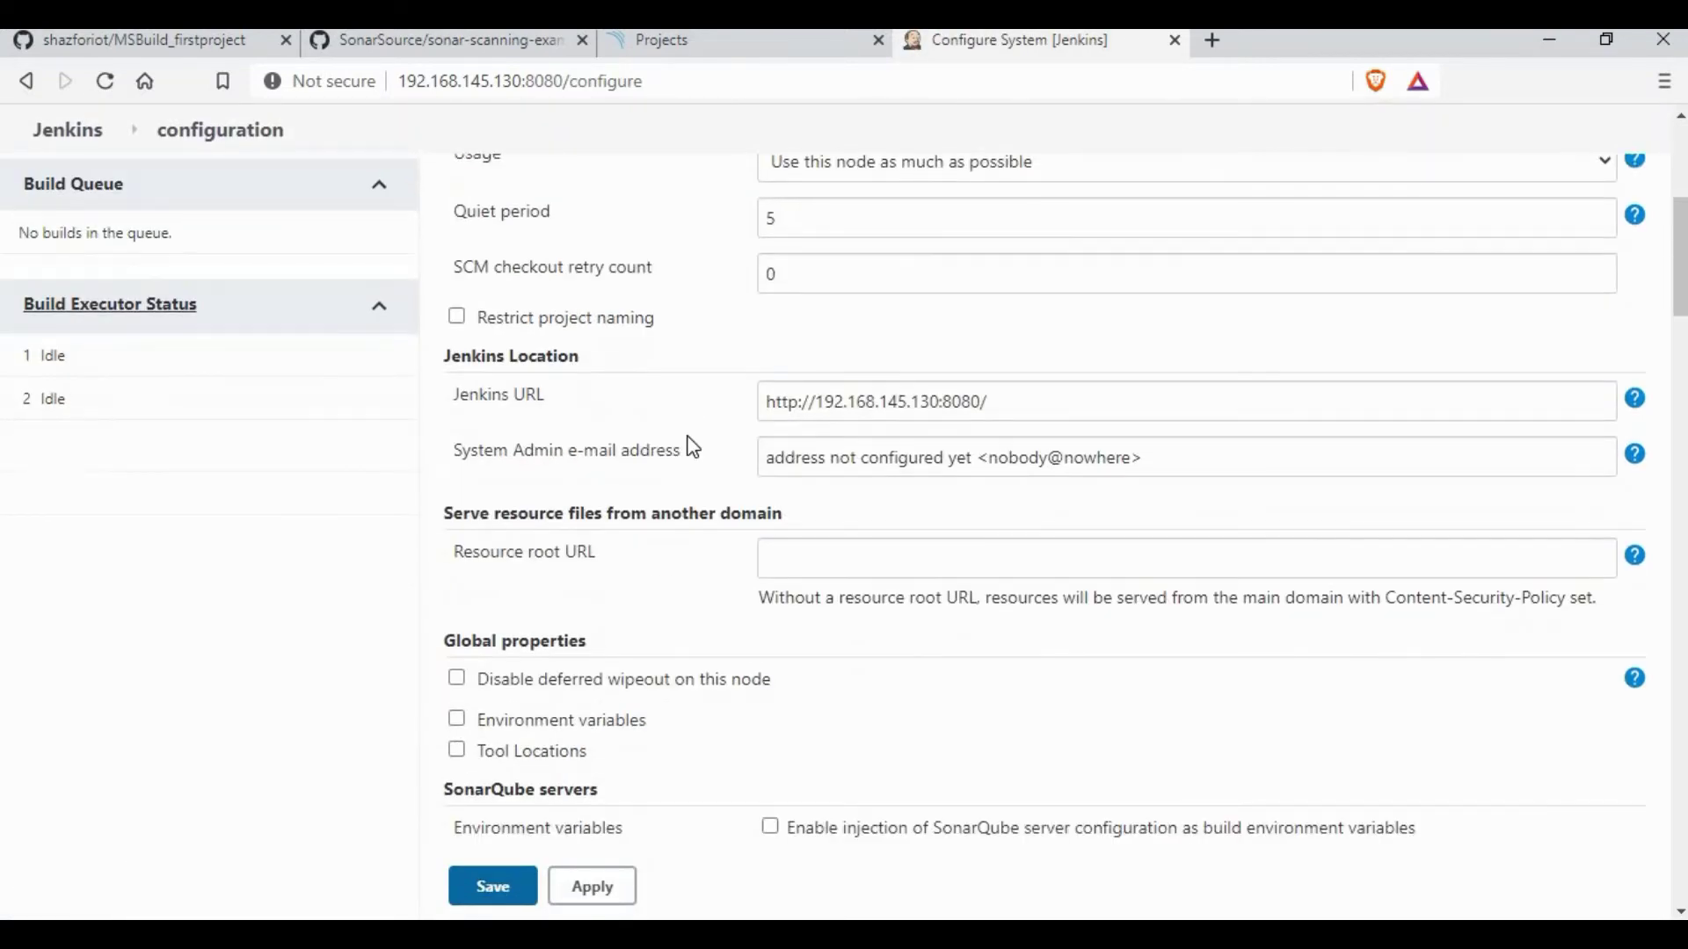
pyautogui.scroll(-3, 726, 415)
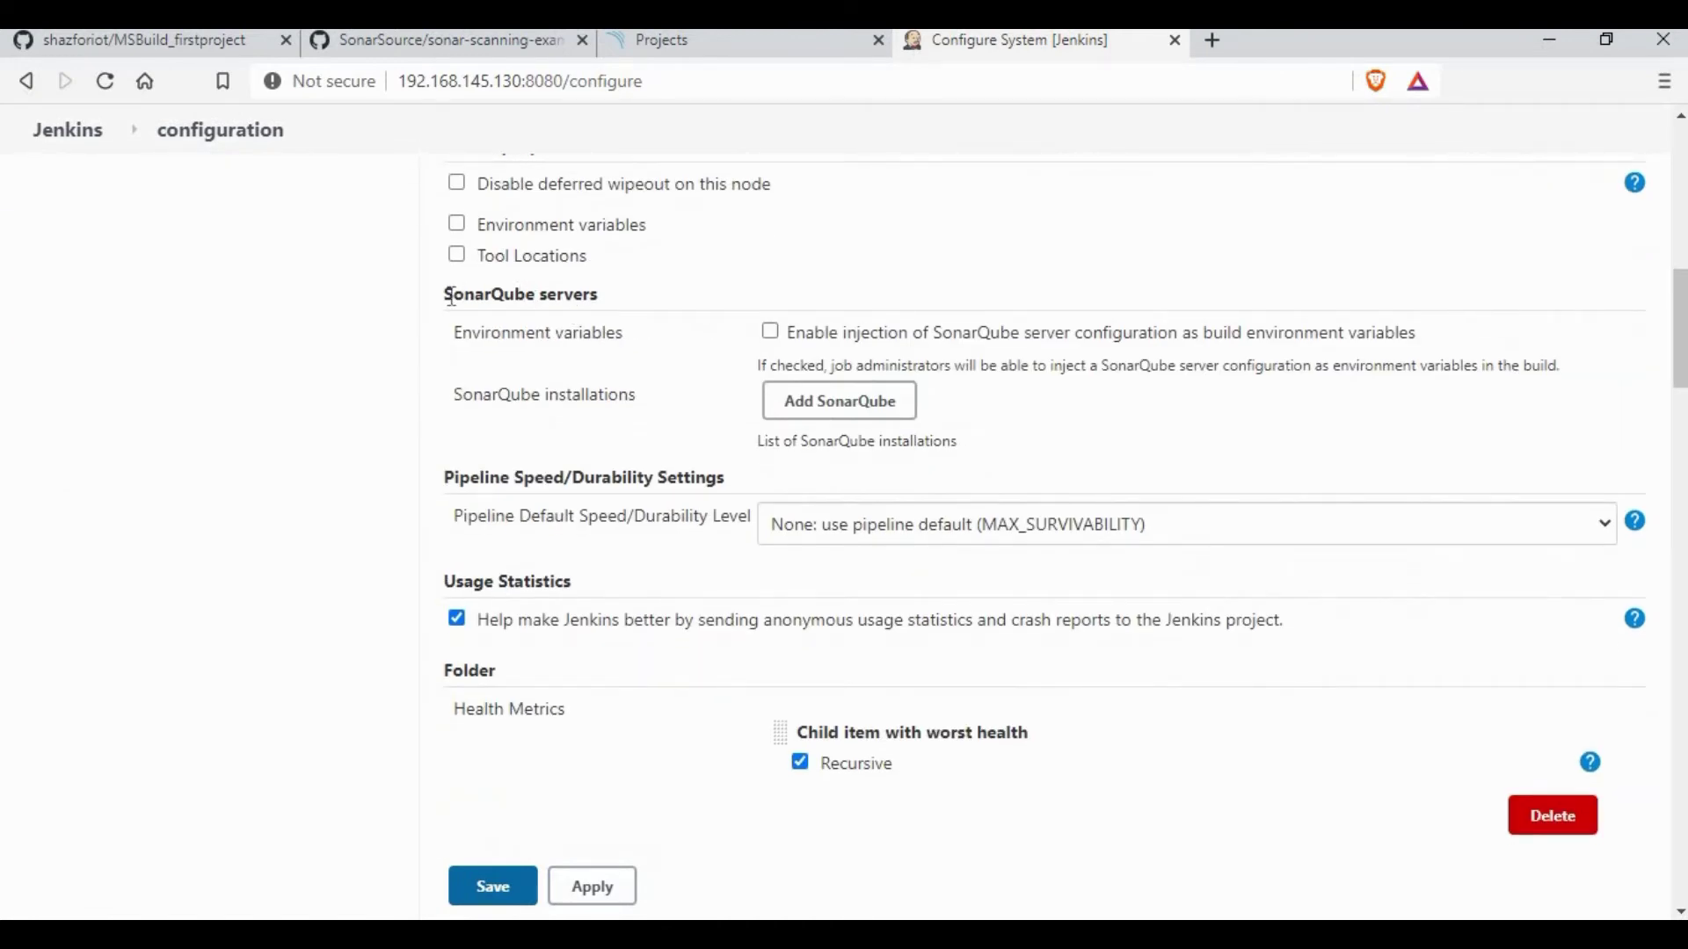
pyautogui.tripleClick(589, 302)
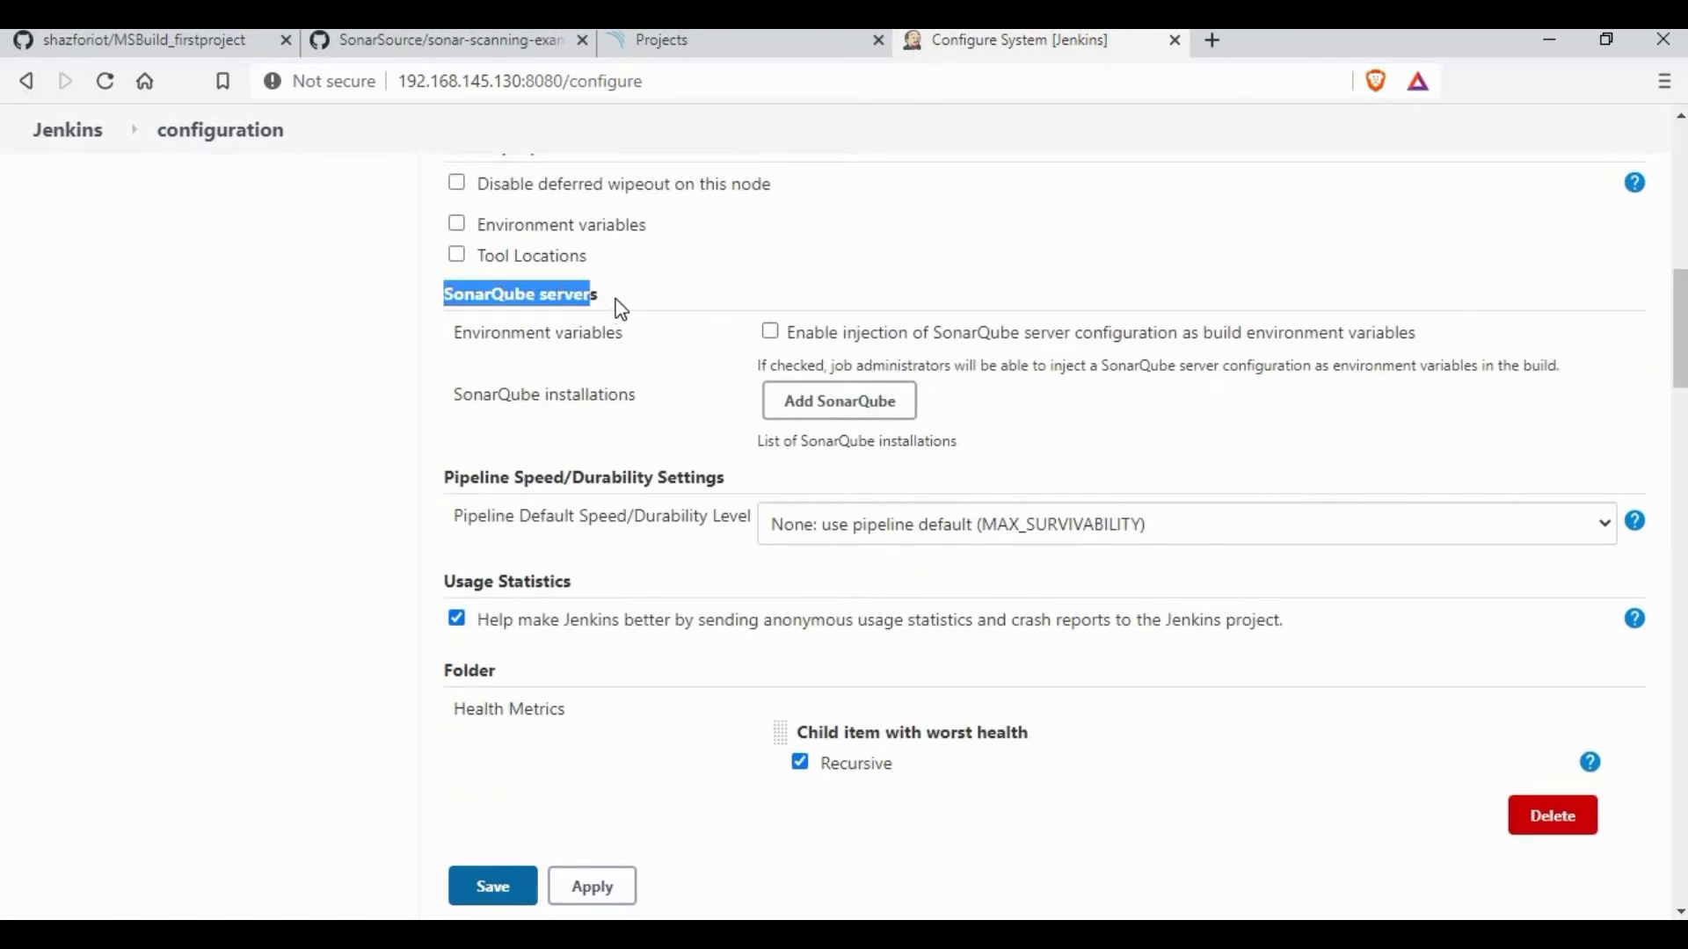
pyautogui.click(875, 413)
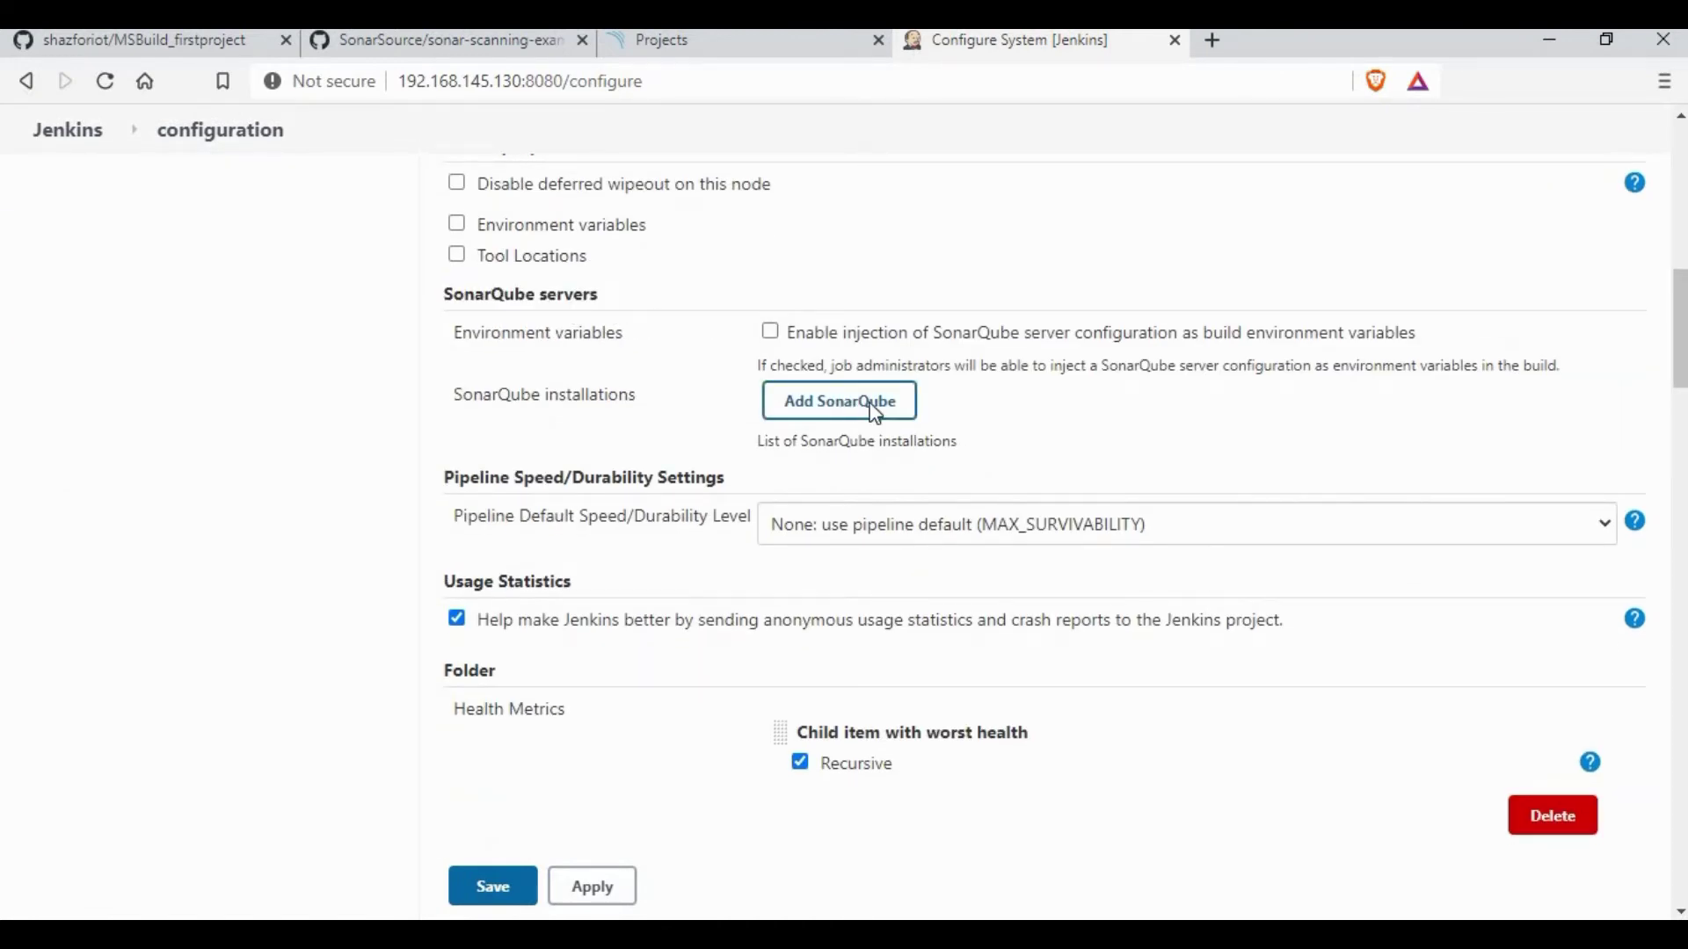
pyautogui.click(770, 331)
# Step: Name the server sonarqube and copy the SonarQube address from its browser tab
pyautogui.click(1041, 410)
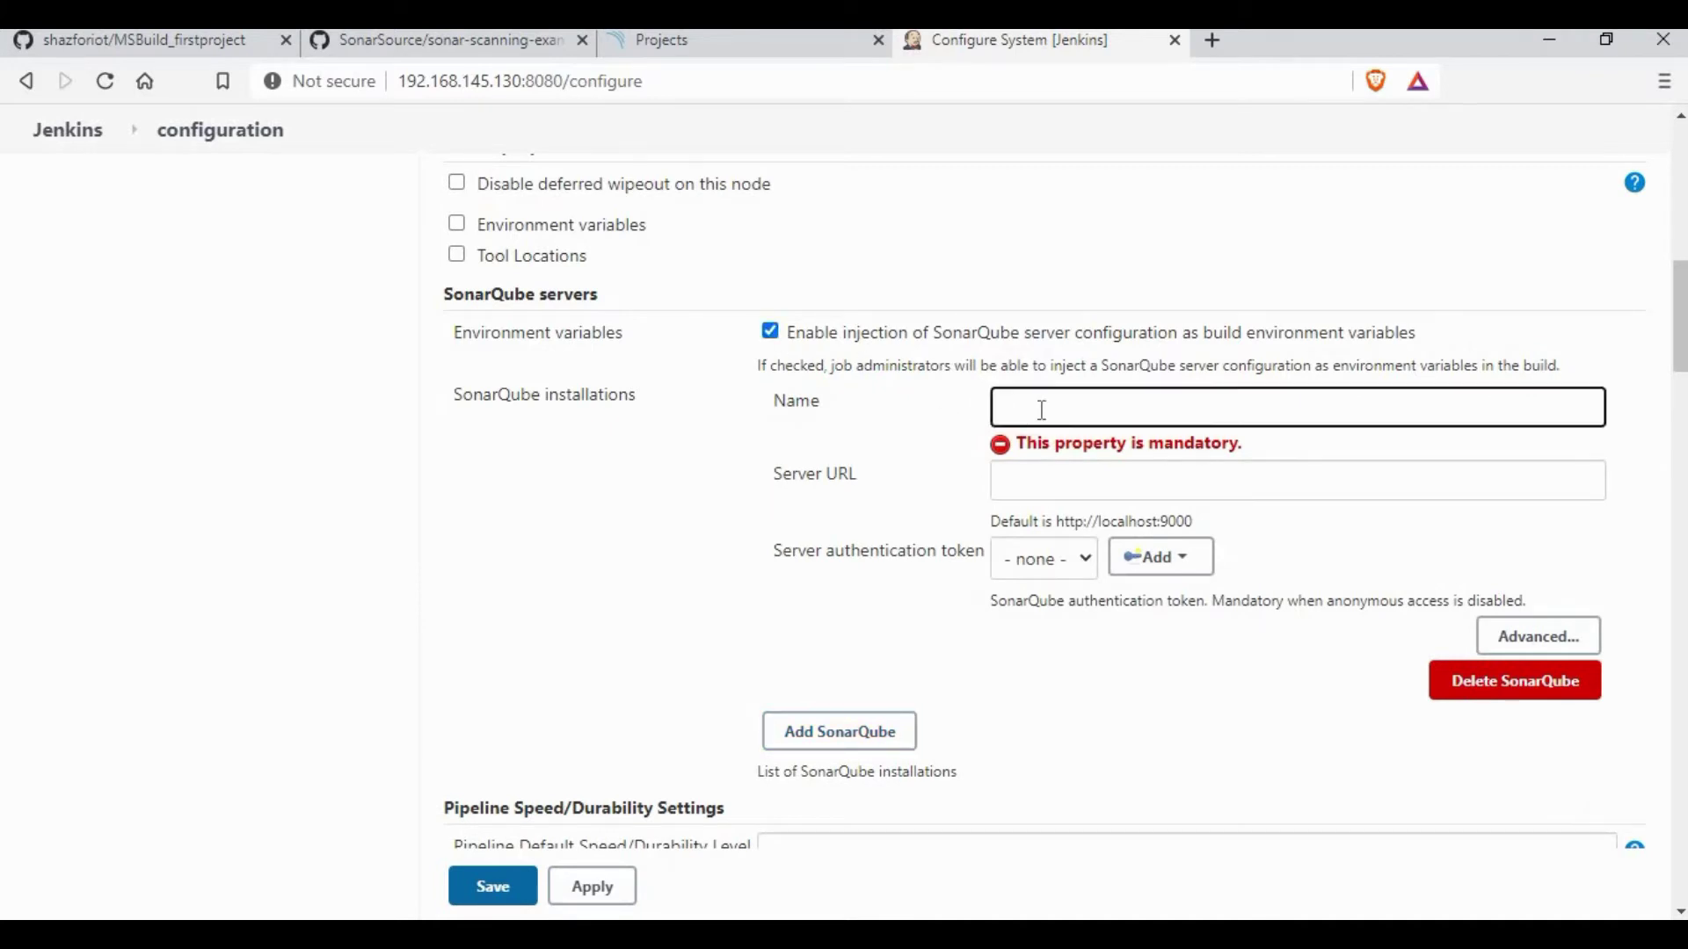
pyautogui.click(1221, 461)
pyautogui.hotkey('ctrl', 'shift', 'Tab')
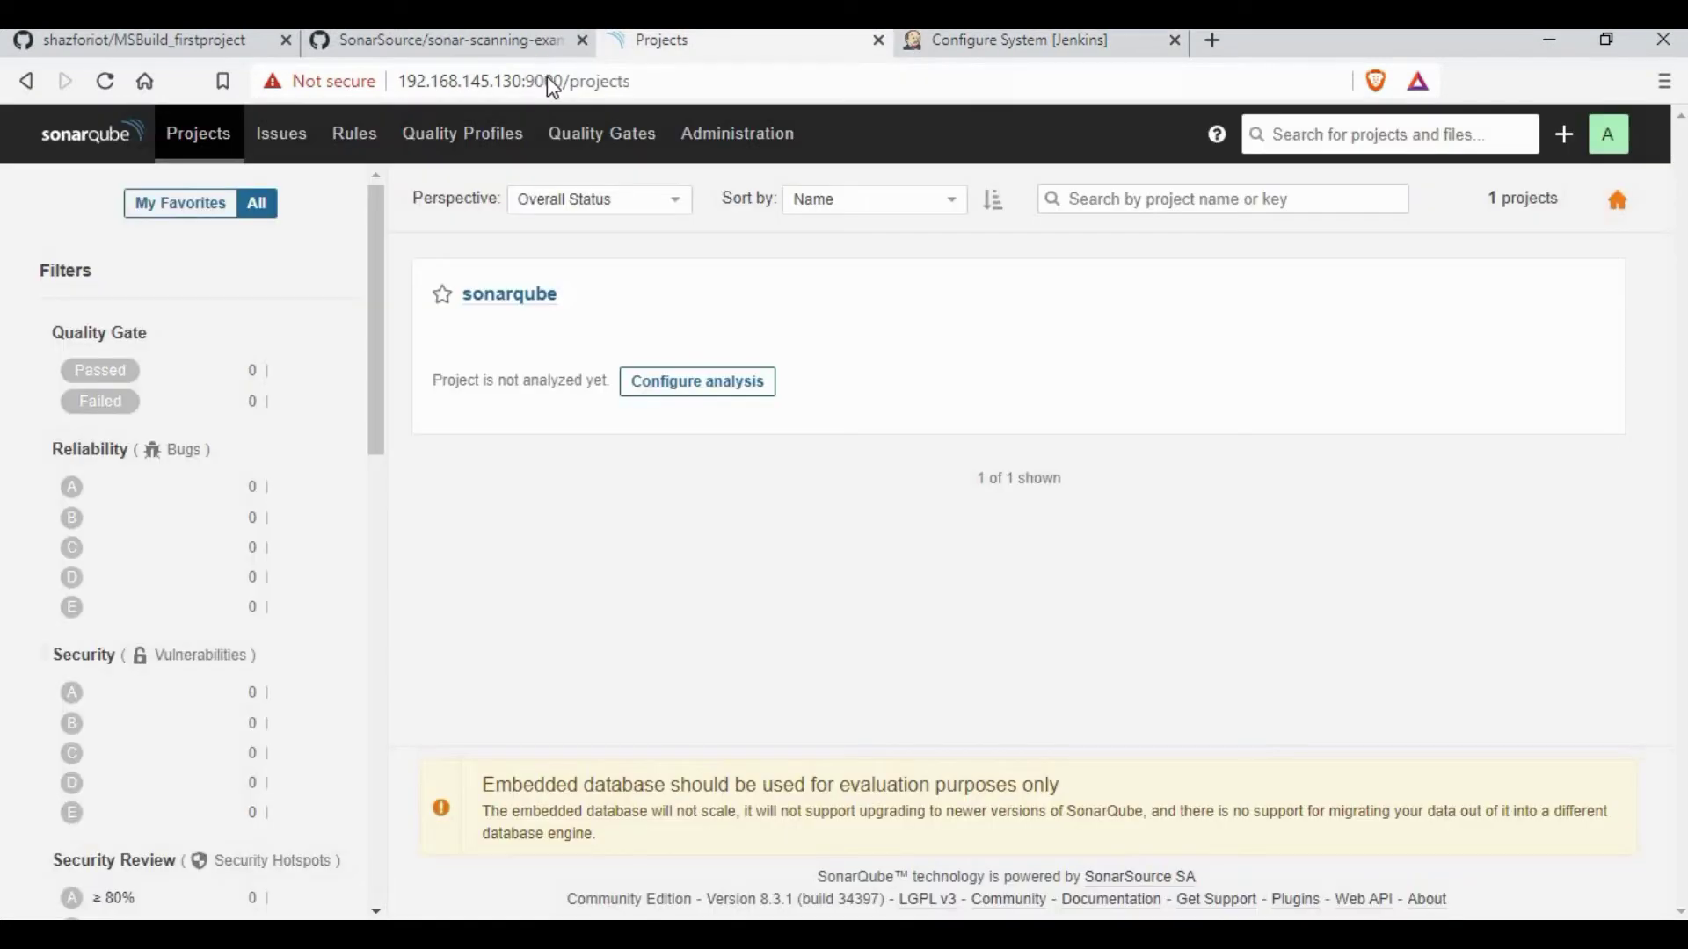
pyautogui.click(562, 80)
pyautogui.click(562, 80)
pyautogui.keyDown('shift'); pyautogui.click(402, 92); pyautogui.keyUp('shift')
pyautogui.hotkey('ctrl', 'c')
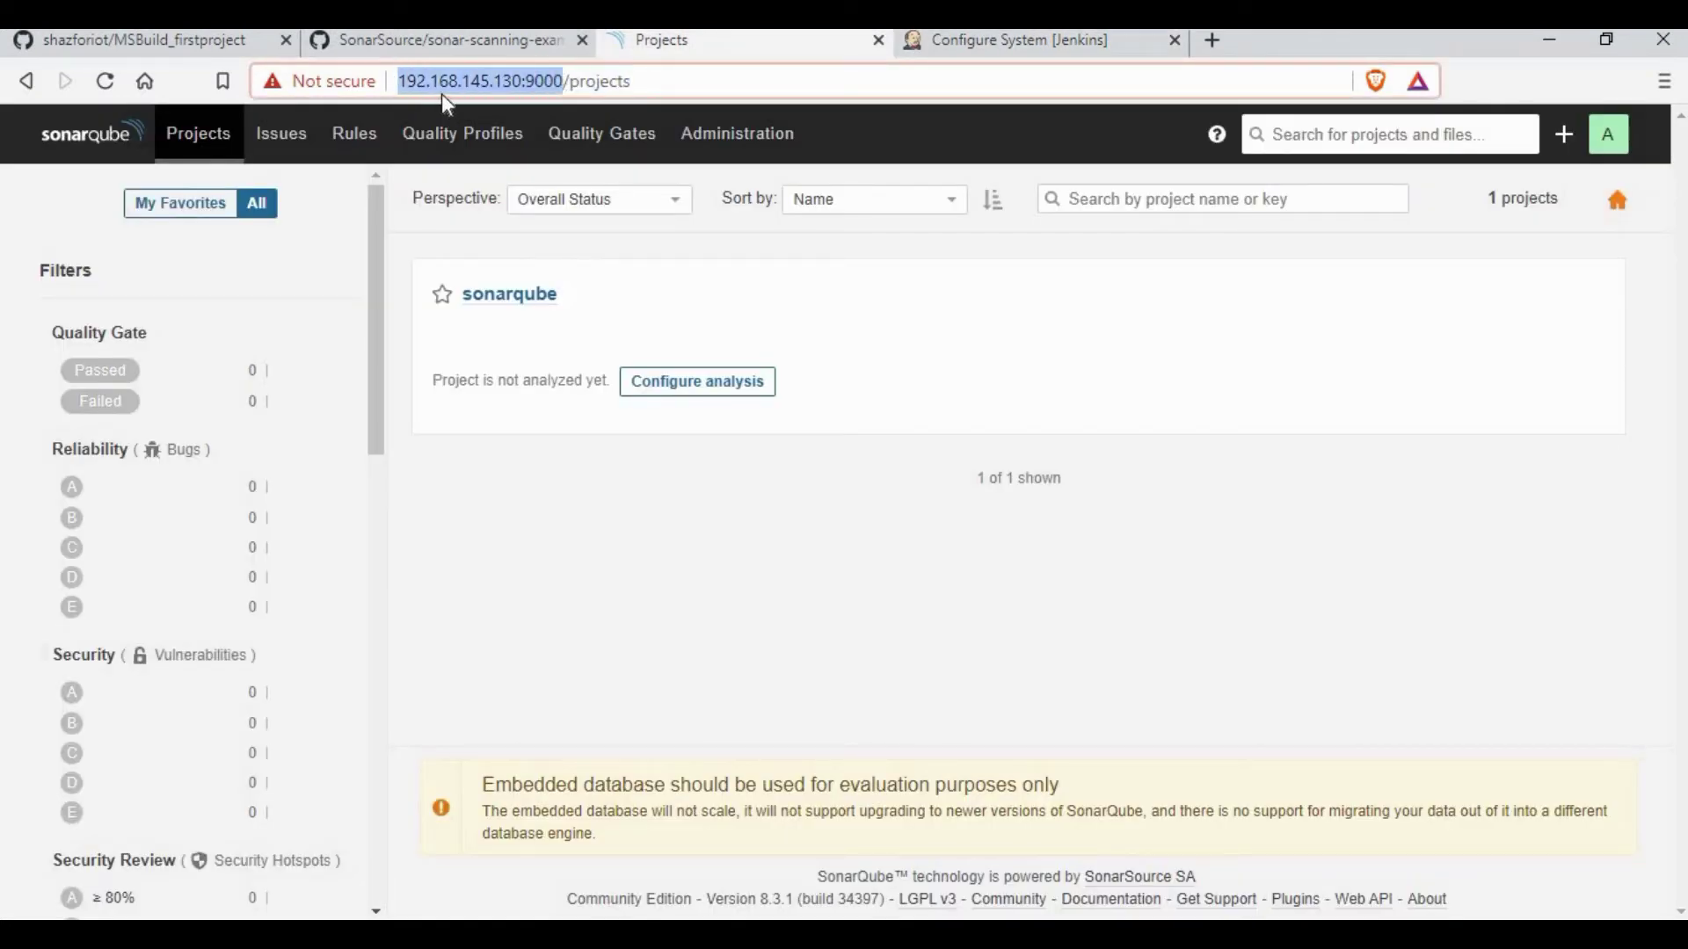
pyautogui.rightClick(500, 98)
pyautogui.click(1011, 36)
pyautogui.click(1011, 37)
pyautogui.hotkey('ctrl', 'v')
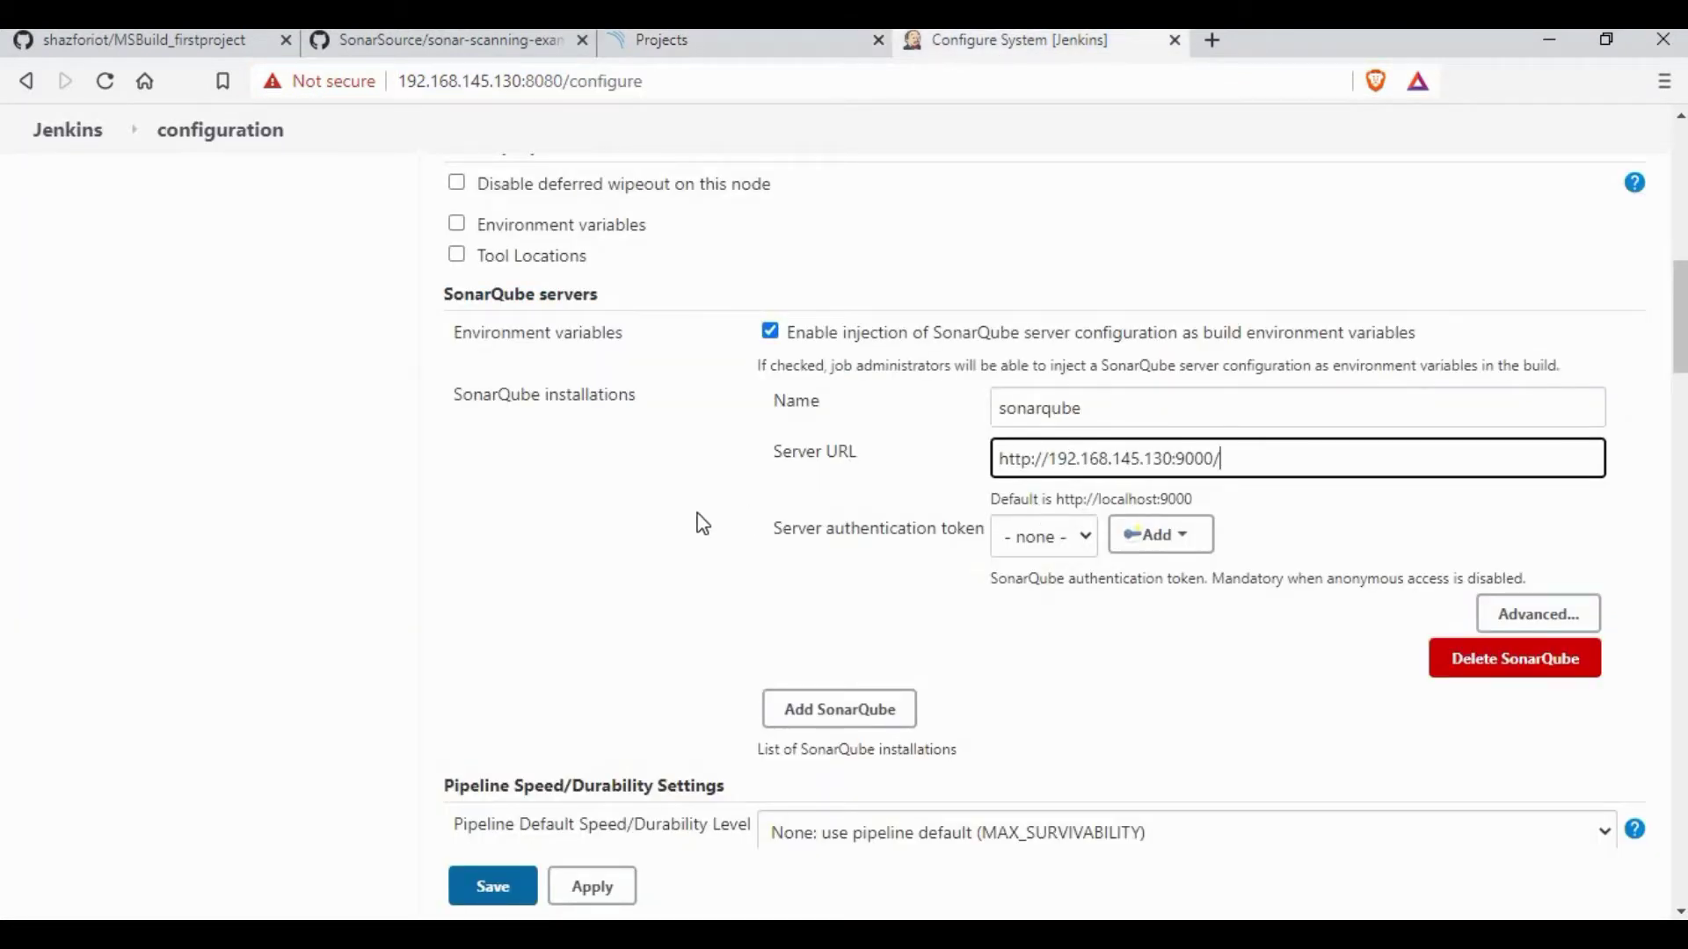
pyautogui.click(1224, 491)
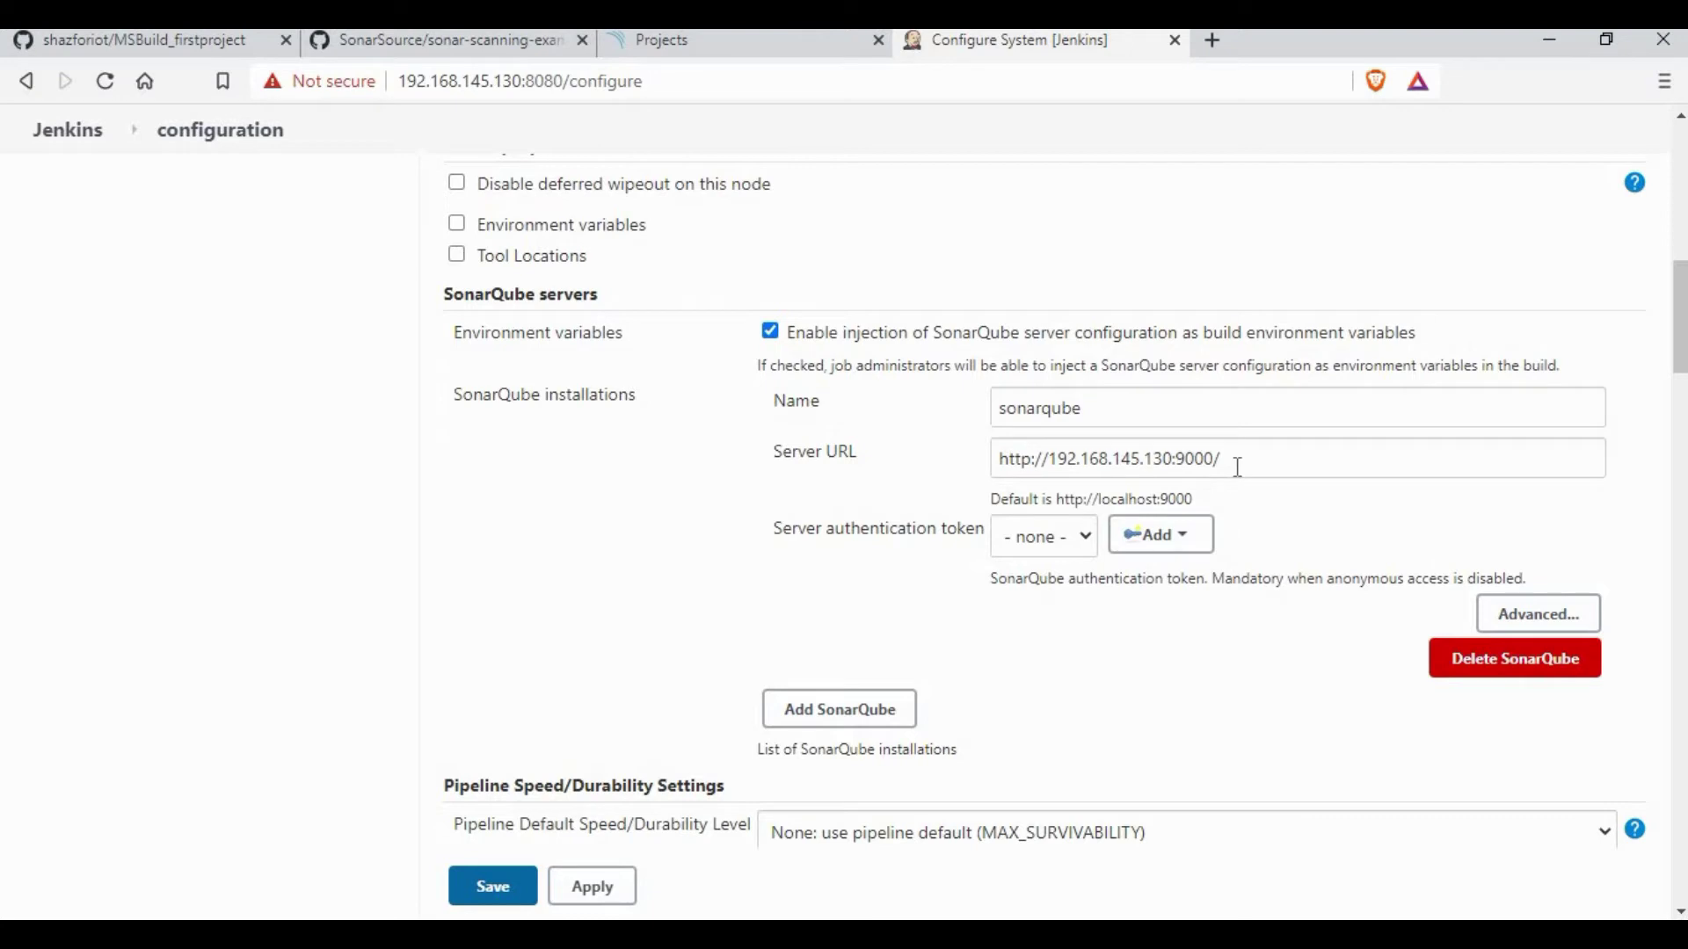
pyautogui.click(1236, 467)
pyautogui.click(931, 522)
pyautogui.click(499, 888)
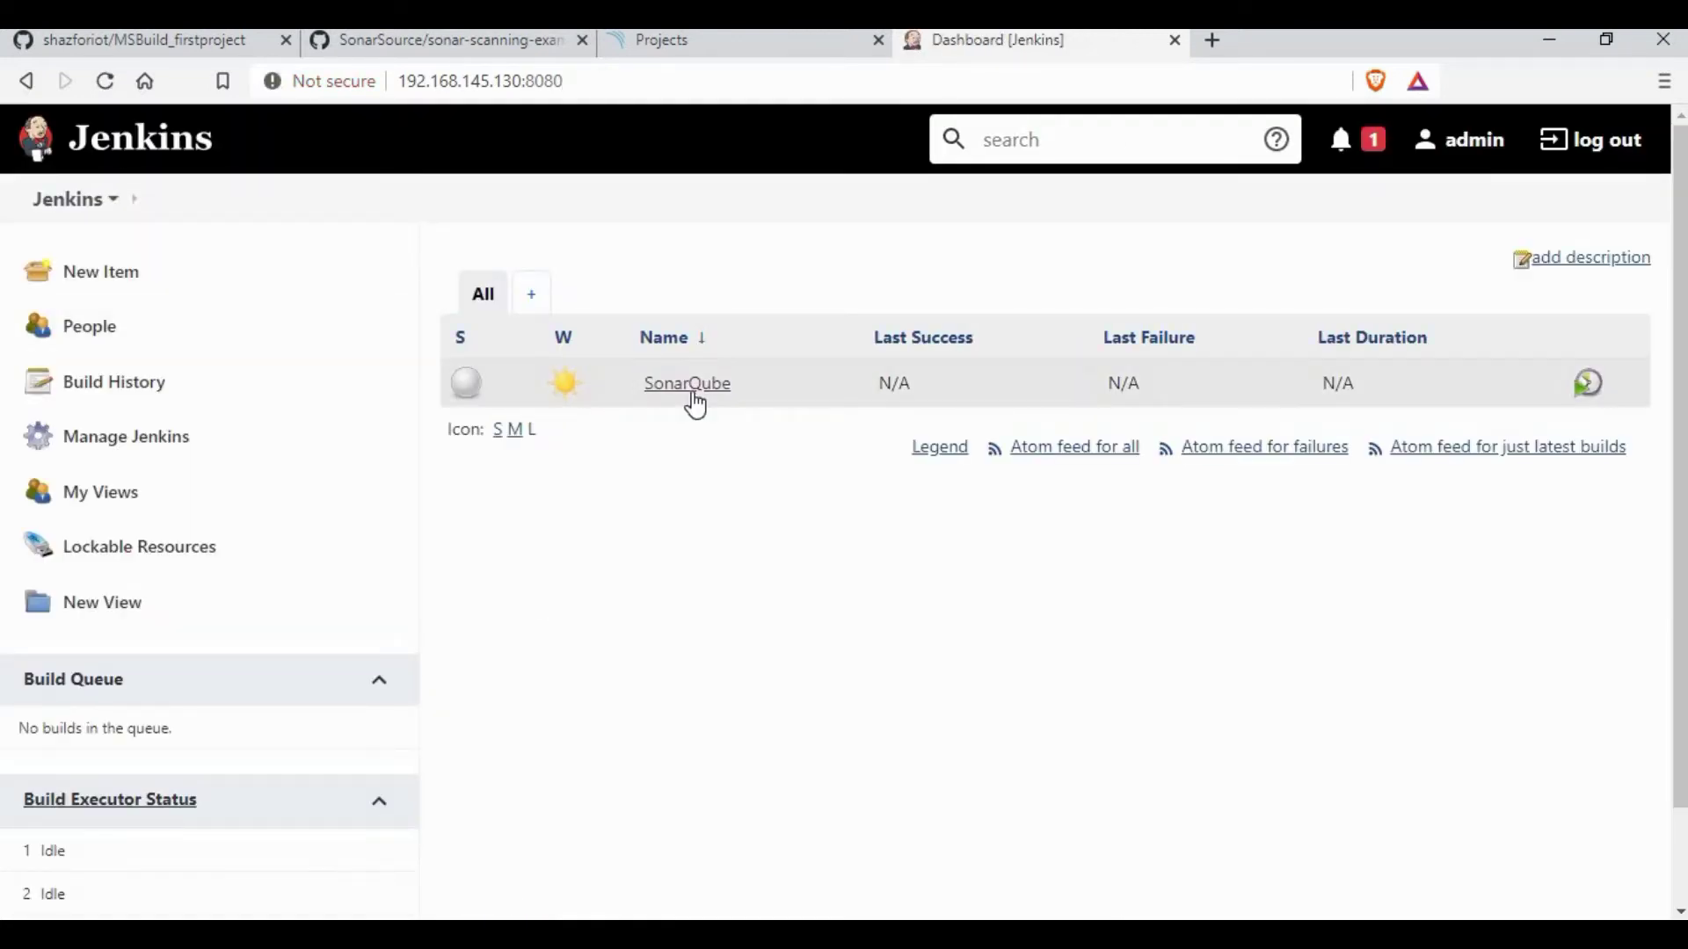
# Step: Open the SonarQube job's configuration and choose Git for source code management
pyautogui.click(690, 391)
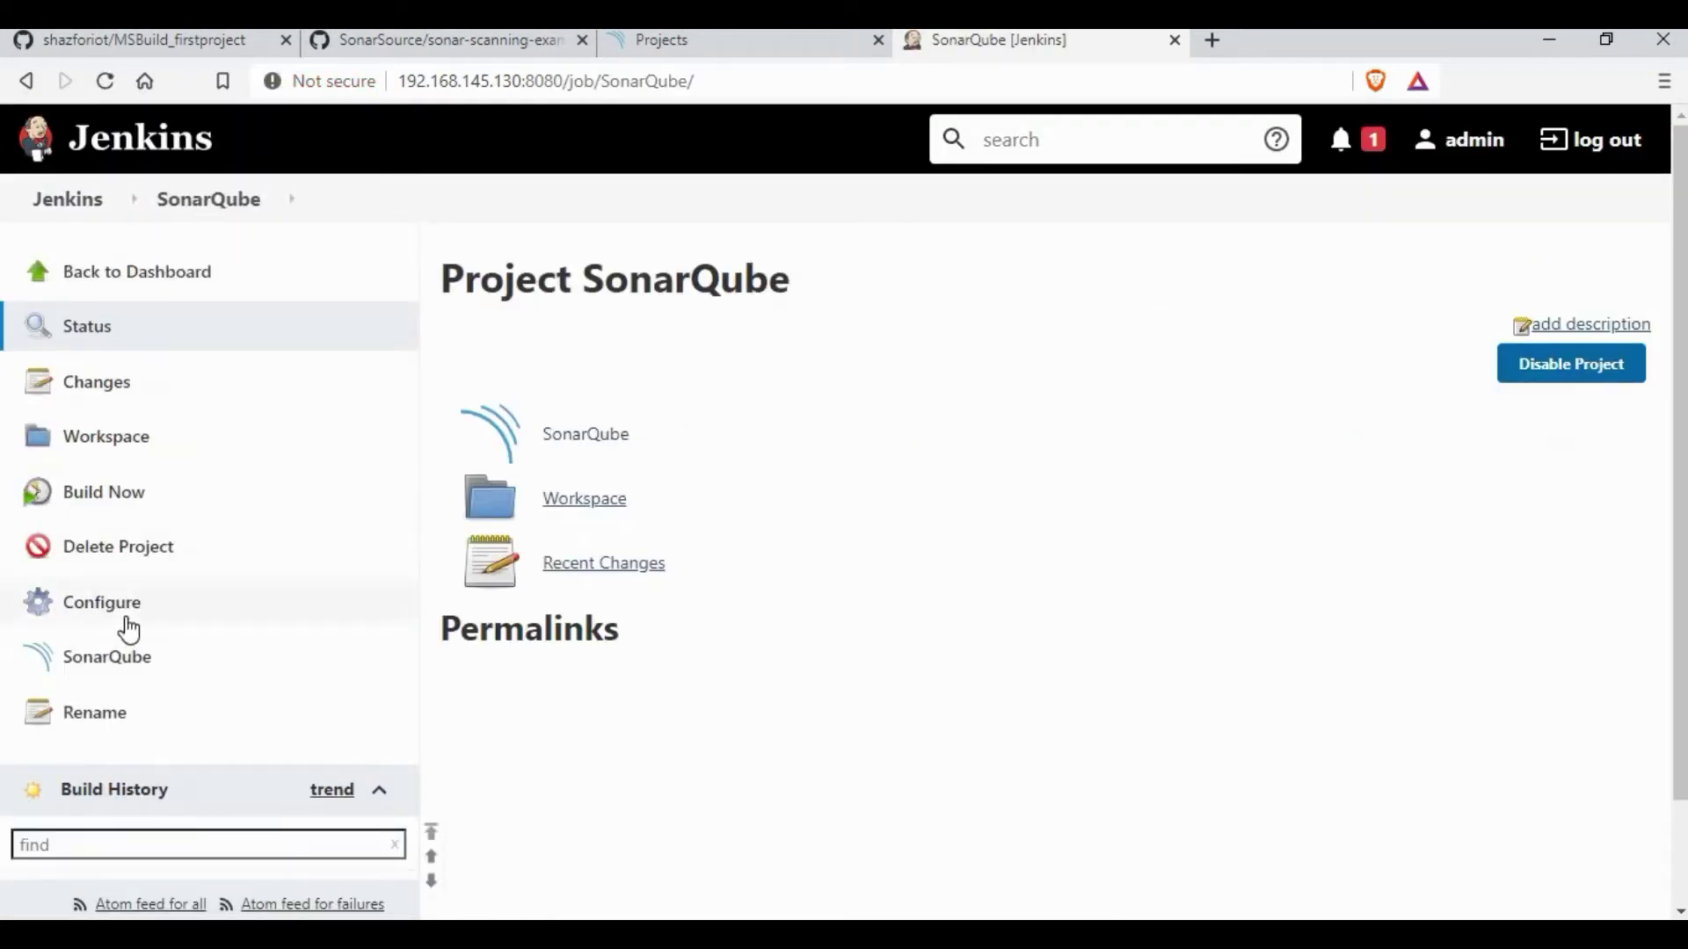
pyautogui.click(129, 619)
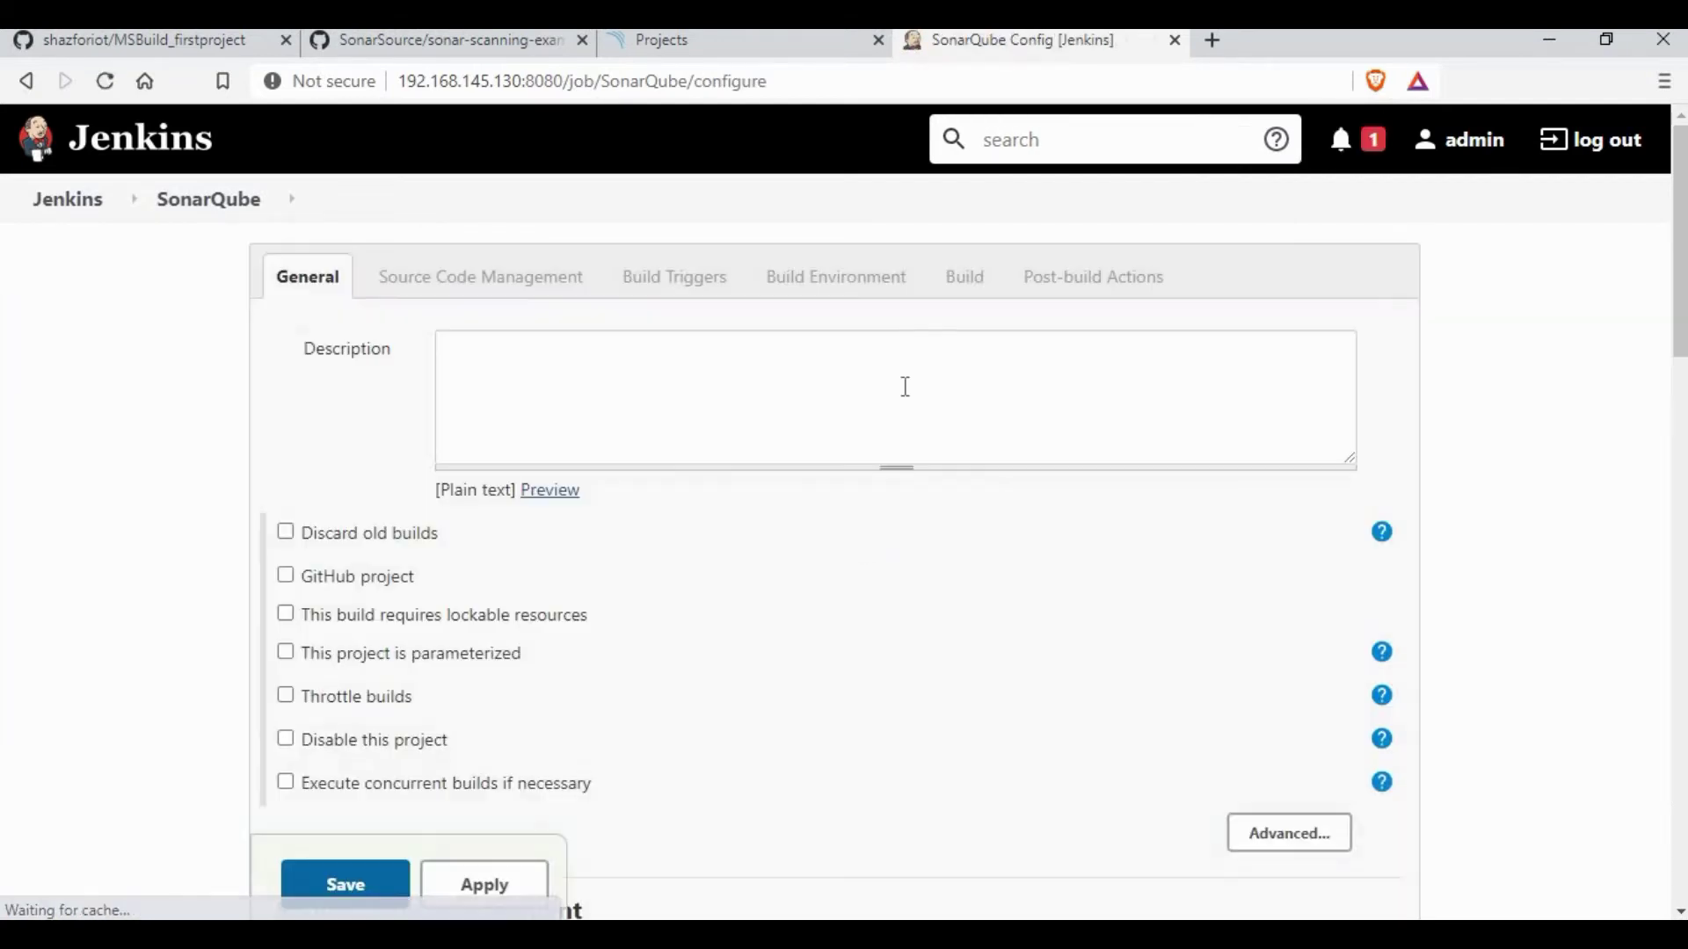
pyautogui.click(964, 277)
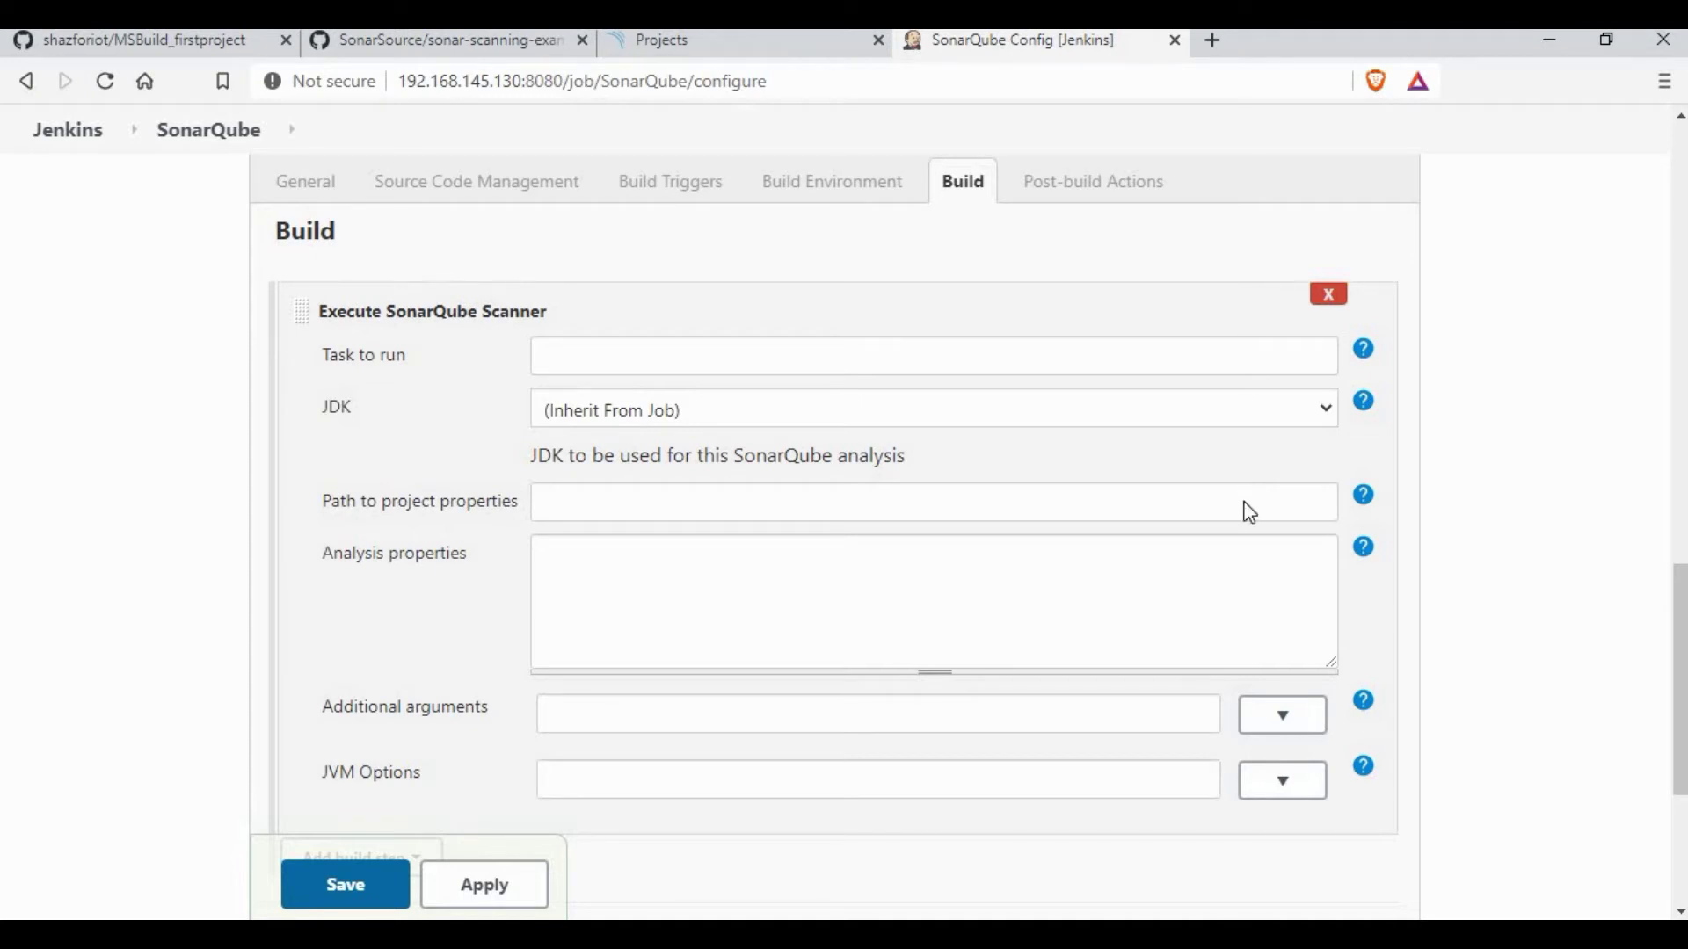
pyautogui.scroll(12, 1249, 512)
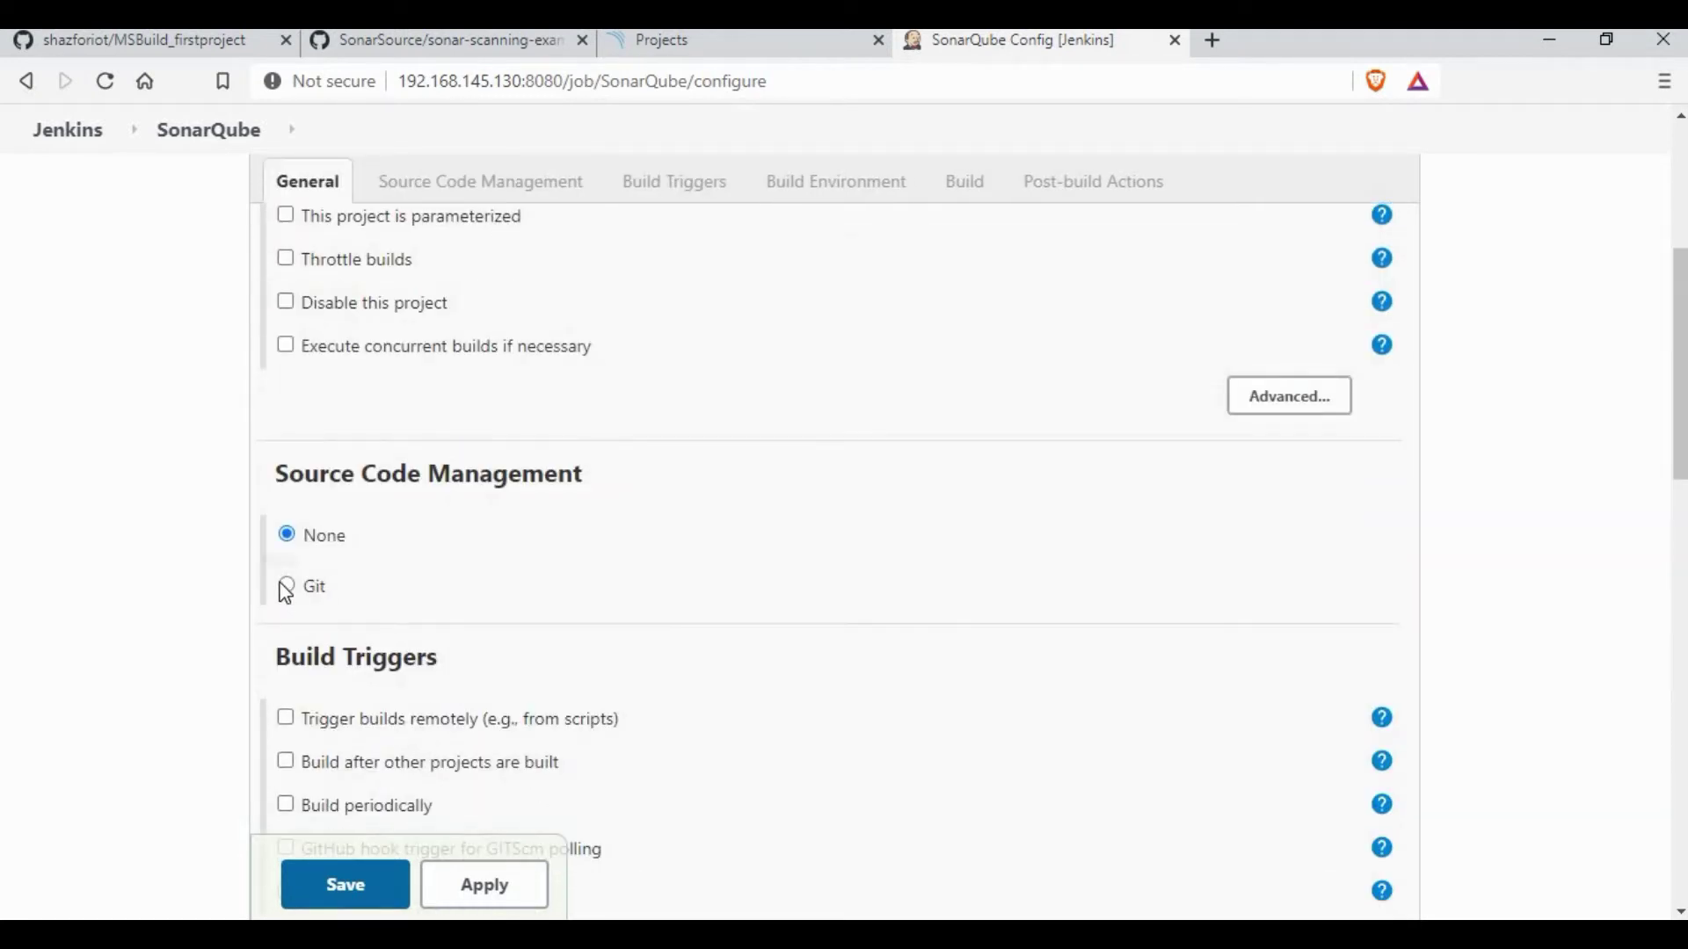
pyautogui.click(287, 587)
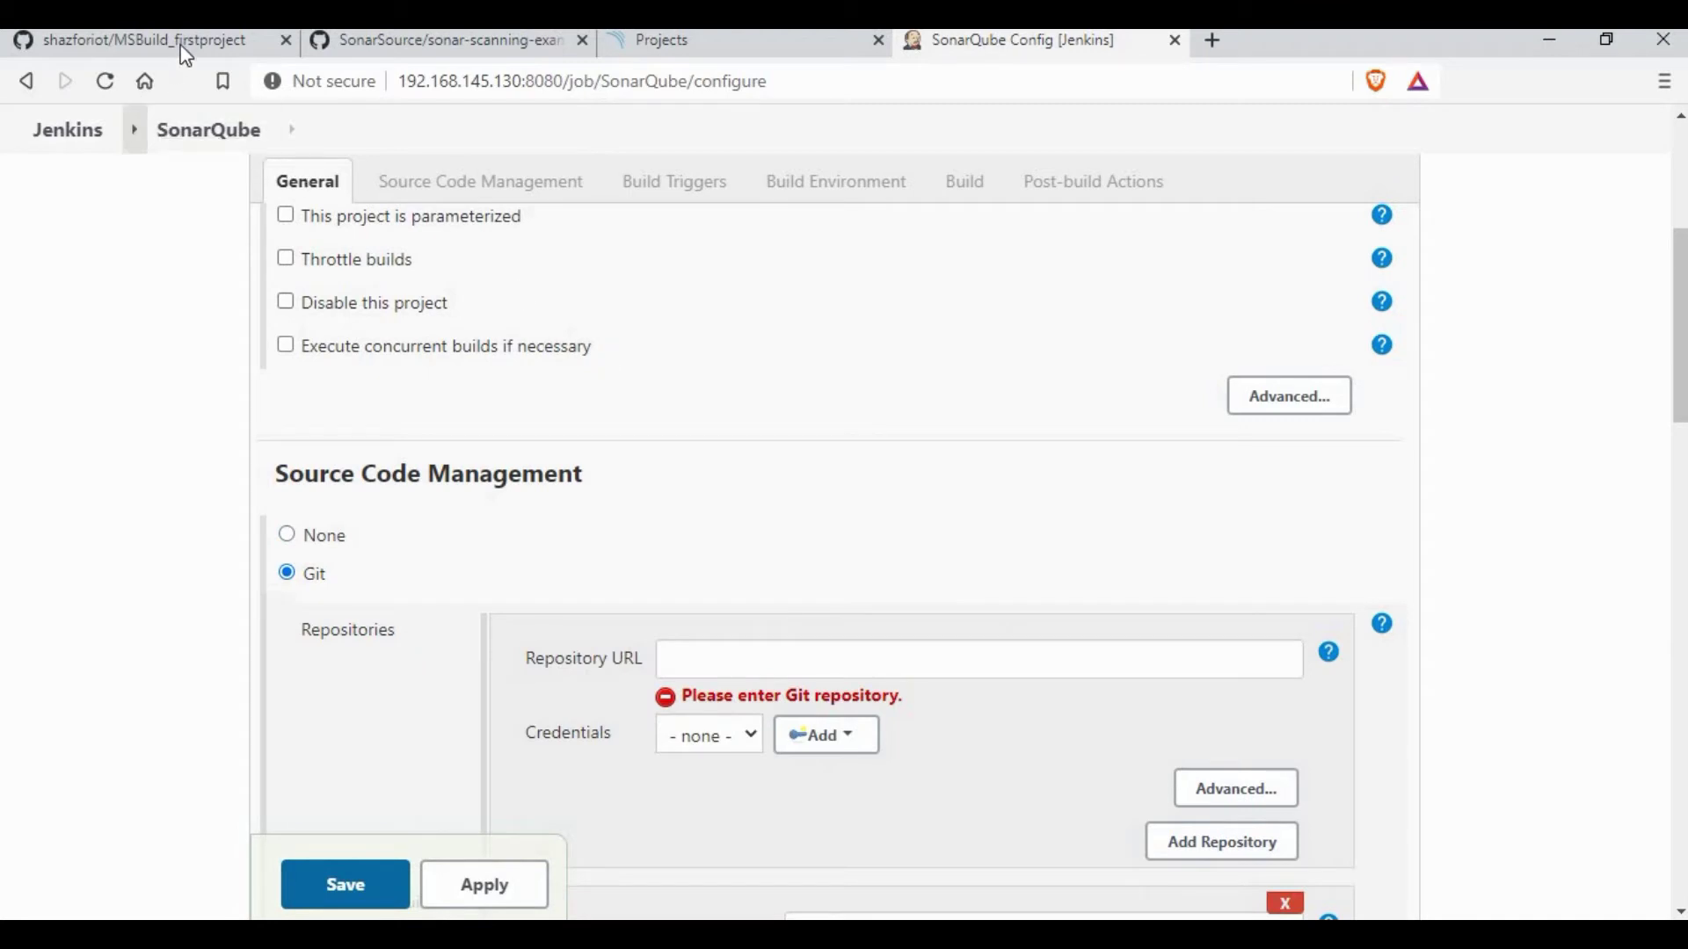
# Step: Paste the MSBuild_firstproject GitHub clone URL into the Repository URL field
pyautogui.click(183, 42)
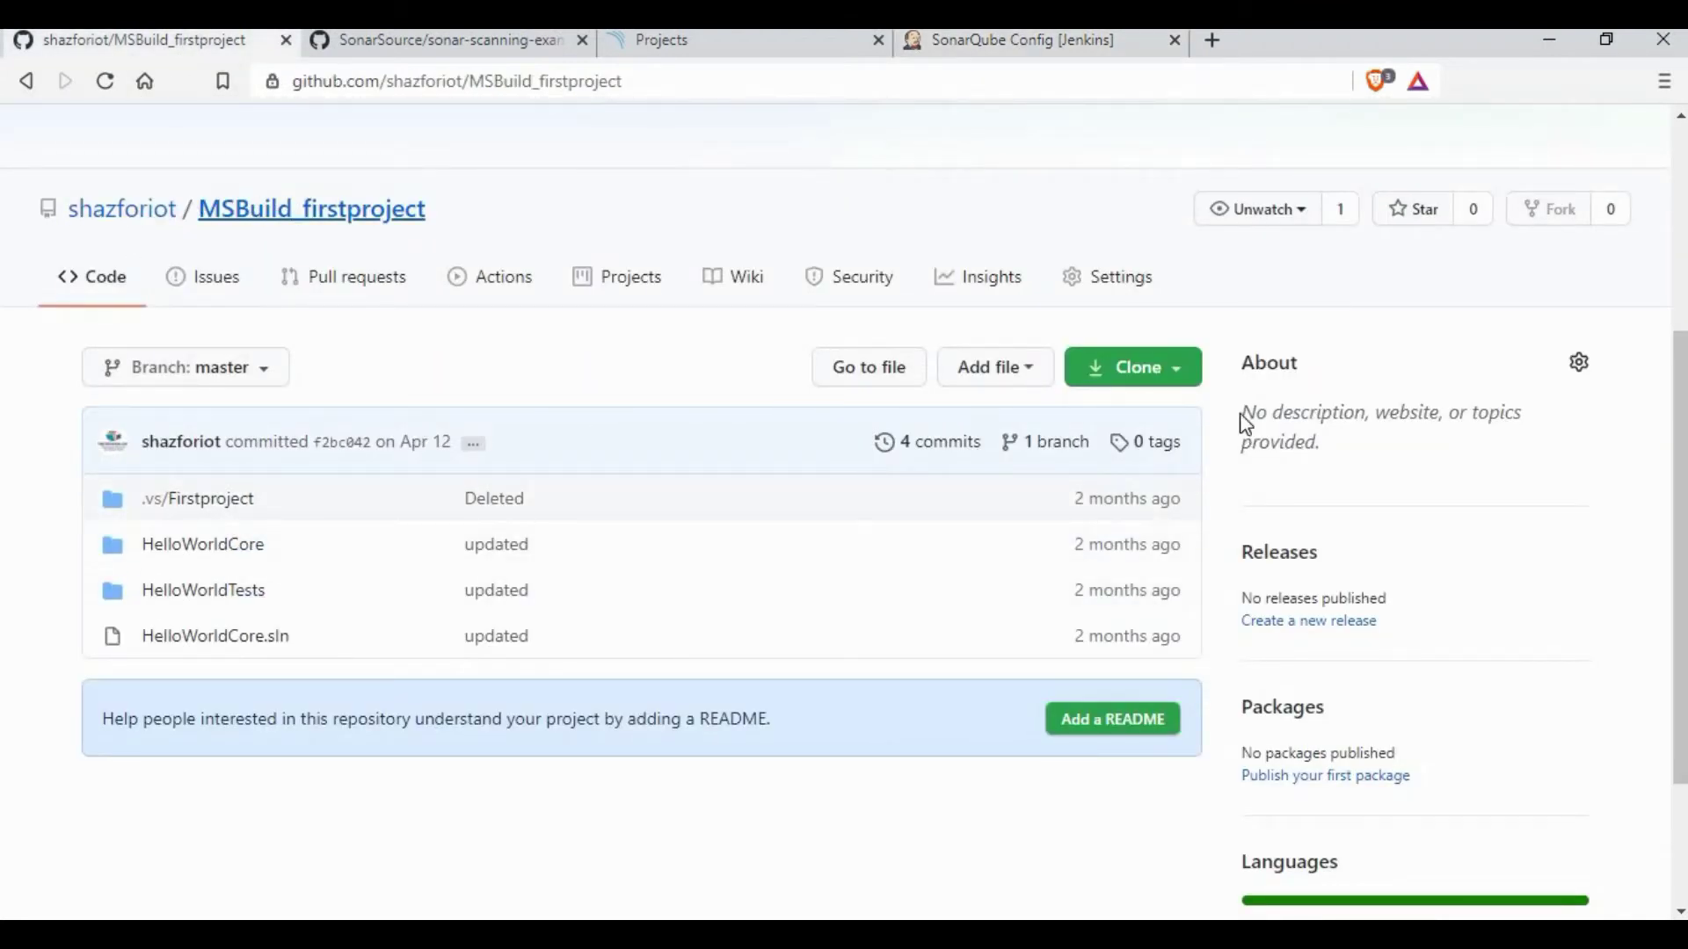
pyautogui.click(1178, 369)
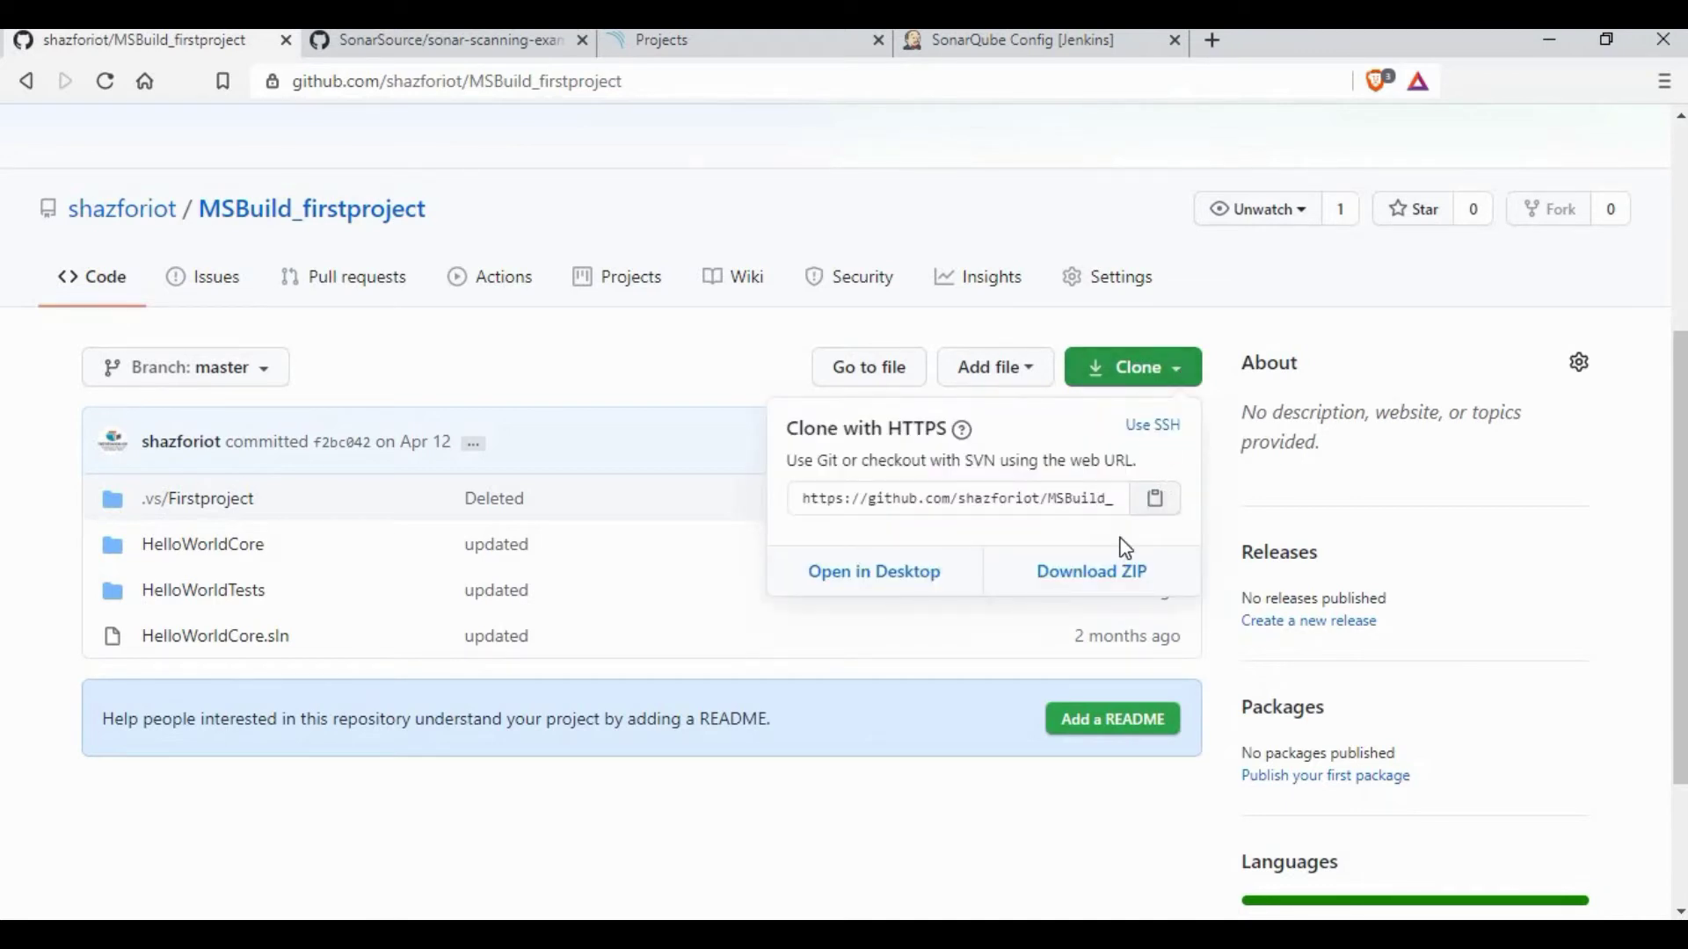
pyautogui.click(613, 694)
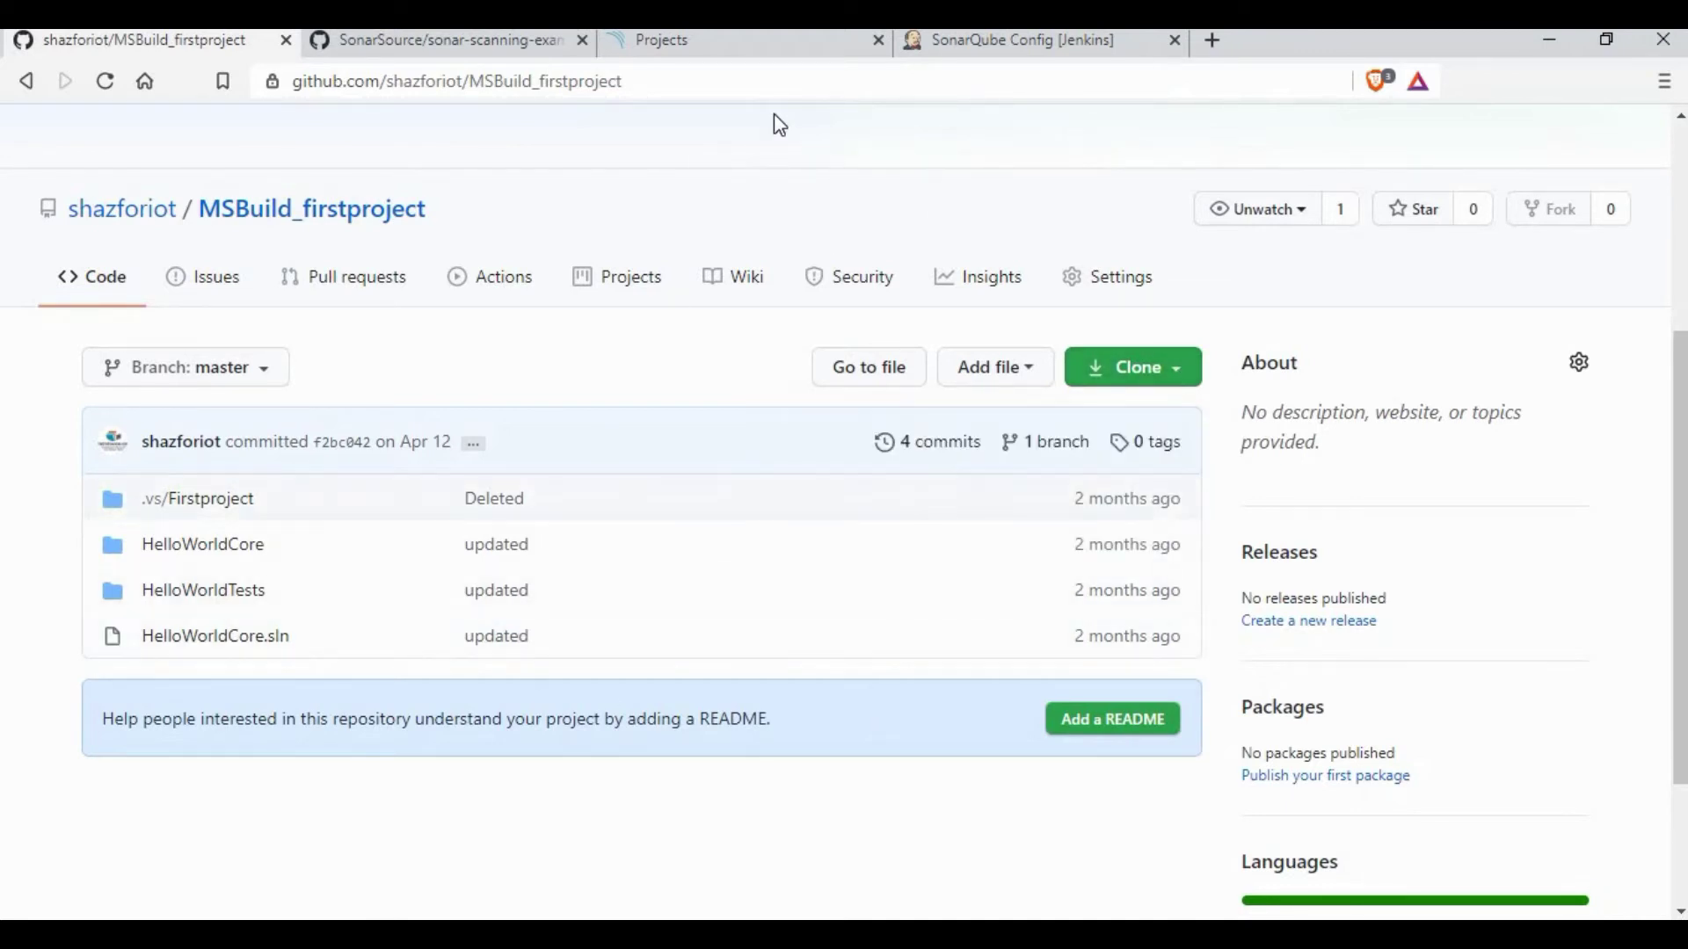
pyautogui.click(974, 49)
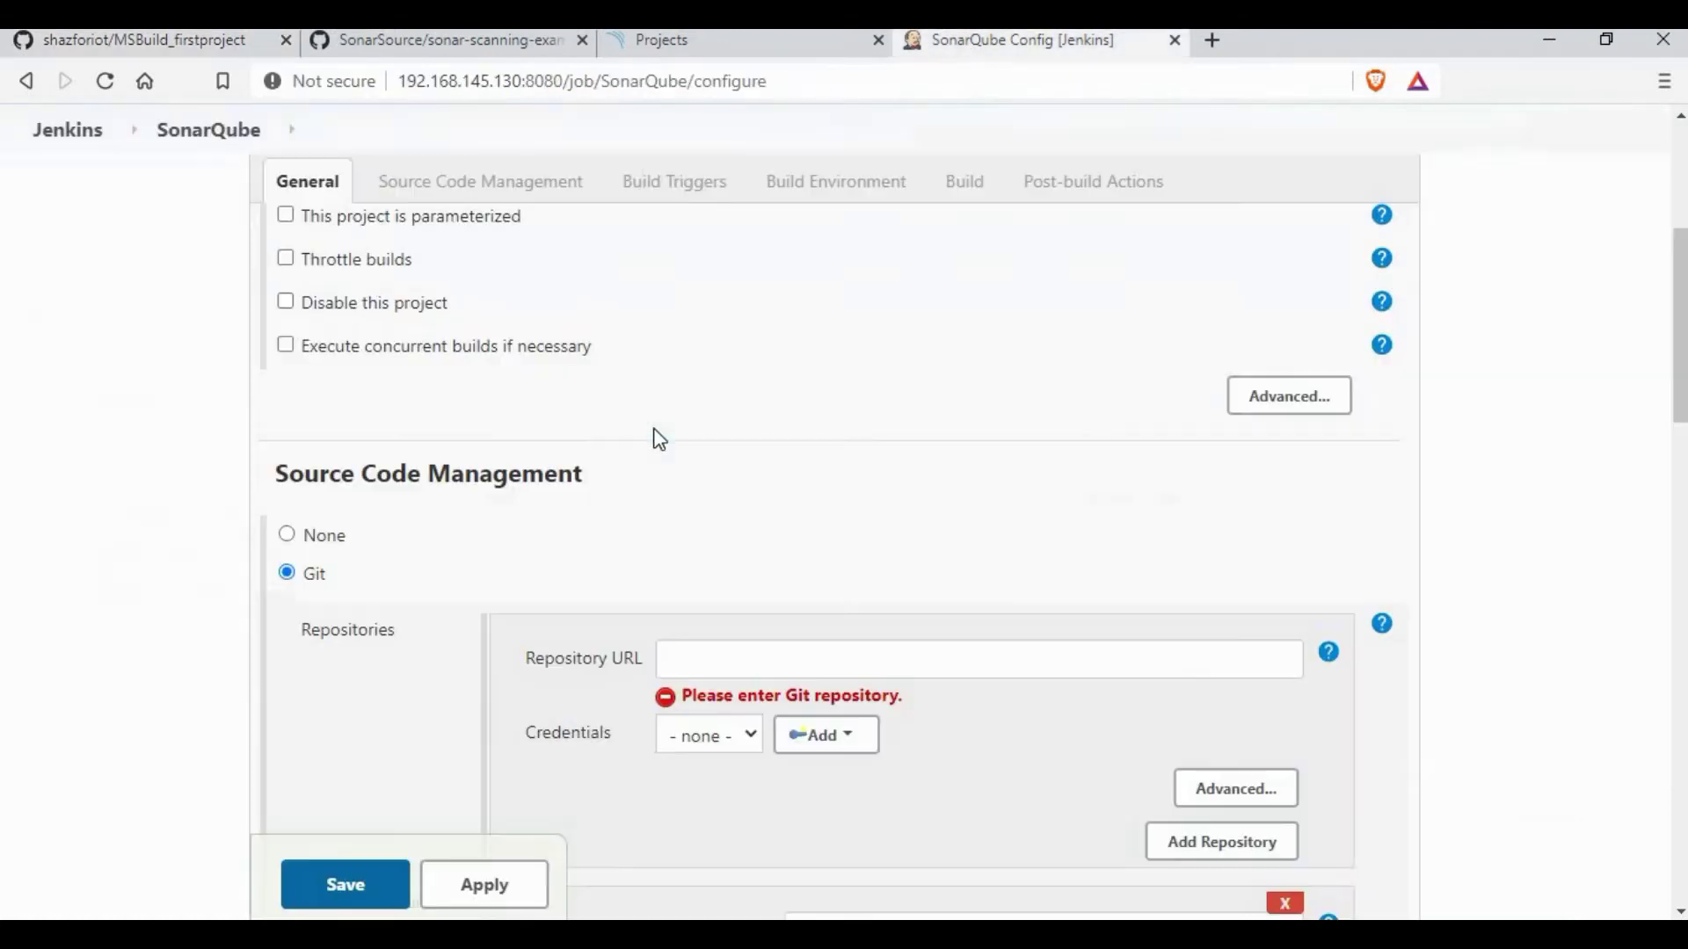
pyautogui.click(809, 645)
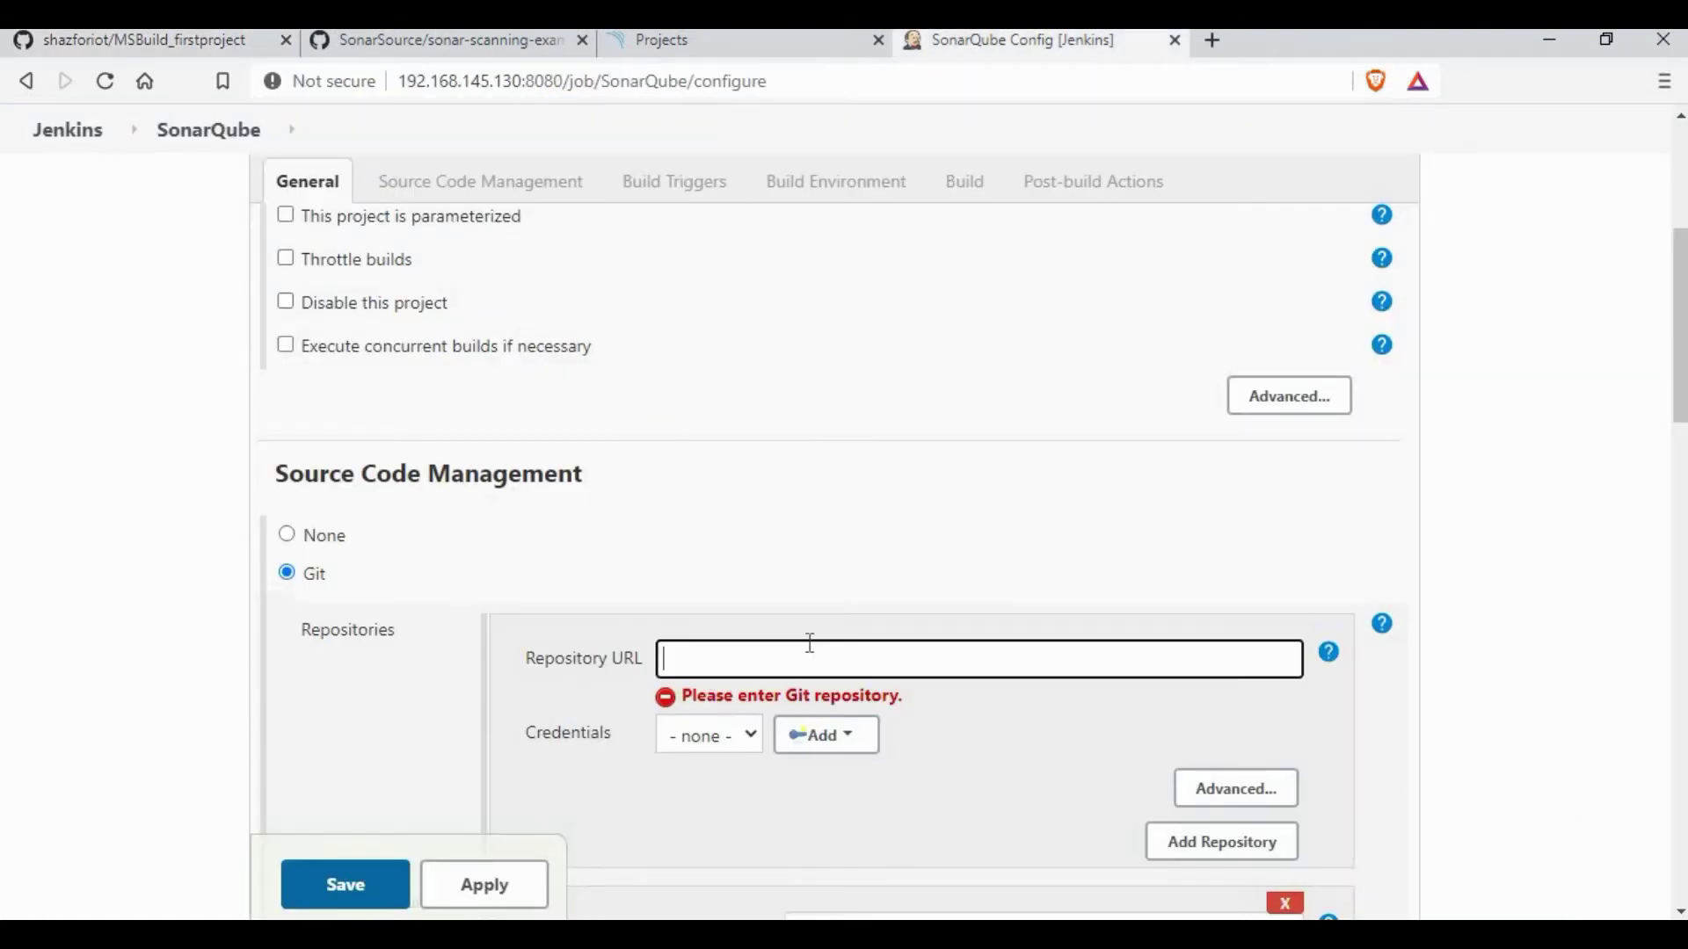
pyautogui.write('https://github.com/shazforiot/MSBuild_firstproject.git')
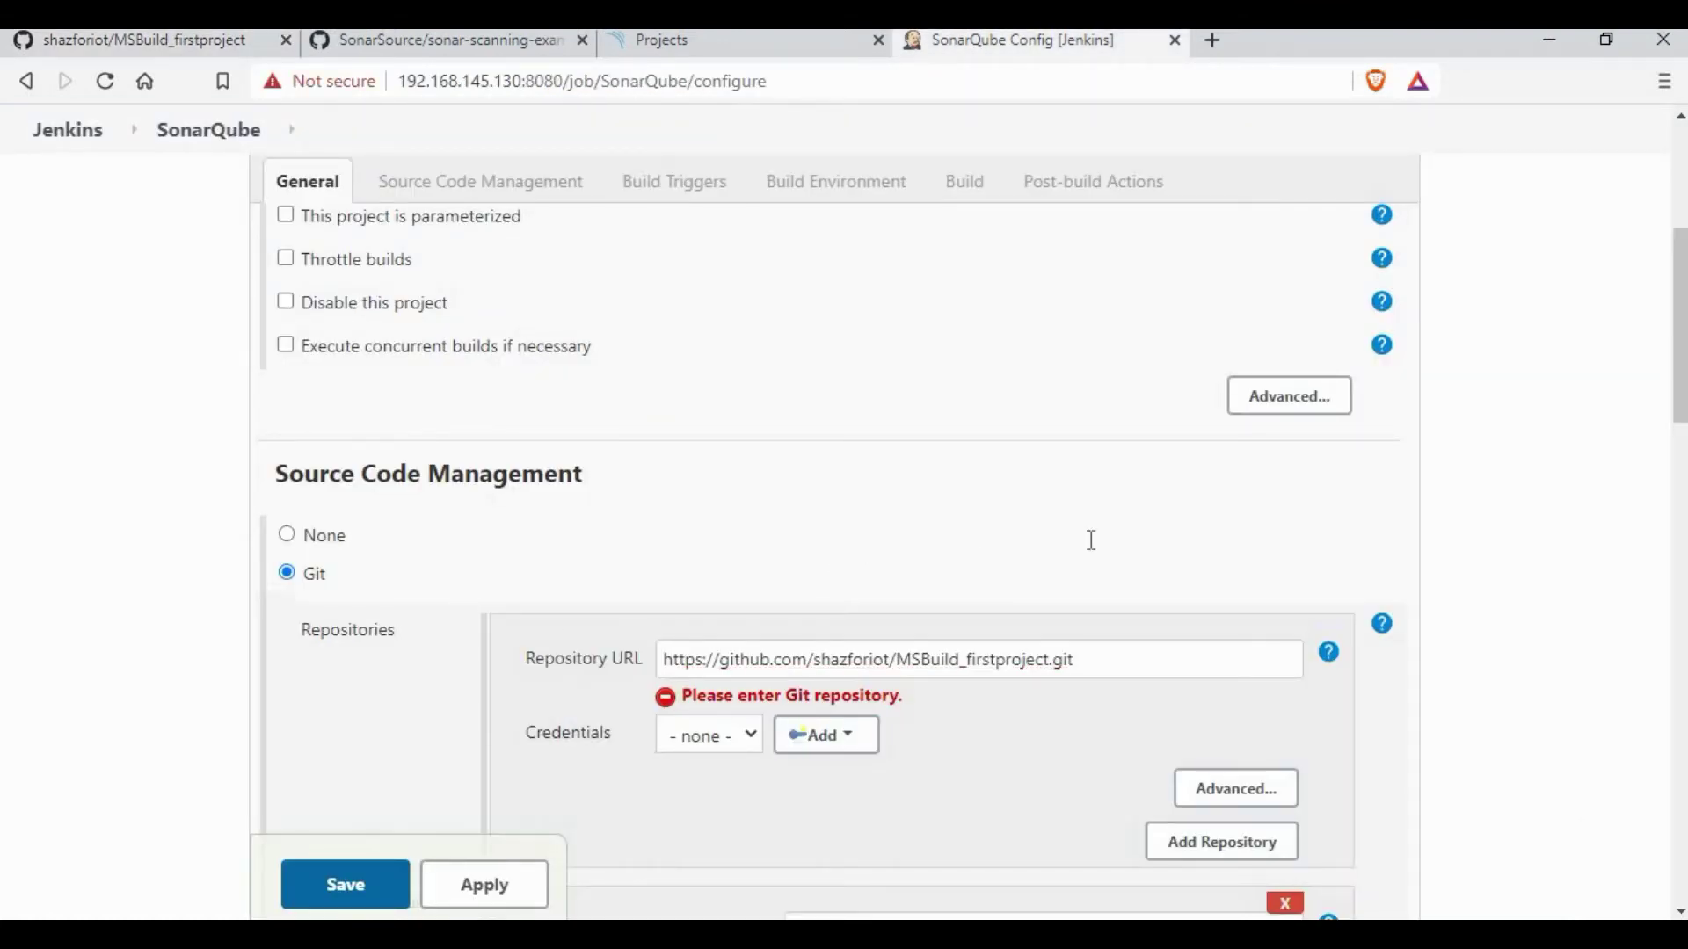
pyautogui.scroll(-4, 1091, 540)
pyautogui.scroll(-14, 943, 448)
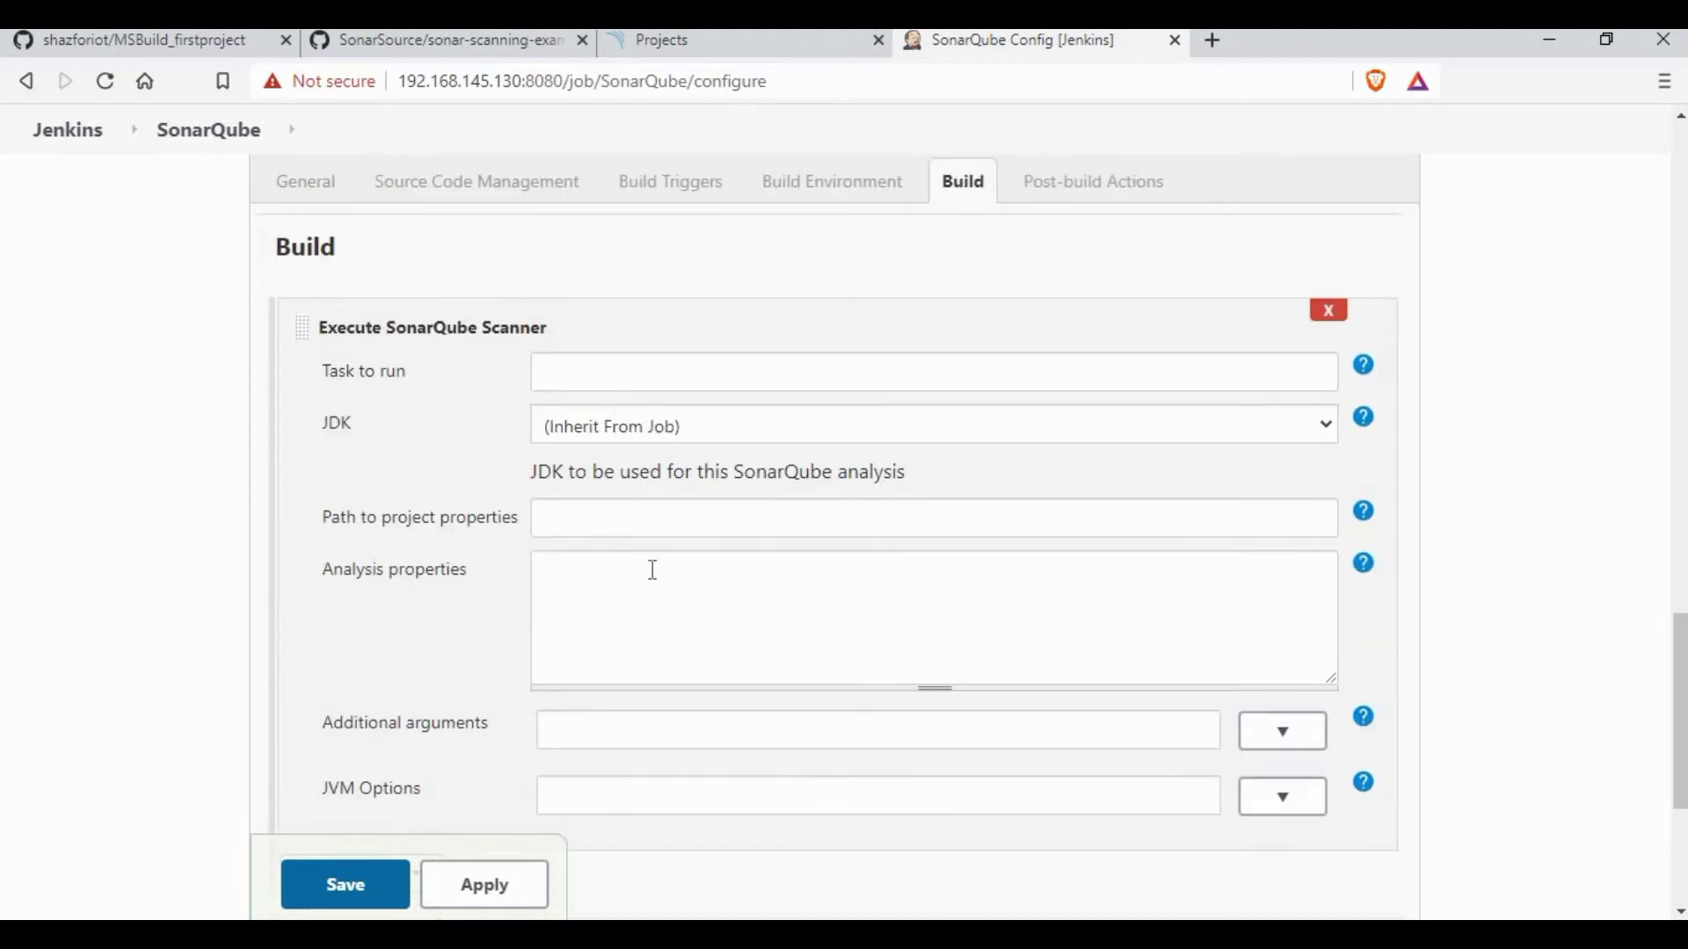
# Step: Paste the sonar.projectKey=sonarqube, login and password lines into the scanner's Analysis properties
pyautogui.click(637, 598)
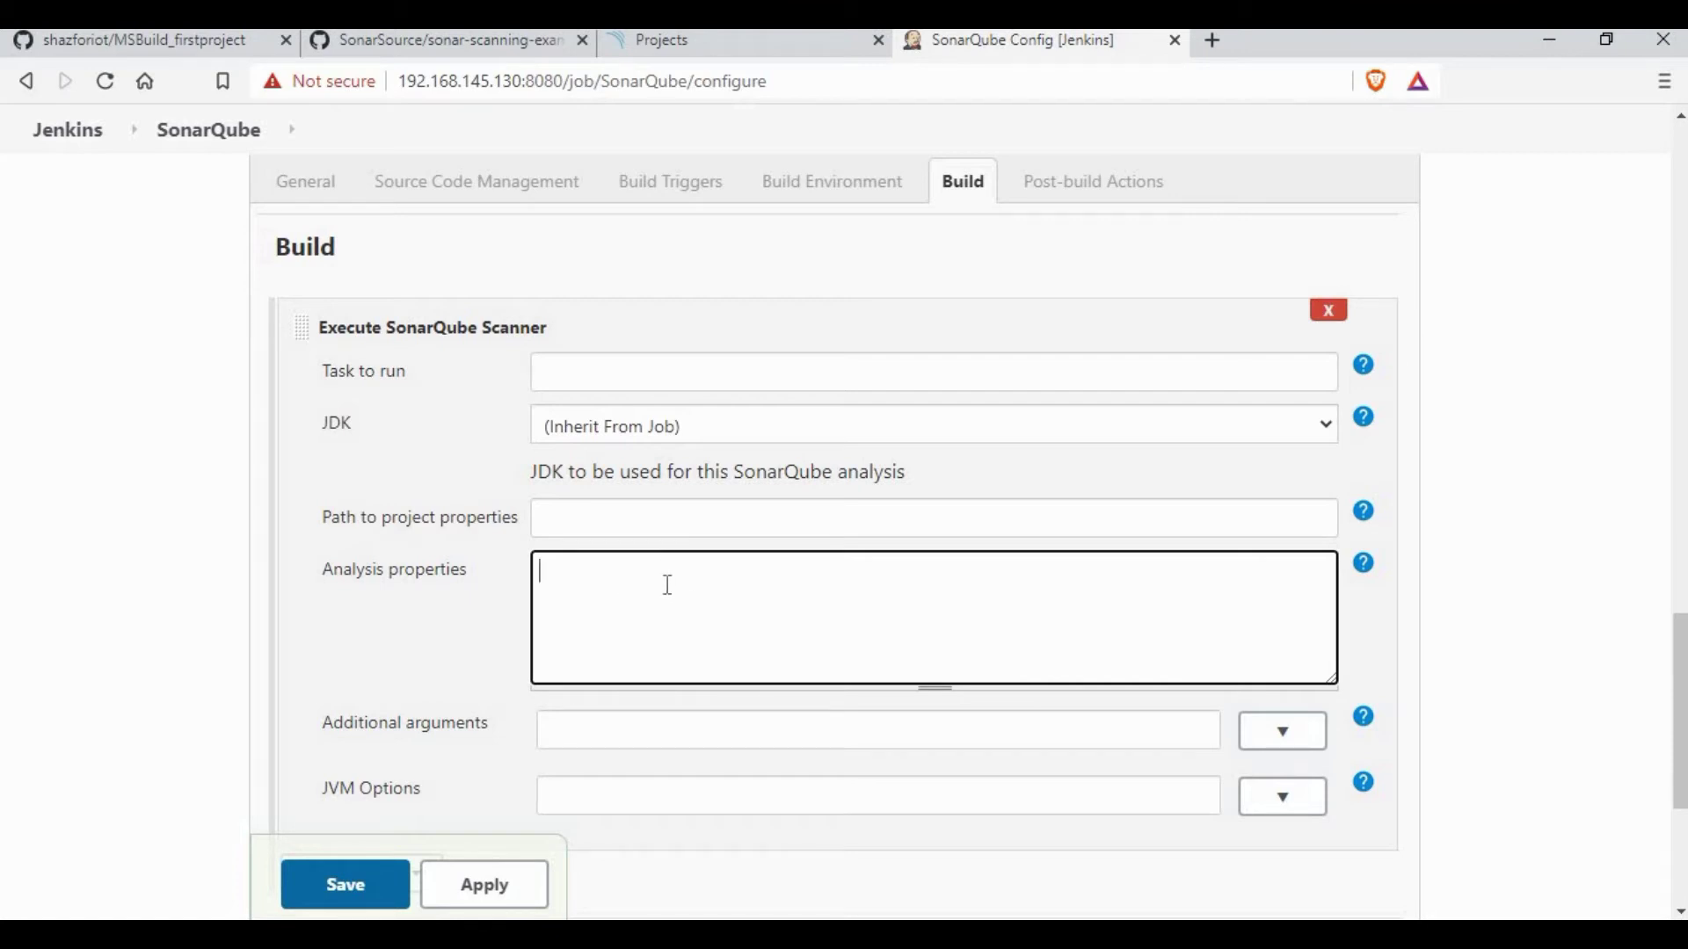
pyautogui.write('sonar.projectKey=sonarqube')
pyautogui.moveTo(539, 572); pyautogui.dragTo(669, 575)
pyautogui.click(678, 577)
pyautogui.moveTo(682, 577); pyautogui.dragTo(678, 576)
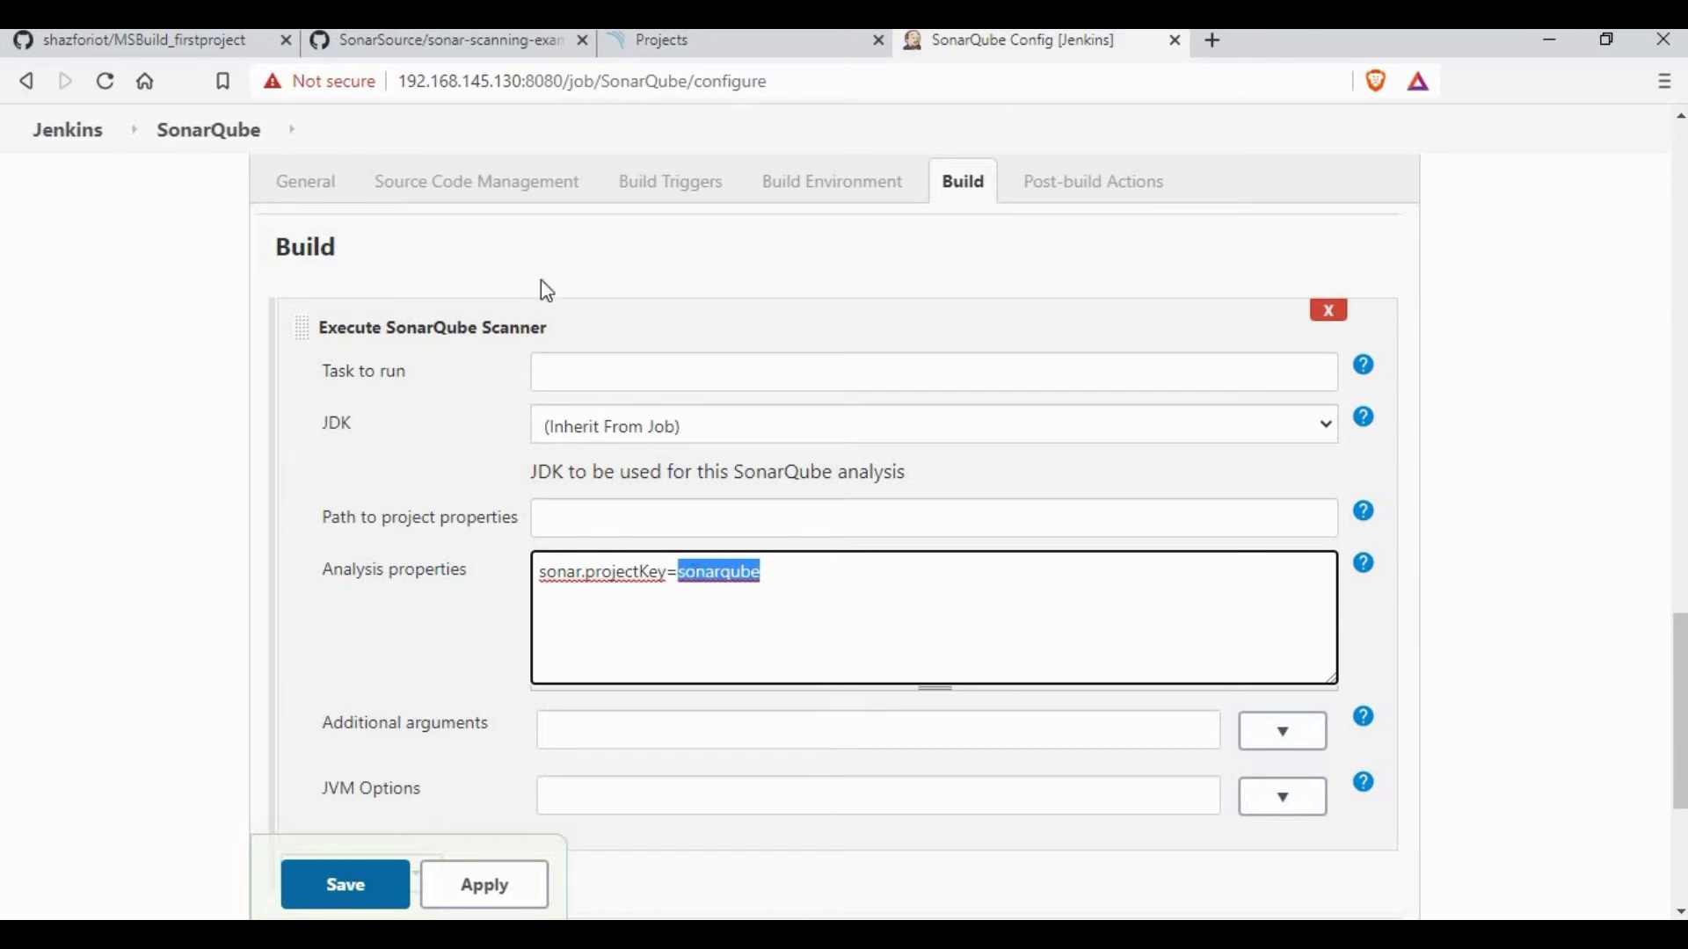
pyautogui.hotkey('ctrl', 'shift', 'Tab')
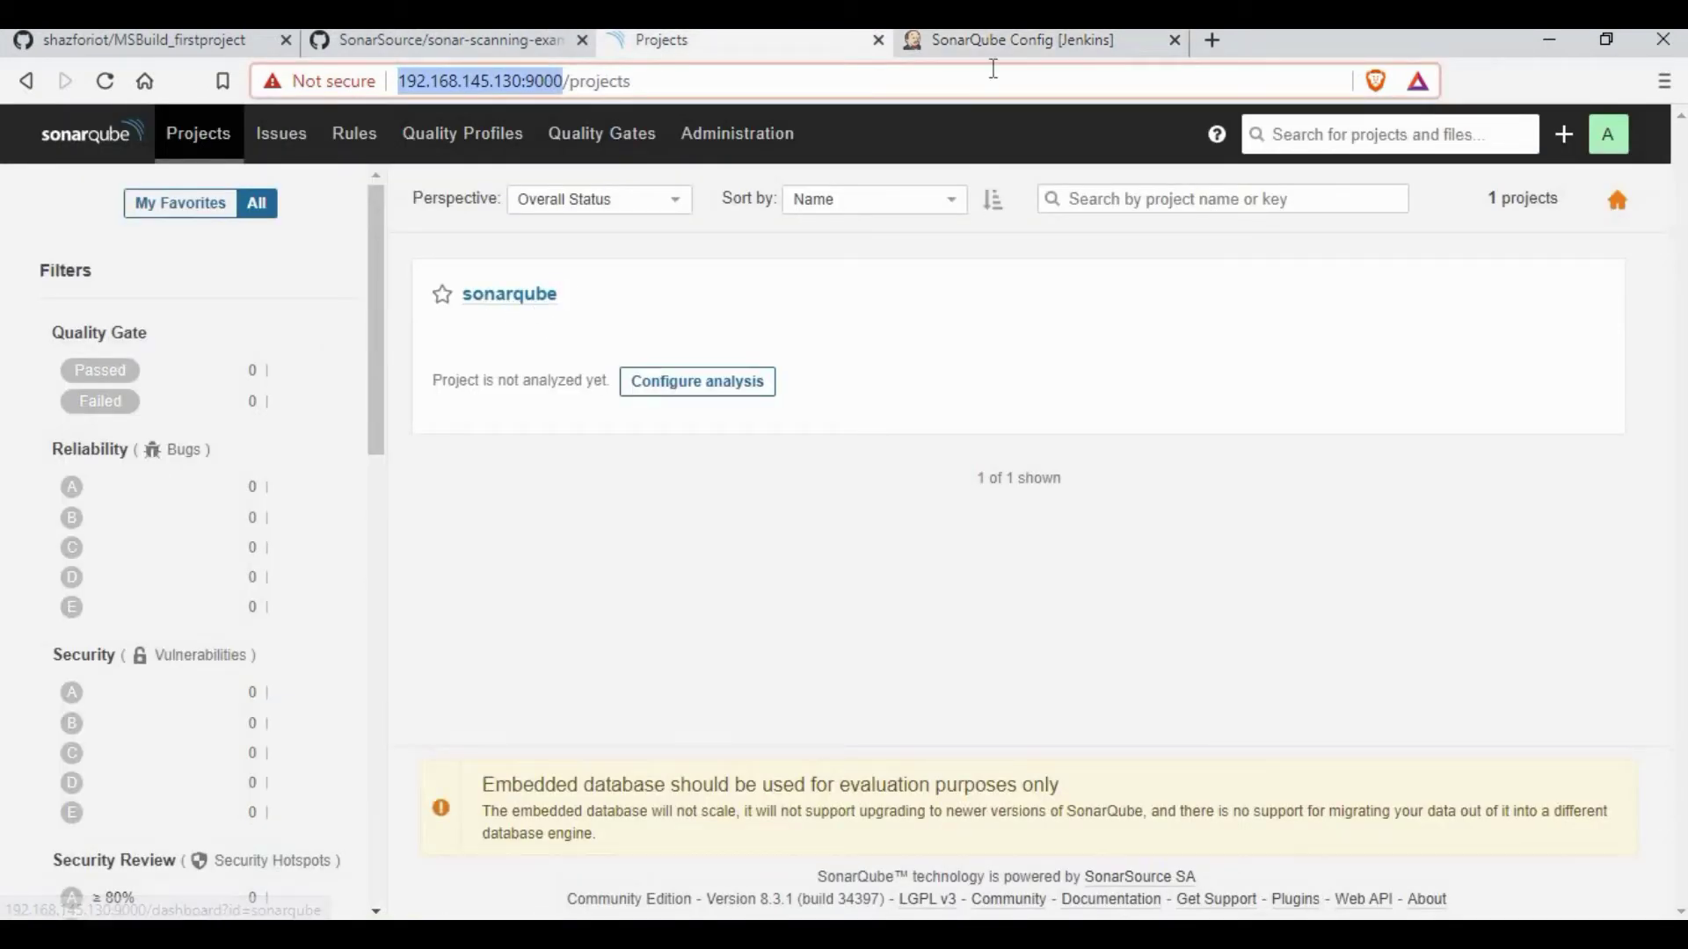
pyautogui.hotkey('ctrl', 'Tab')
pyautogui.click(799, 573)
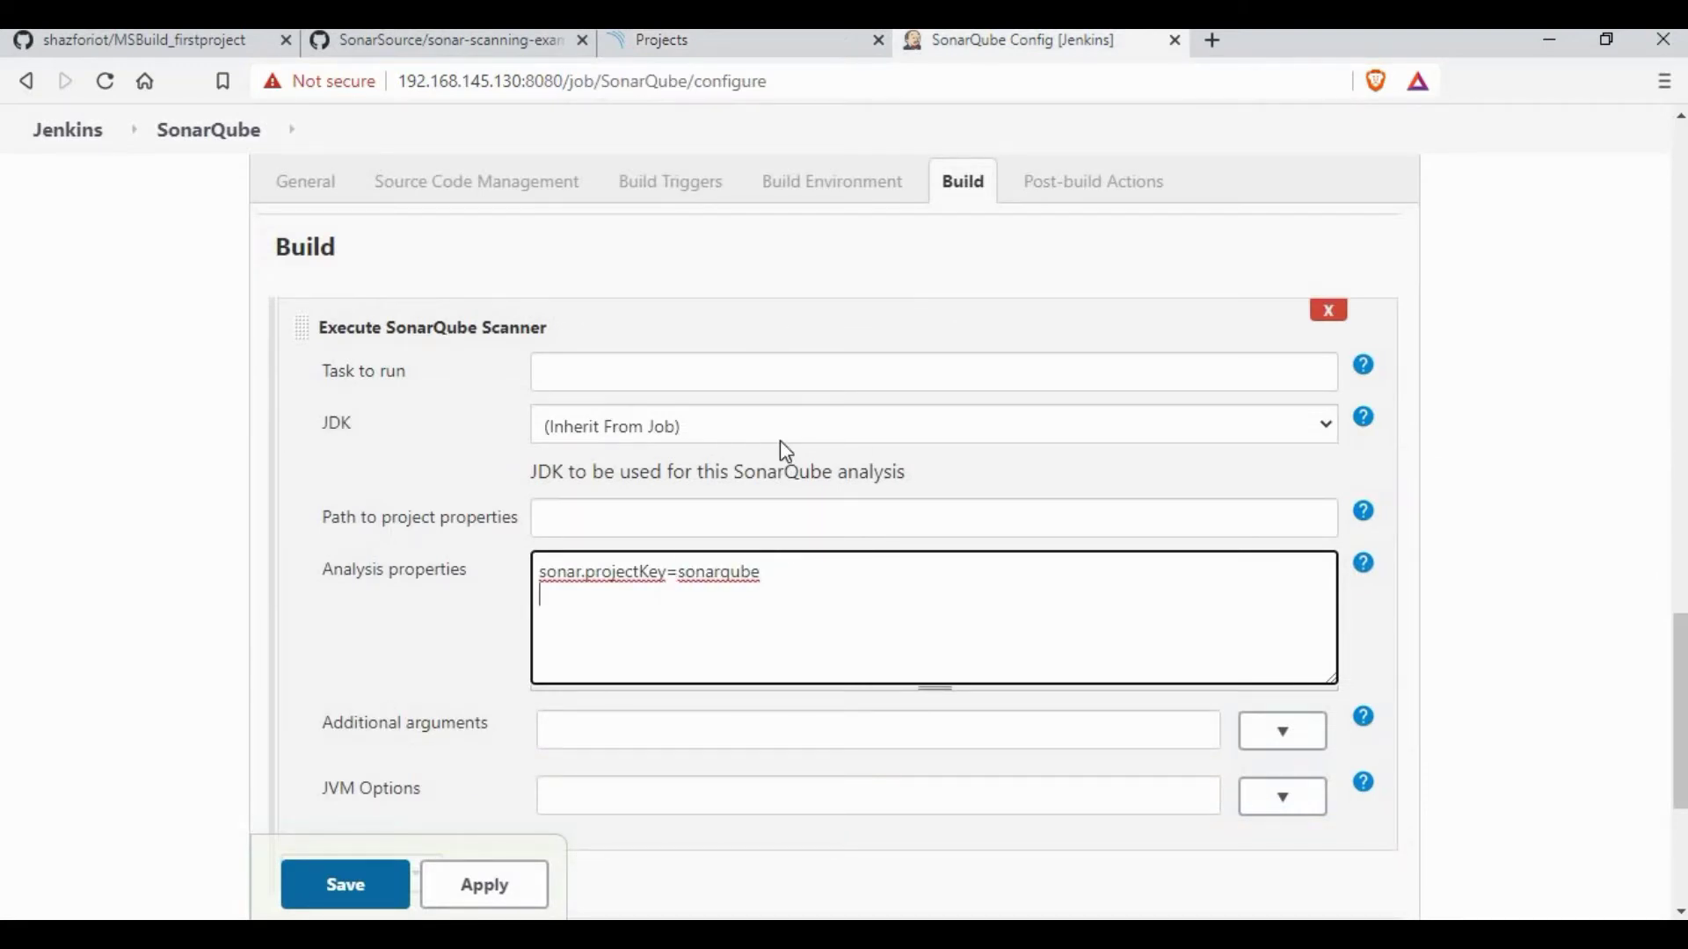
pyautogui.hotkey('ctrl', 'v')
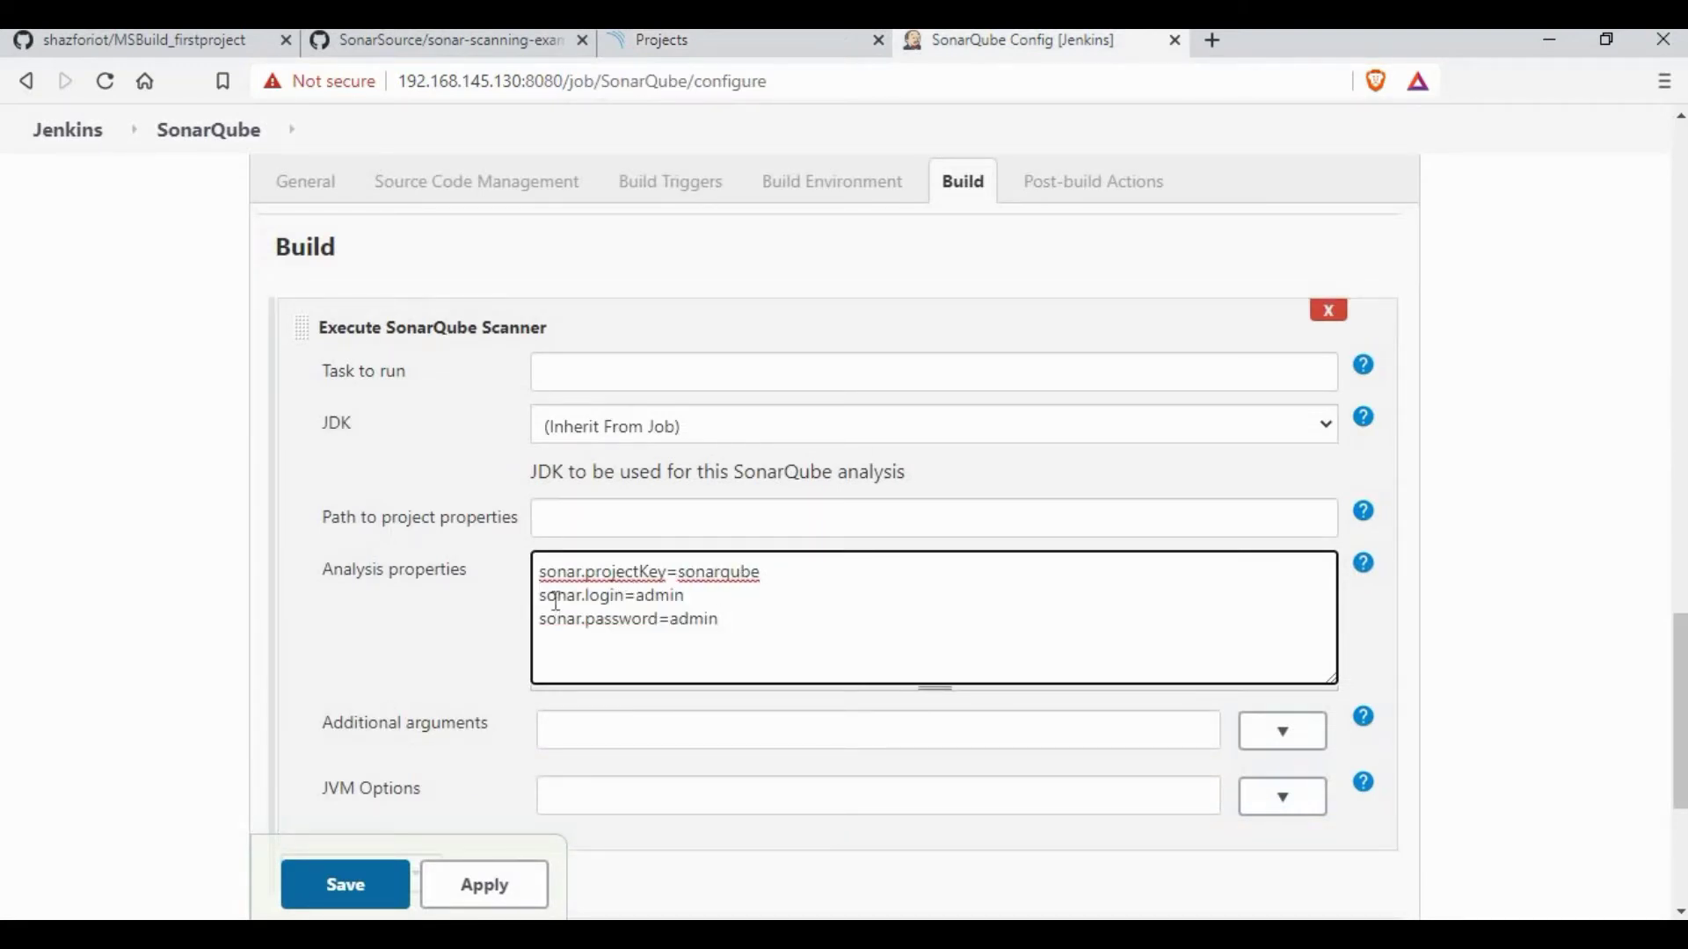
pyautogui.moveTo(539, 595)
pyautogui.mouseDown()
pyautogui.moveTo(688, 597)
pyautogui.moveTo(602, 618)
pyautogui.moveTo(539, 595)
pyautogui.mouseUp()
pyautogui.click(770, 616)
# Step: Add a sonar.sources line with the job's /var/jenkins_home/workspace path, correcting its capital letters
pyautogui.press('Return')
pyautogui.write('sonar.sources=/var/jenk')
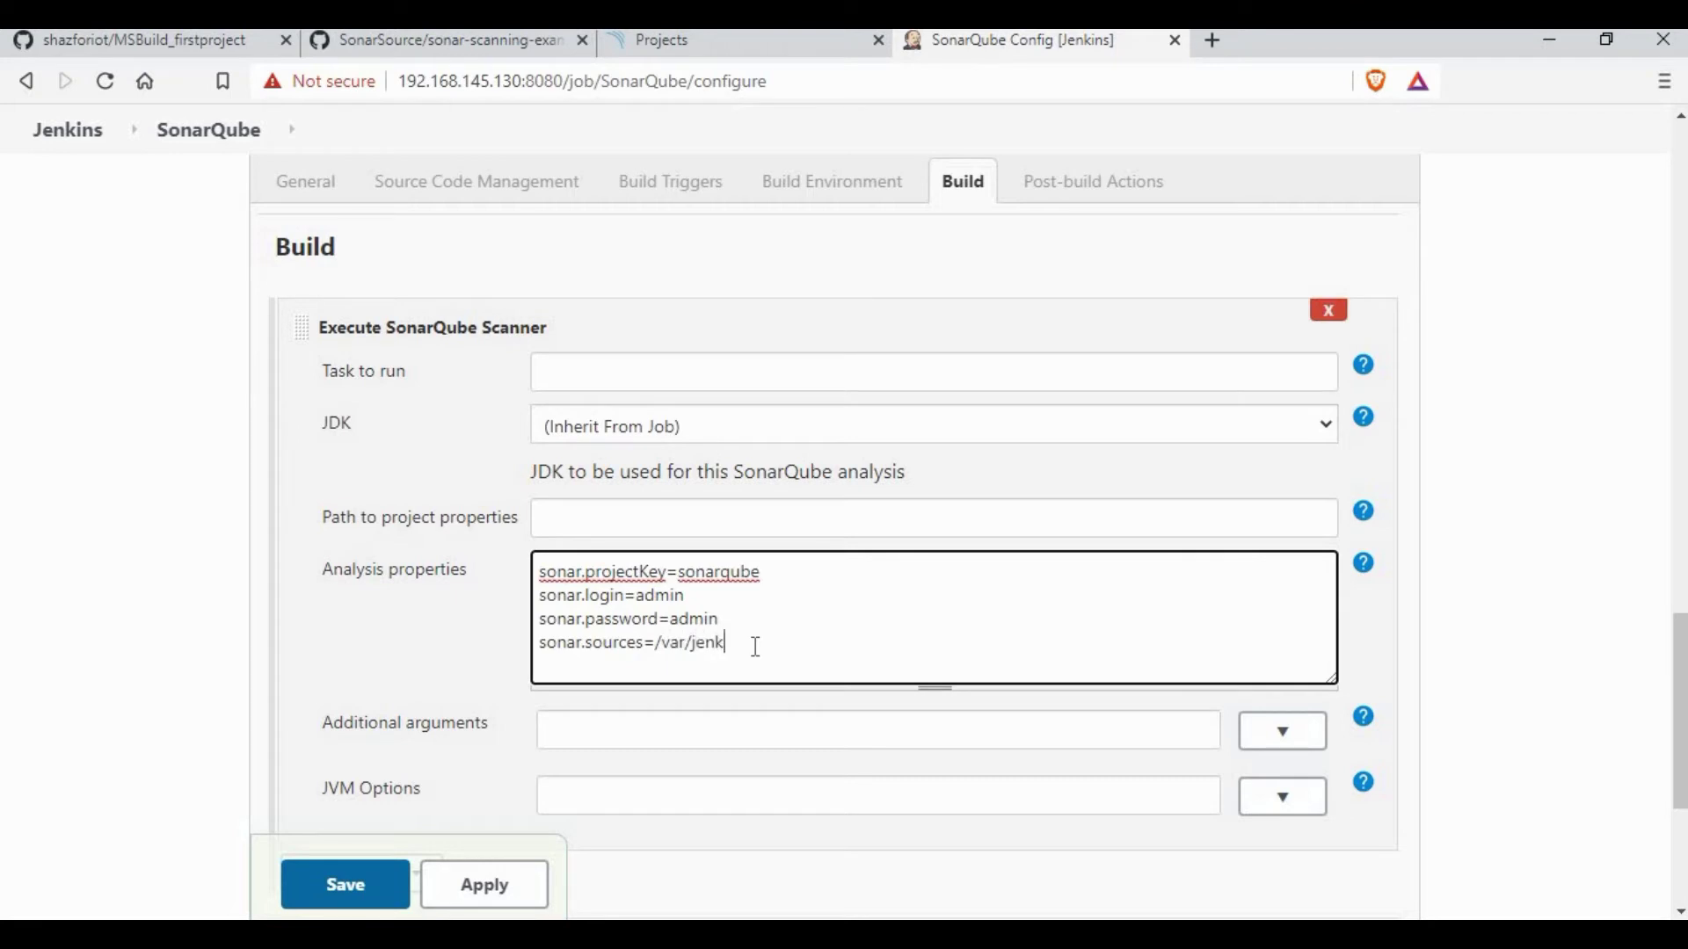
pyautogui.write('ins_home/workspace/sonarqube')
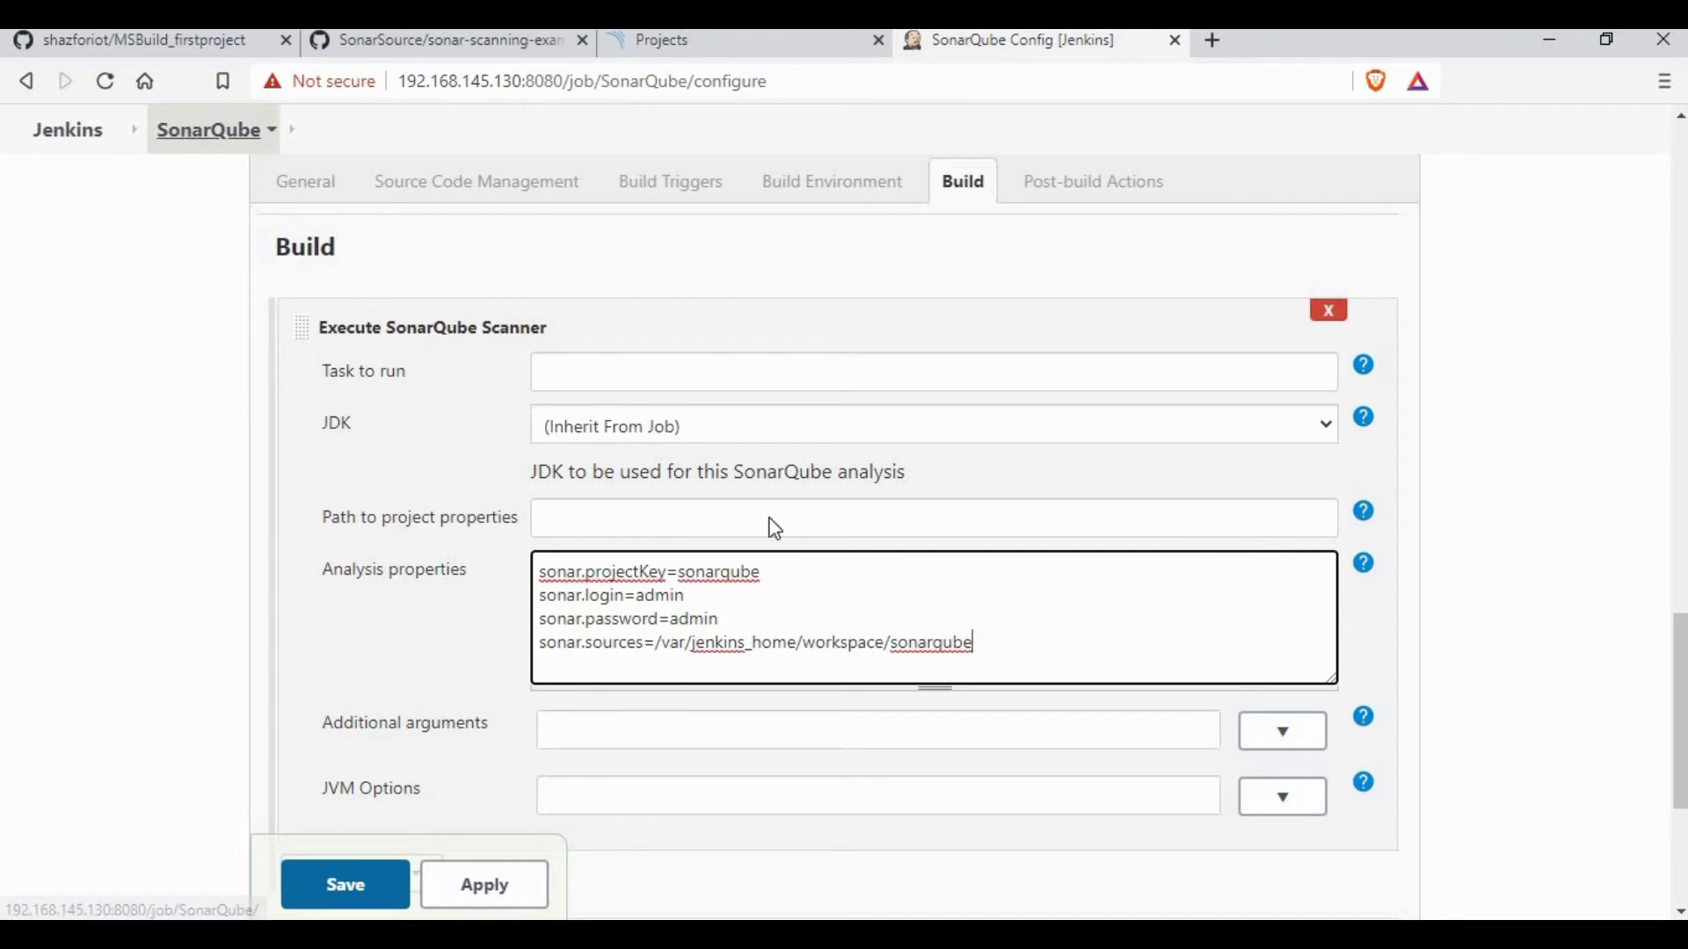
pyautogui.click(891, 643)
pyautogui.press('Delete')
pyautogui.write('S')
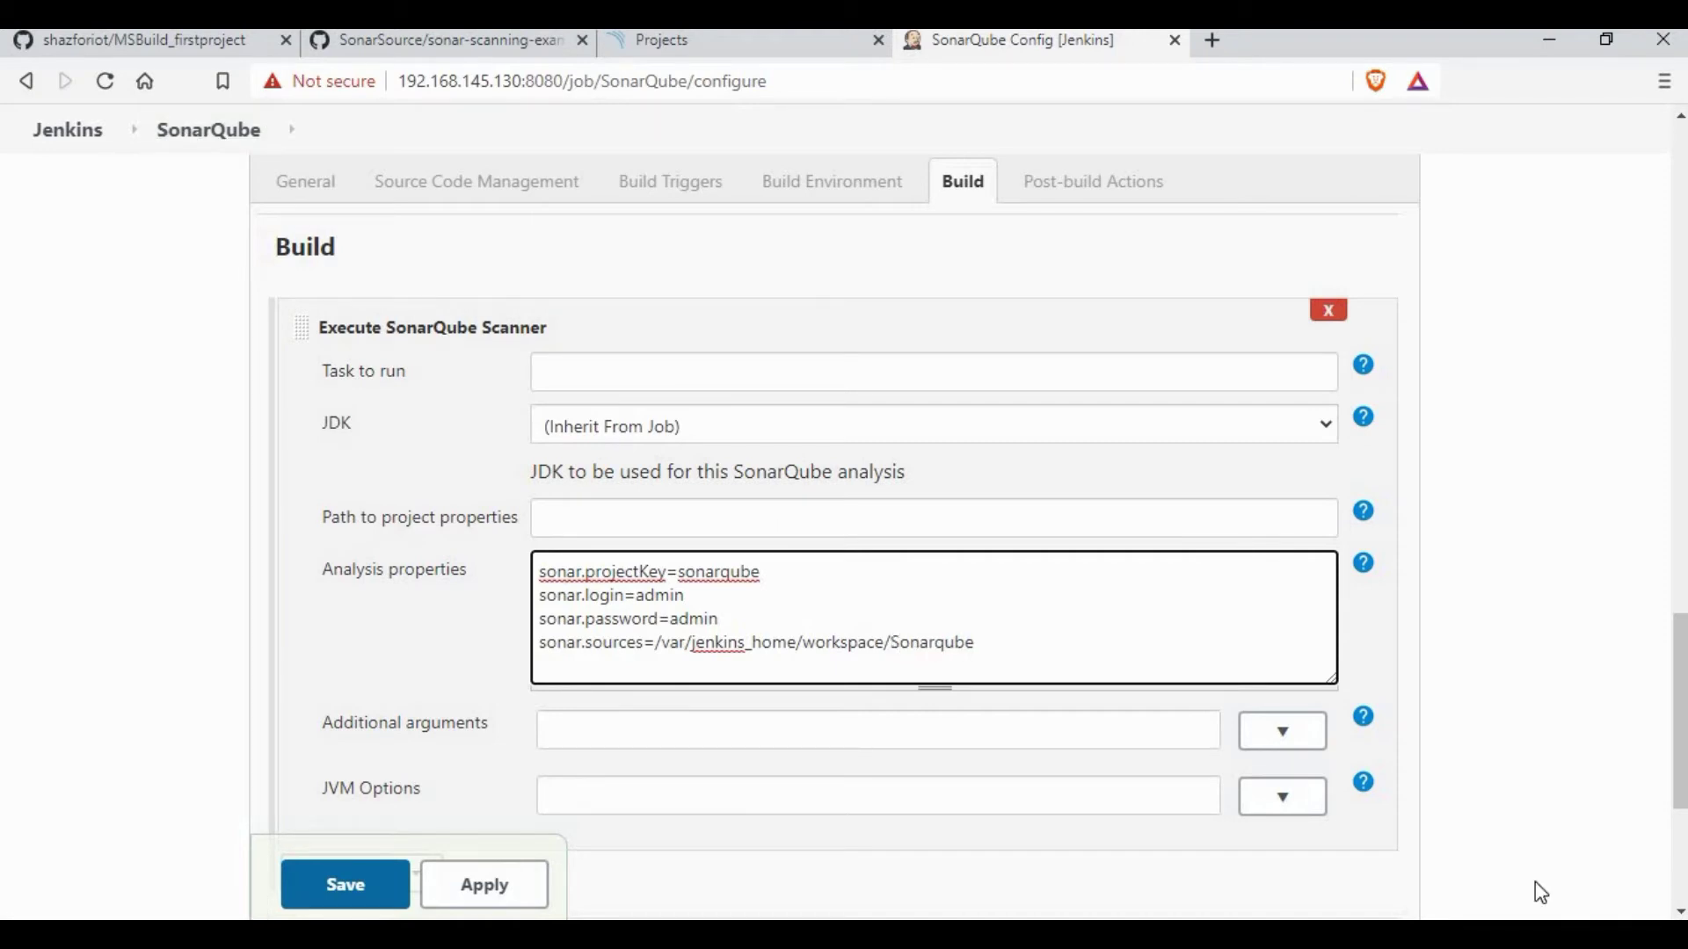
pyautogui.click(951, 643)
pyautogui.press('Delete')
pyautogui.write('Q')
pyautogui.click(1020, 633)
pyautogui.write('sonar.host.url=')
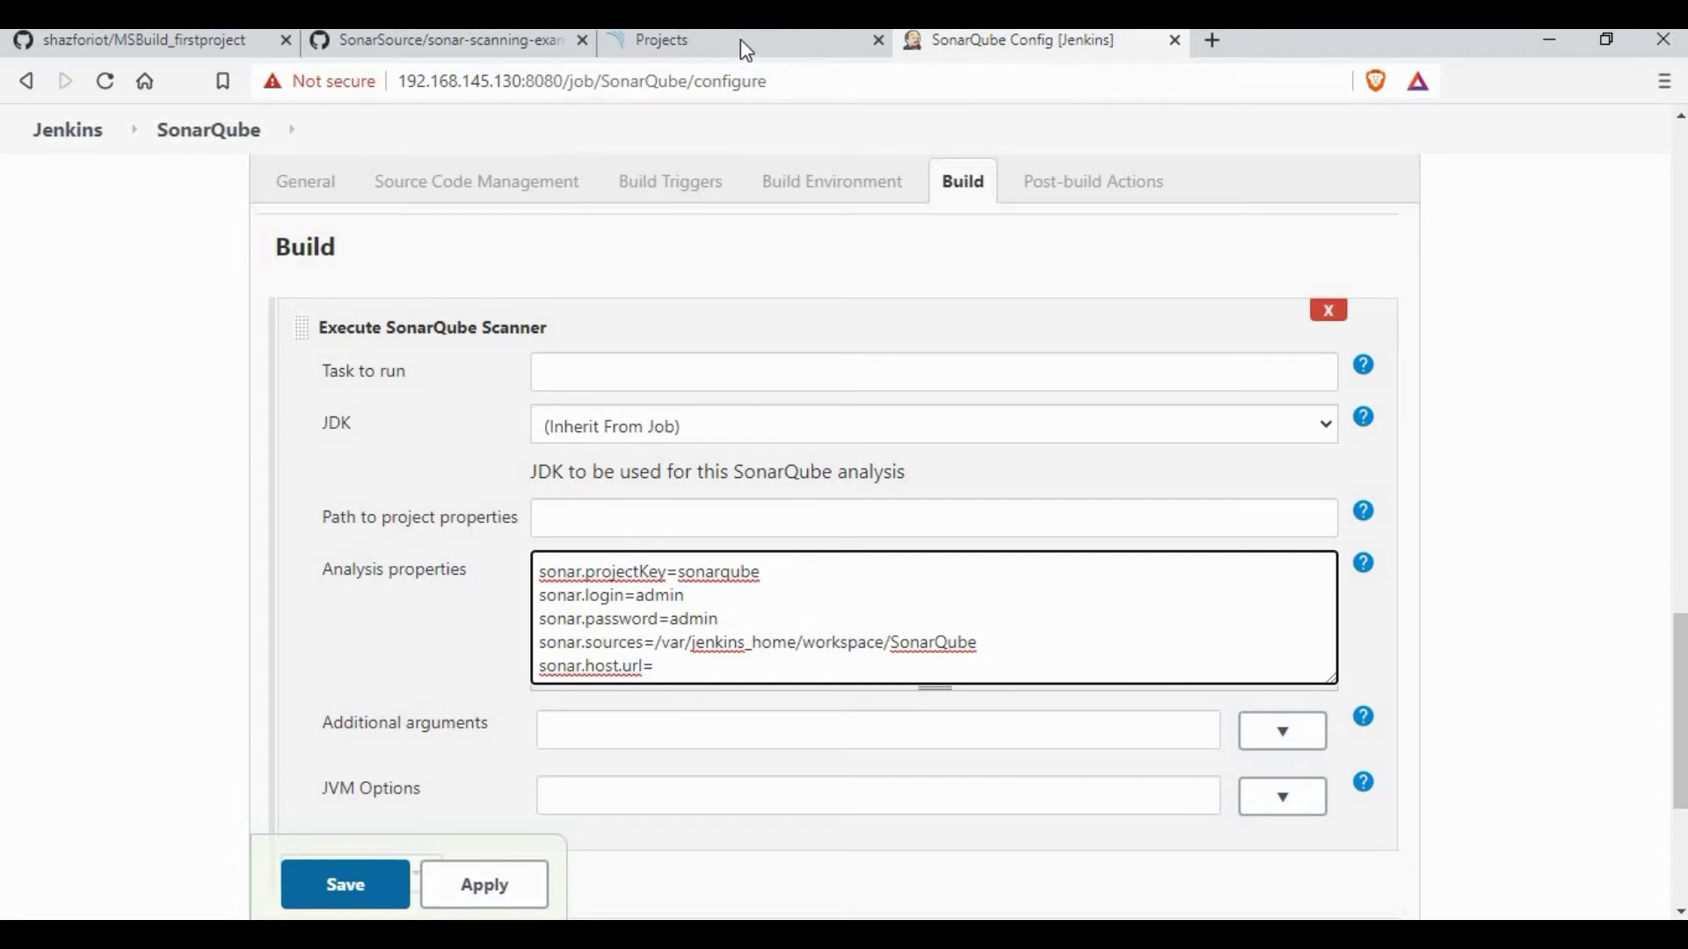
pyautogui.click(740, 39)
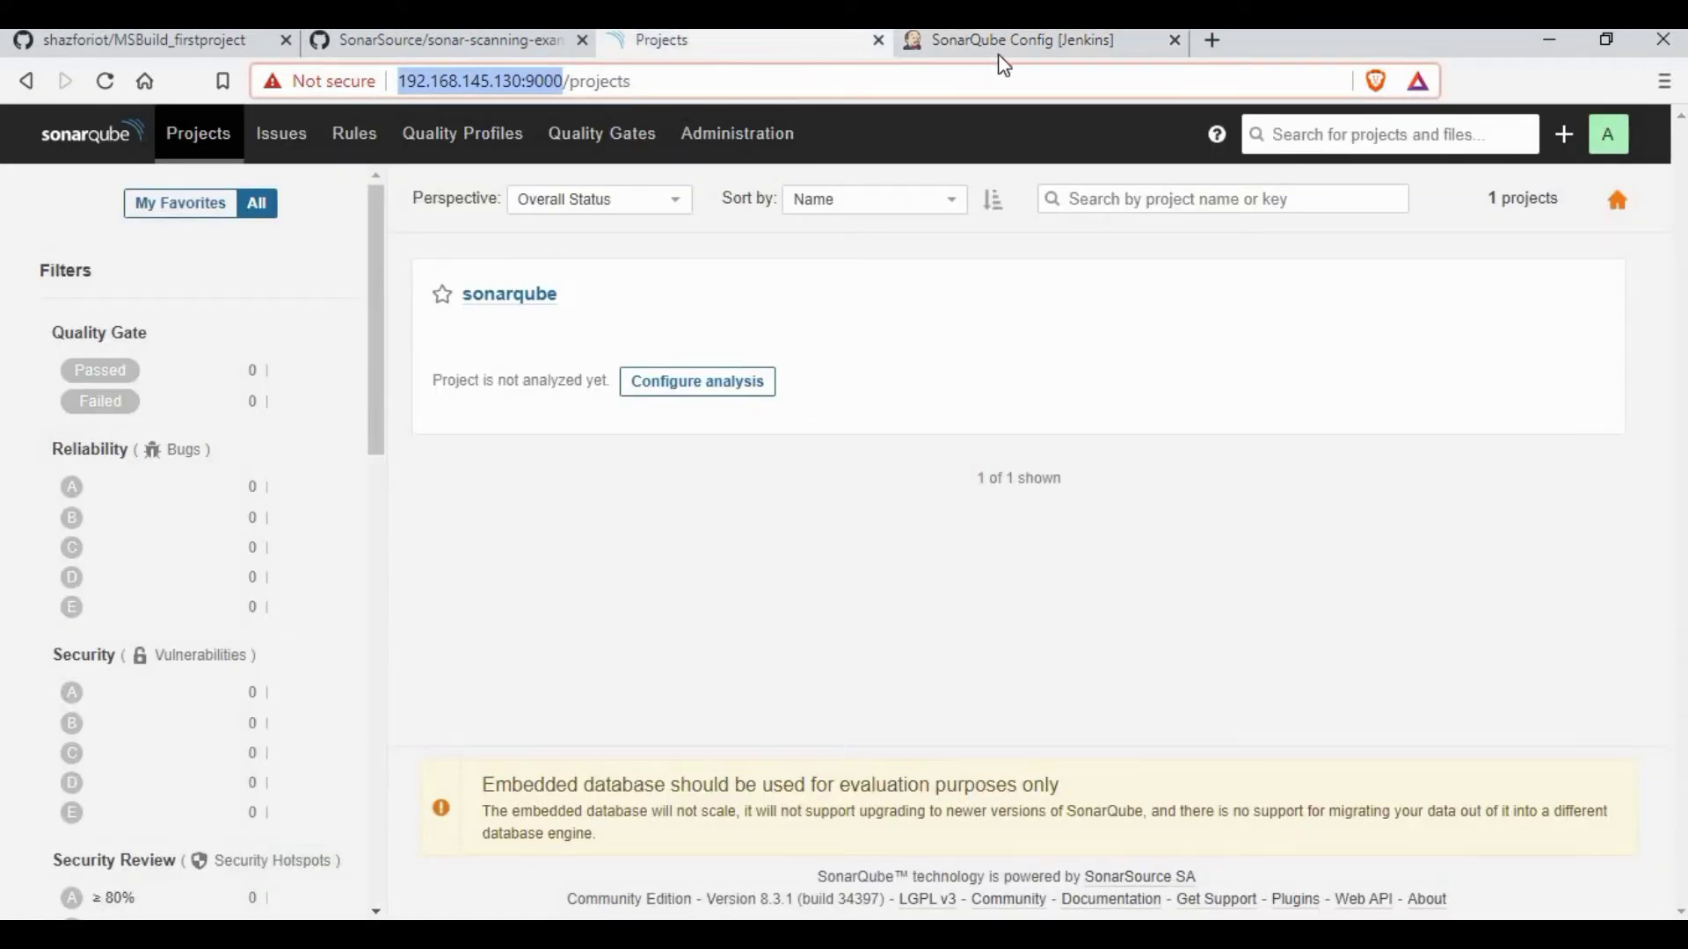
pyautogui.click(988, 43)
pyautogui.write('http://192.168.145.130:9000/')
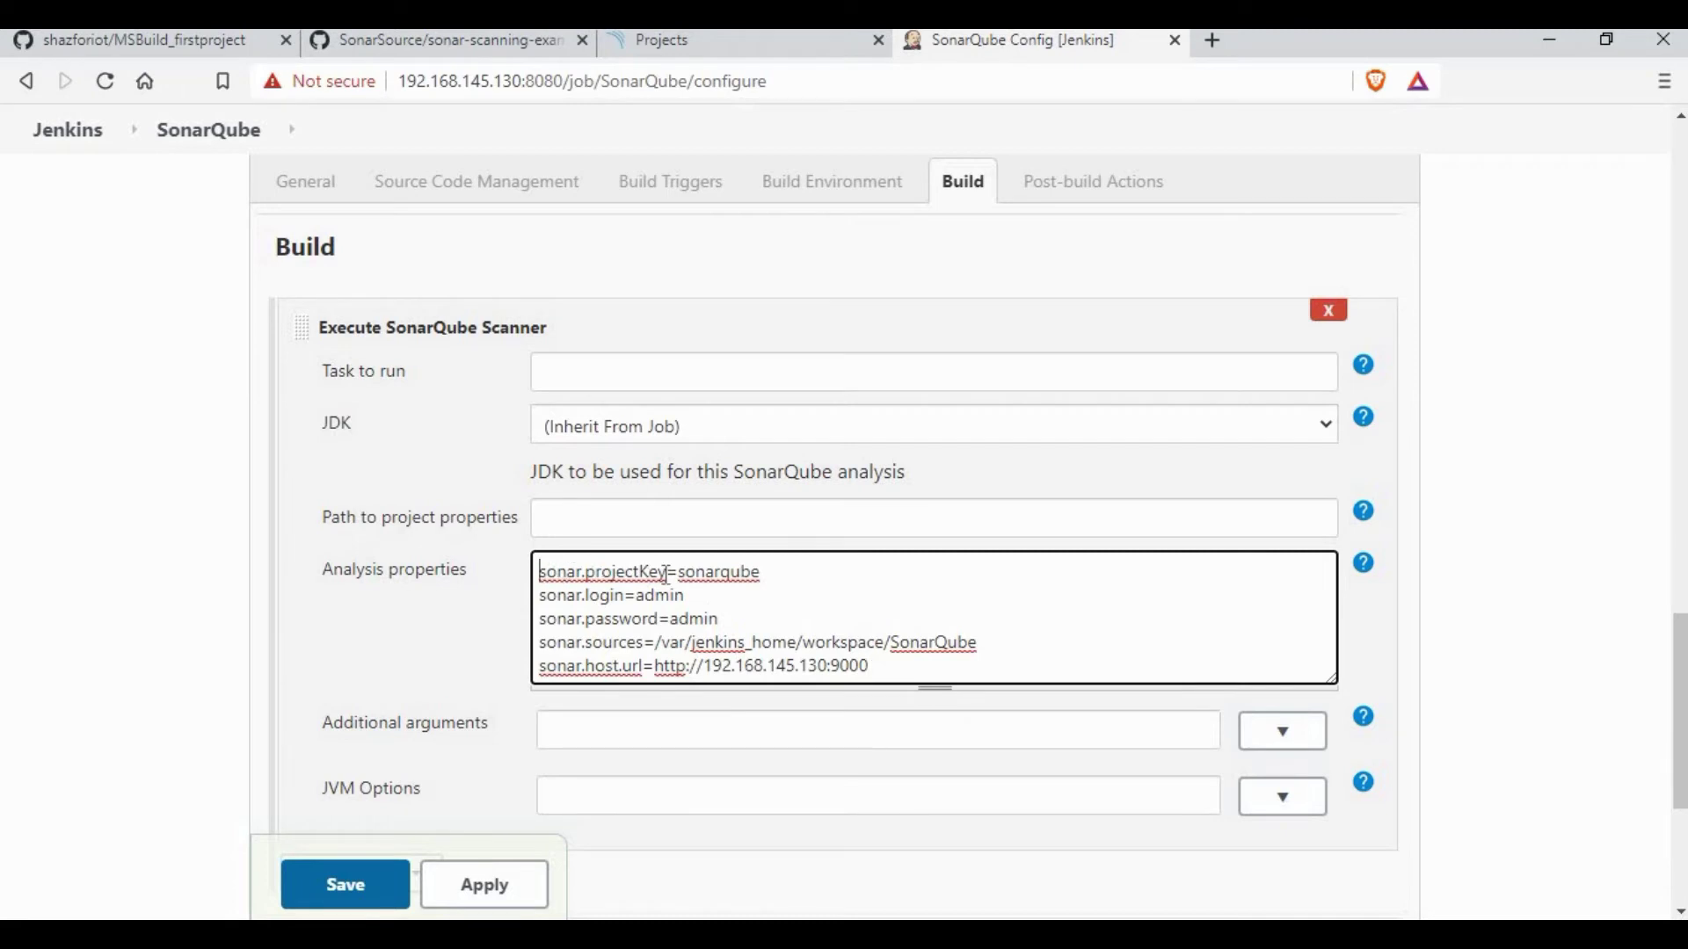
pyautogui.moveTo(538, 572); pyautogui.dragTo(1039, 649)
pyautogui.click(1039, 649)
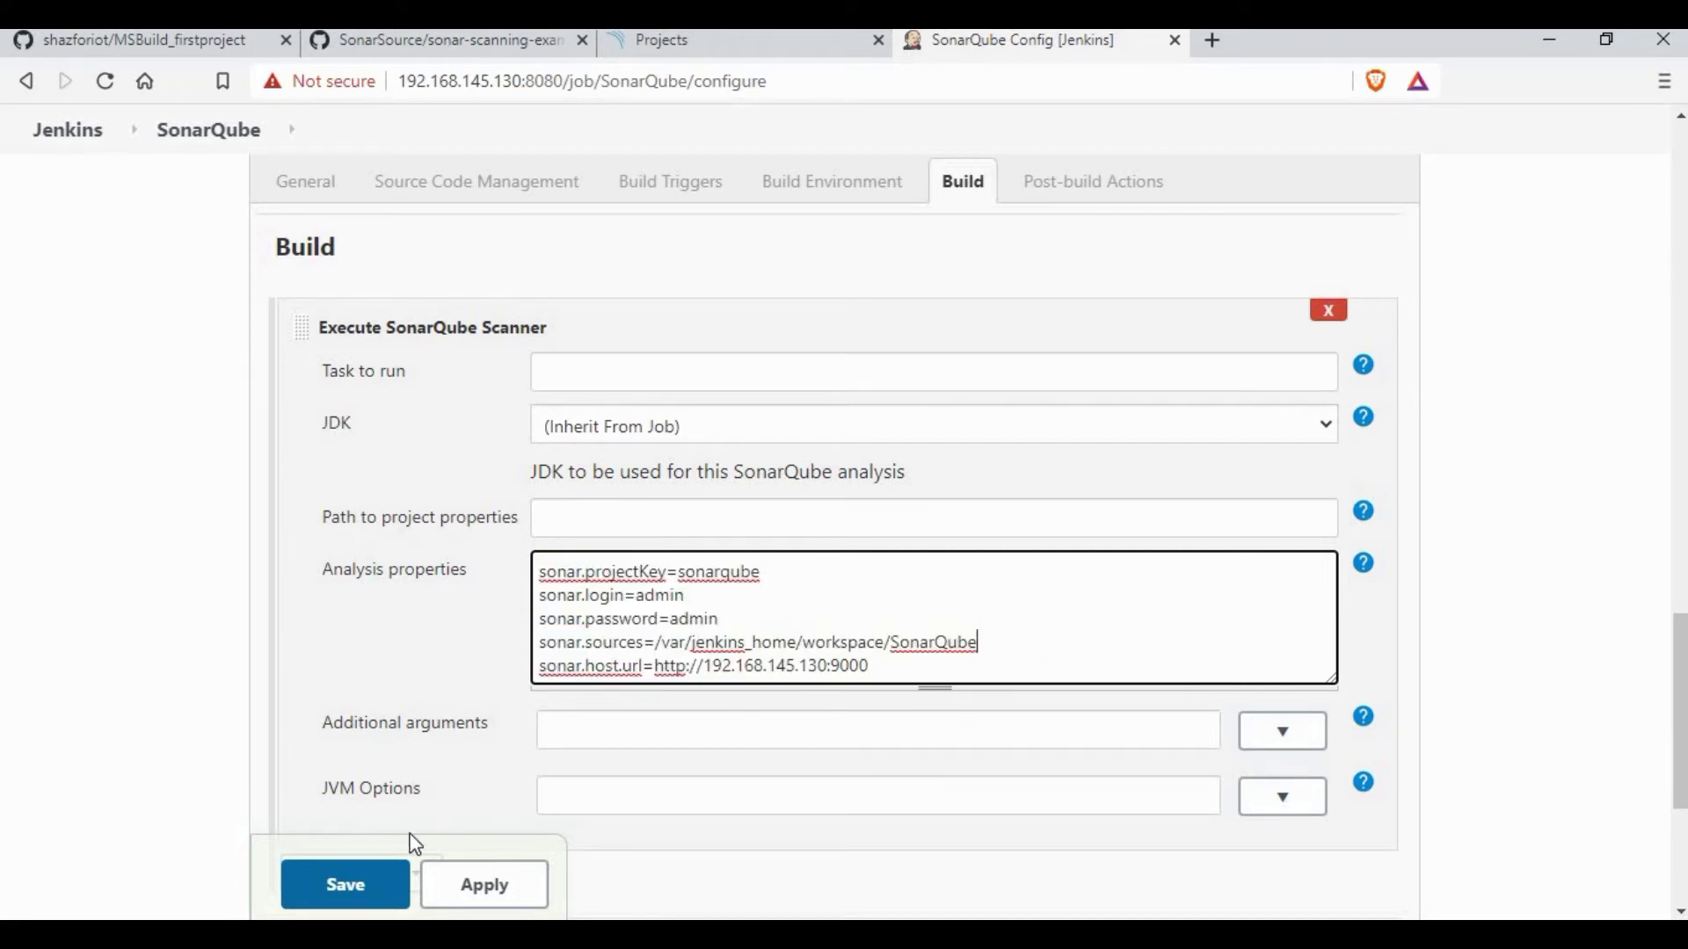
# Step: Save the job configuration and start a build of the job
pyautogui.click(347, 885)
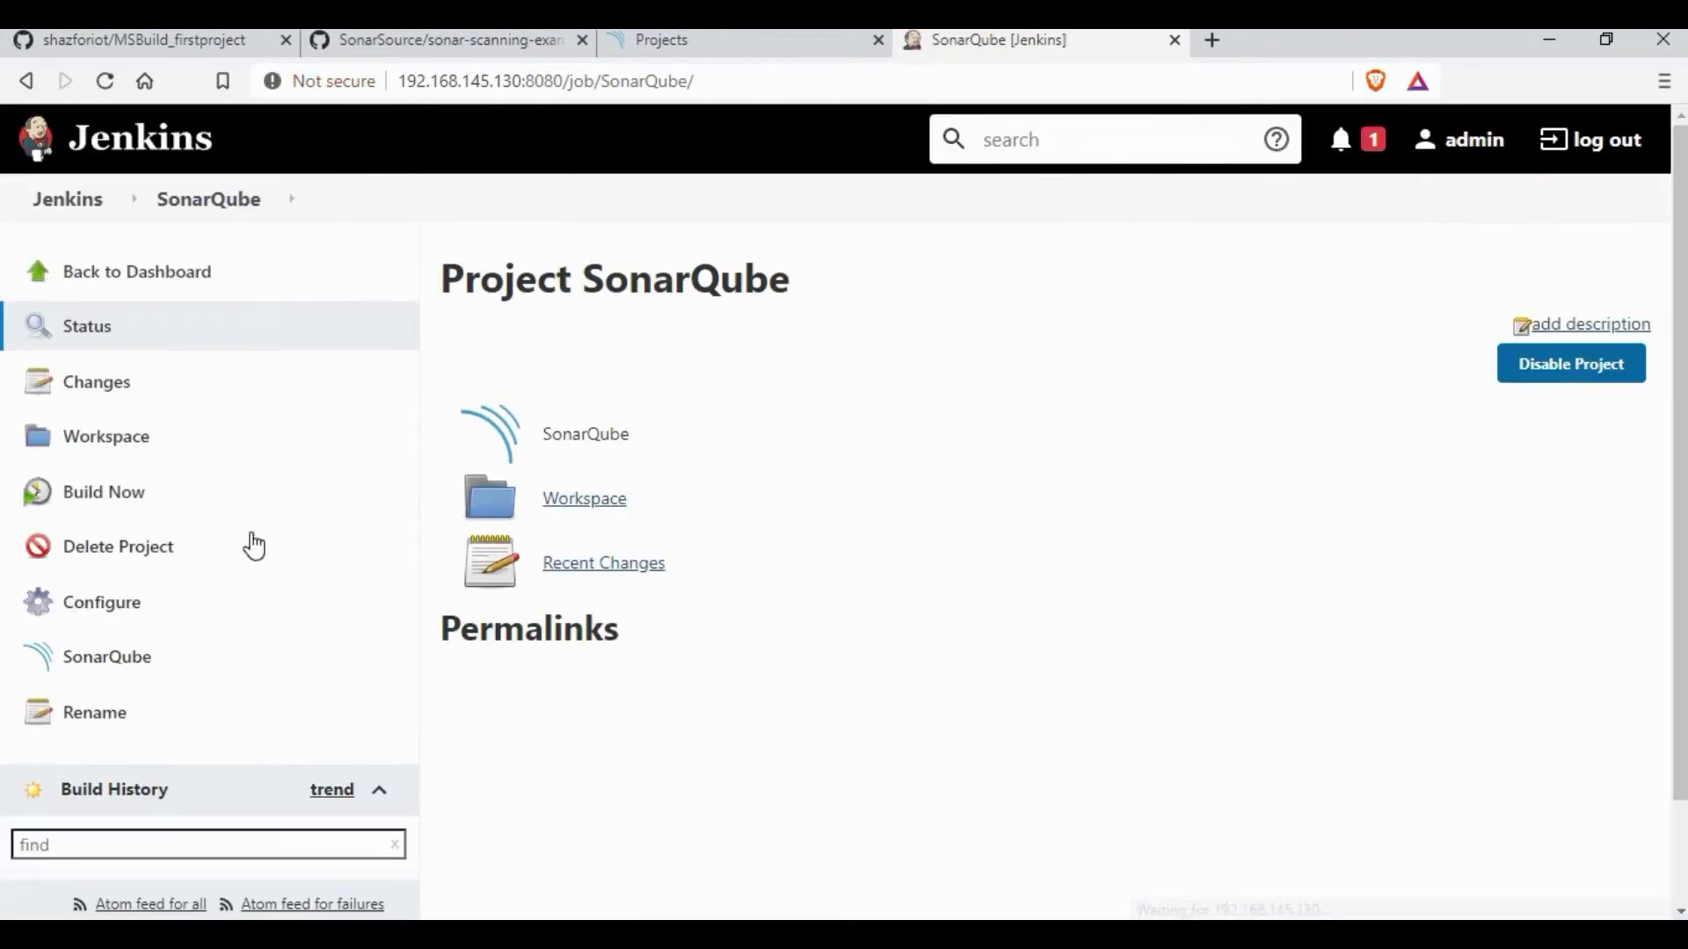
pyautogui.scroll(-2, 141, 413)
pyautogui.click(130, 380)
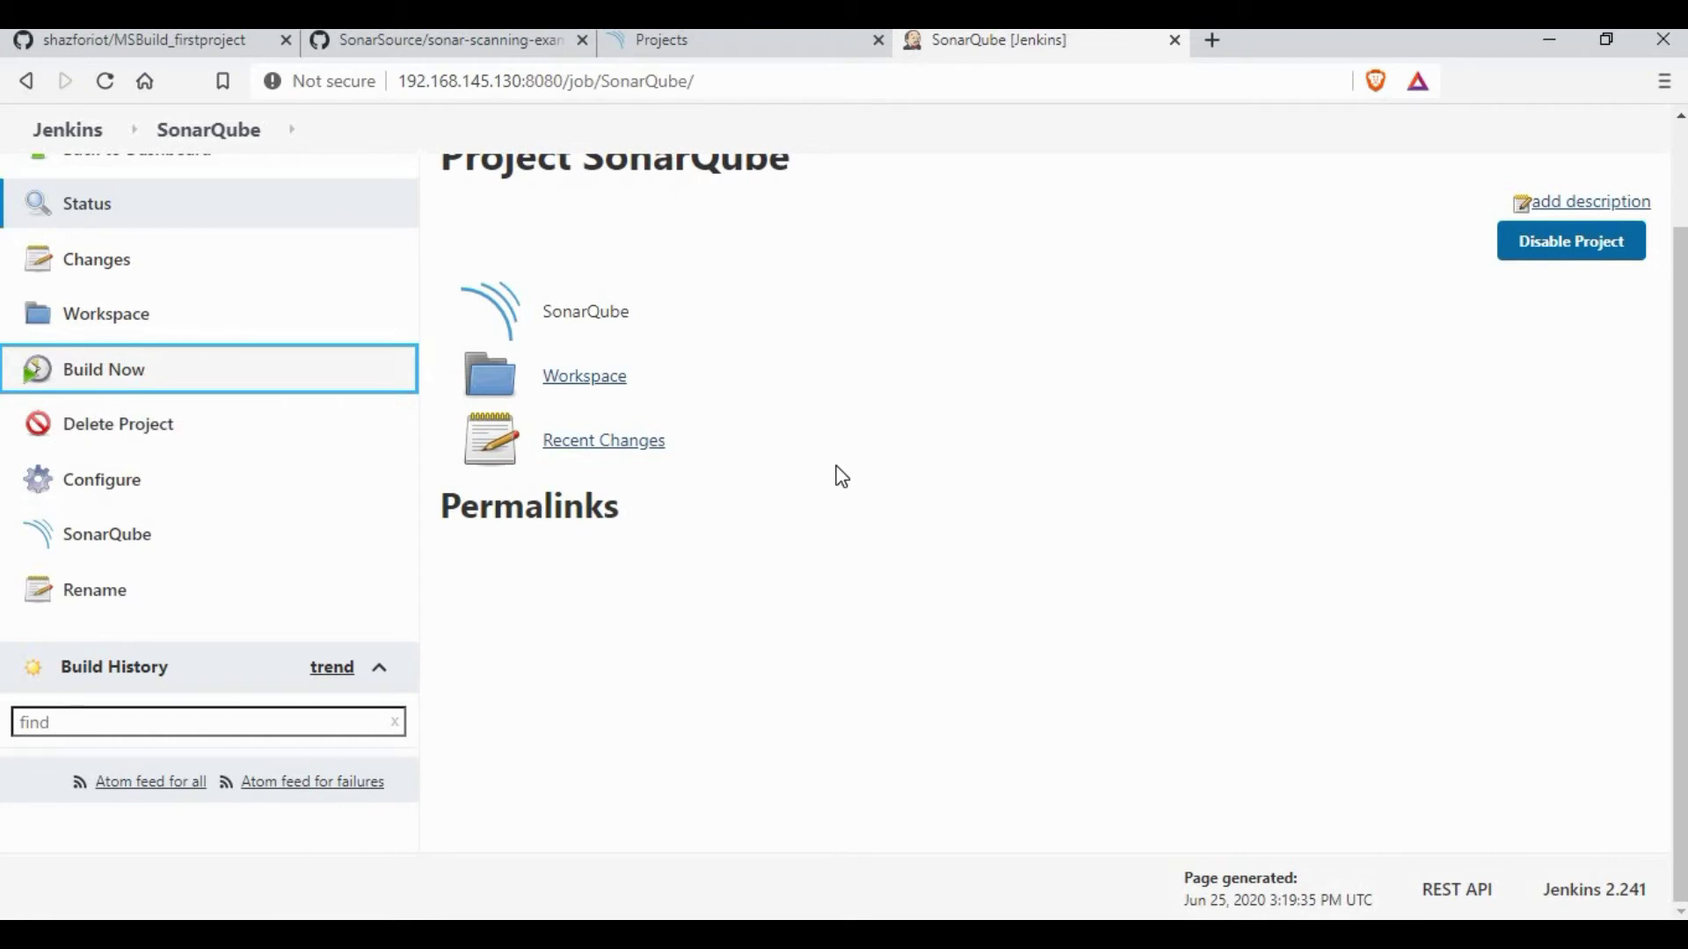
# Step: Check build #1's console output ends with Finished: SUCCESS after the dashboard update
pyautogui.click(18, 778)
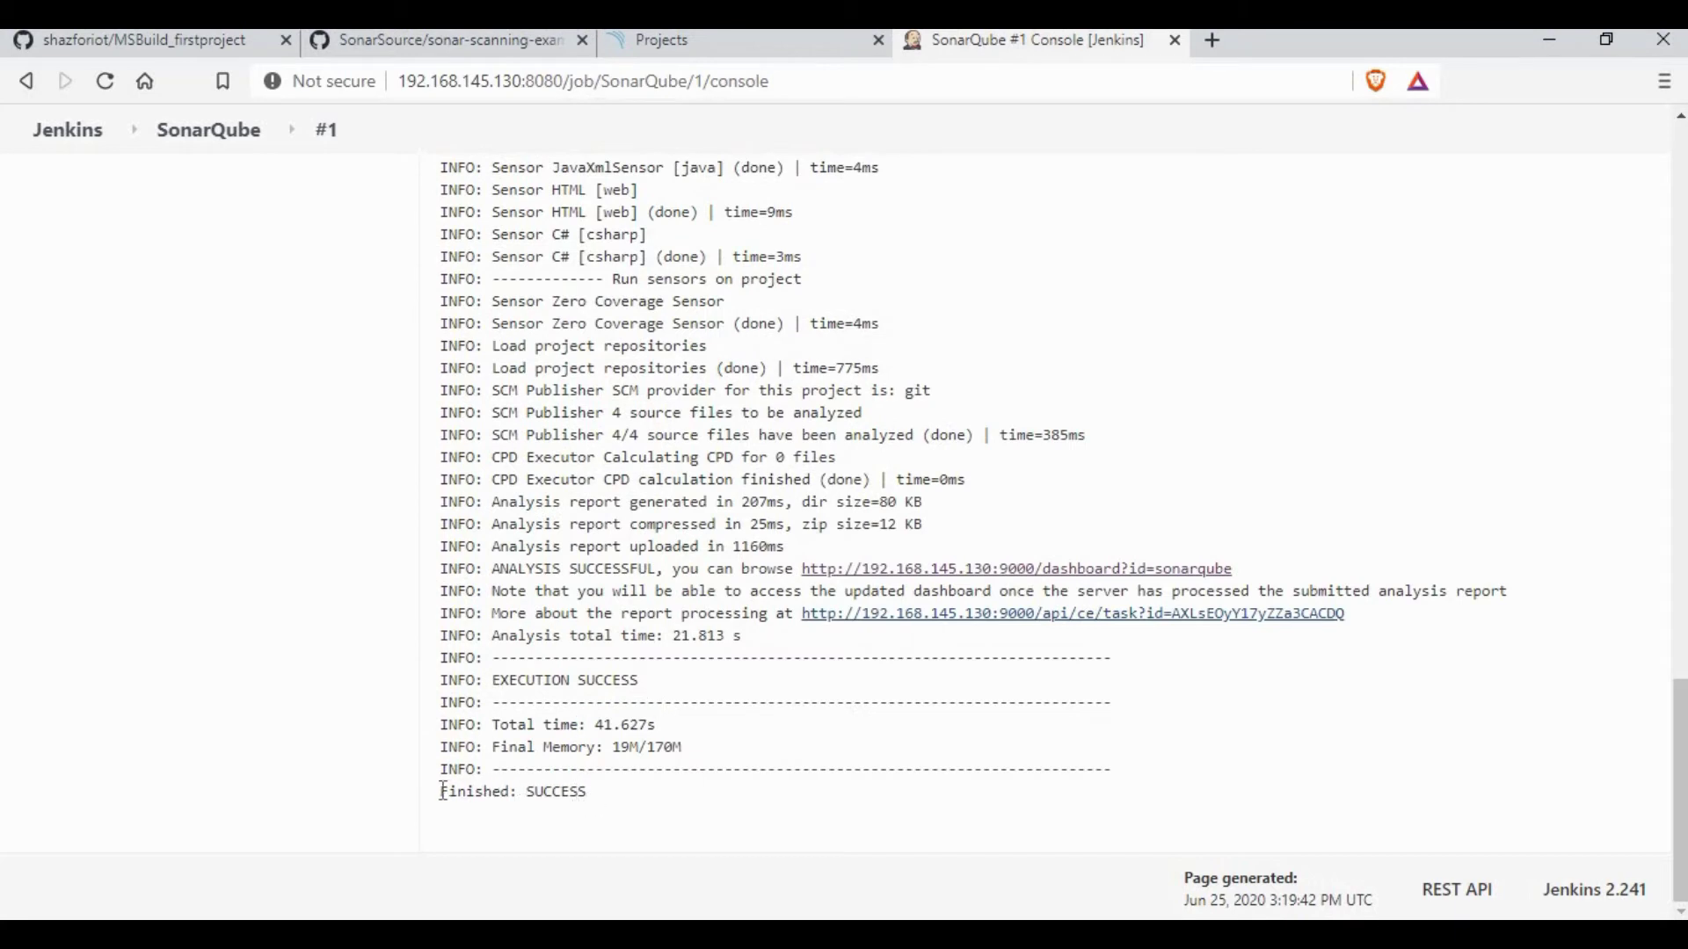
pyautogui.tripleClick(442, 791)
pyautogui.click(855, 701)
pyautogui.moveTo(532, 591); pyautogui.dragTo(1503, 641)
pyautogui.click(185, 110)
# Step: Open the sonarqube project dashboard in SonarQube and confirm it reports 0 bugs
pyautogui.click(668, 40)
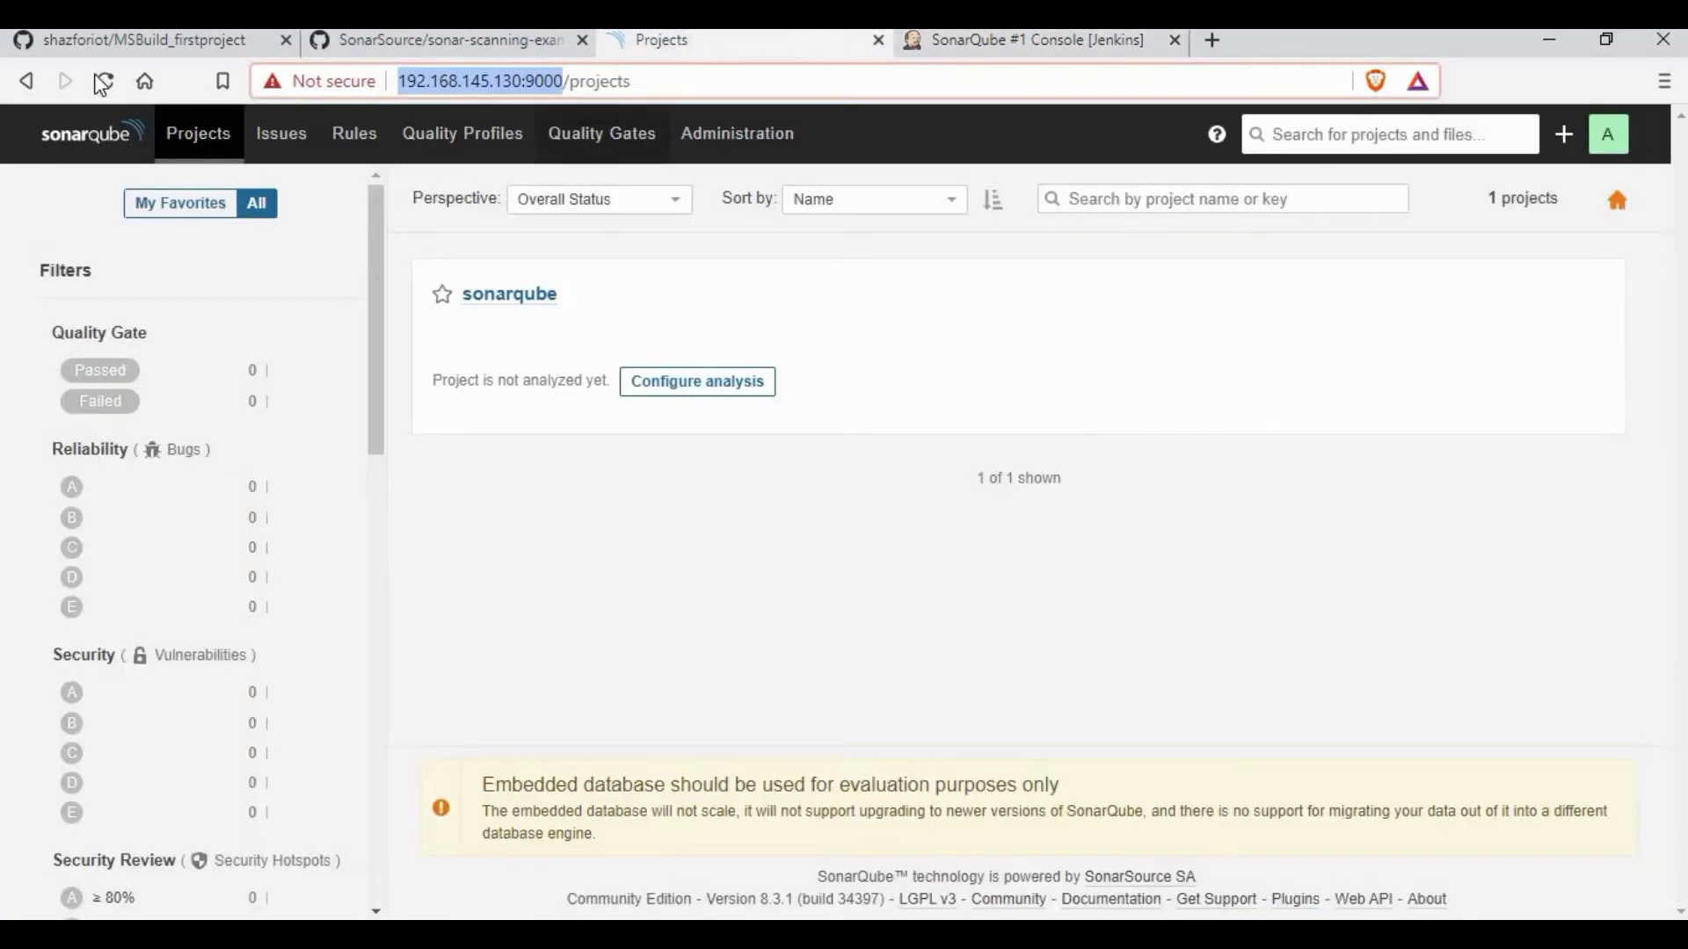
pyautogui.click(120, 123)
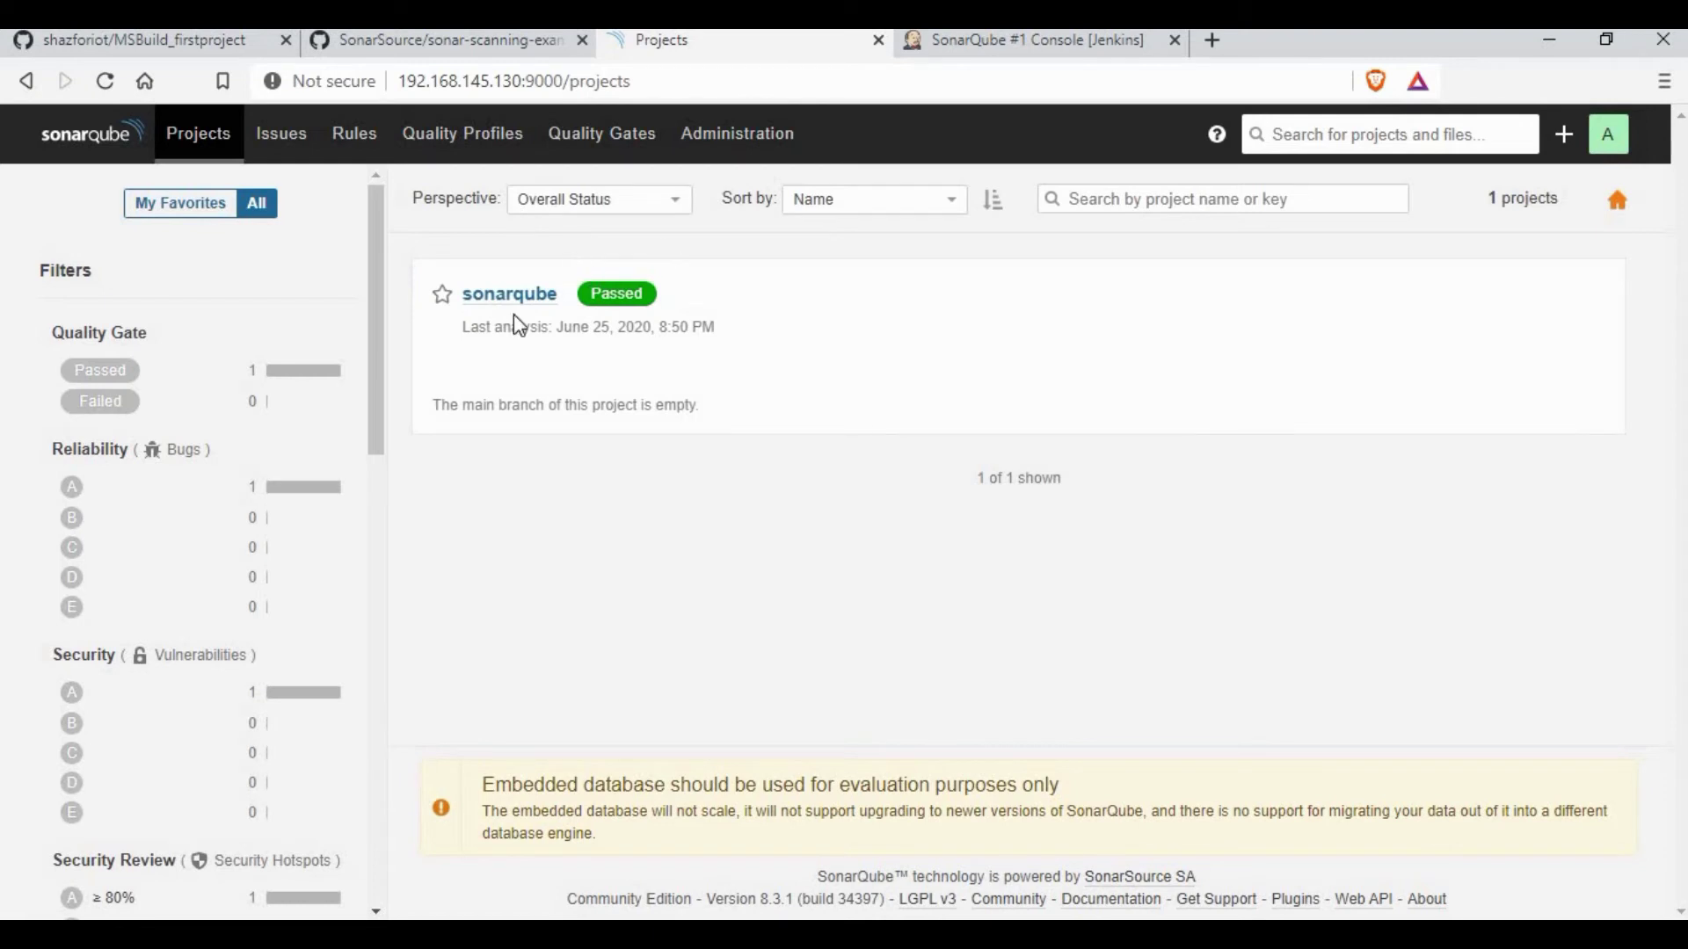
pyautogui.click(528, 293)
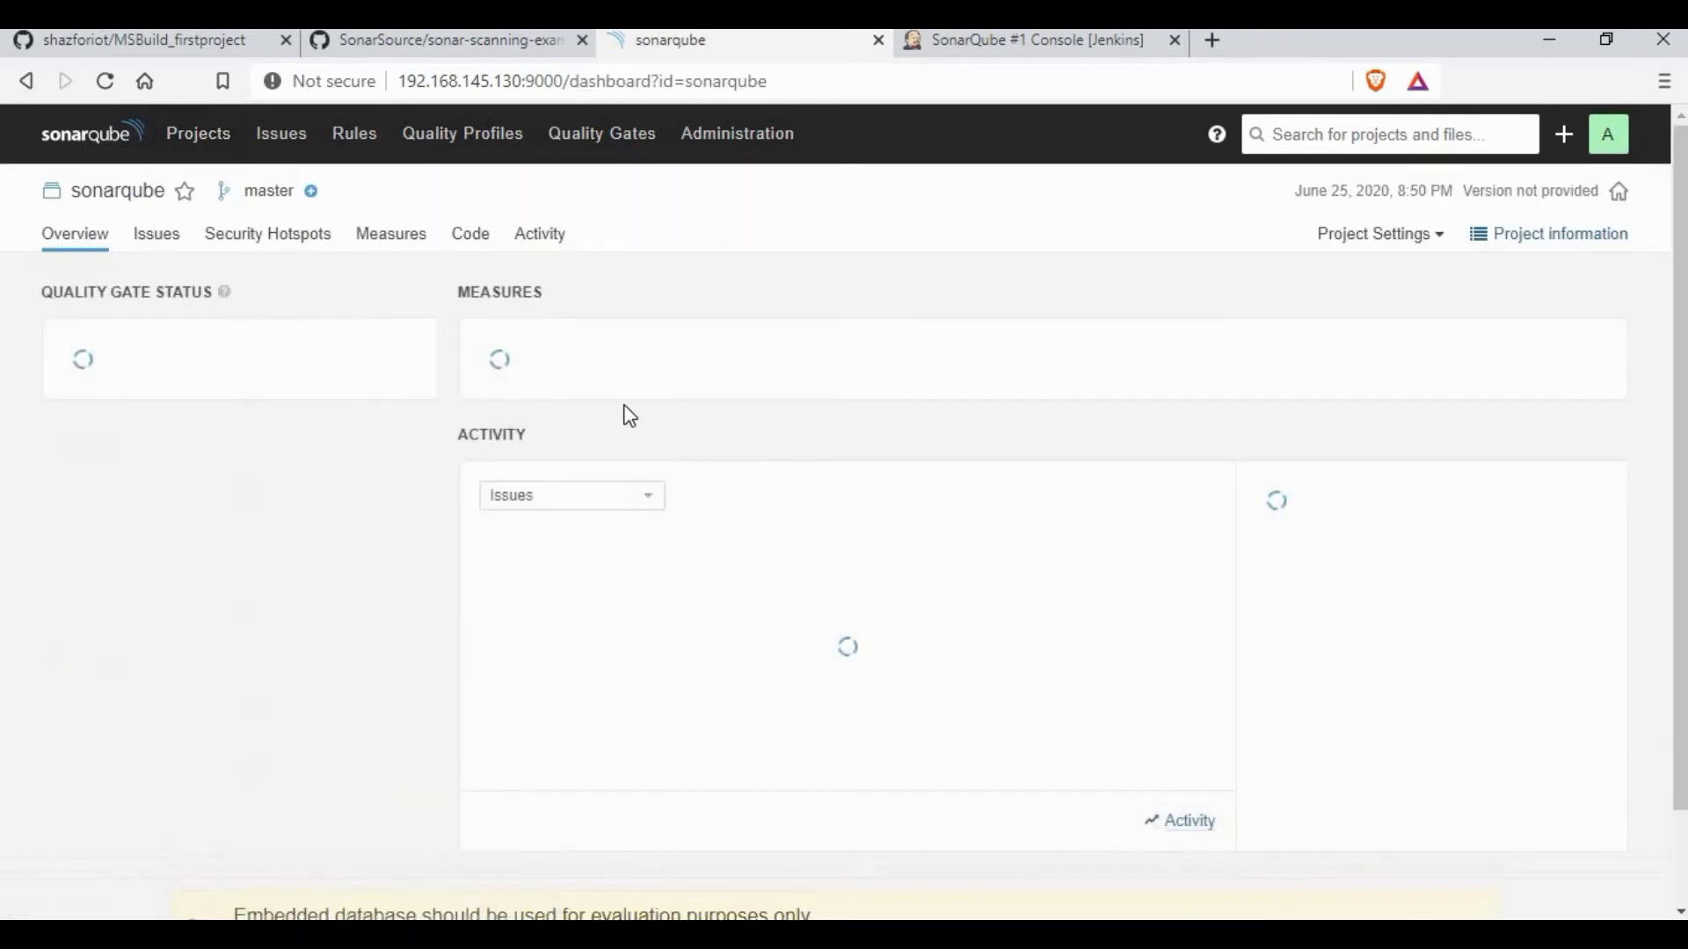
pyautogui.scroll(-5, 618, 434)
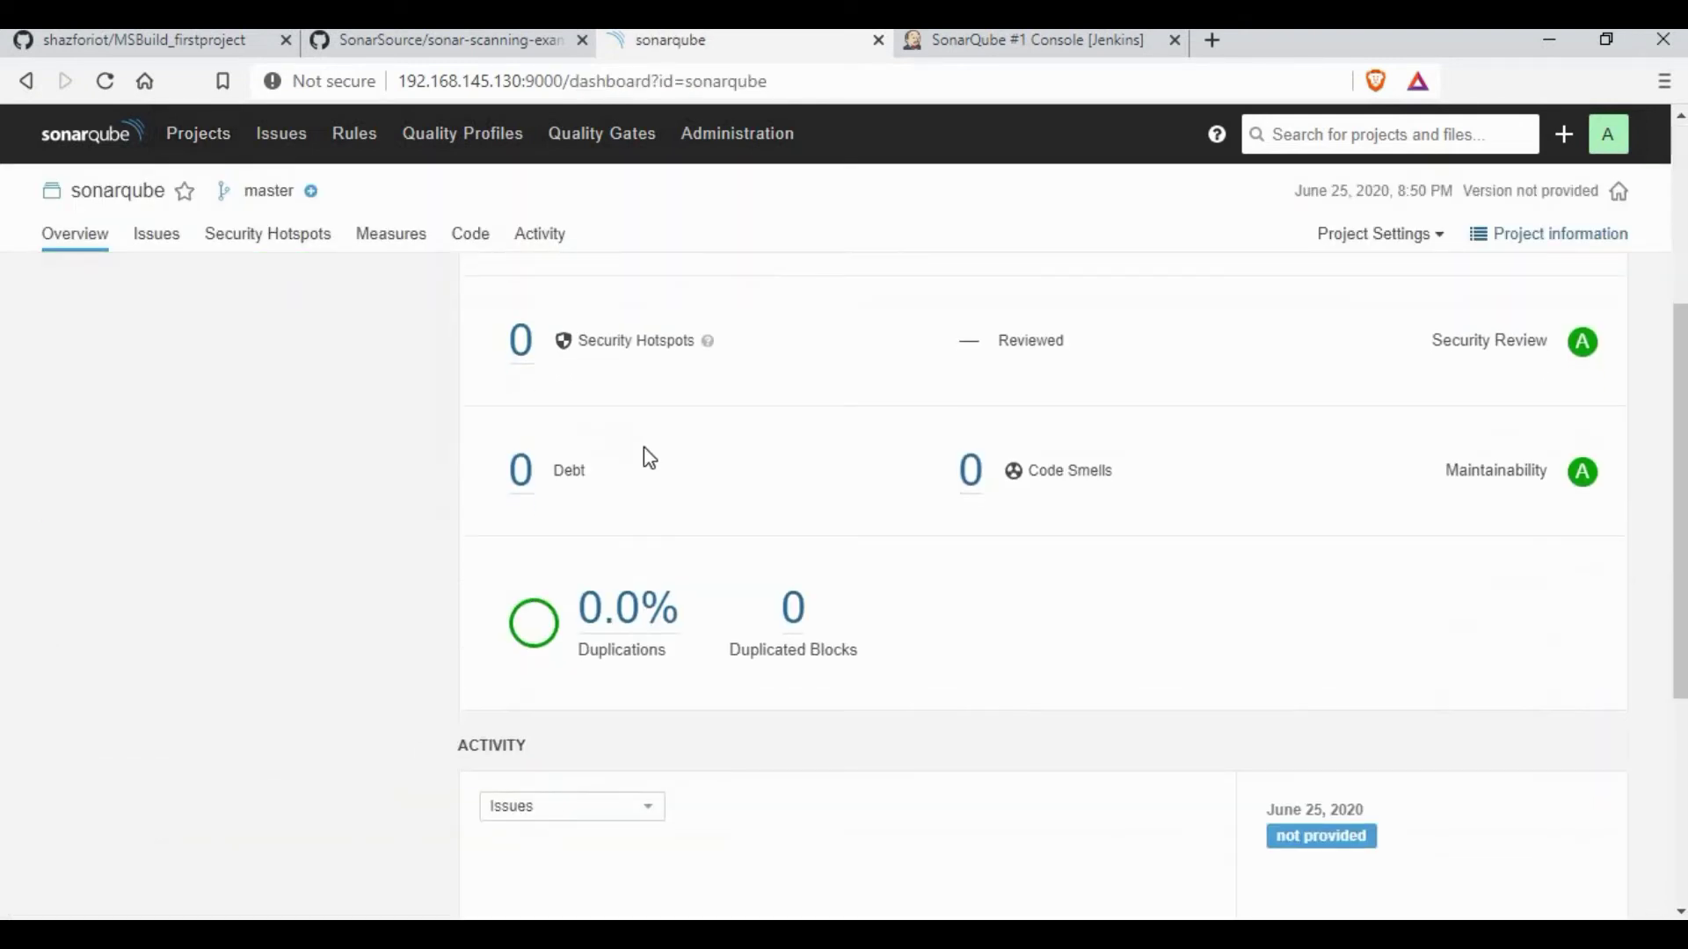
pyautogui.scroll(6, 716, 505)
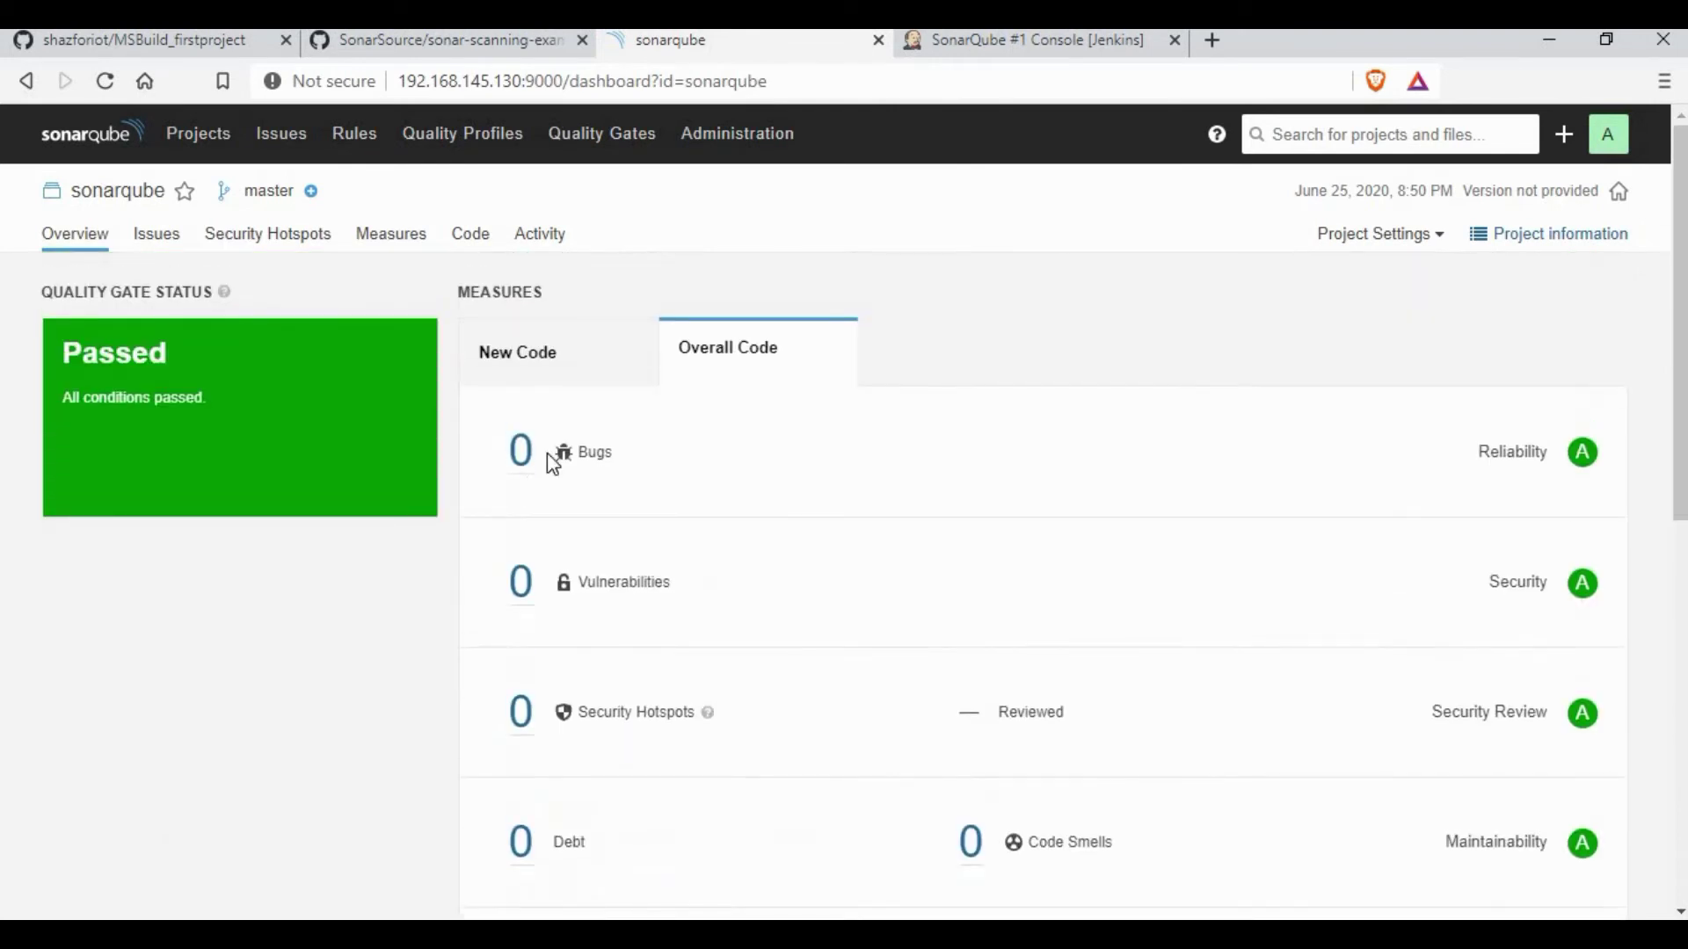
pyautogui.click(522, 458)
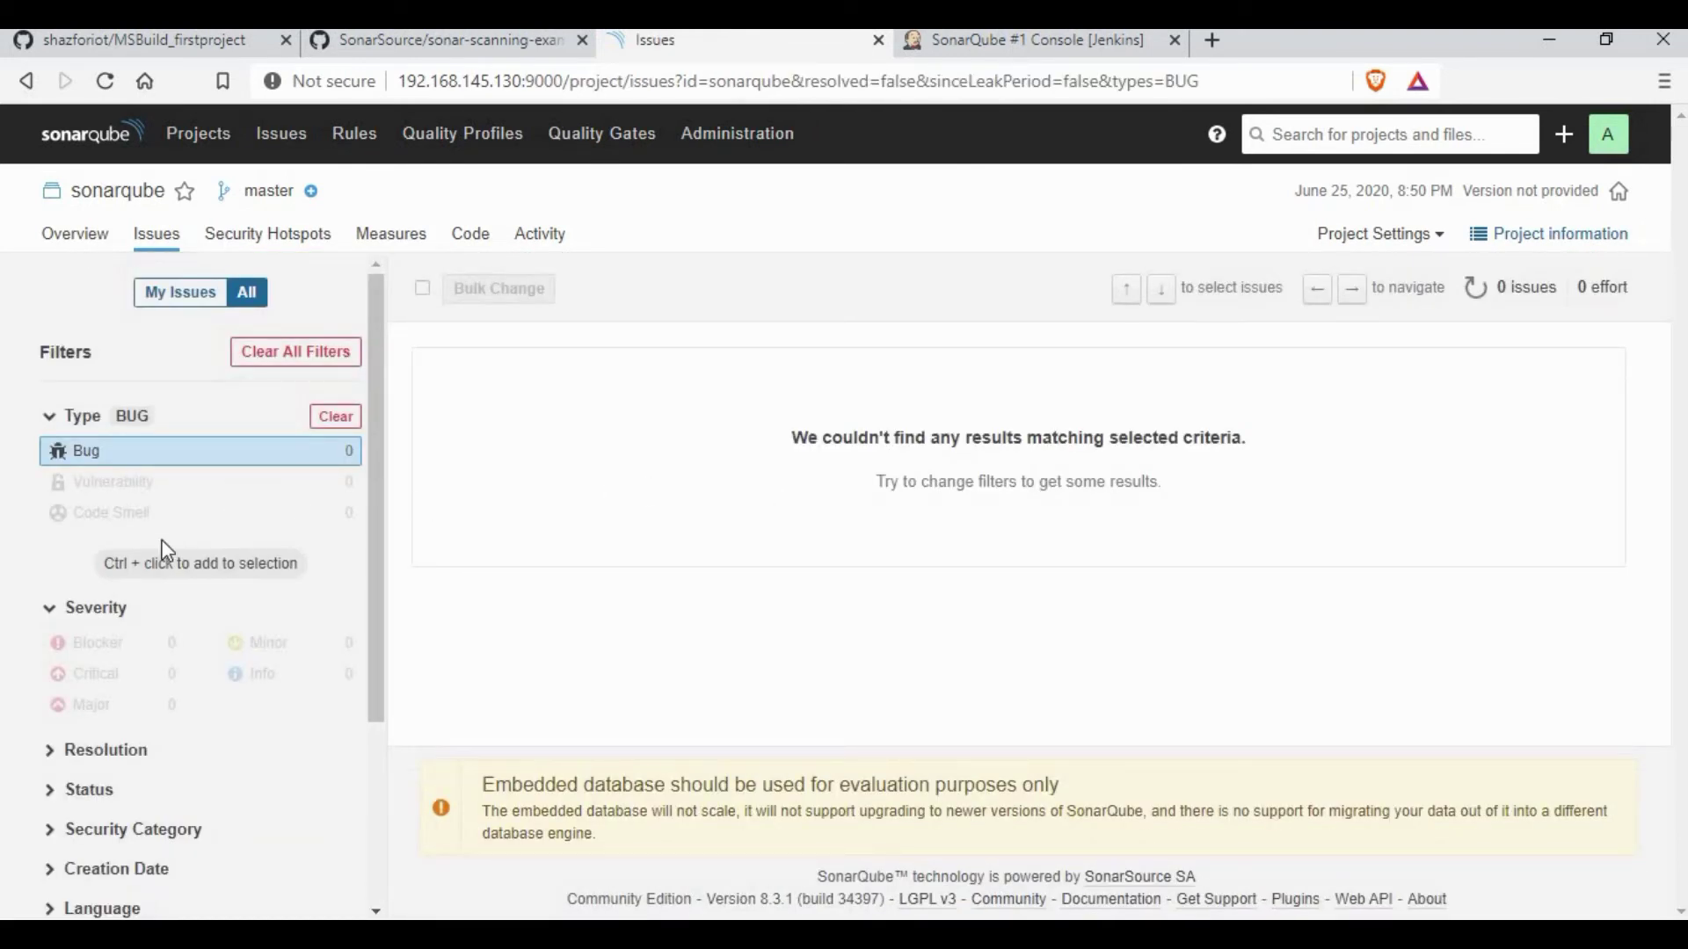
pyautogui.scroll(-3, 161, 554)
pyautogui.click(26, 81)
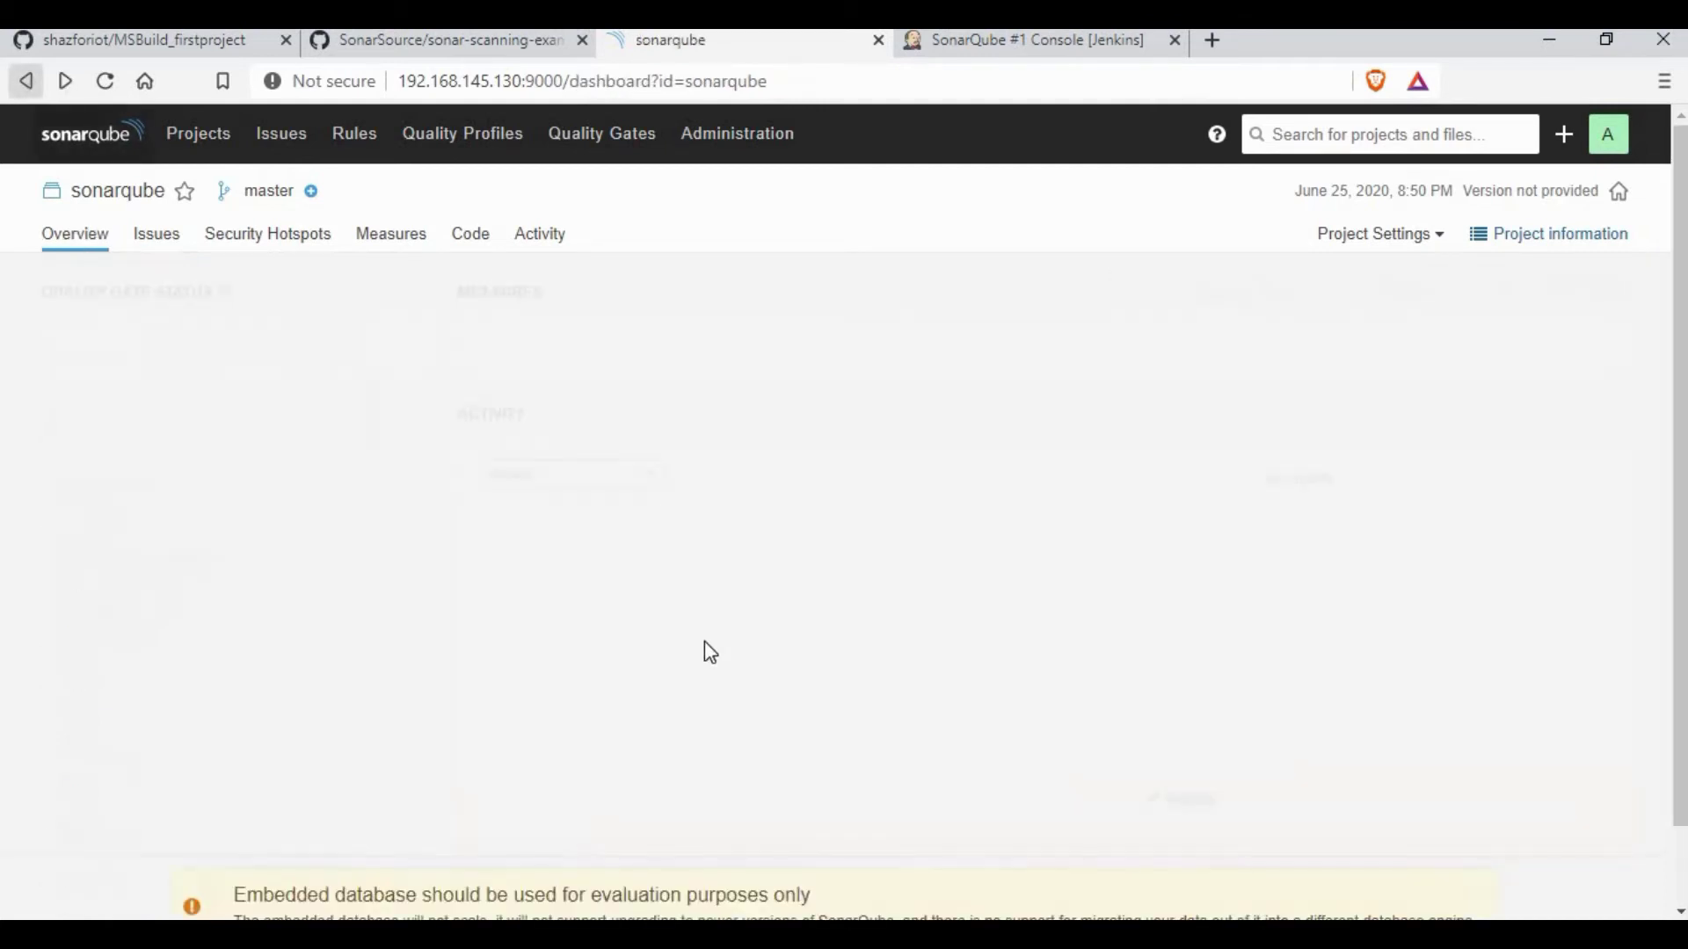
# Step: Confirm 0 vulnerabilities, then return to the Jenkins build #1 console tab
pyautogui.click(518, 589)
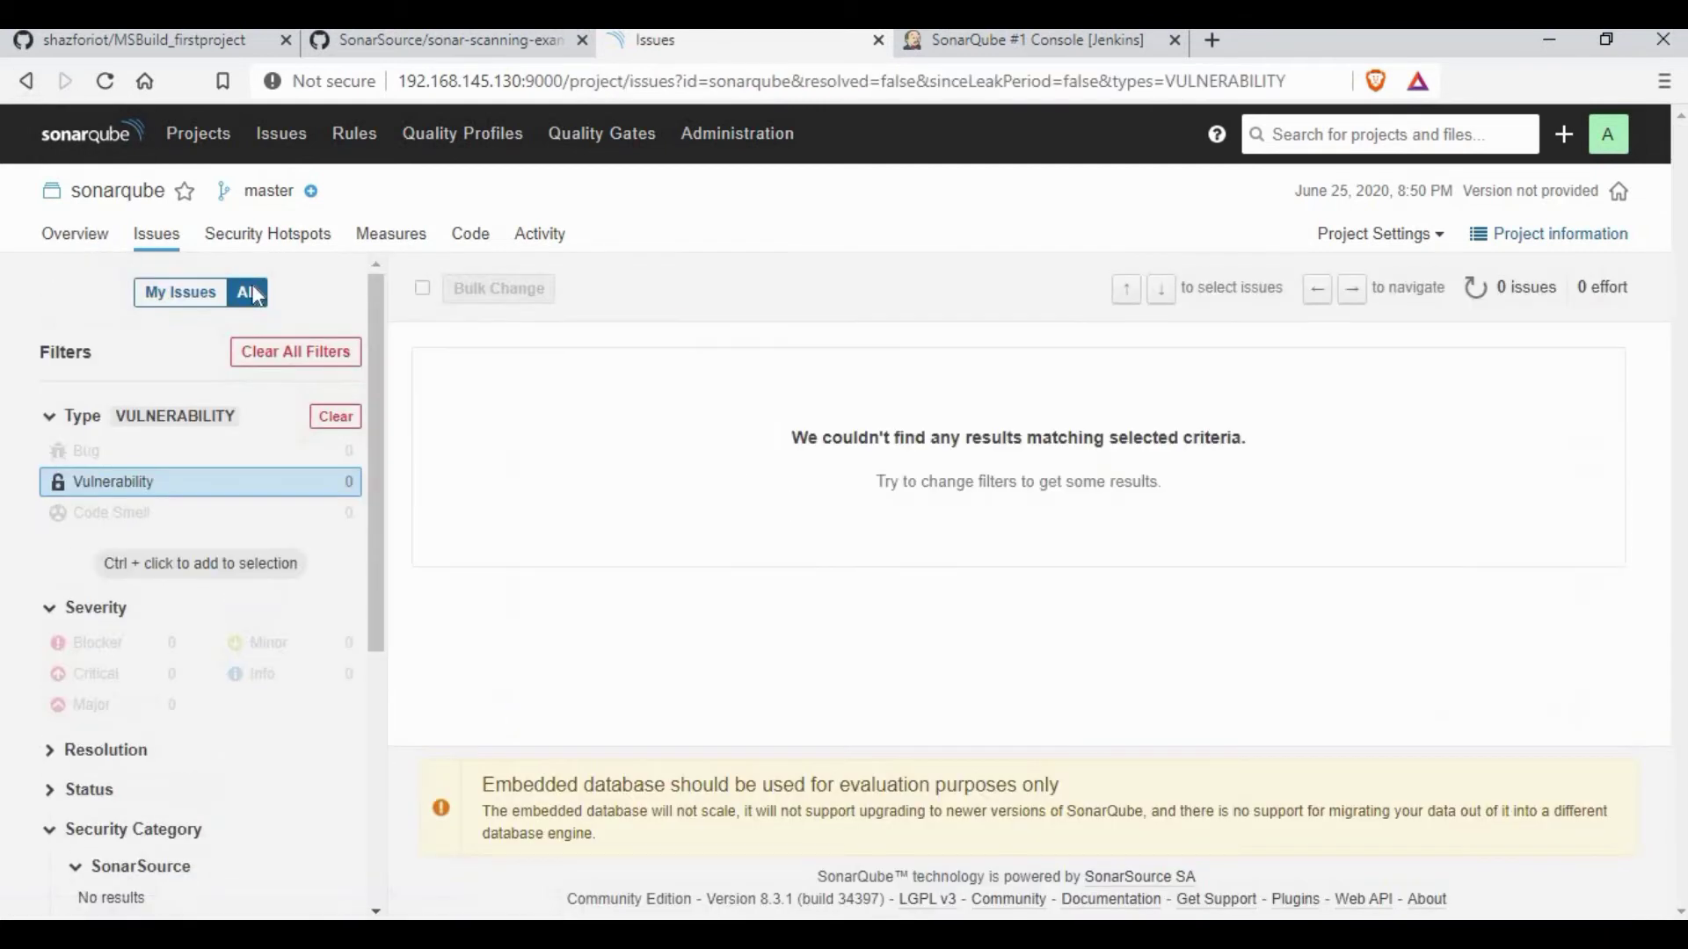
pyautogui.click(31, 90)
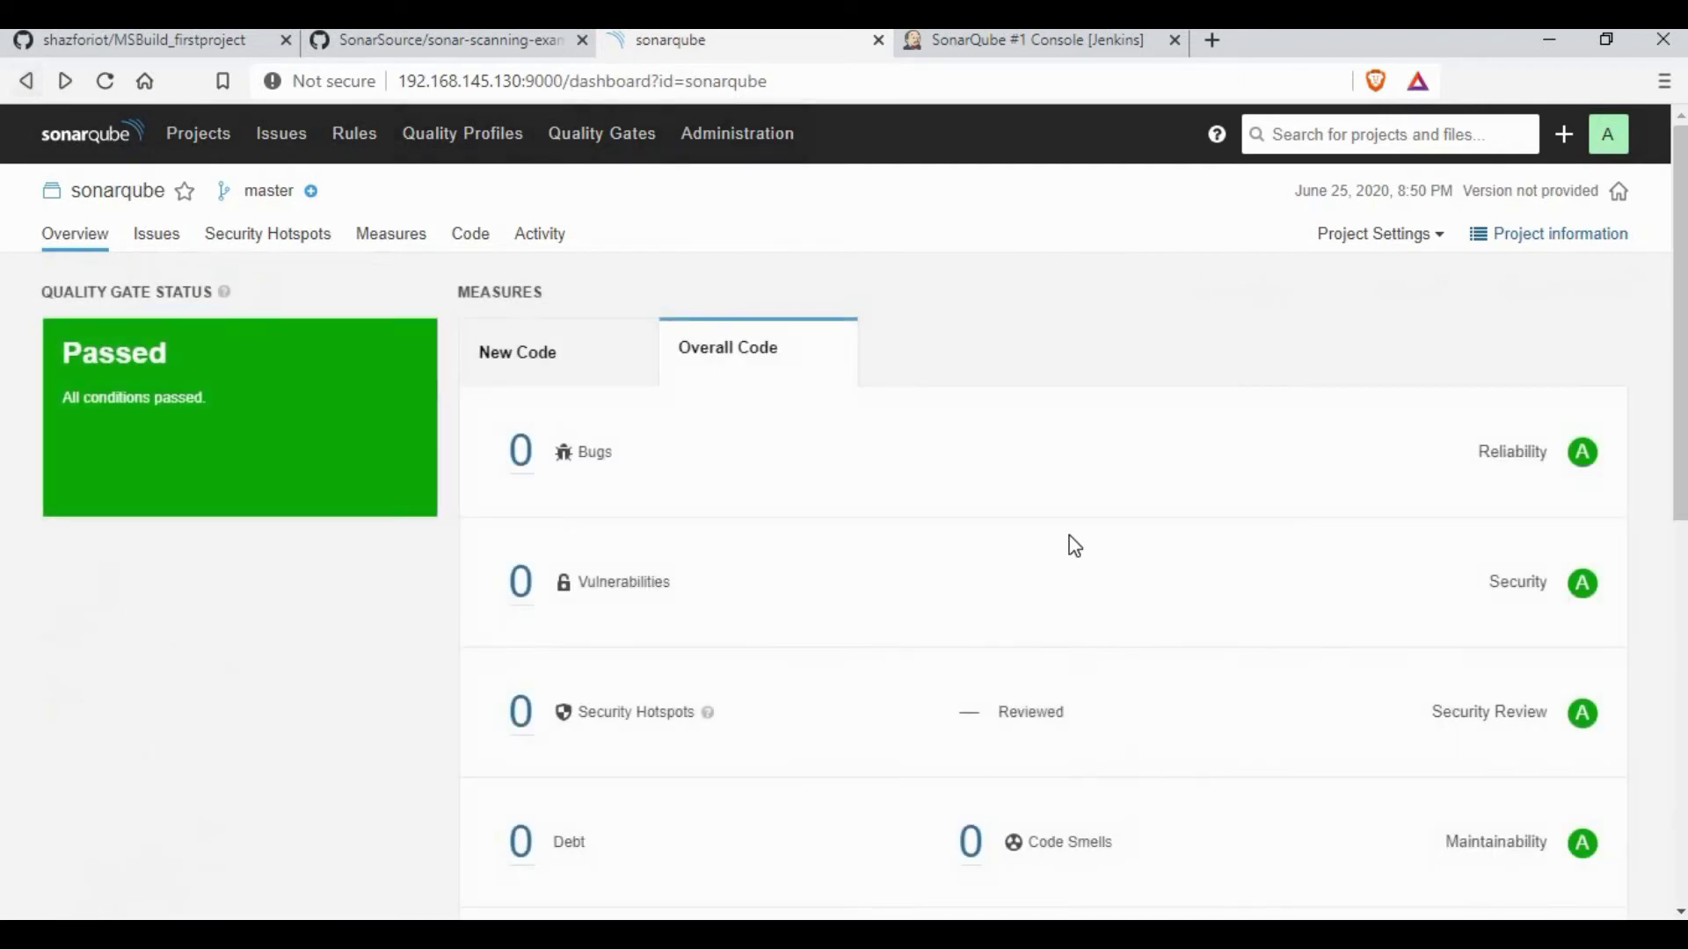
pyautogui.click(1020, 40)
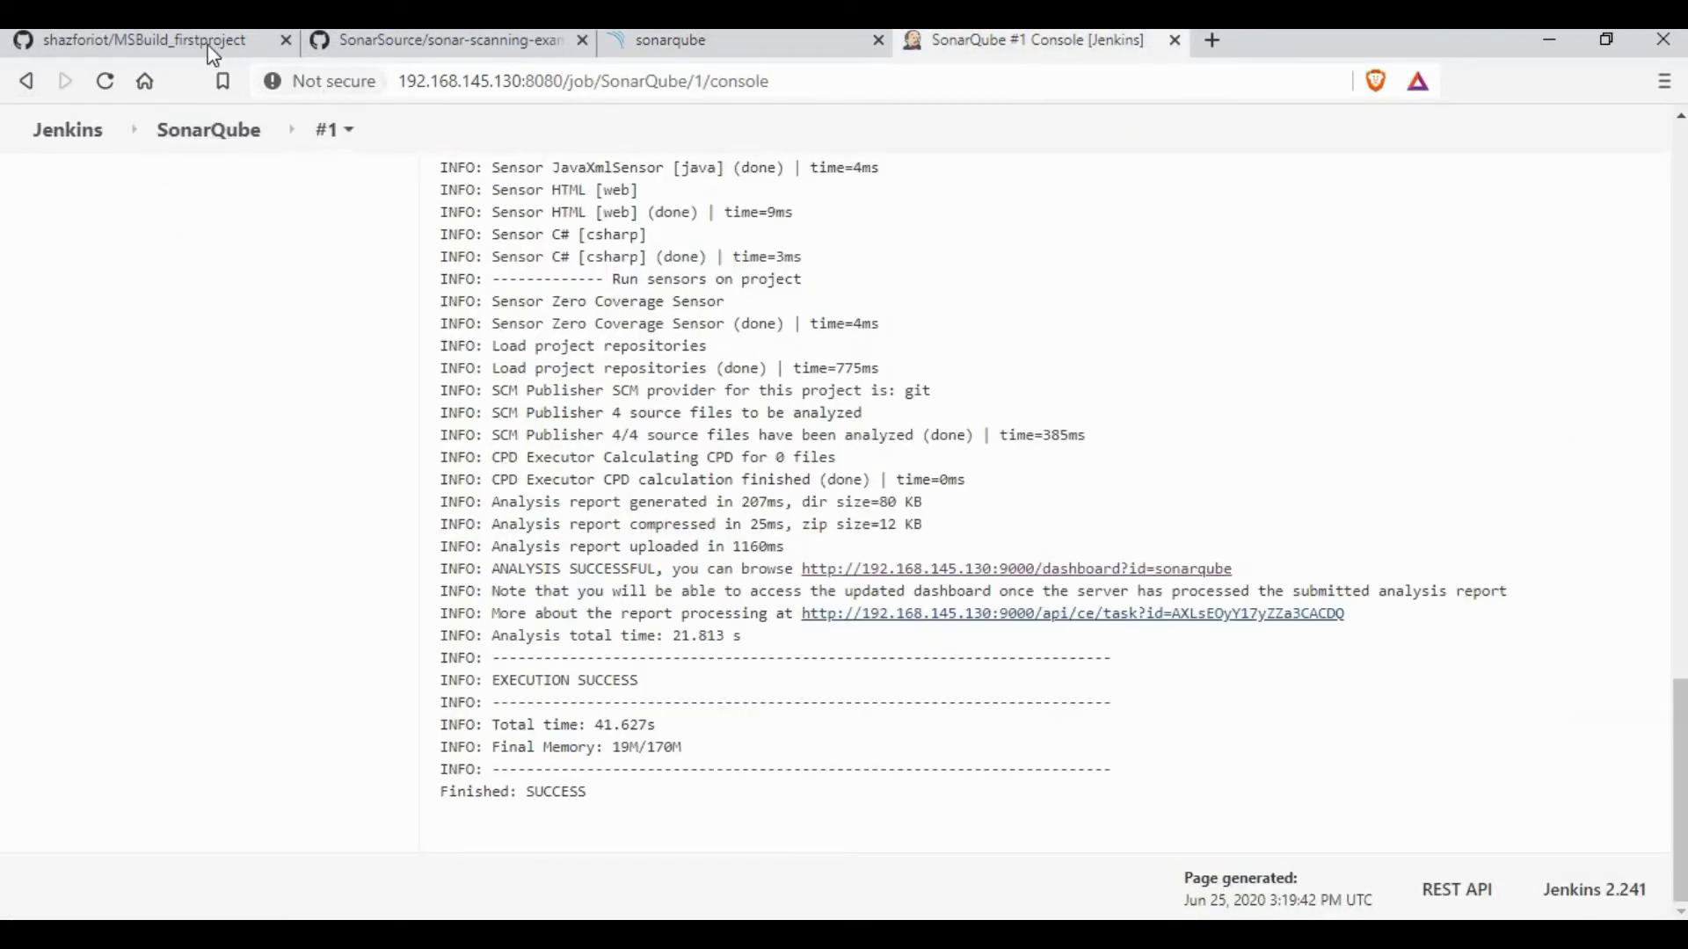
pyautogui.hotkey('ctrl', 'Tab')
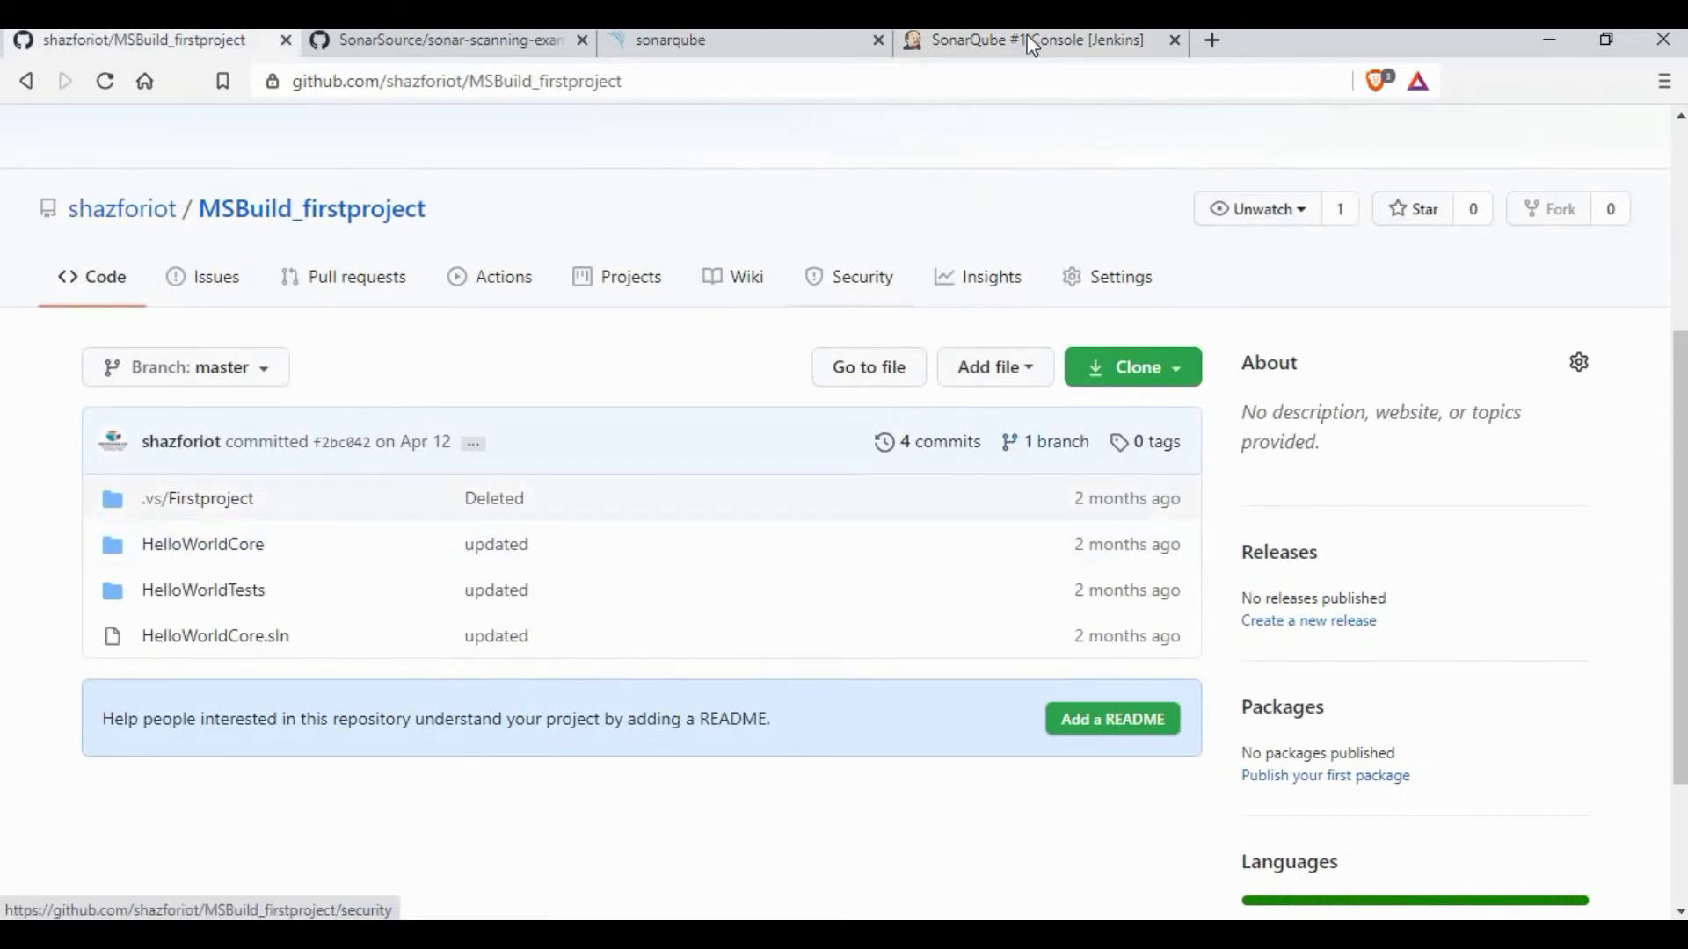
# Step: Create a Freestyle project job named sonarqubedemo from the Jenkins dashboard, then go to SonarQube
pyautogui.click(1020, 40)
pyautogui.click(83, 143)
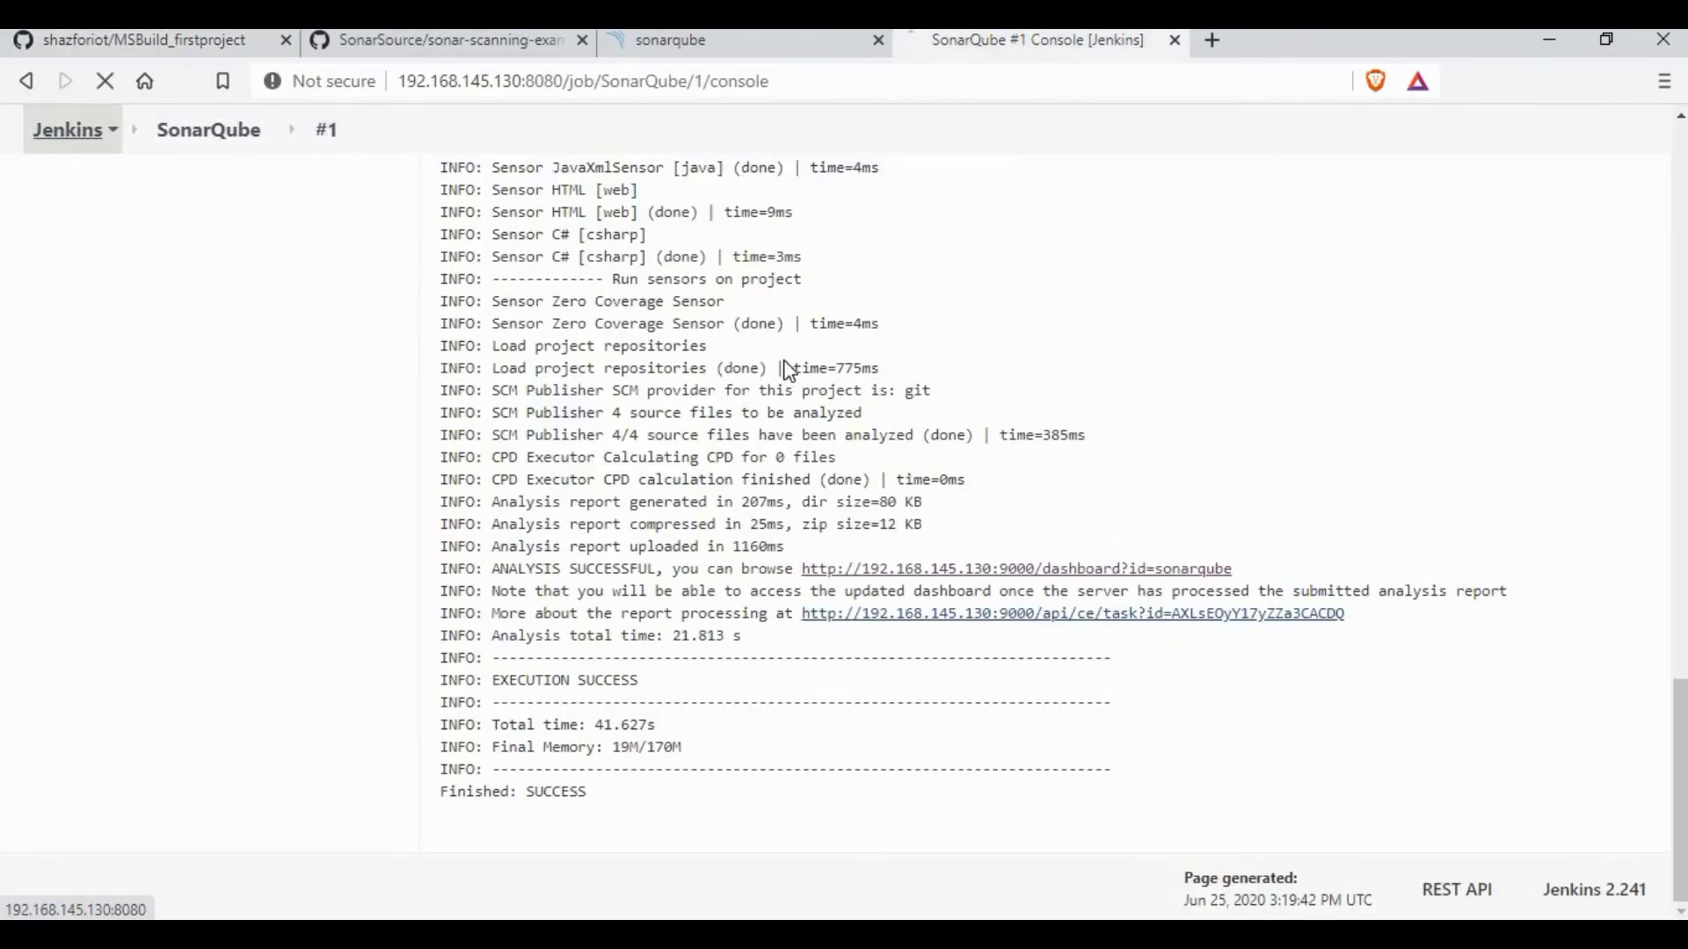
pyautogui.click(137, 276)
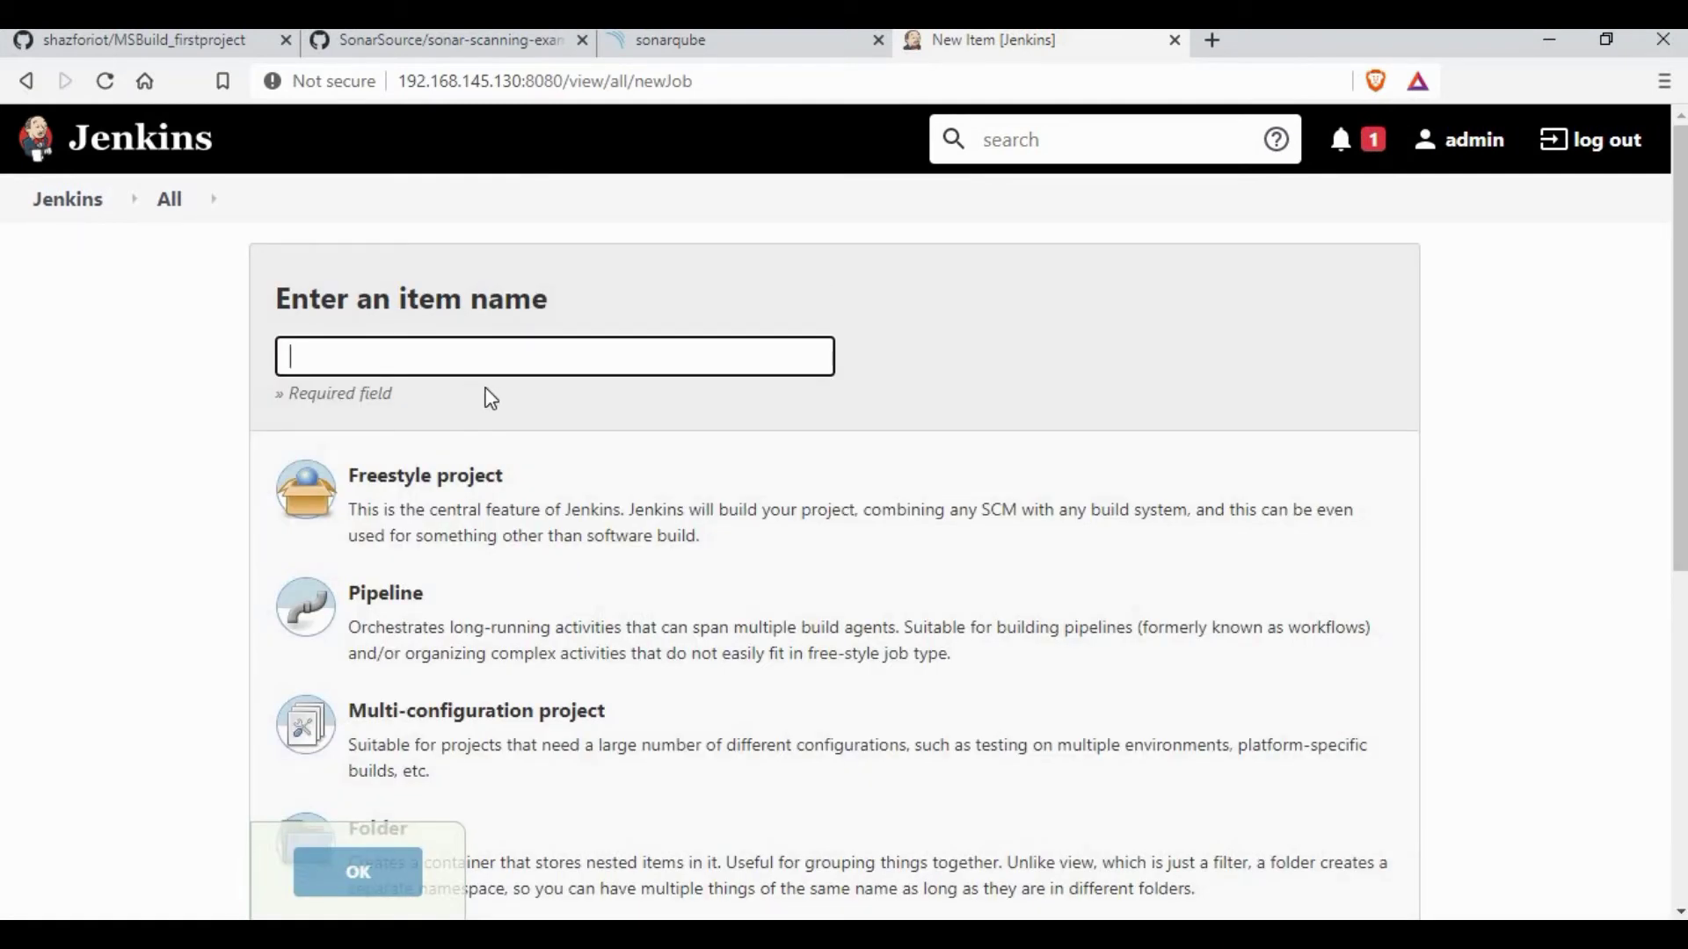
pyautogui.write('sonarqubedemo')
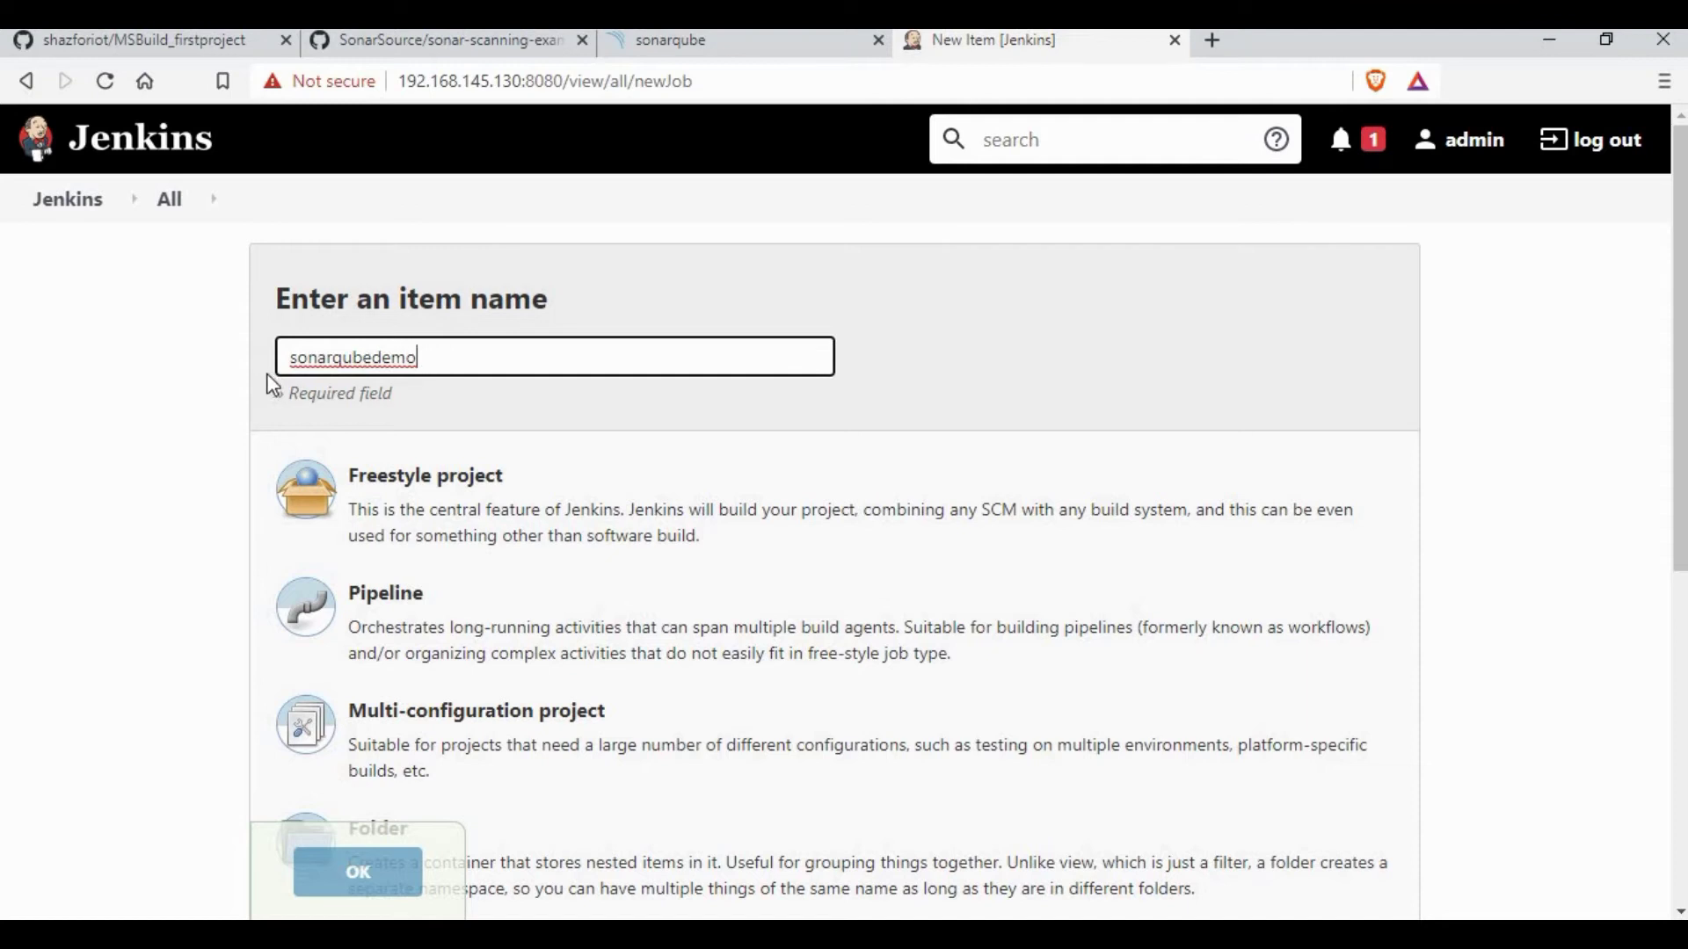
pyautogui.hotkey('ctrl', 'a')
pyautogui.click(495, 489)
pyautogui.click(358, 869)
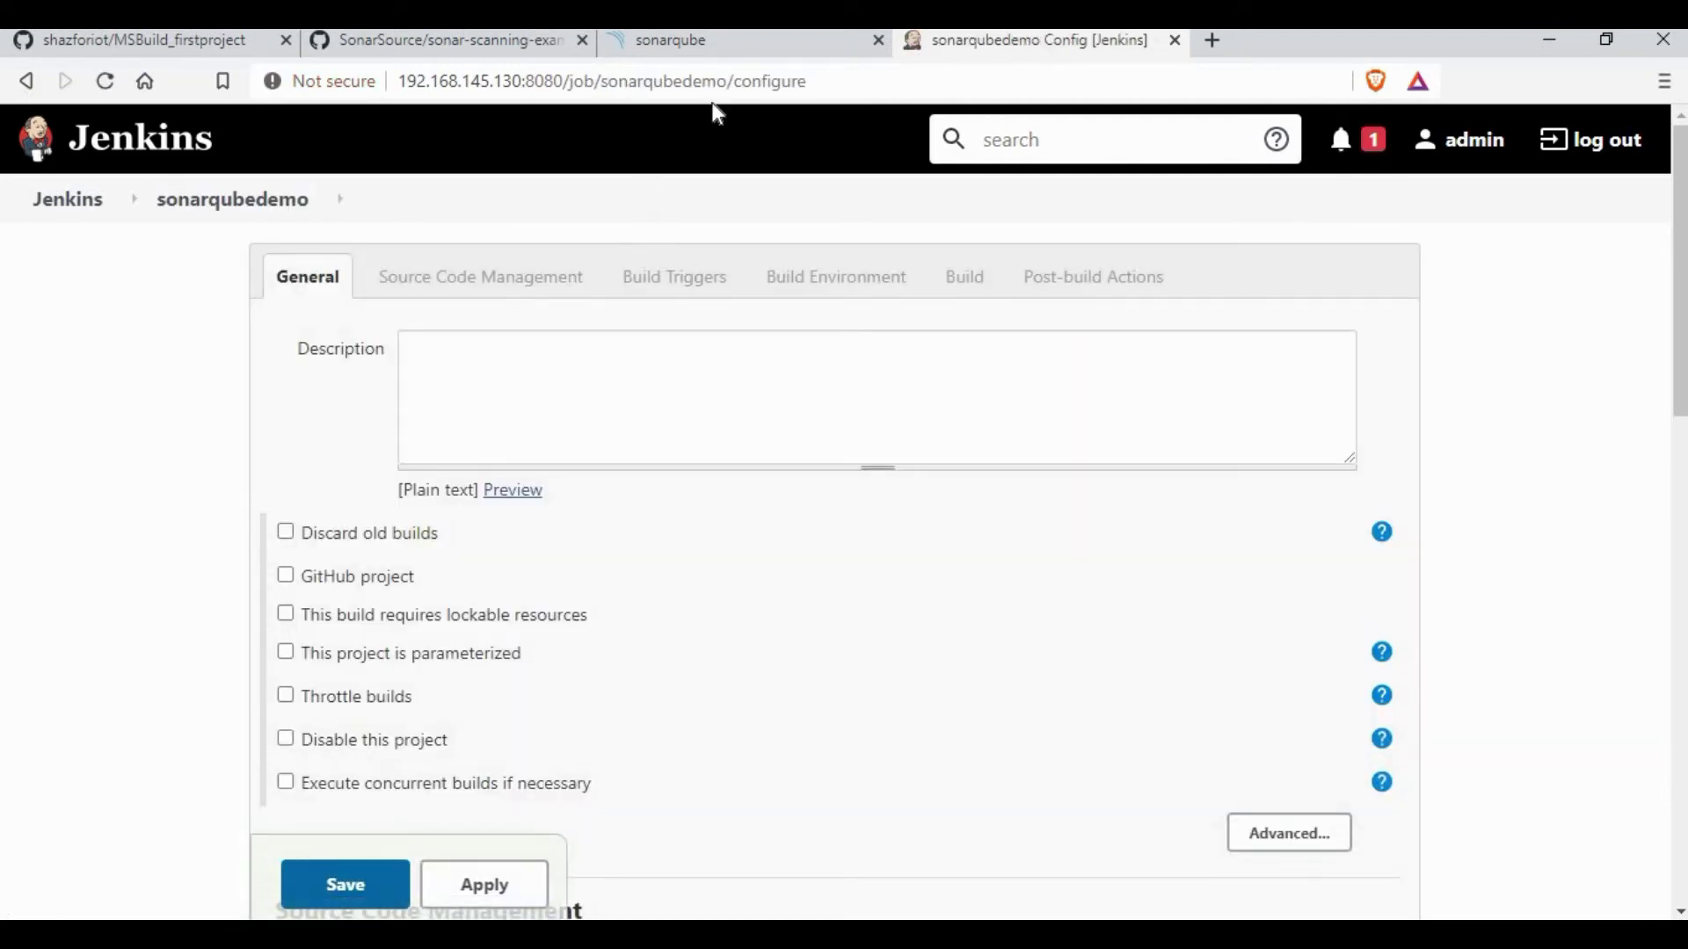
pyautogui.click(778, 42)
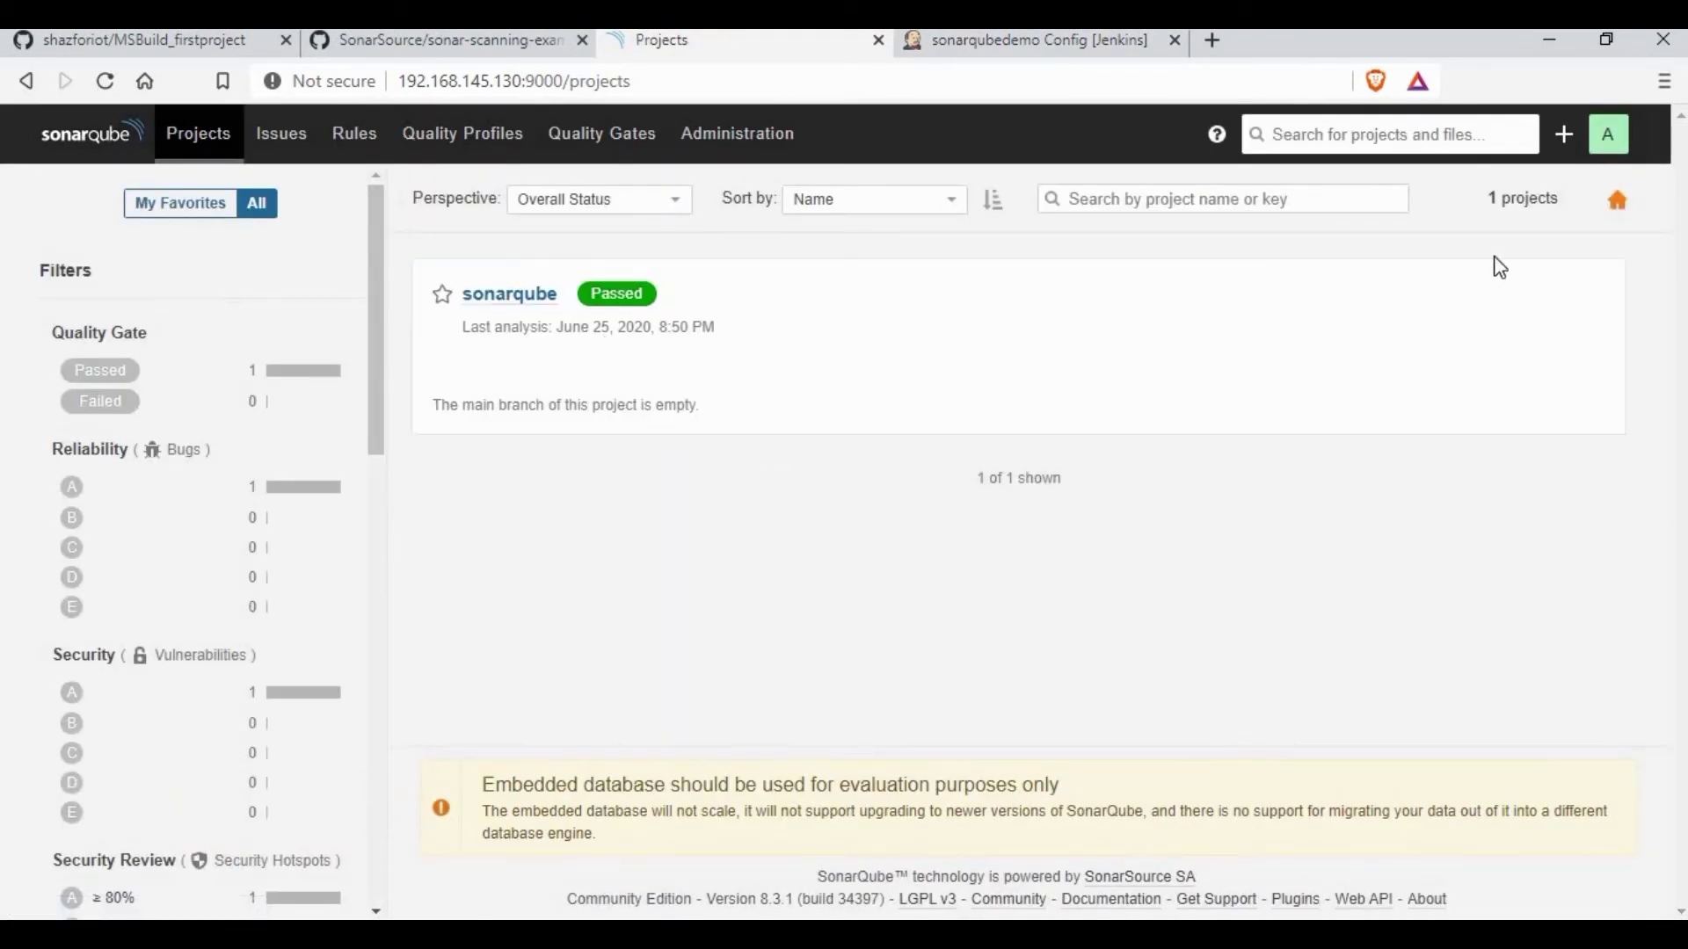
# Step: Manually create a SonarQube project with key sonarqubedemo
pyautogui.click(1568, 157)
pyautogui.click(1530, 204)
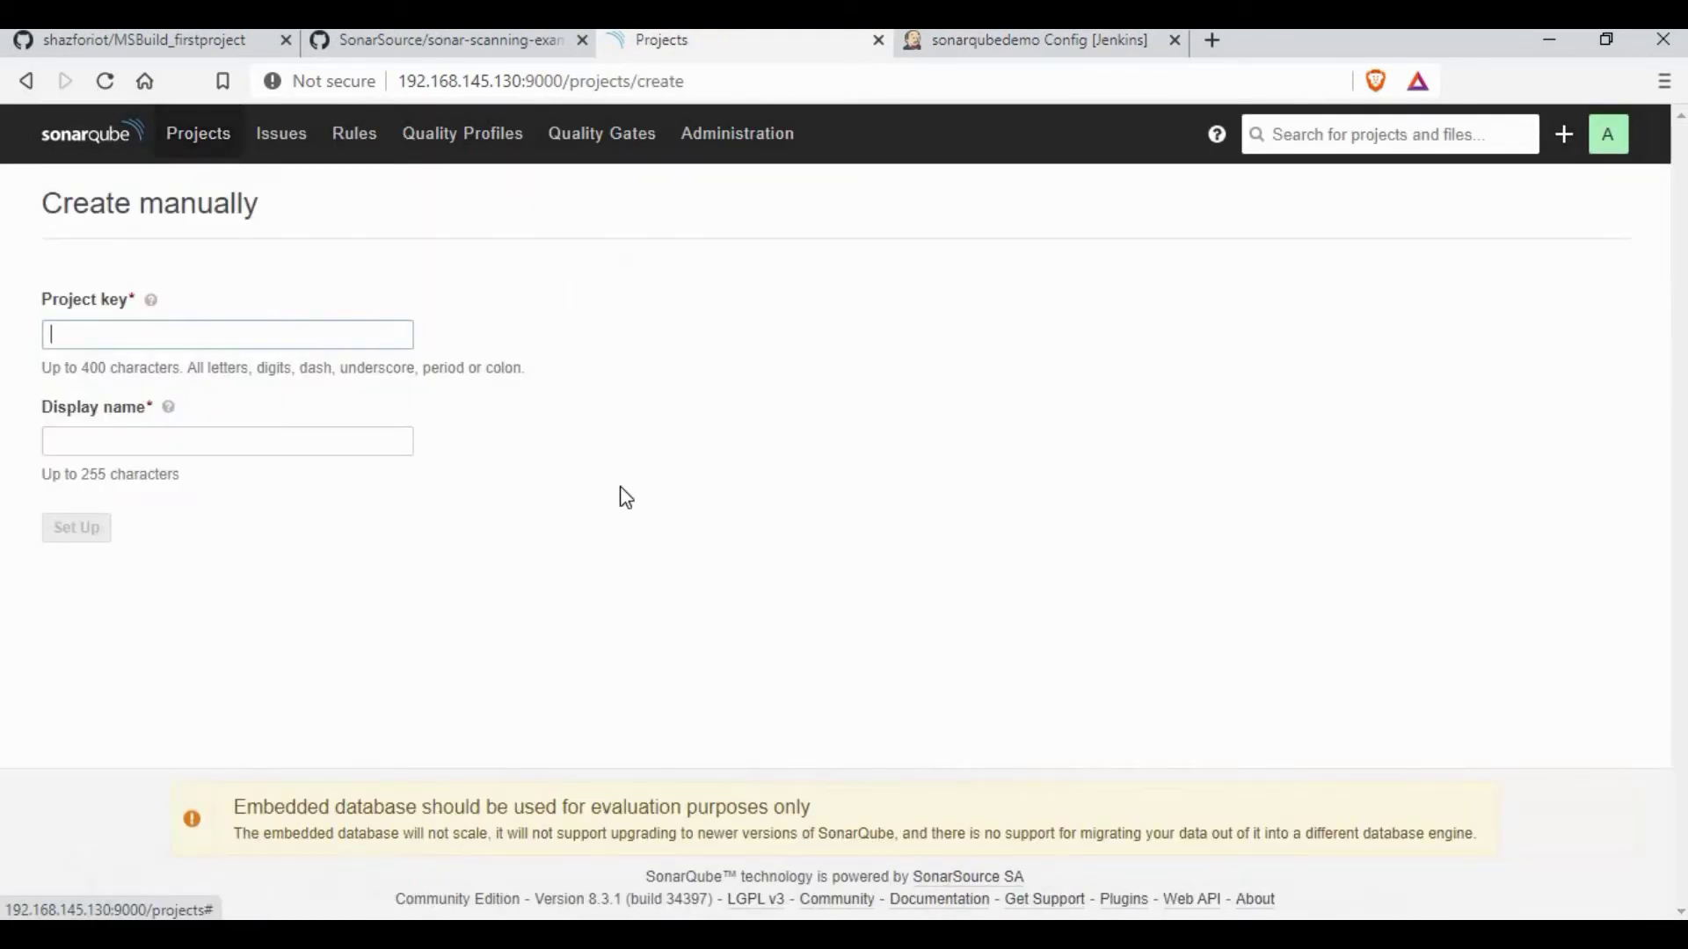
pyautogui.write('sona')
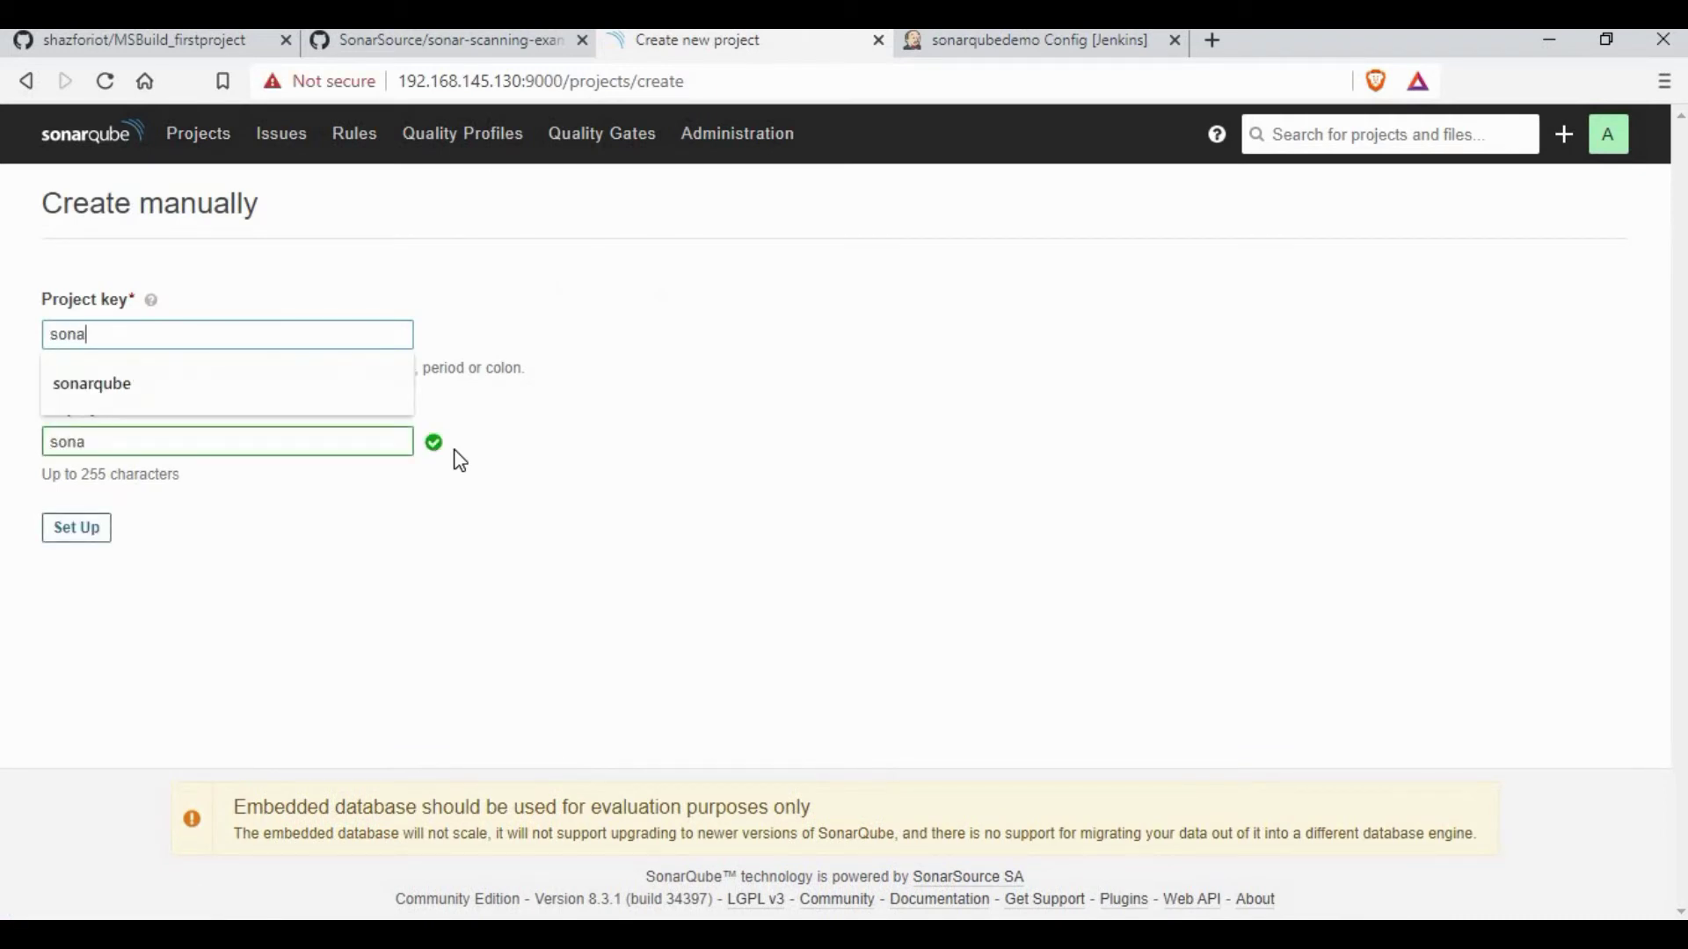
pyautogui.write('rqubedemo')
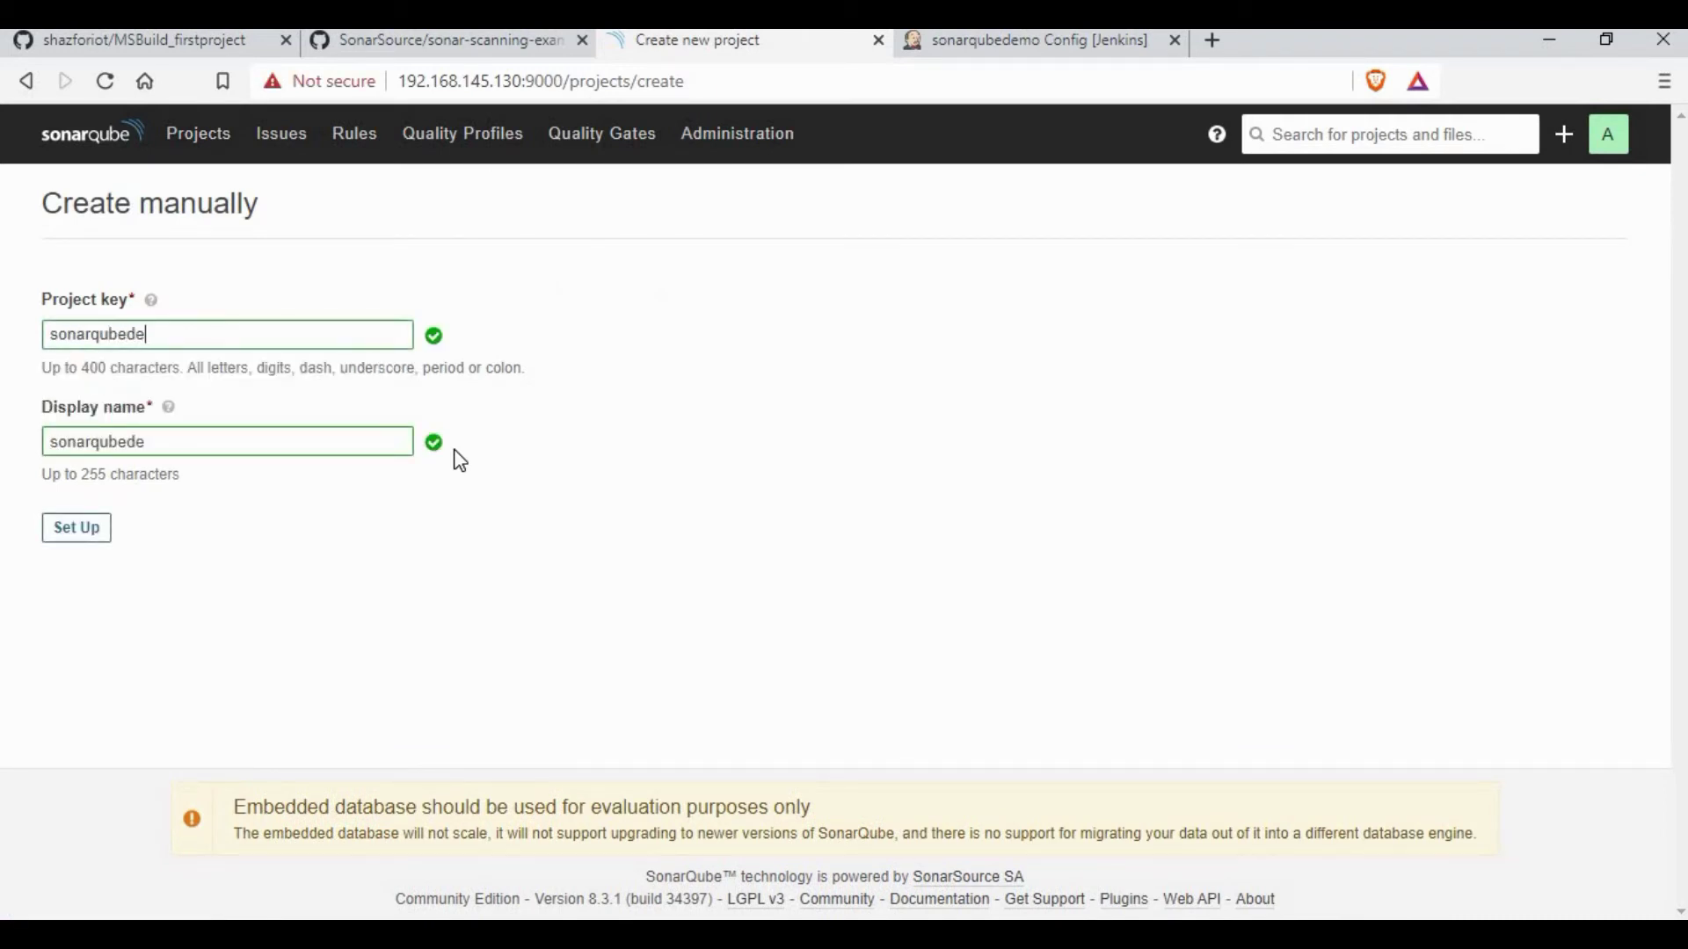
pyautogui.click(77, 527)
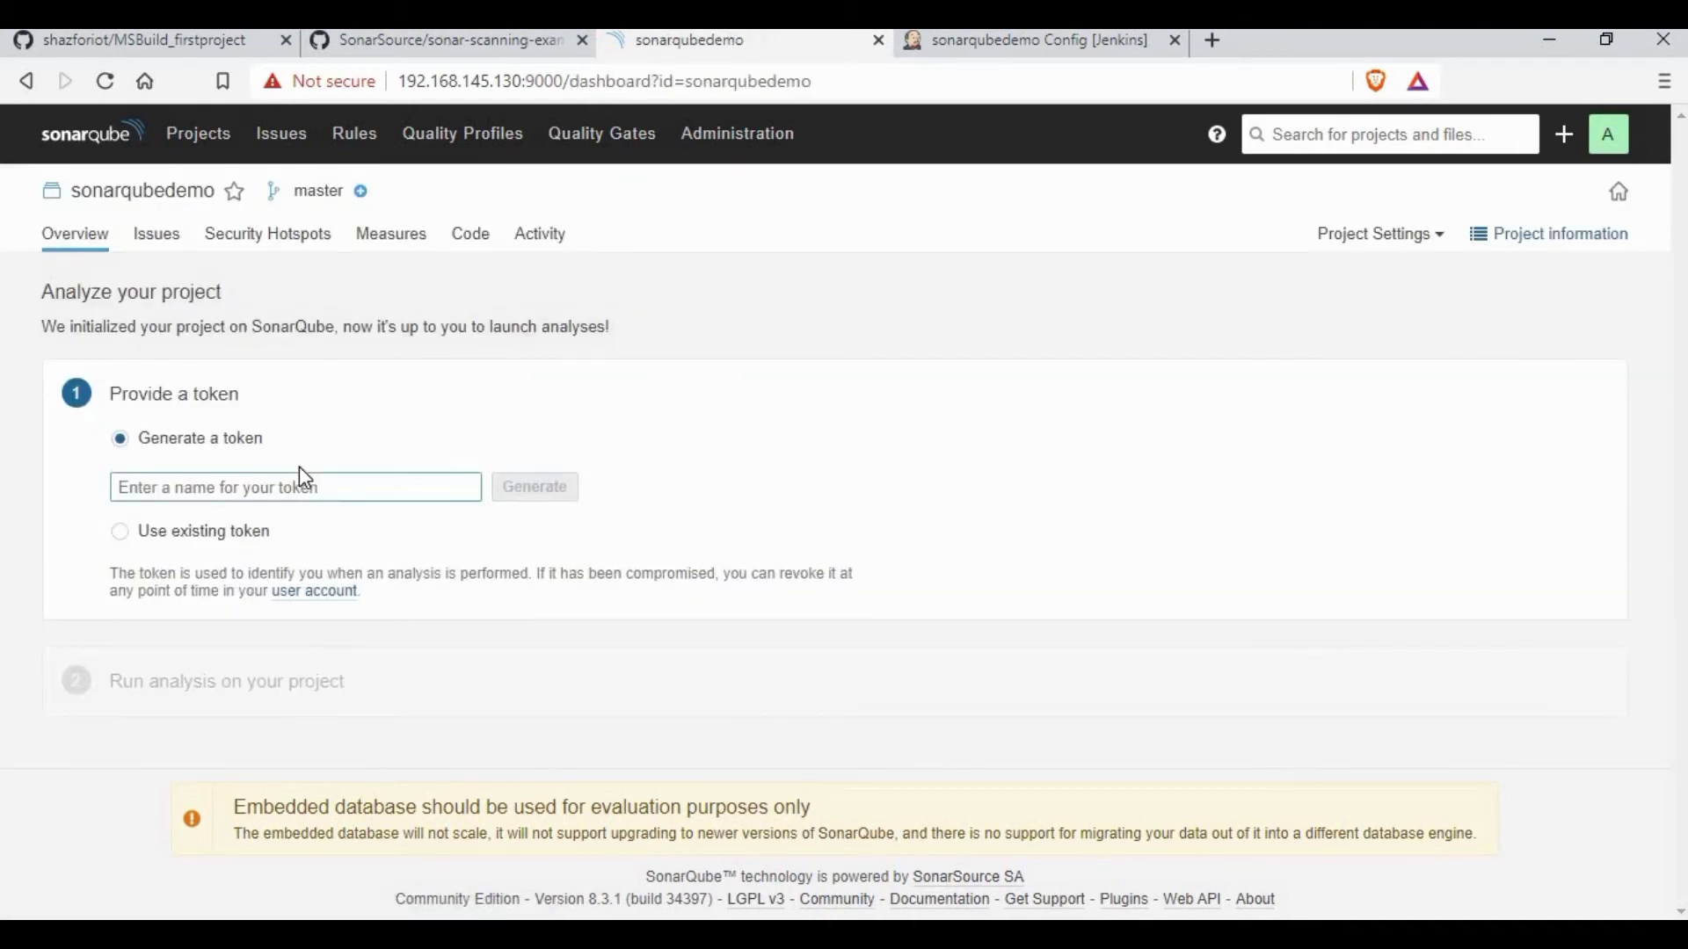
# Step: Generate an analysis token named sonarqubedemo, then go back to the Jenkins job configuration
pyautogui.write('sonarqube')
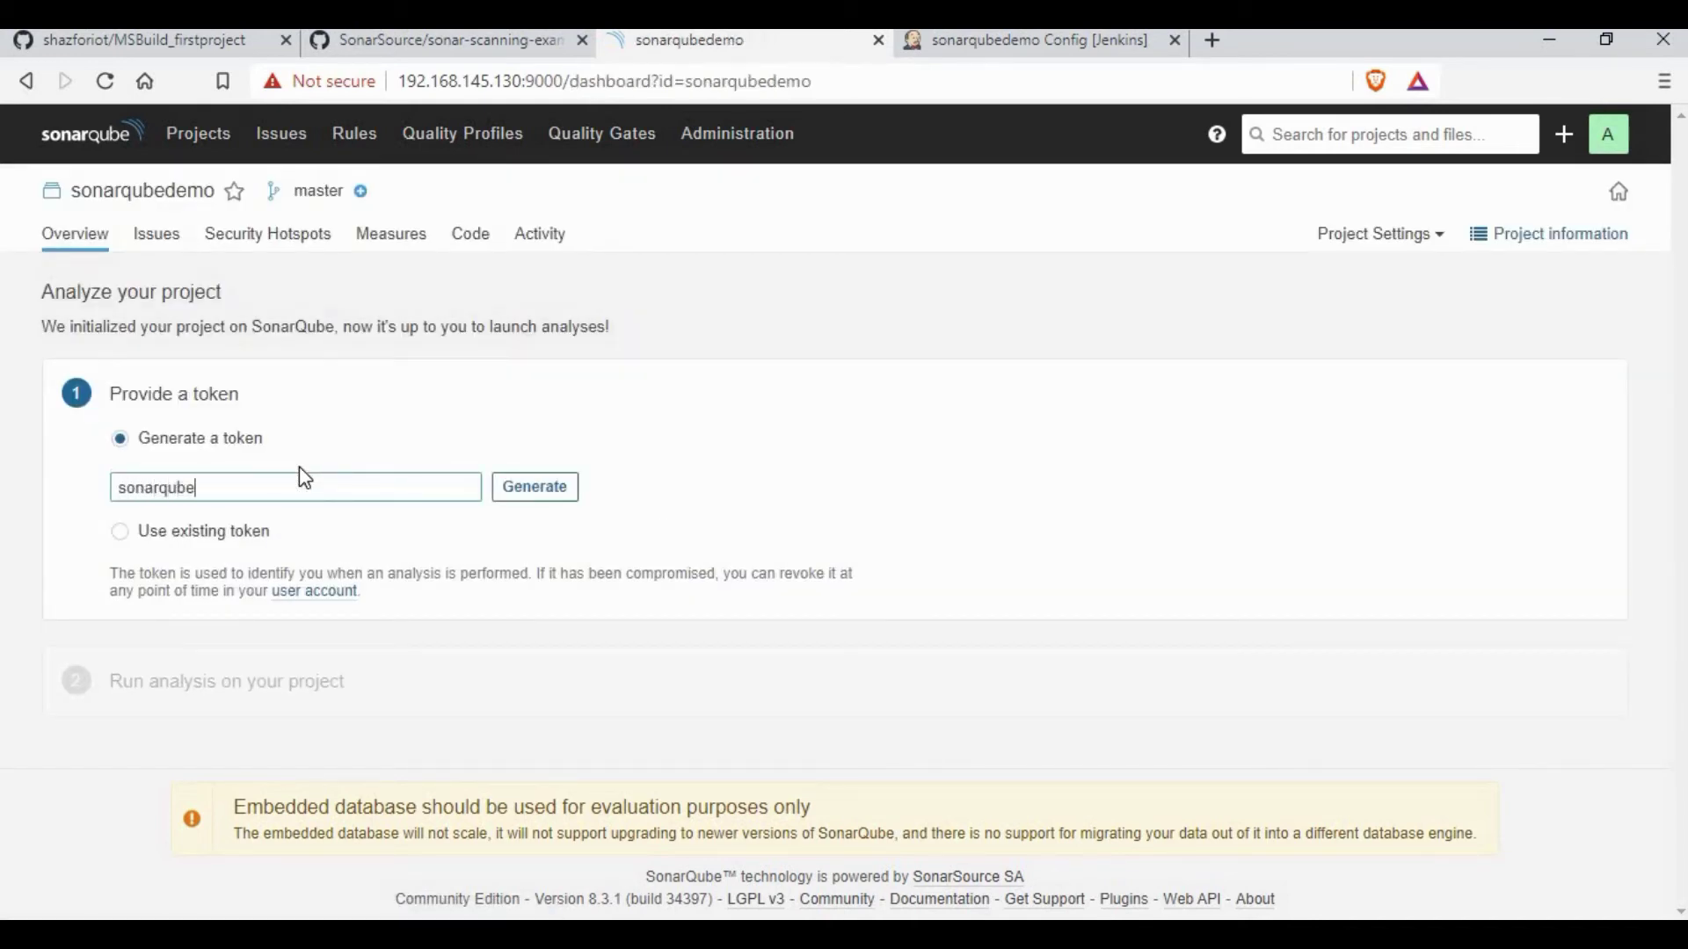
pyautogui.write('demo')
pyautogui.click(565, 493)
pyautogui.click(159, 543)
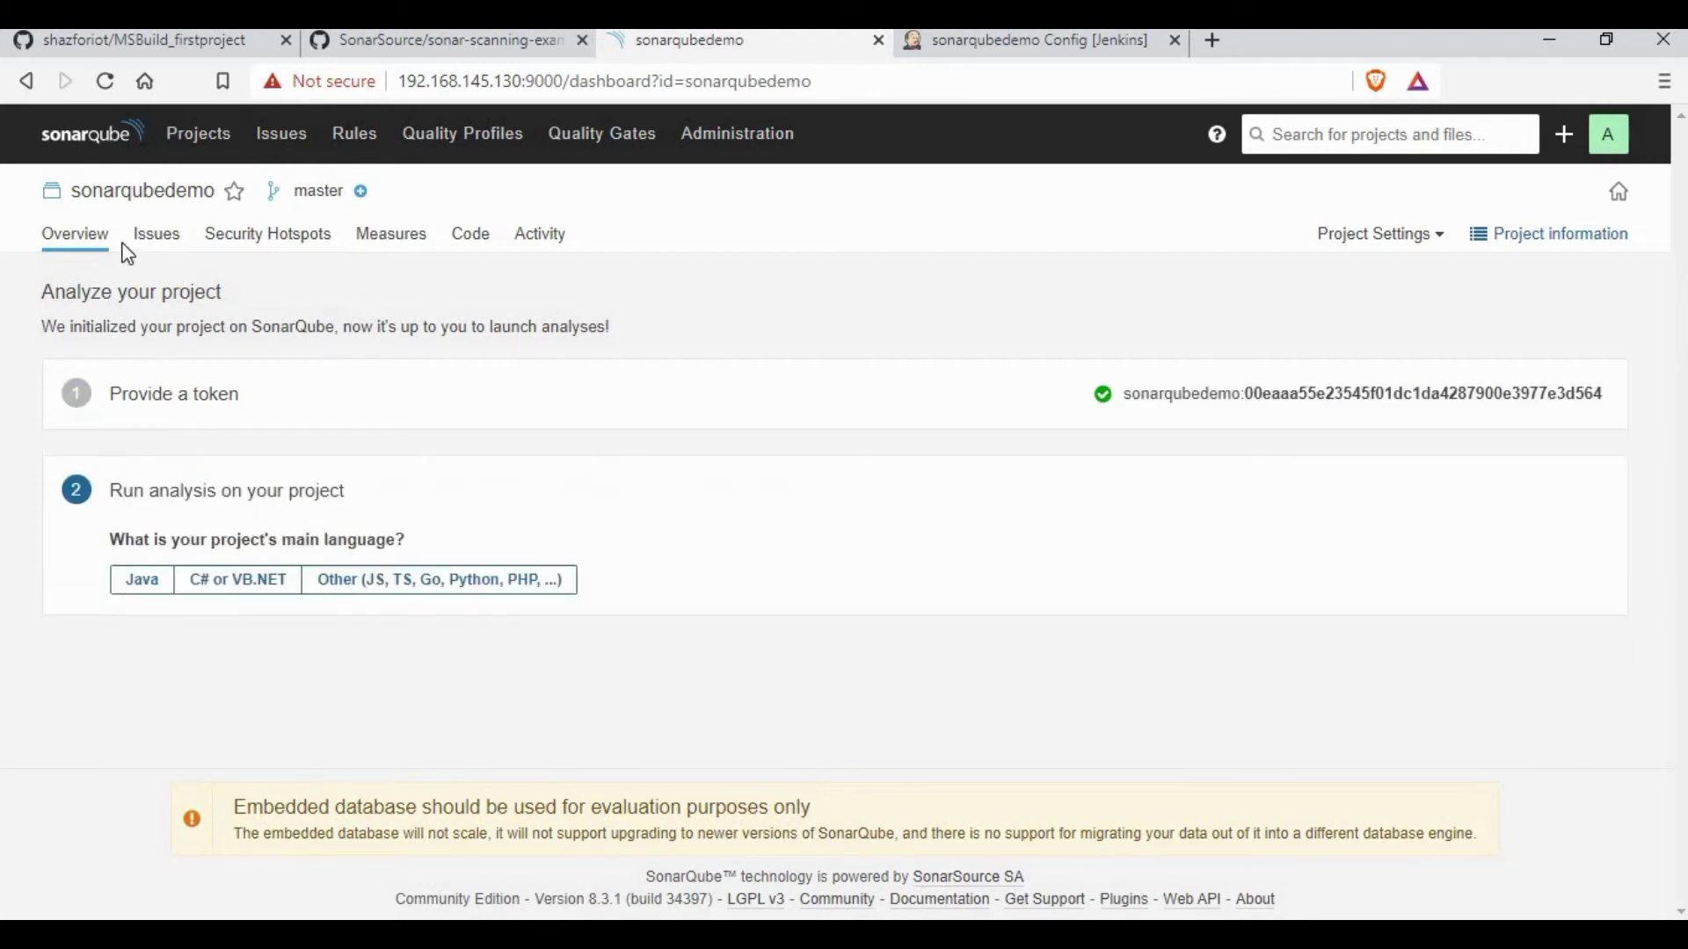
pyautogui.click(124, 133)
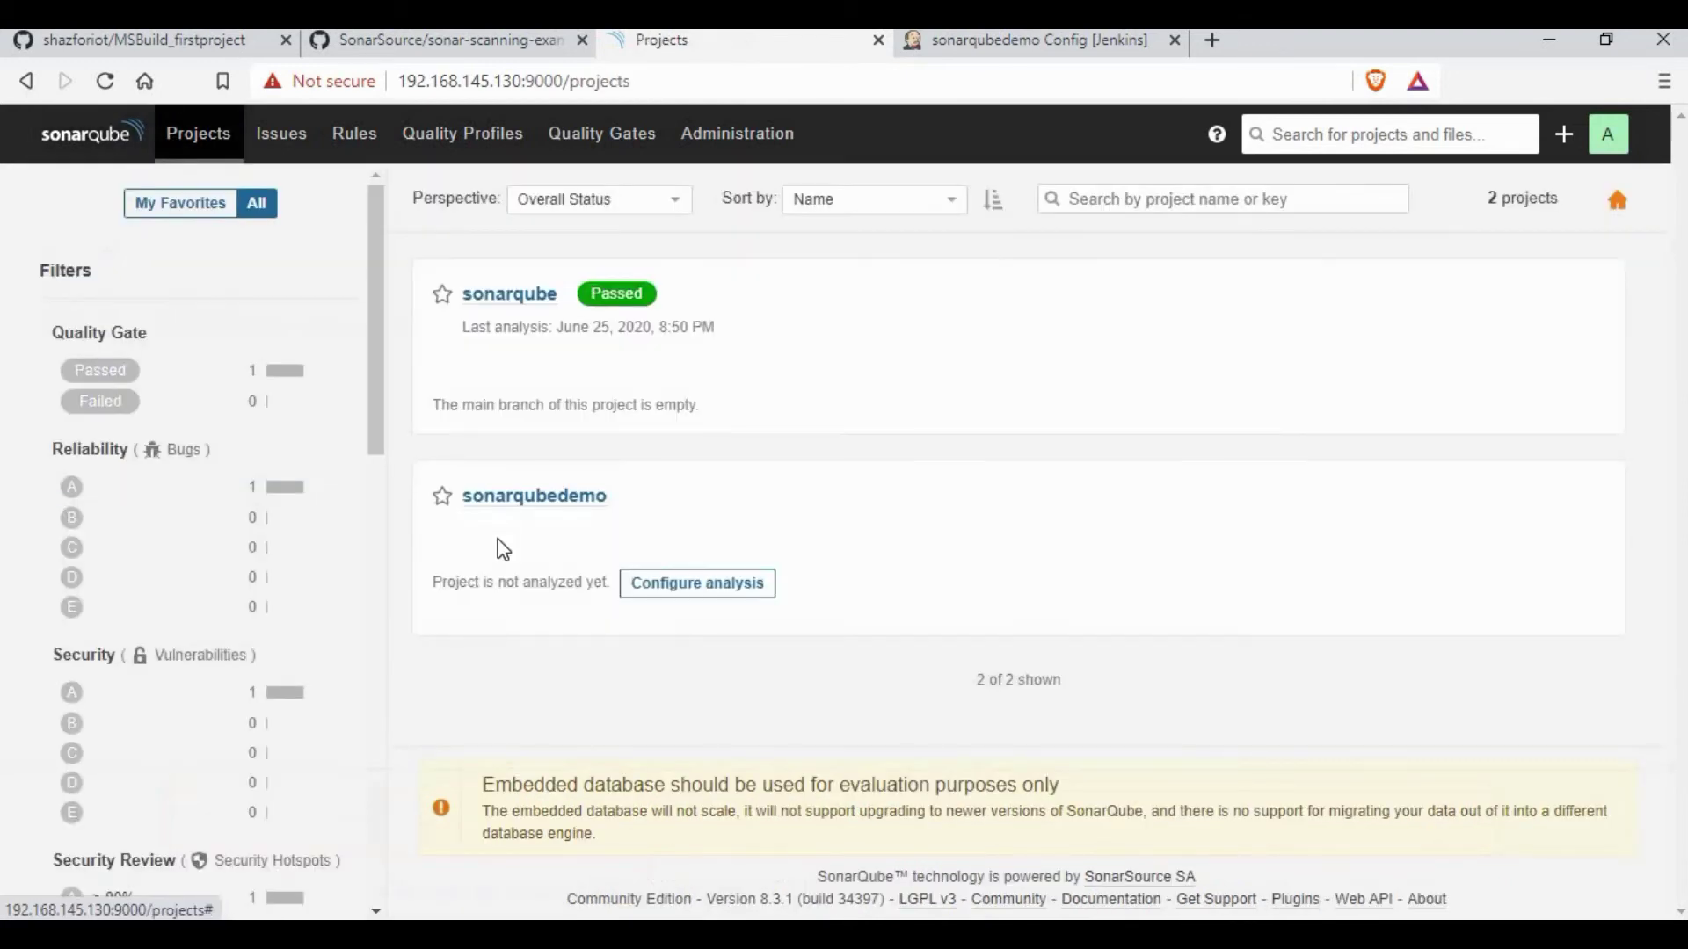
pyautogui.click(1025, 42)
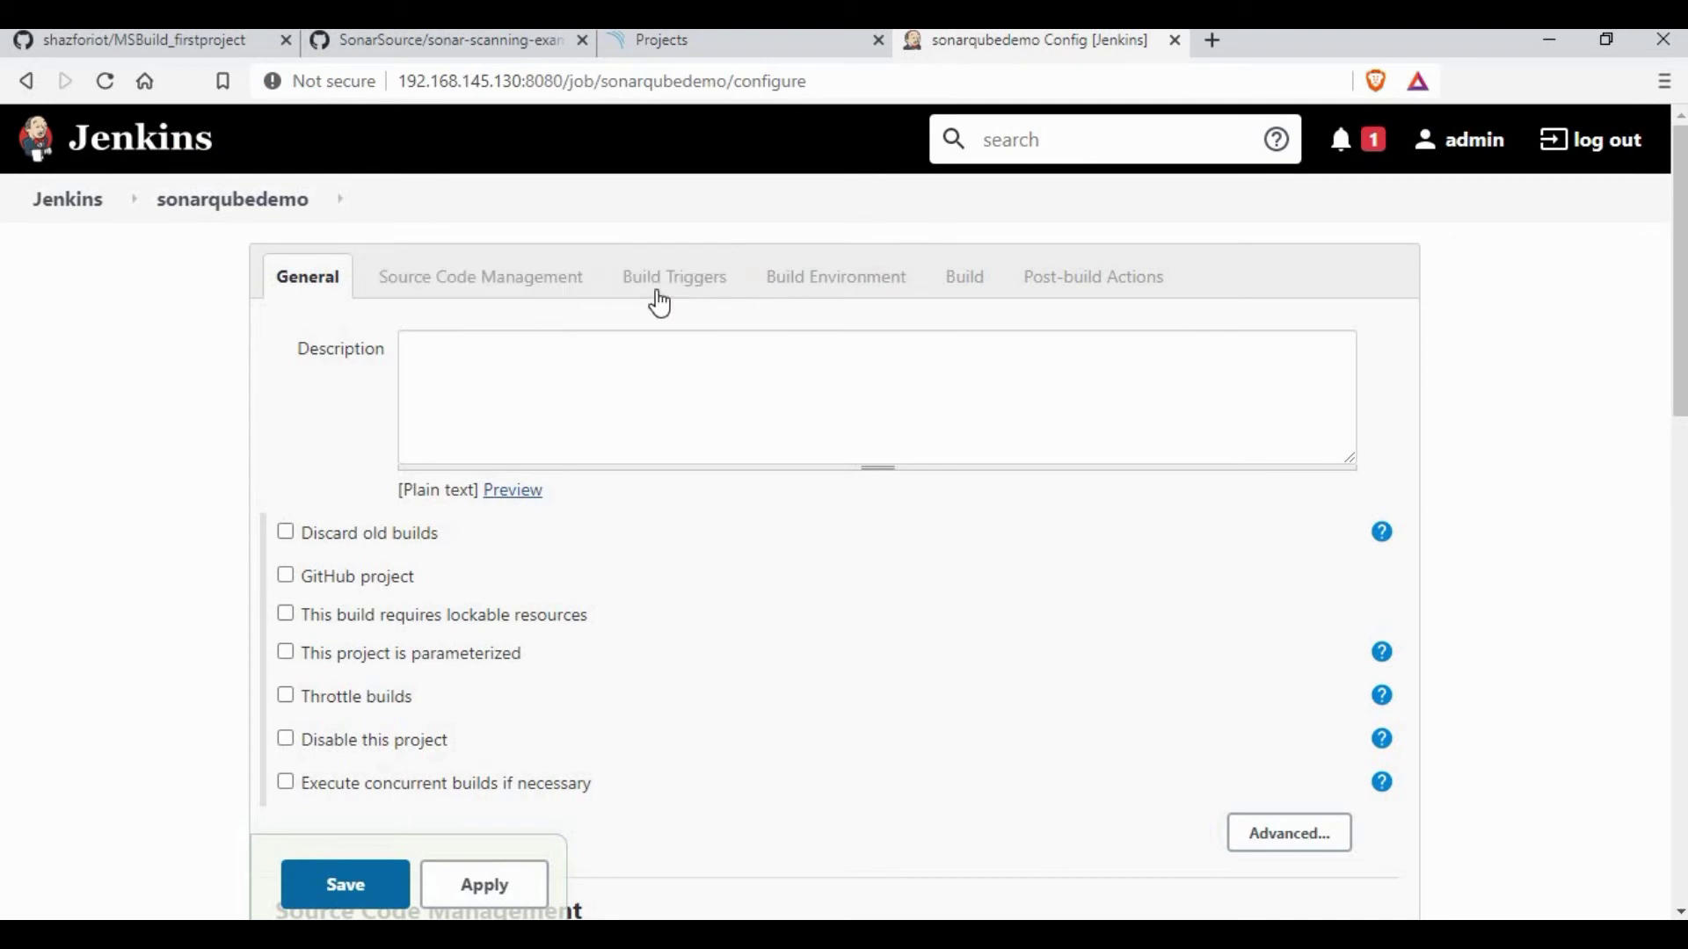
pyautogui.scroll(-2, 325, 668)
pyautogui.scroll(-2, 325, 668)
pyautogui.click(313, 641)
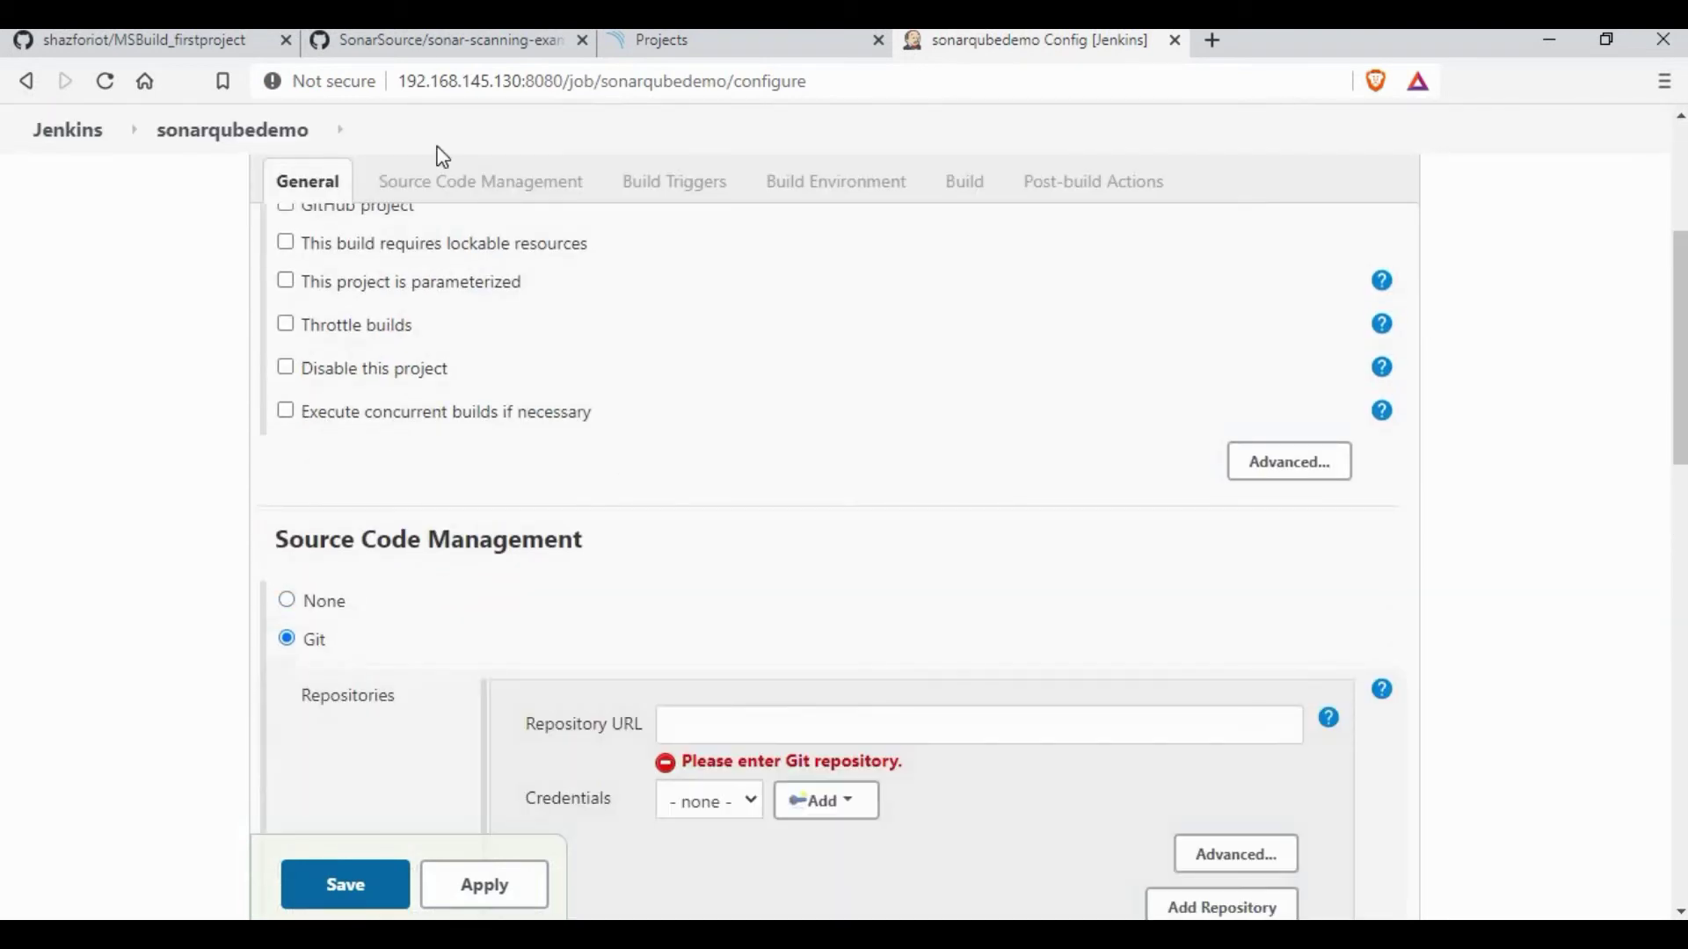
pyautogui.click(430, 42)
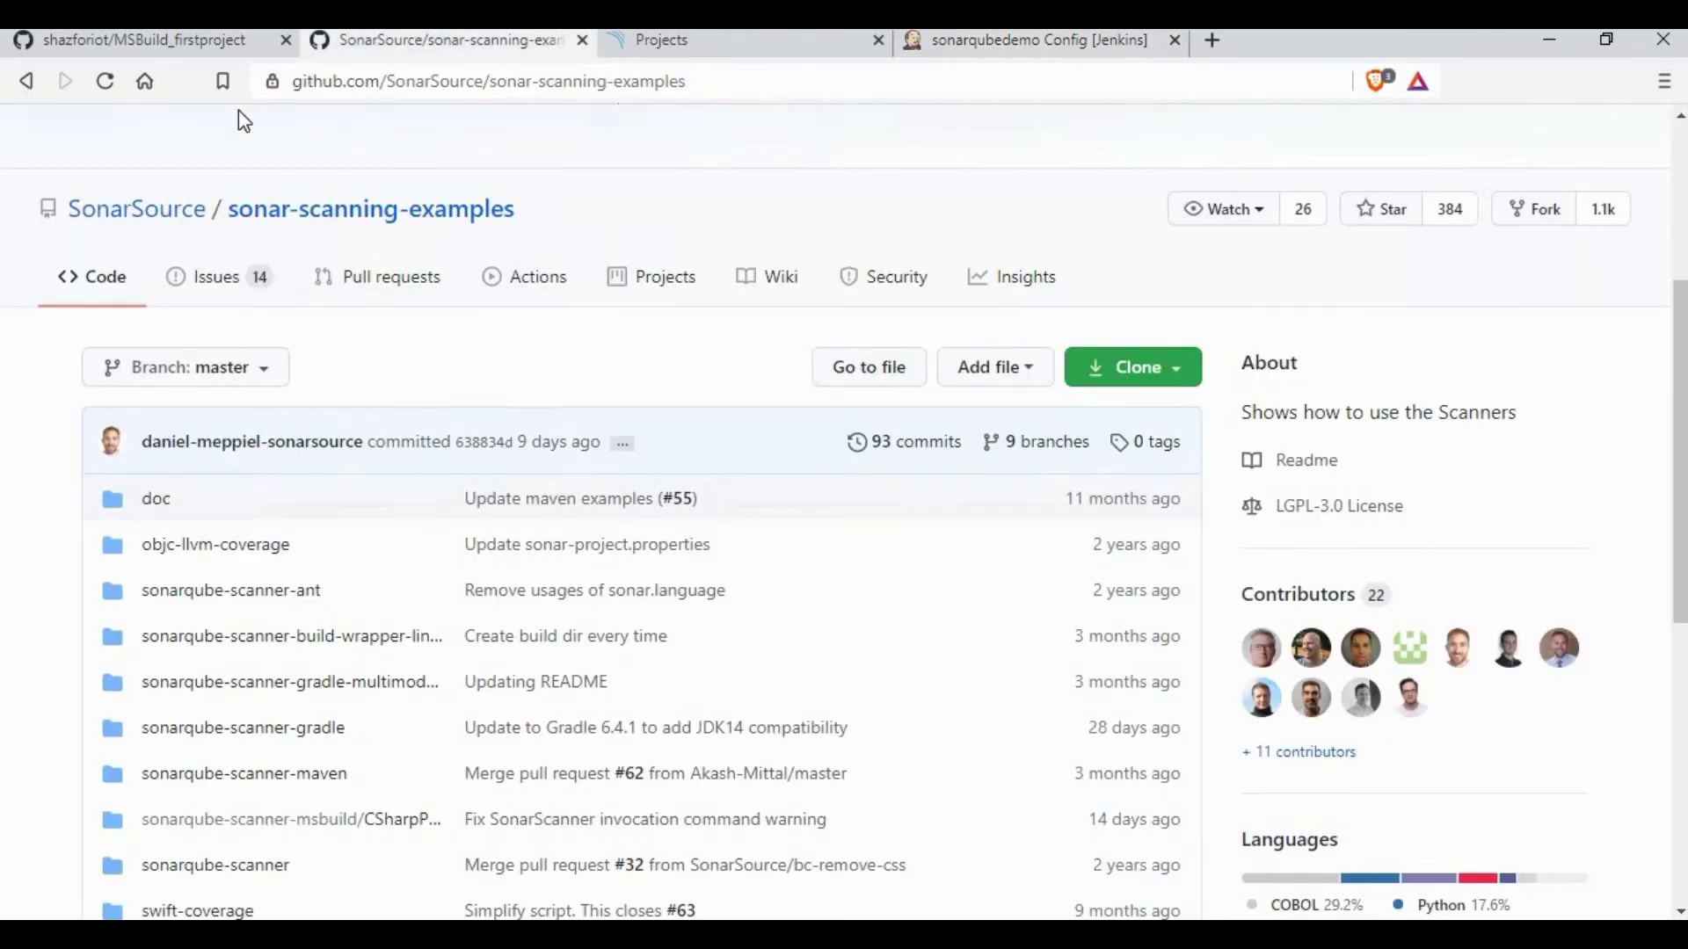
pyautogui.click(719, 80)
pyautogui.rightClick(606, 82)
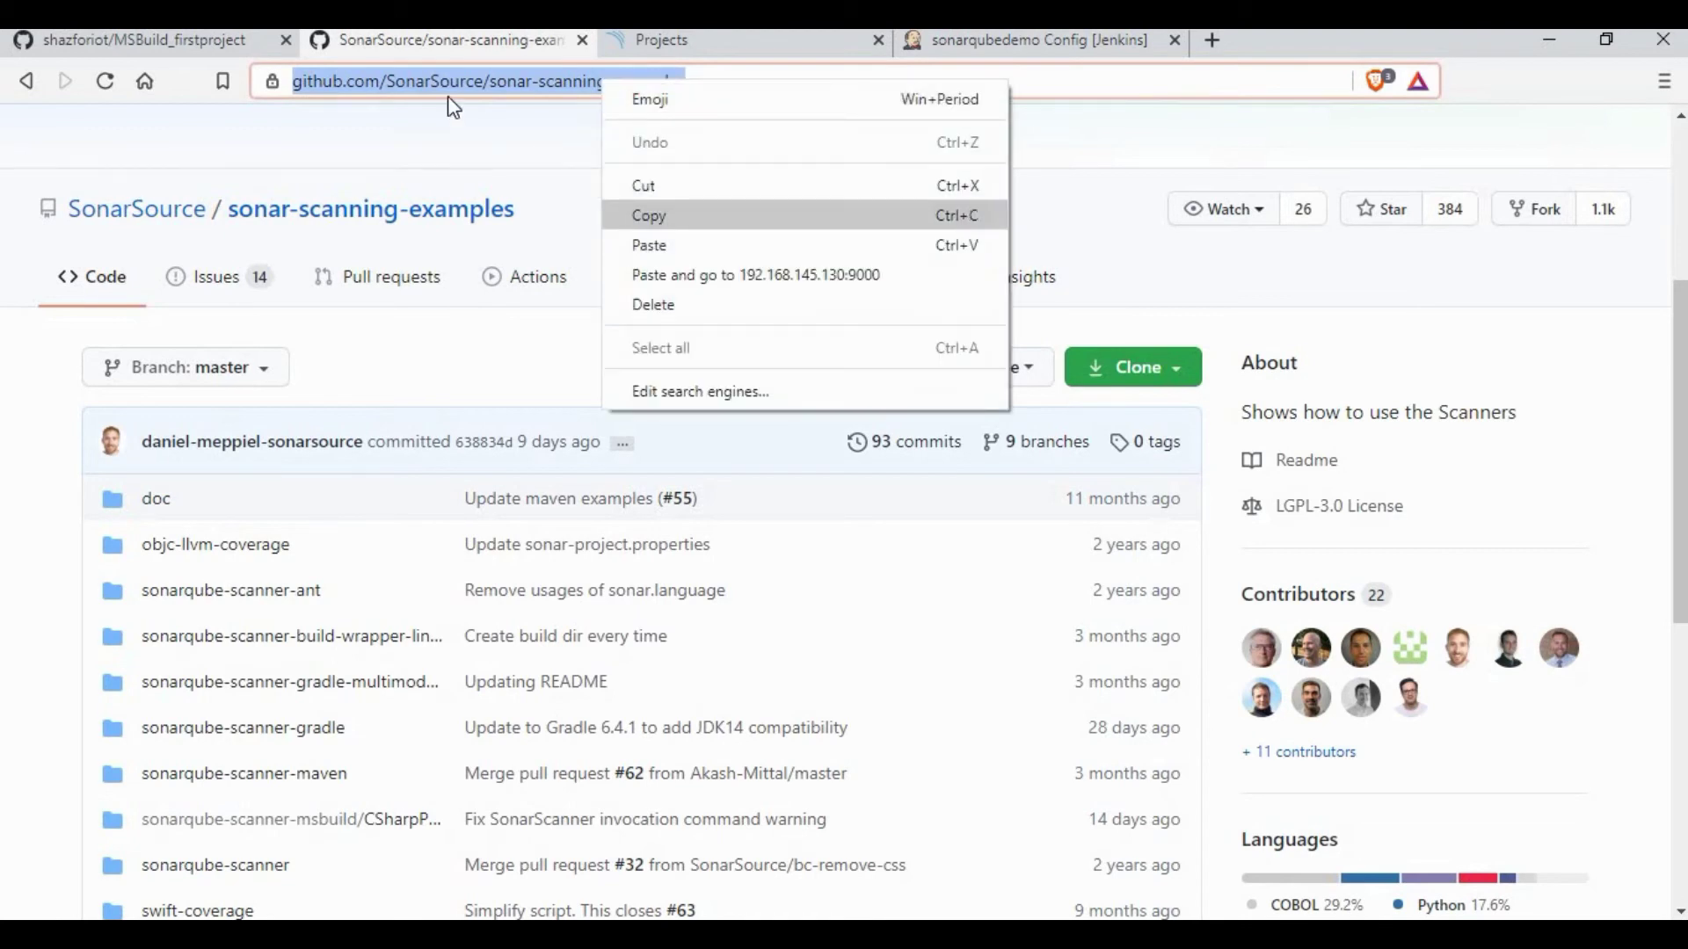
pyautogui.press('Return')
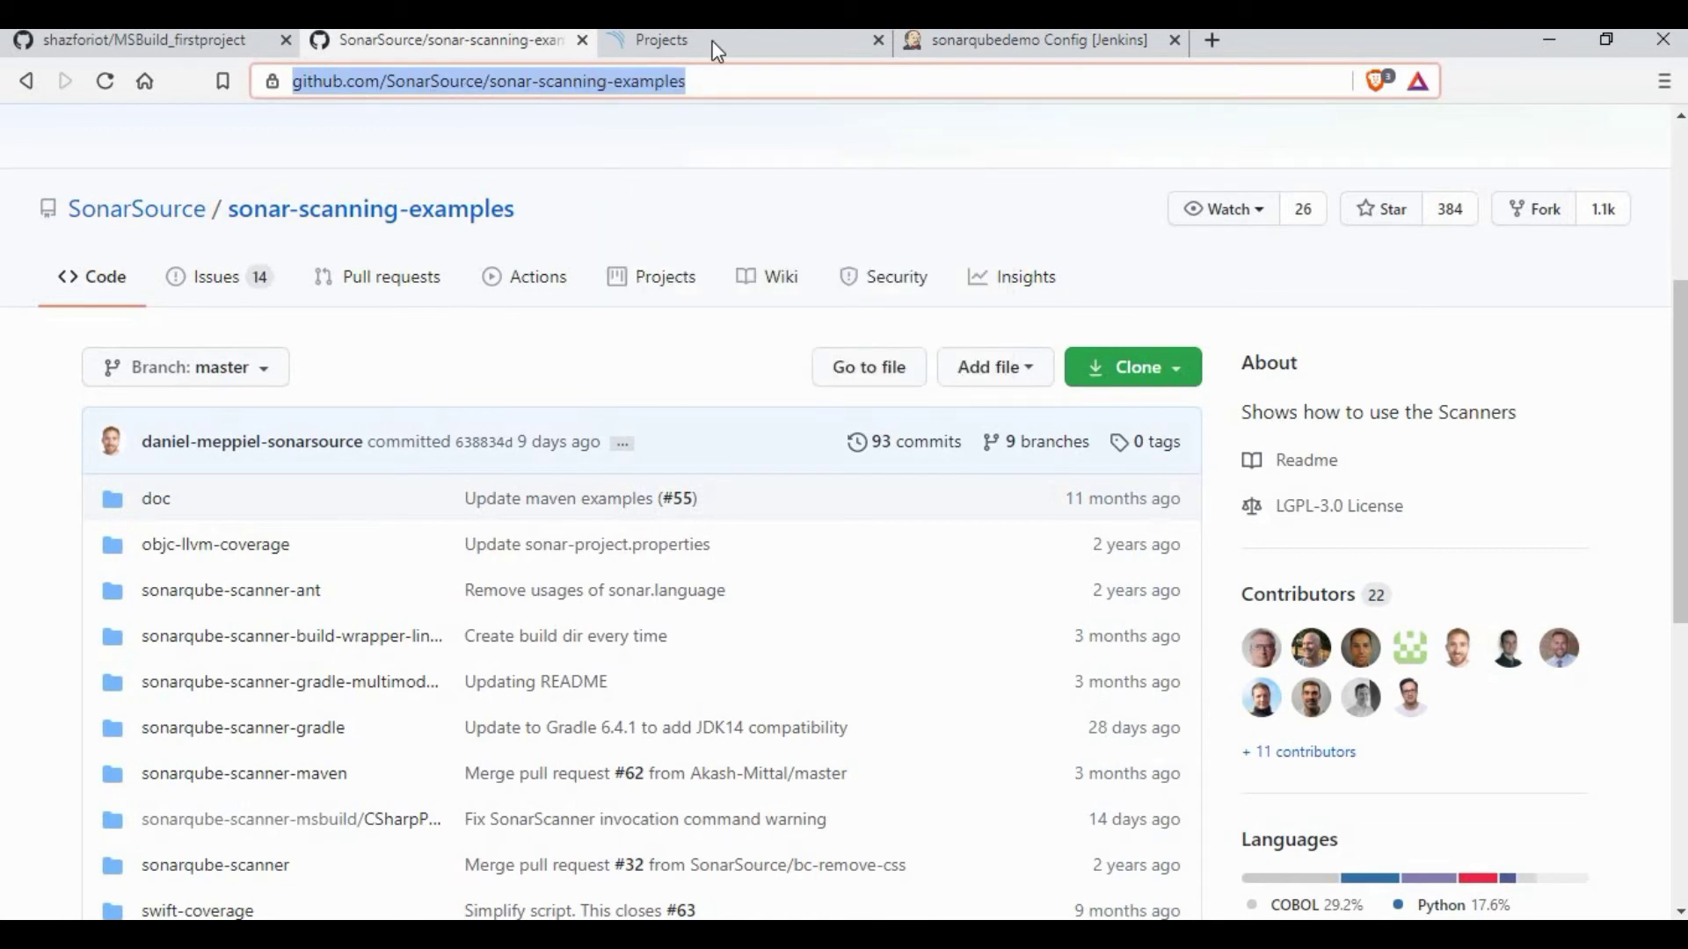
pyautogui.click(985, 34)
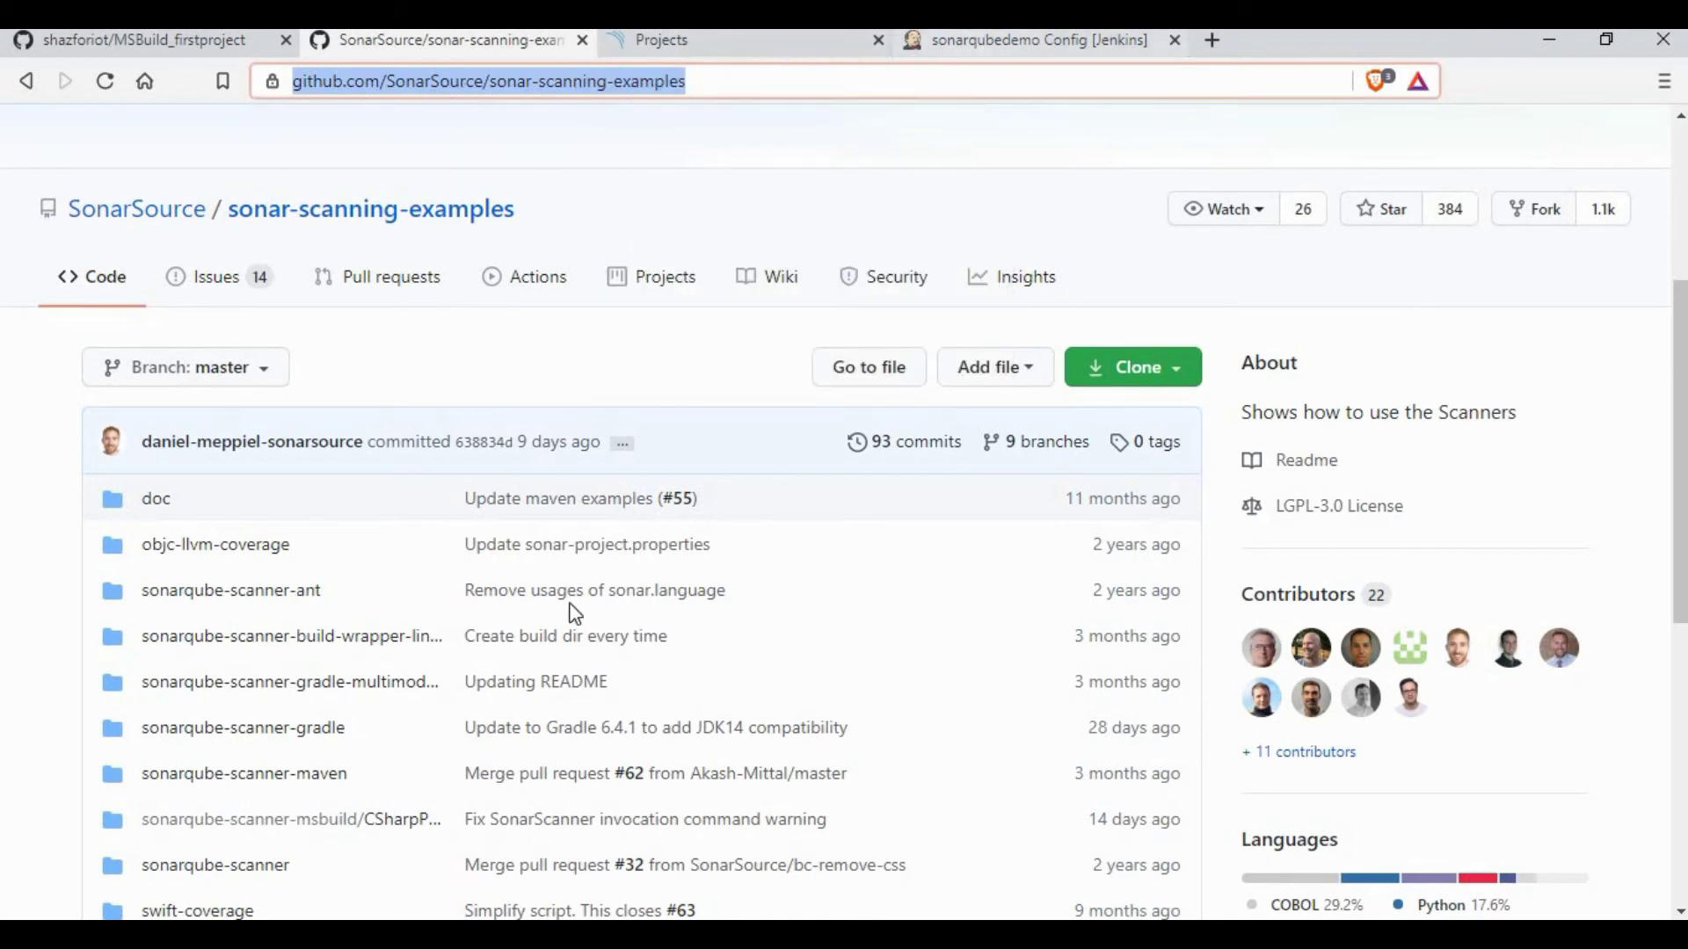
pyautogui.click(803, 745)
pyautogui.hotkey('ctrl', 'v')
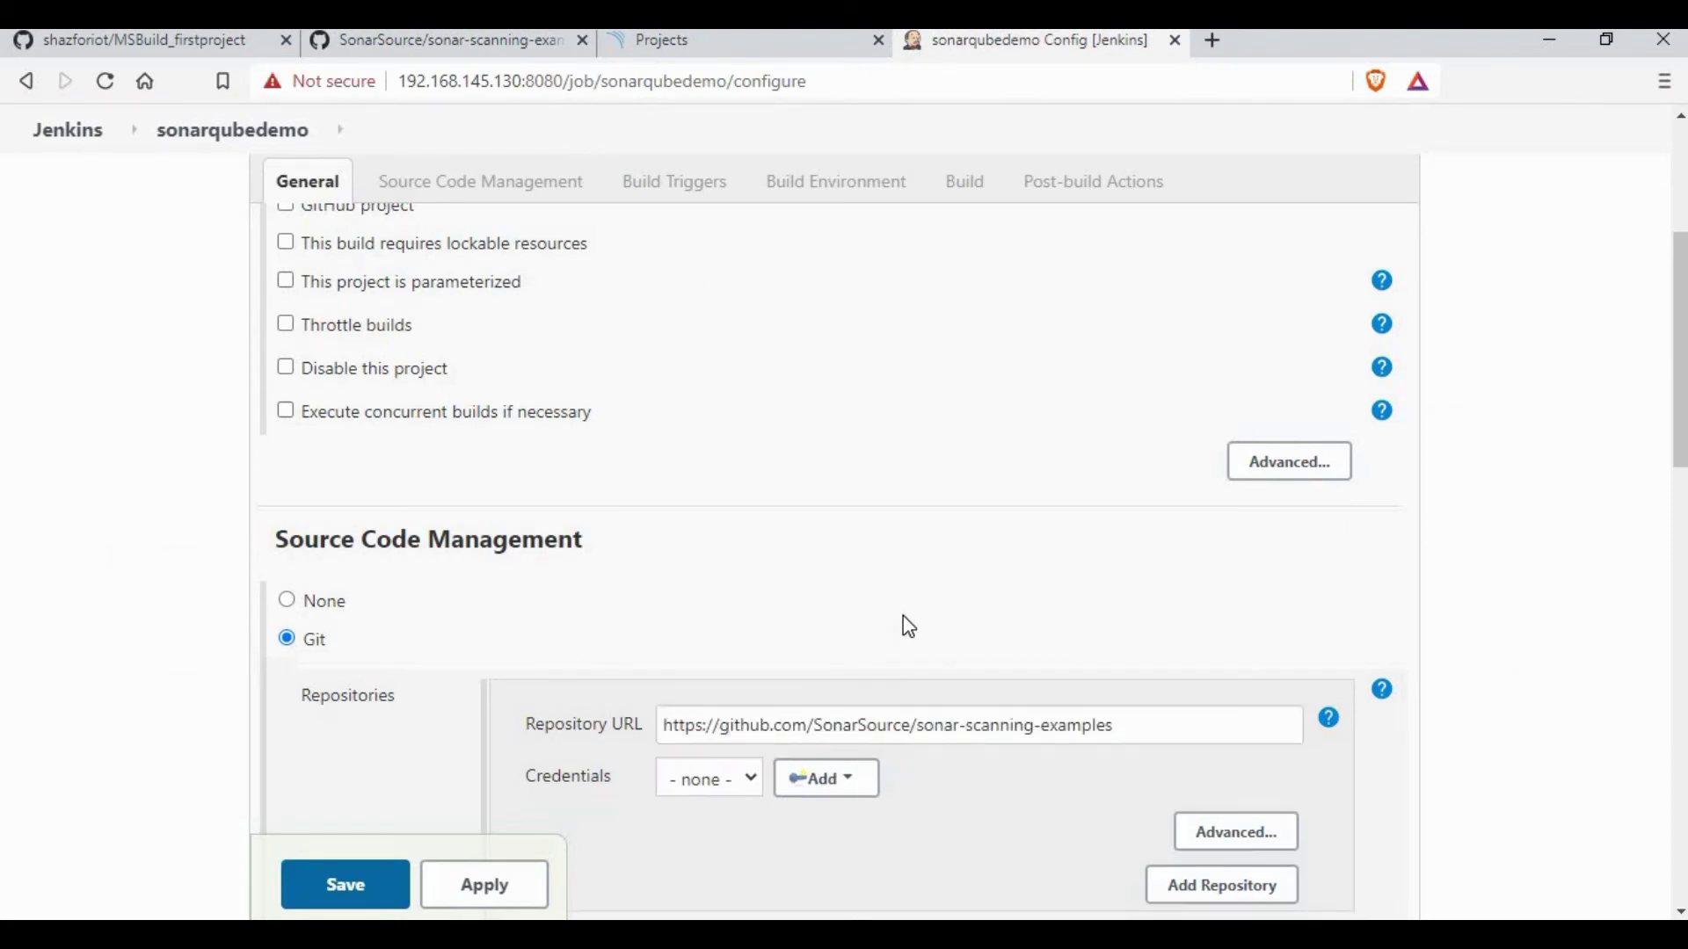
pyautogui.scroll(-7, 907, 626)
pyautogui.scroll(-3, 909, 626)
pyautogui.scroll(-6, 909, 626)
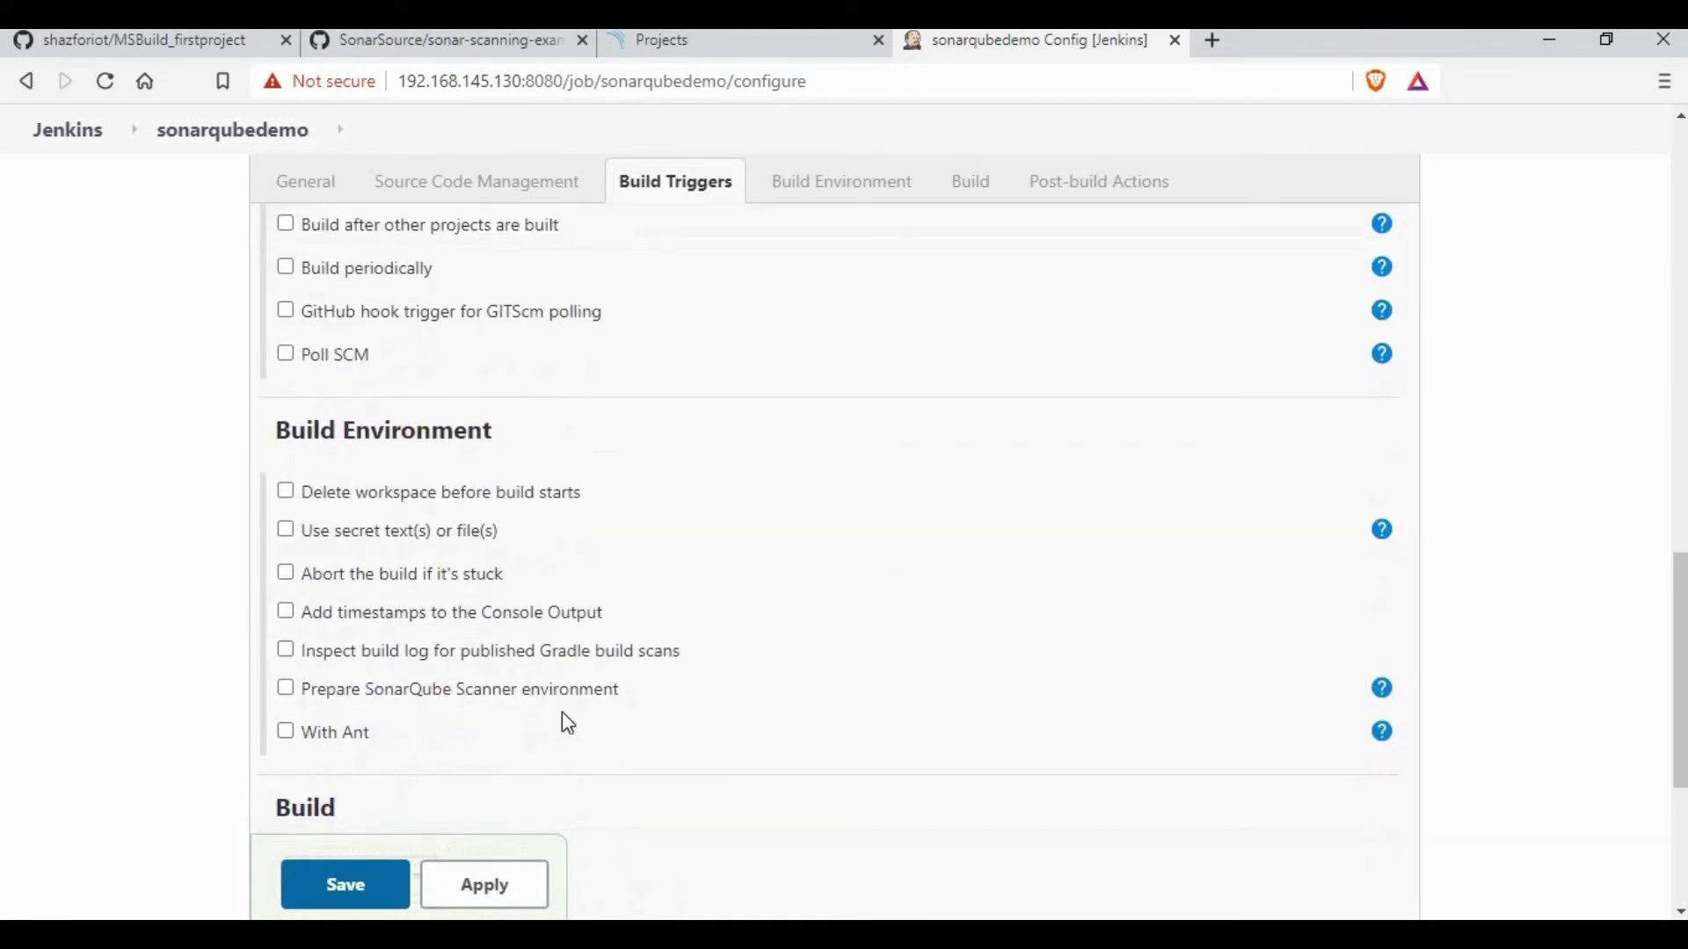
# Step: Add a SonarQube Scanner build step with project key sonarqubedemo plus login and password properties
pyautogui.click(409, 510)
pyautogui.click(403, 546)
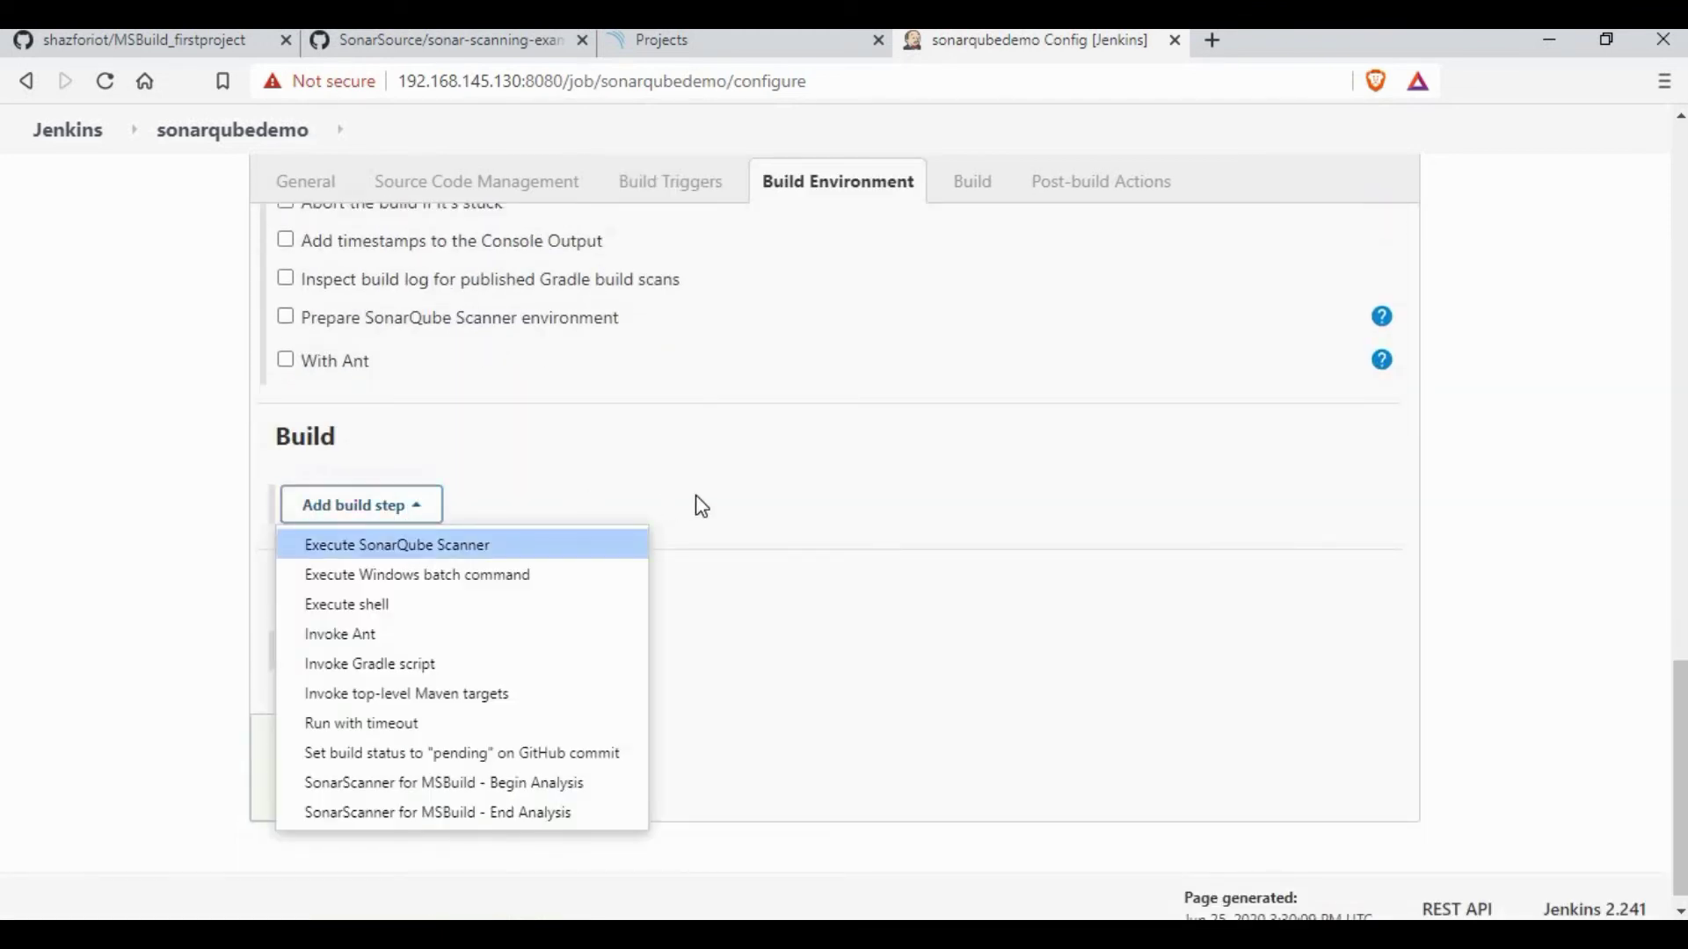
pyautogui.scroll(-3, 1006, 577)
pyautogui.click(1009, 571)
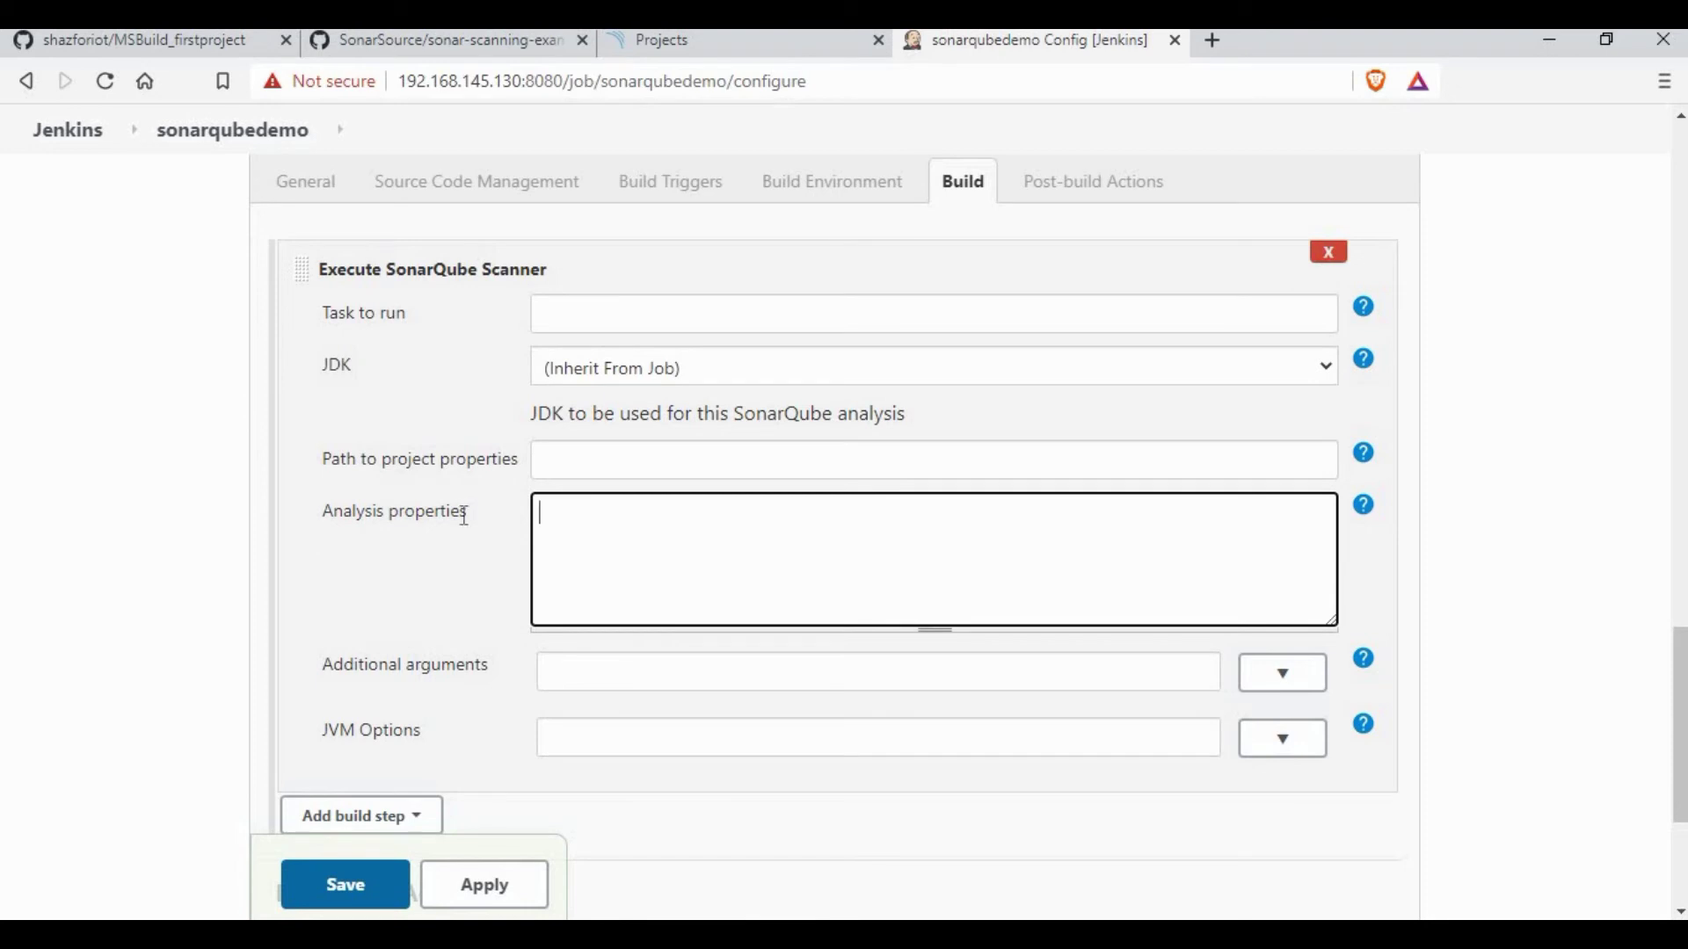
pyautogui.hotkey('ctrl', 'v')
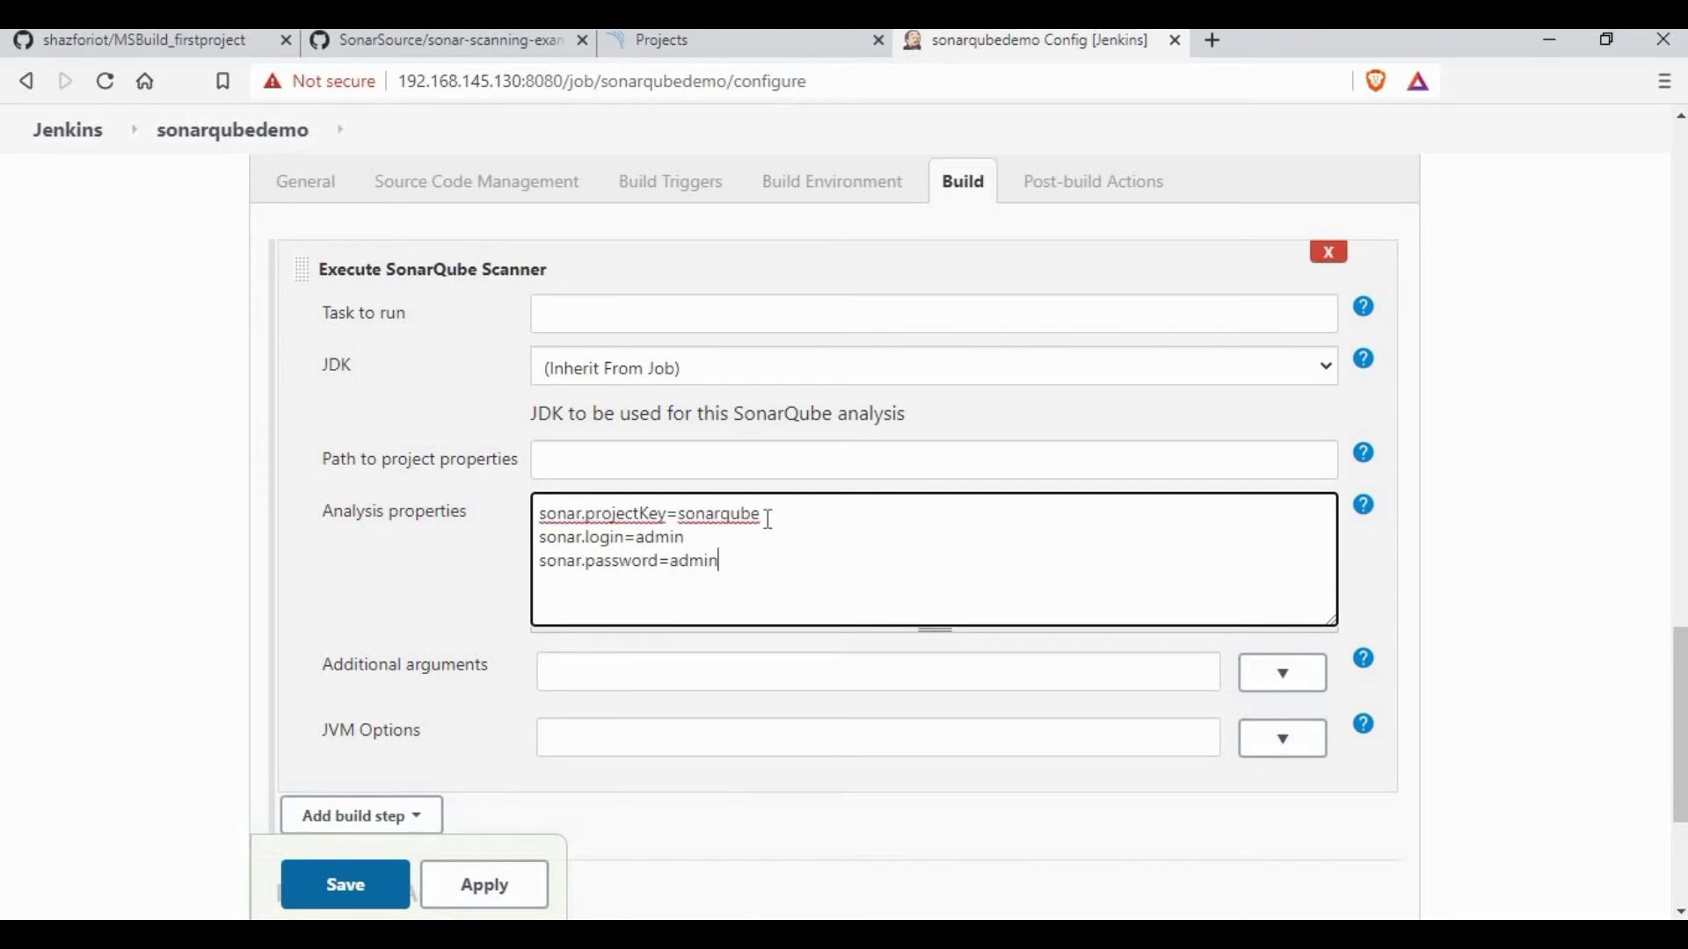
pyautogui.click(775, 526)
pyautogui.write('demo')
# Step: Add sonar.exclusions and sonar.sources workspace path lines to the analysis properties
pyautogui.click(770, 51)
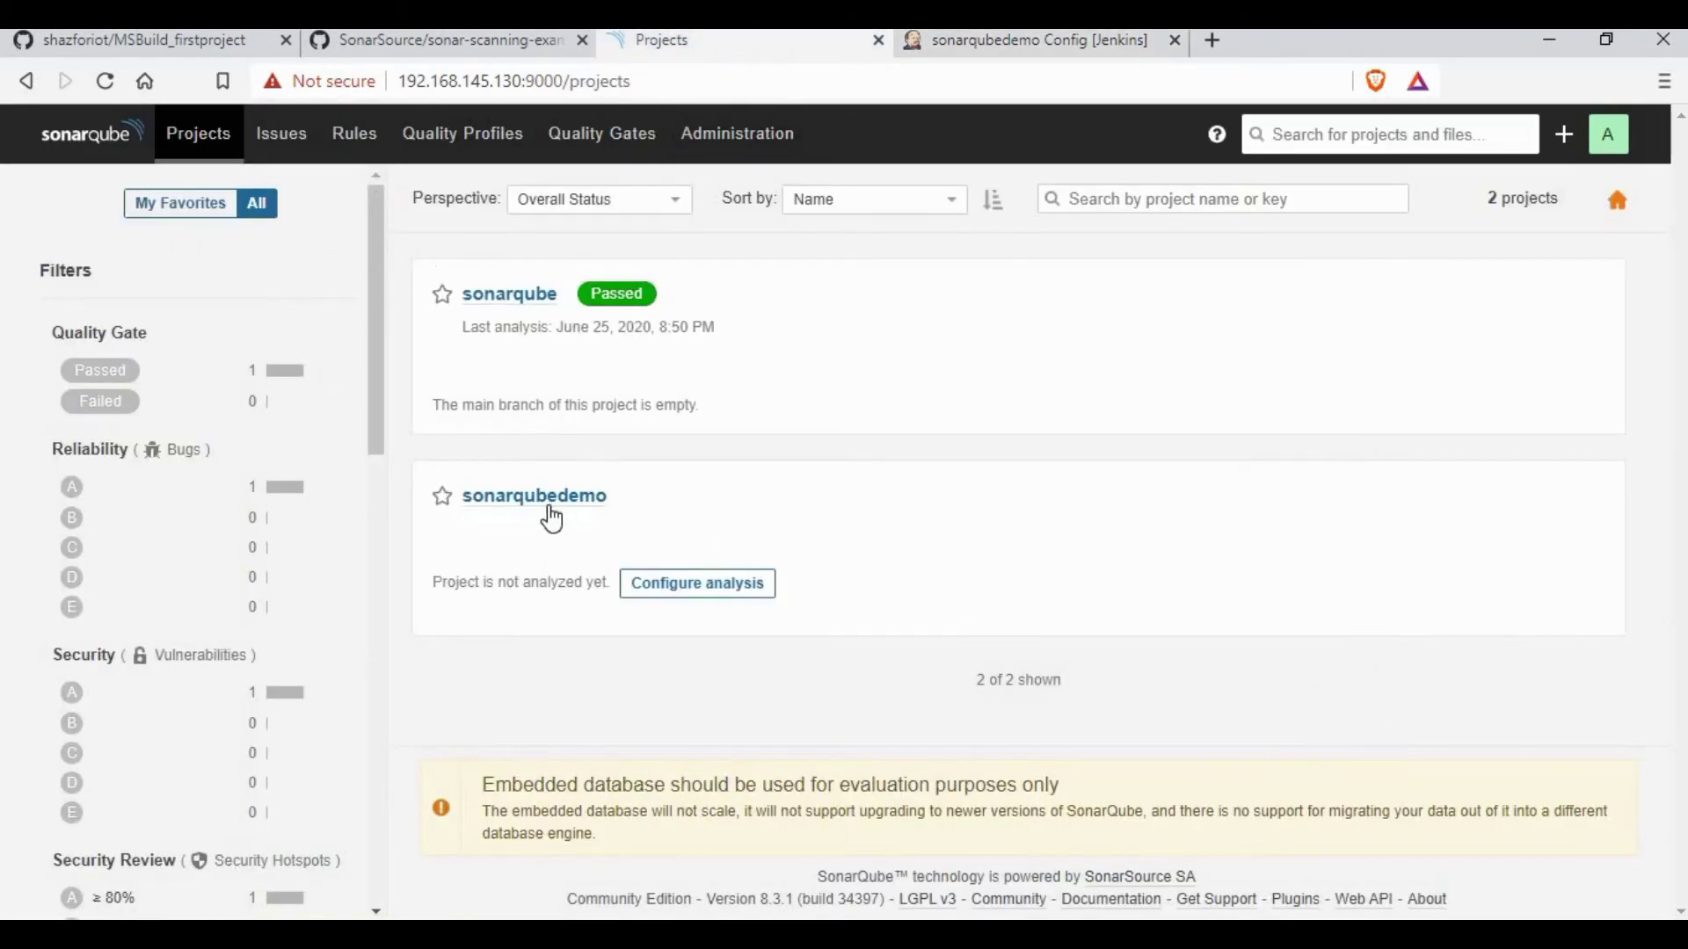
pyautogui.hotkey('ctrl', 'Tab')
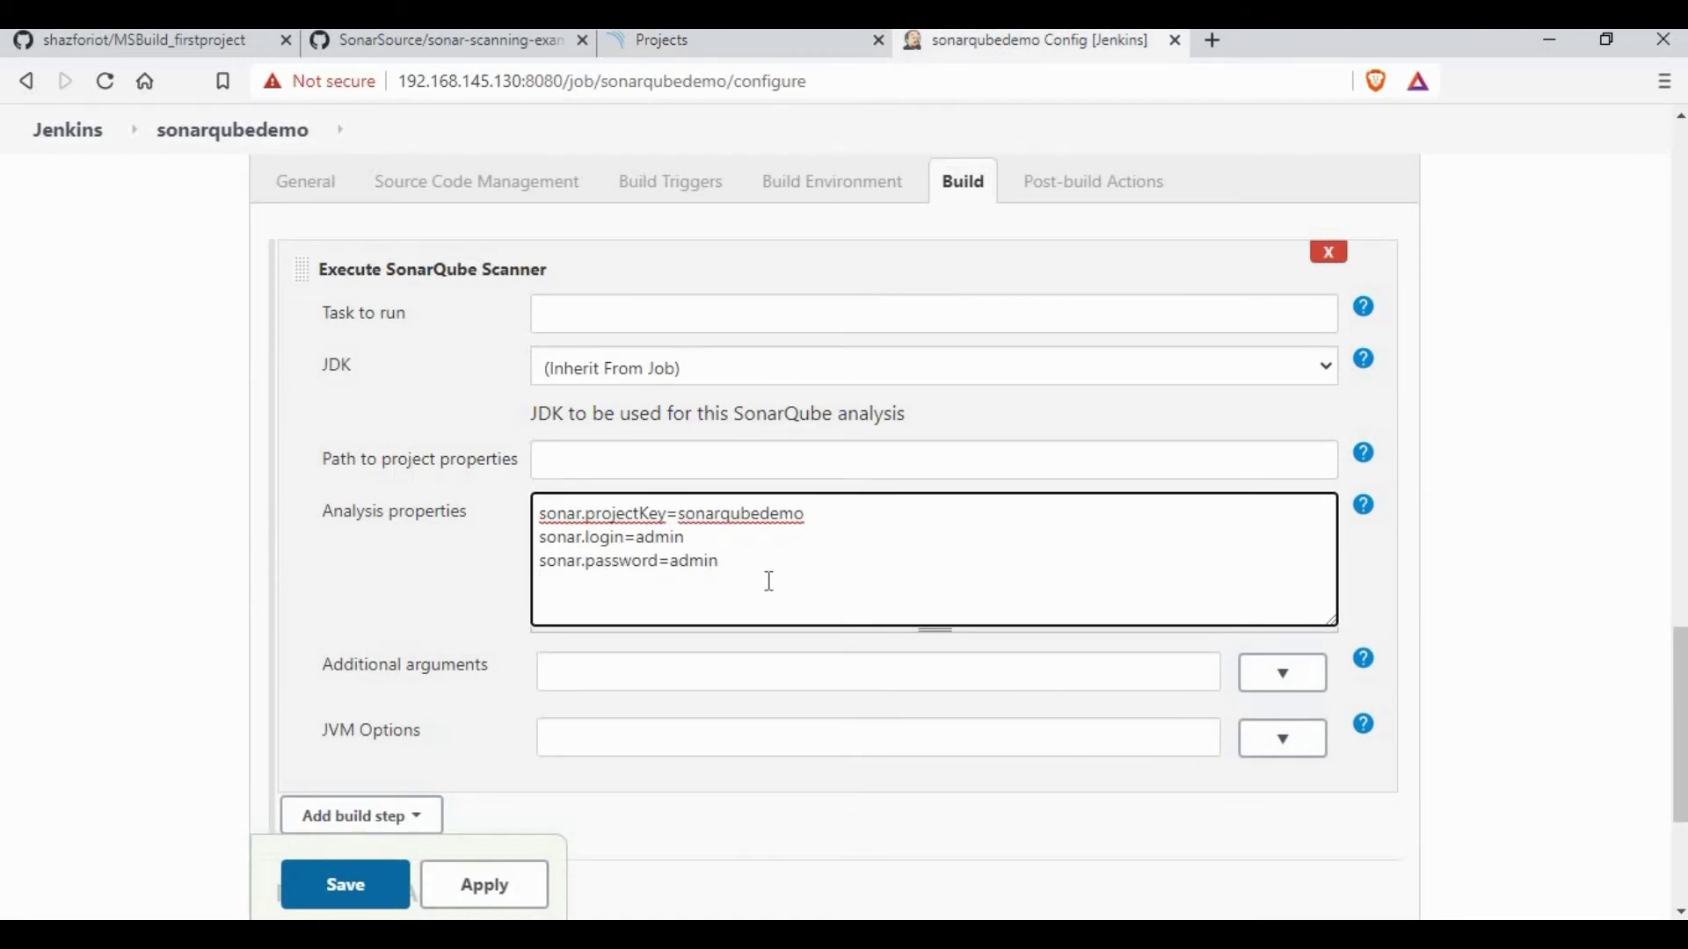
pyautogui.hotkey('ctrl', 'v')
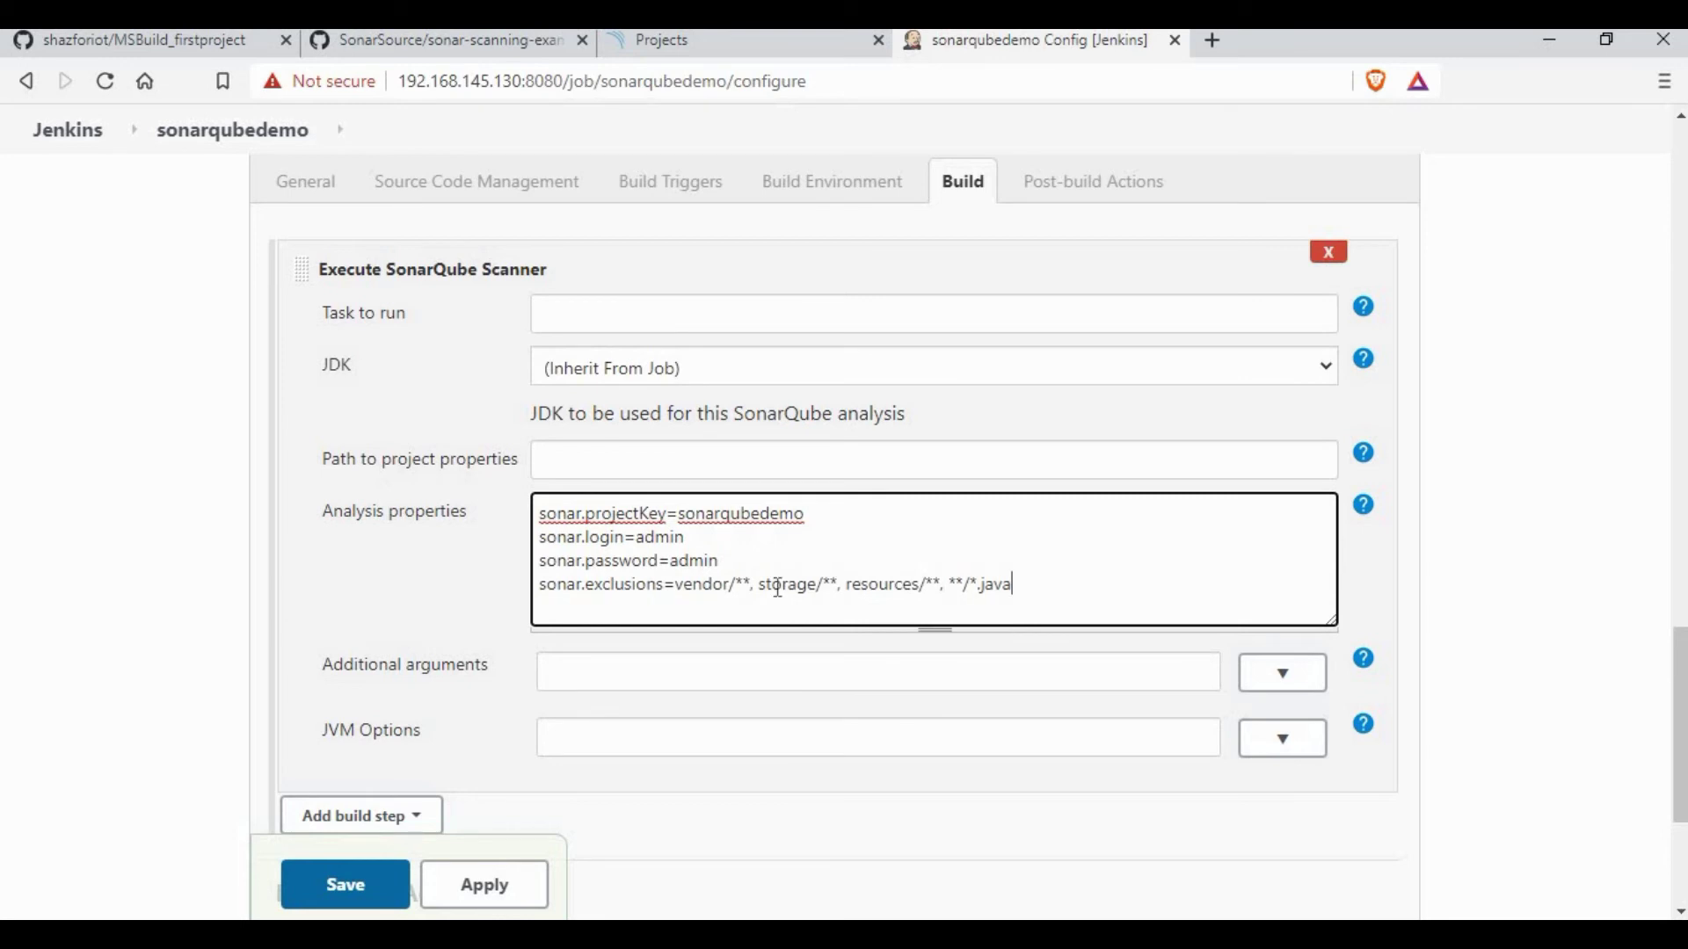
pyautogui.tripleClick(777, 585)
pyautogui.click(911, 585)
pyautogui.click(901, 597)
pyautogui.hotkey('ctrl', 'v')
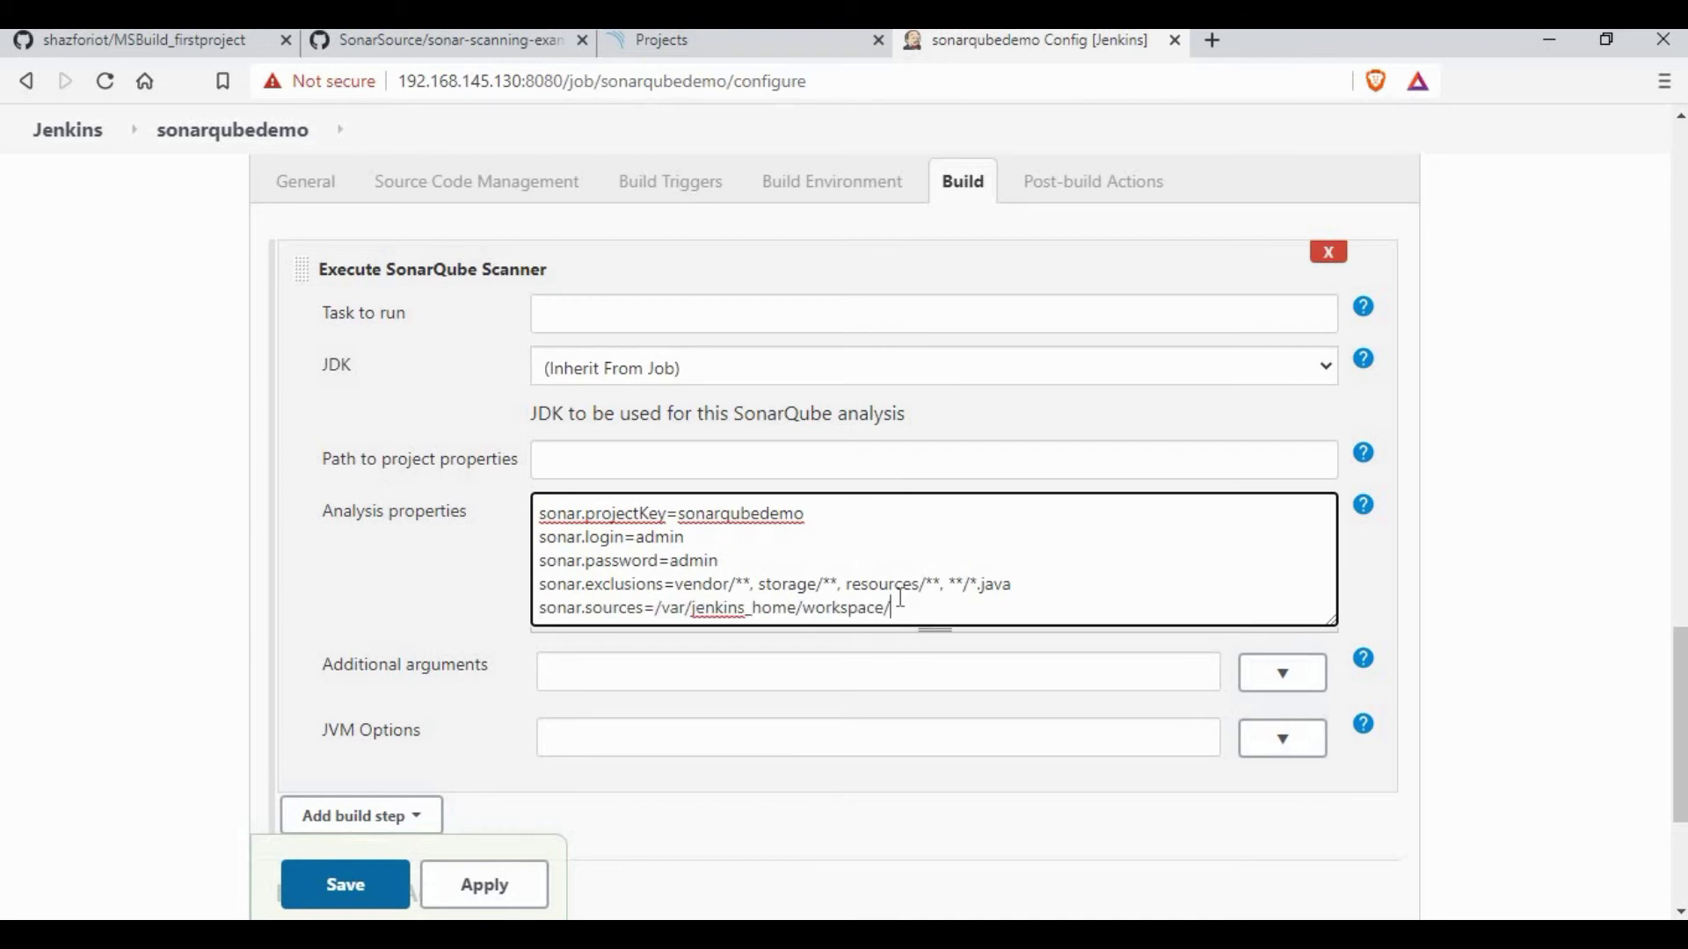
pyautogui.write('qubedemo')
pyautogui.doubleClick(1008, 606)
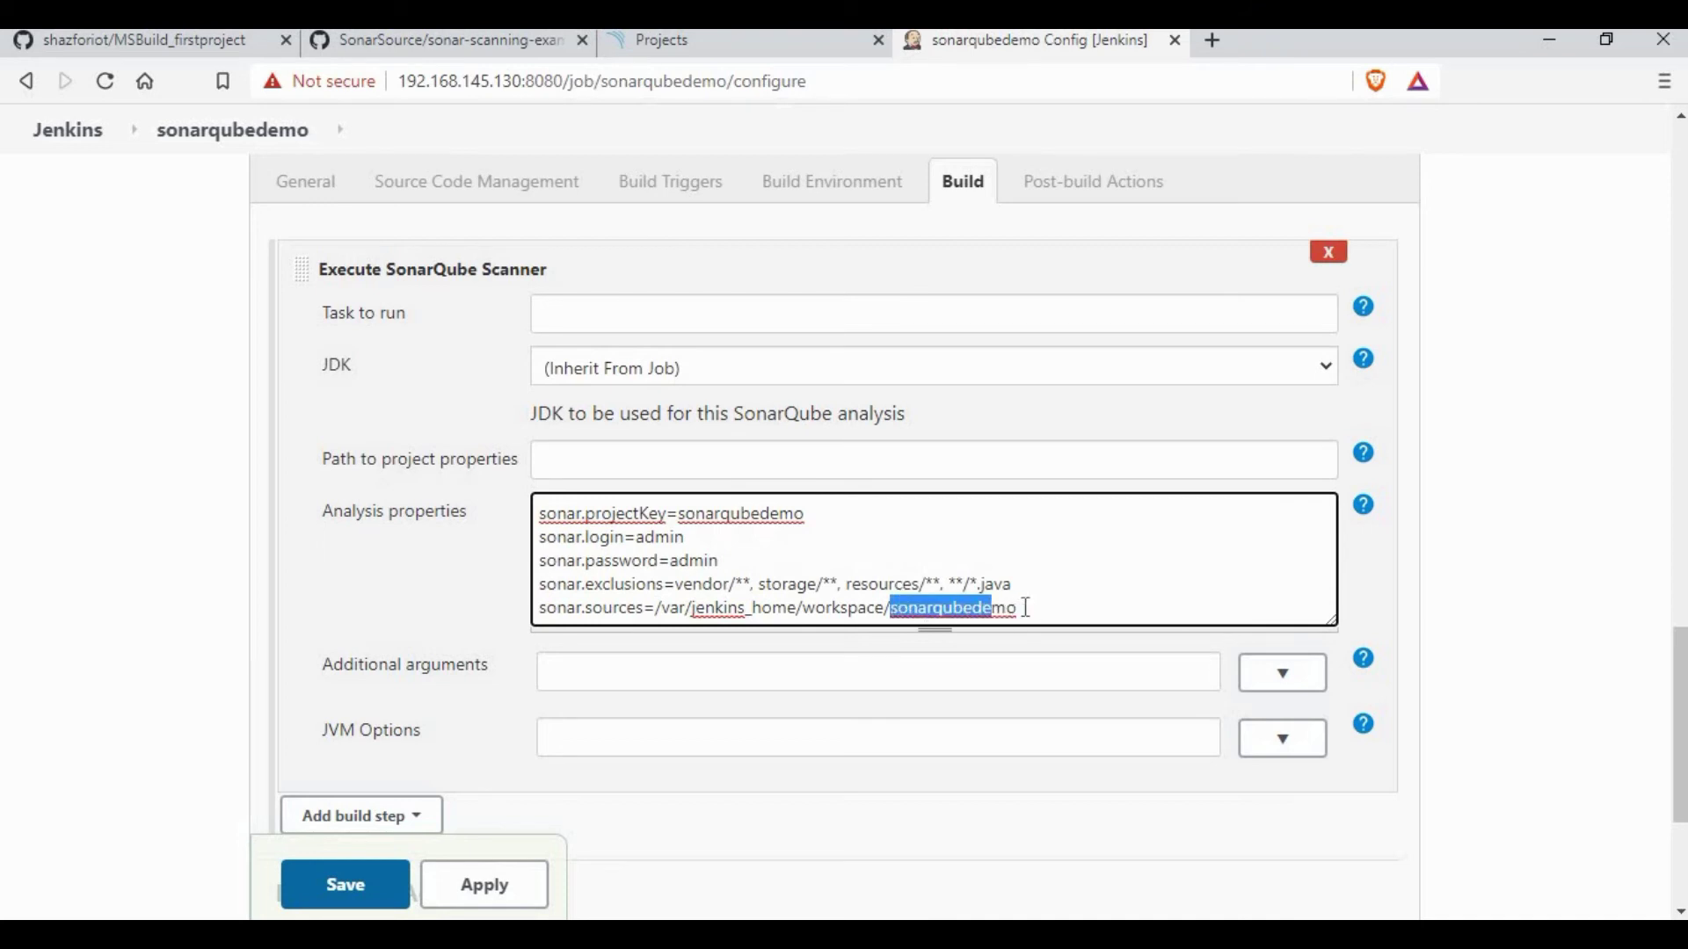
pyautogui.click(1069, 618)
pyautogui.press('Return')
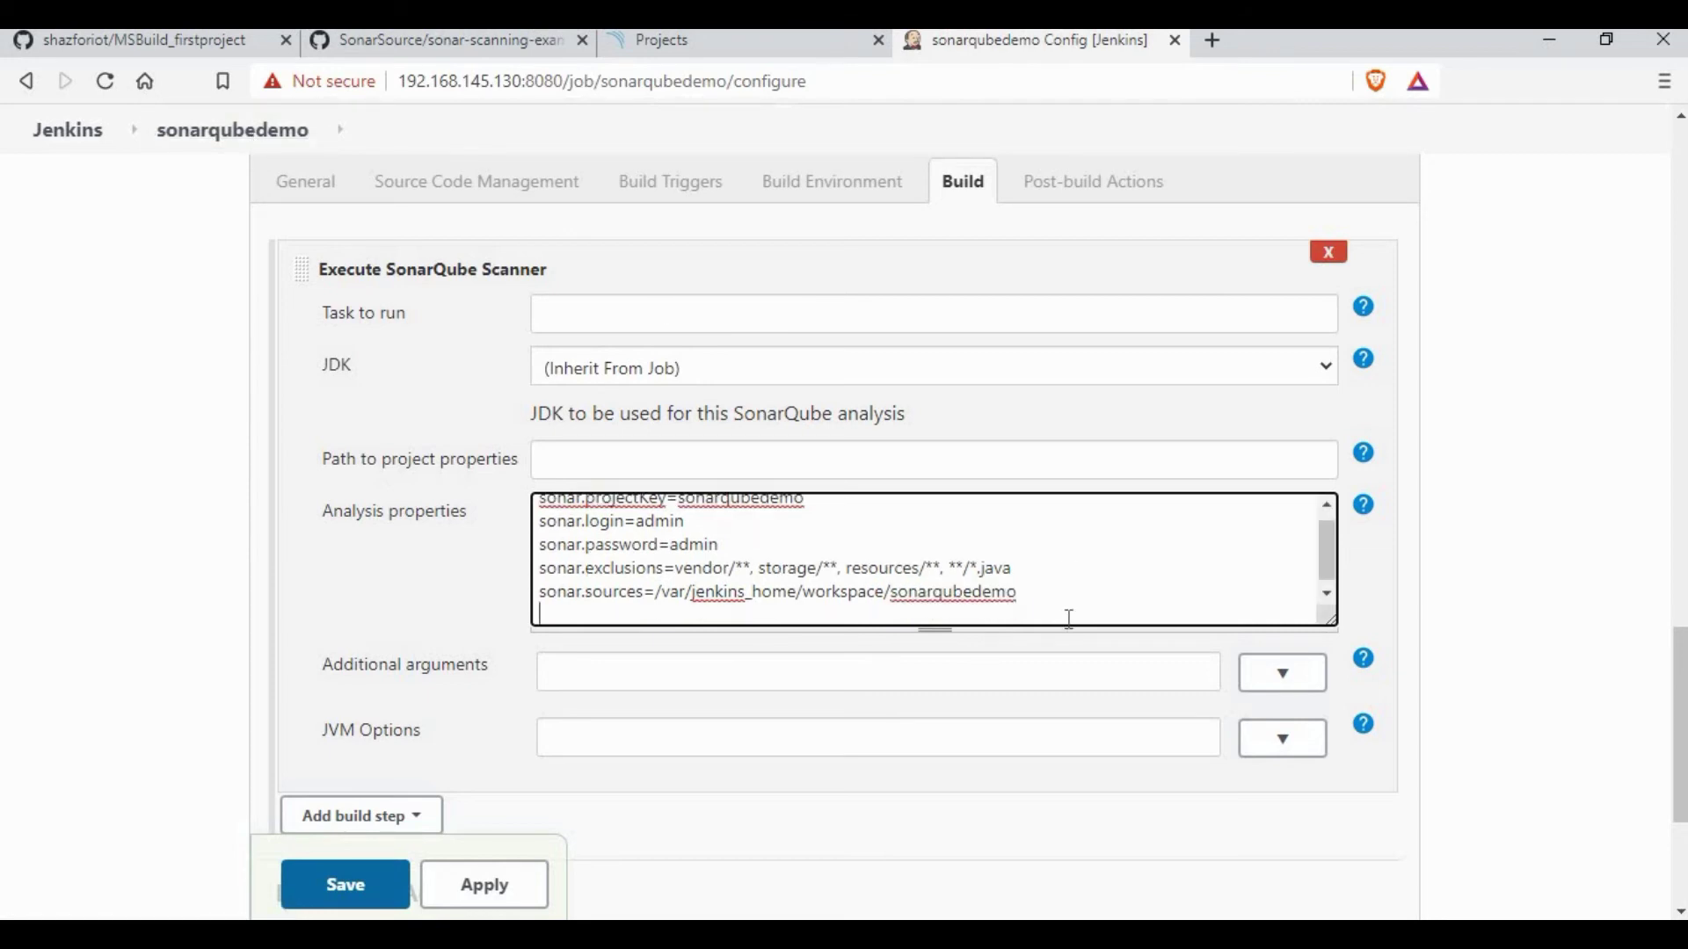
pyautogui.click(629, 595)
pyautogui.hotkey('ctrl', 'v')
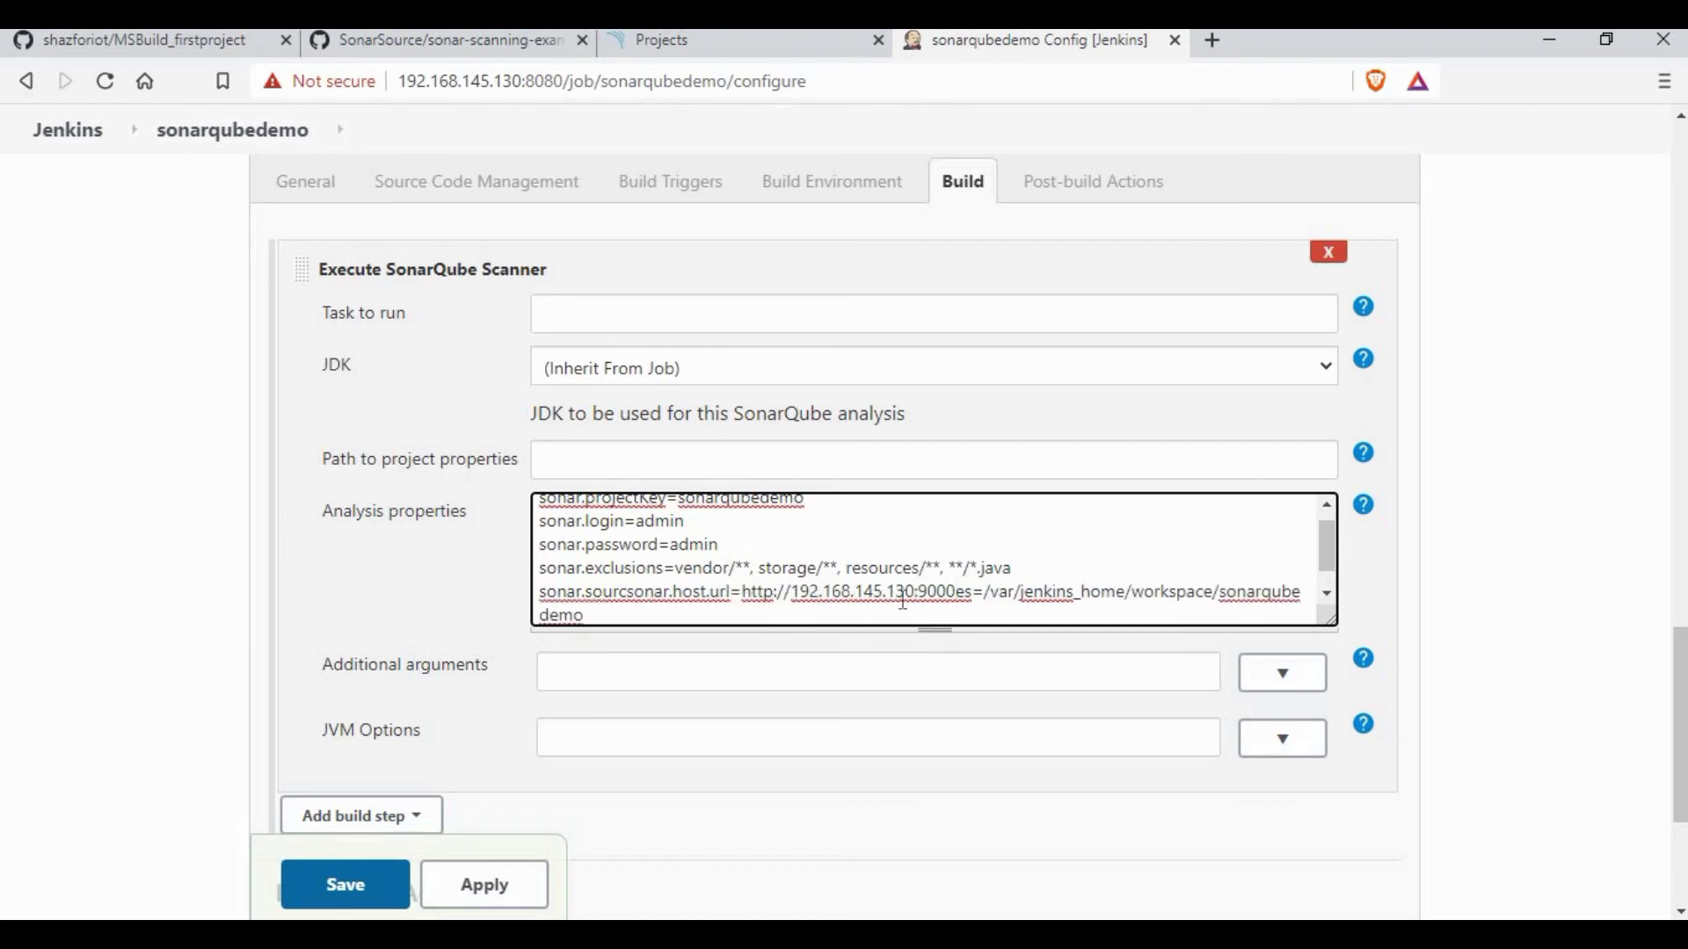
pyautogui.hotkey('ctrl', 'z')
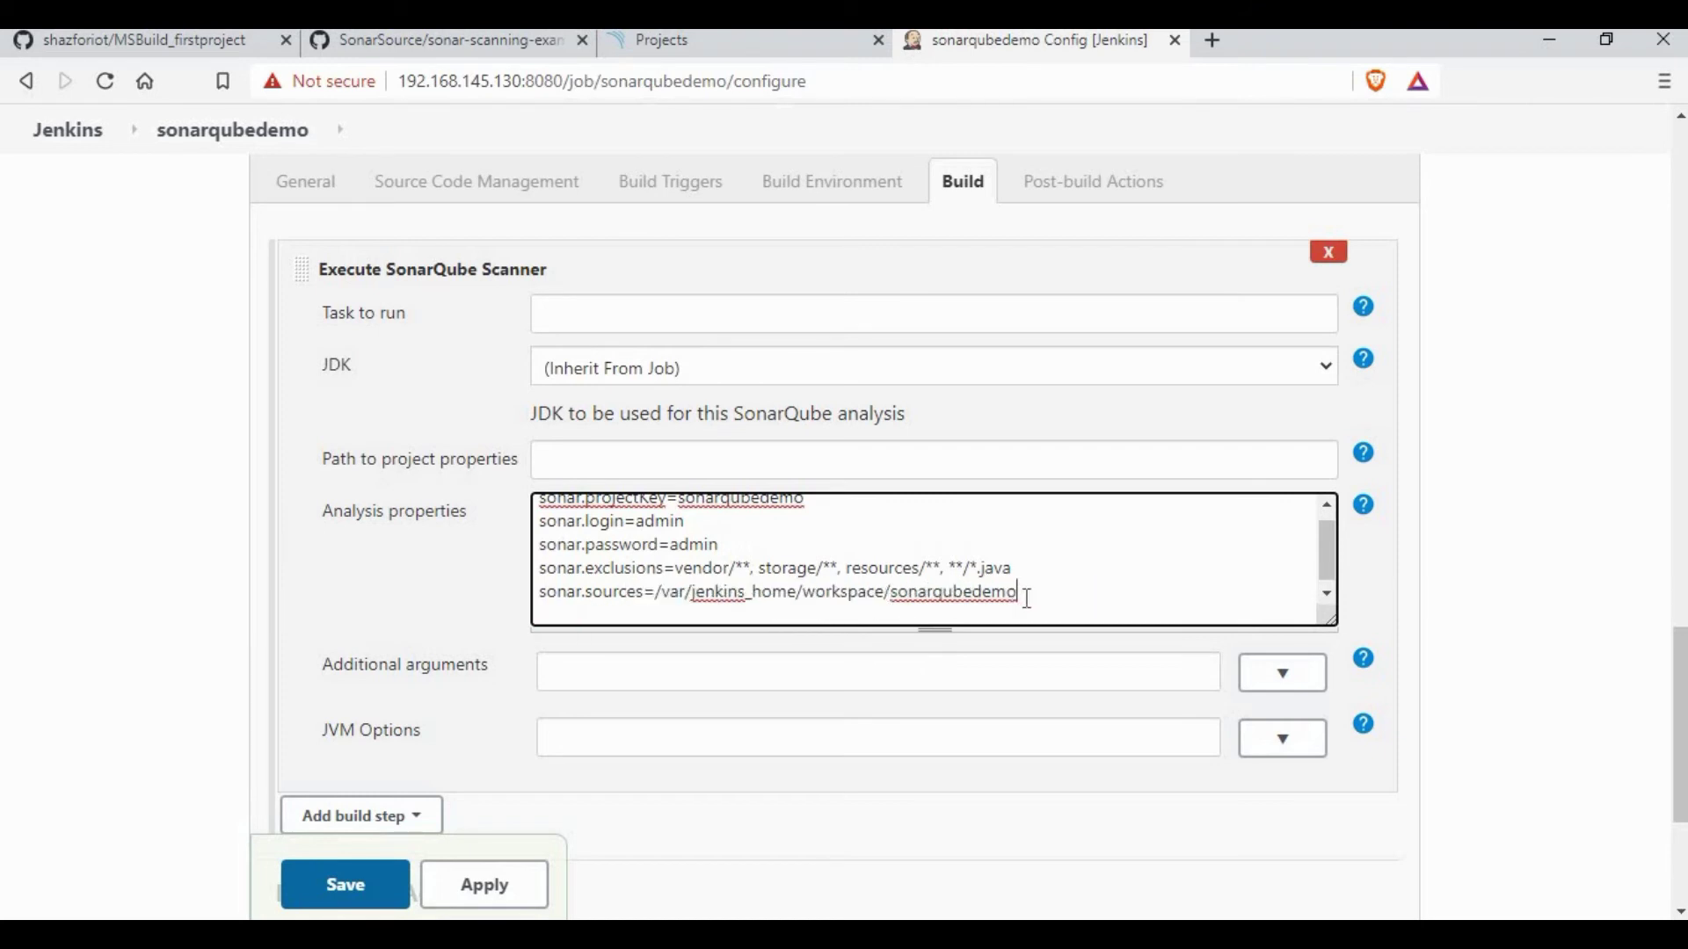
pyautogui.hotkey('ctrl', 'v')
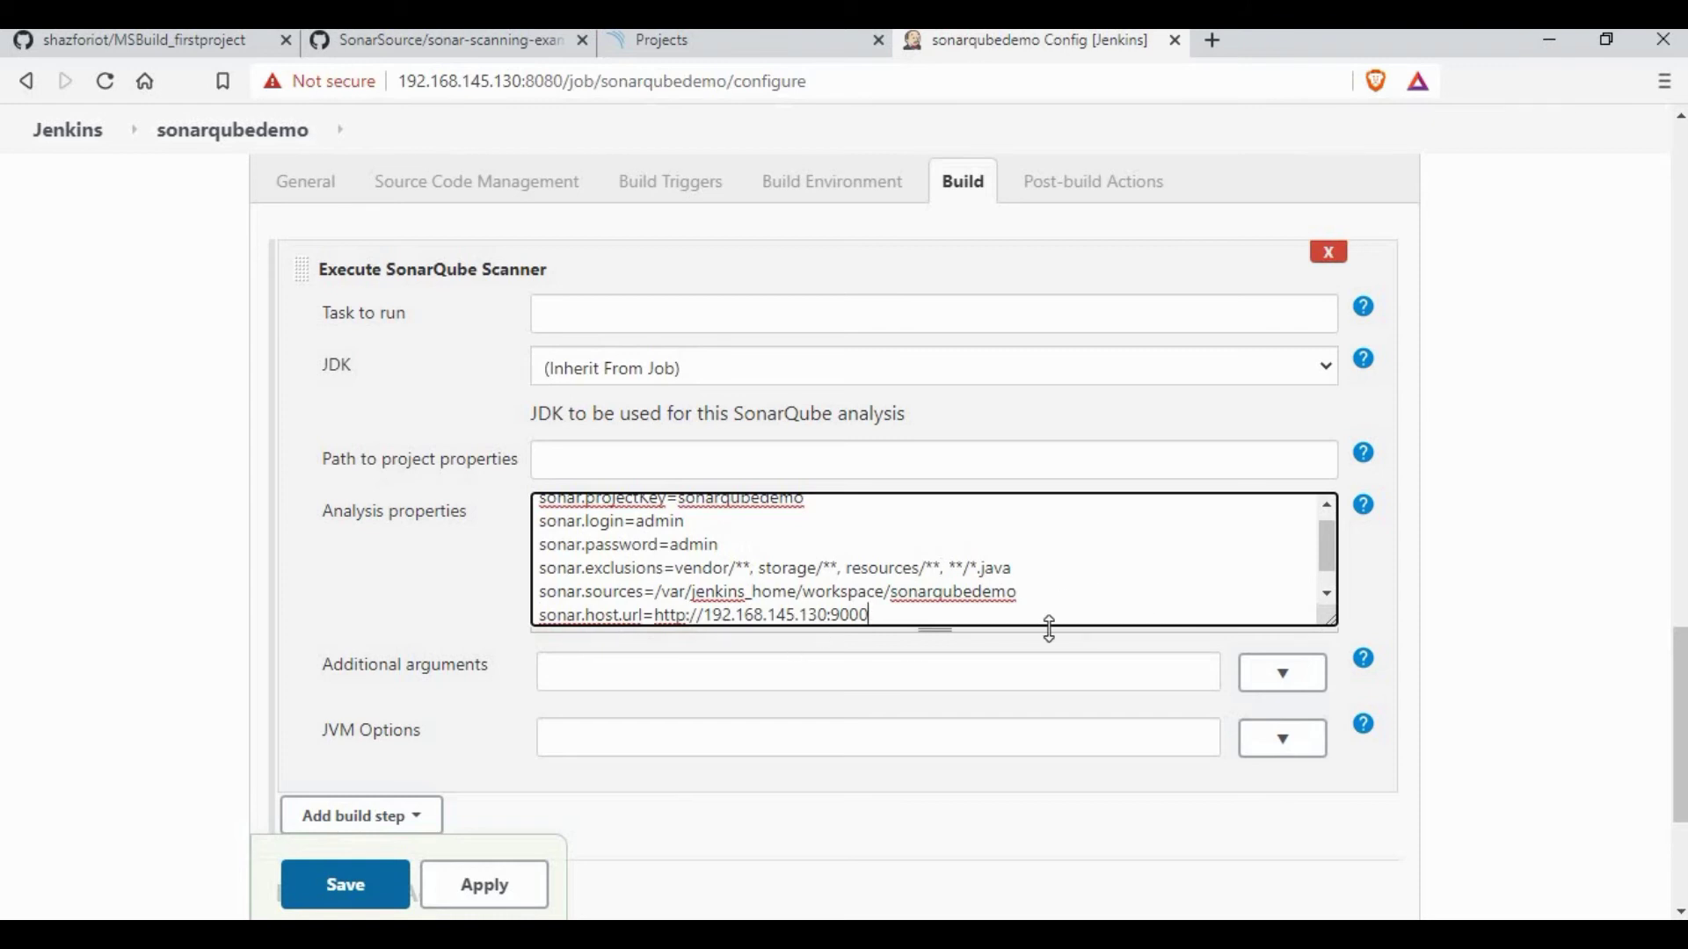
pyautogui.moveTo(1046, 630); pyautogui.dragTo(1051, 678)
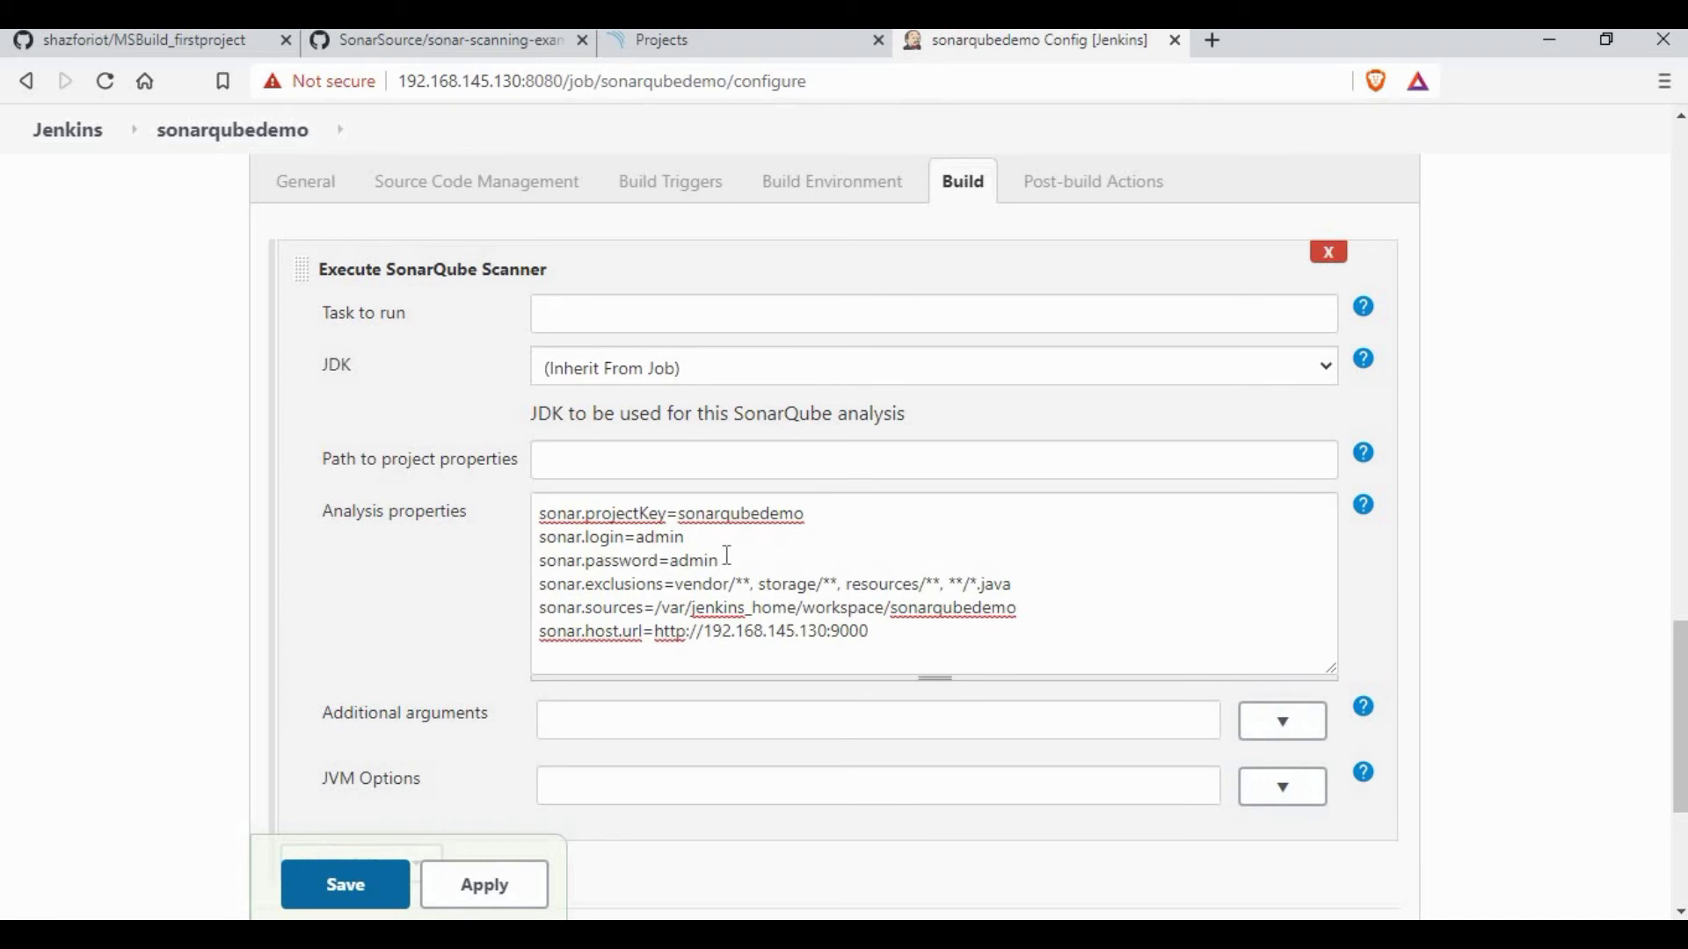
pyautogui.scroll(3, 1026, 640)
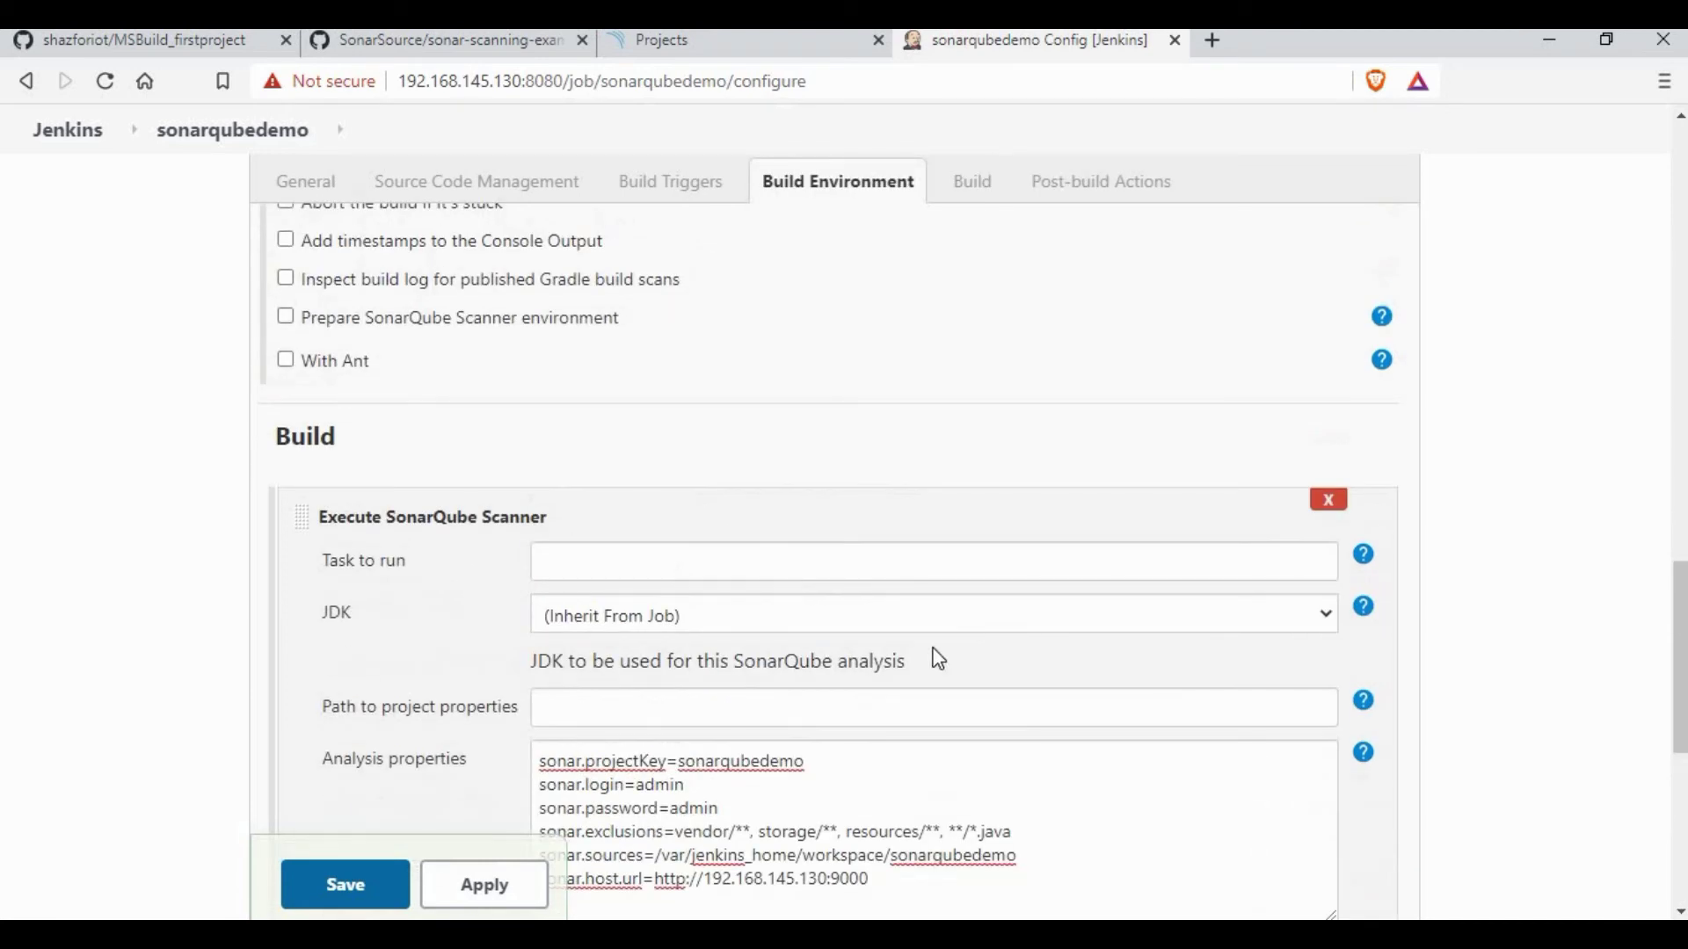
pyautogui.scroll(12, 938, 659)
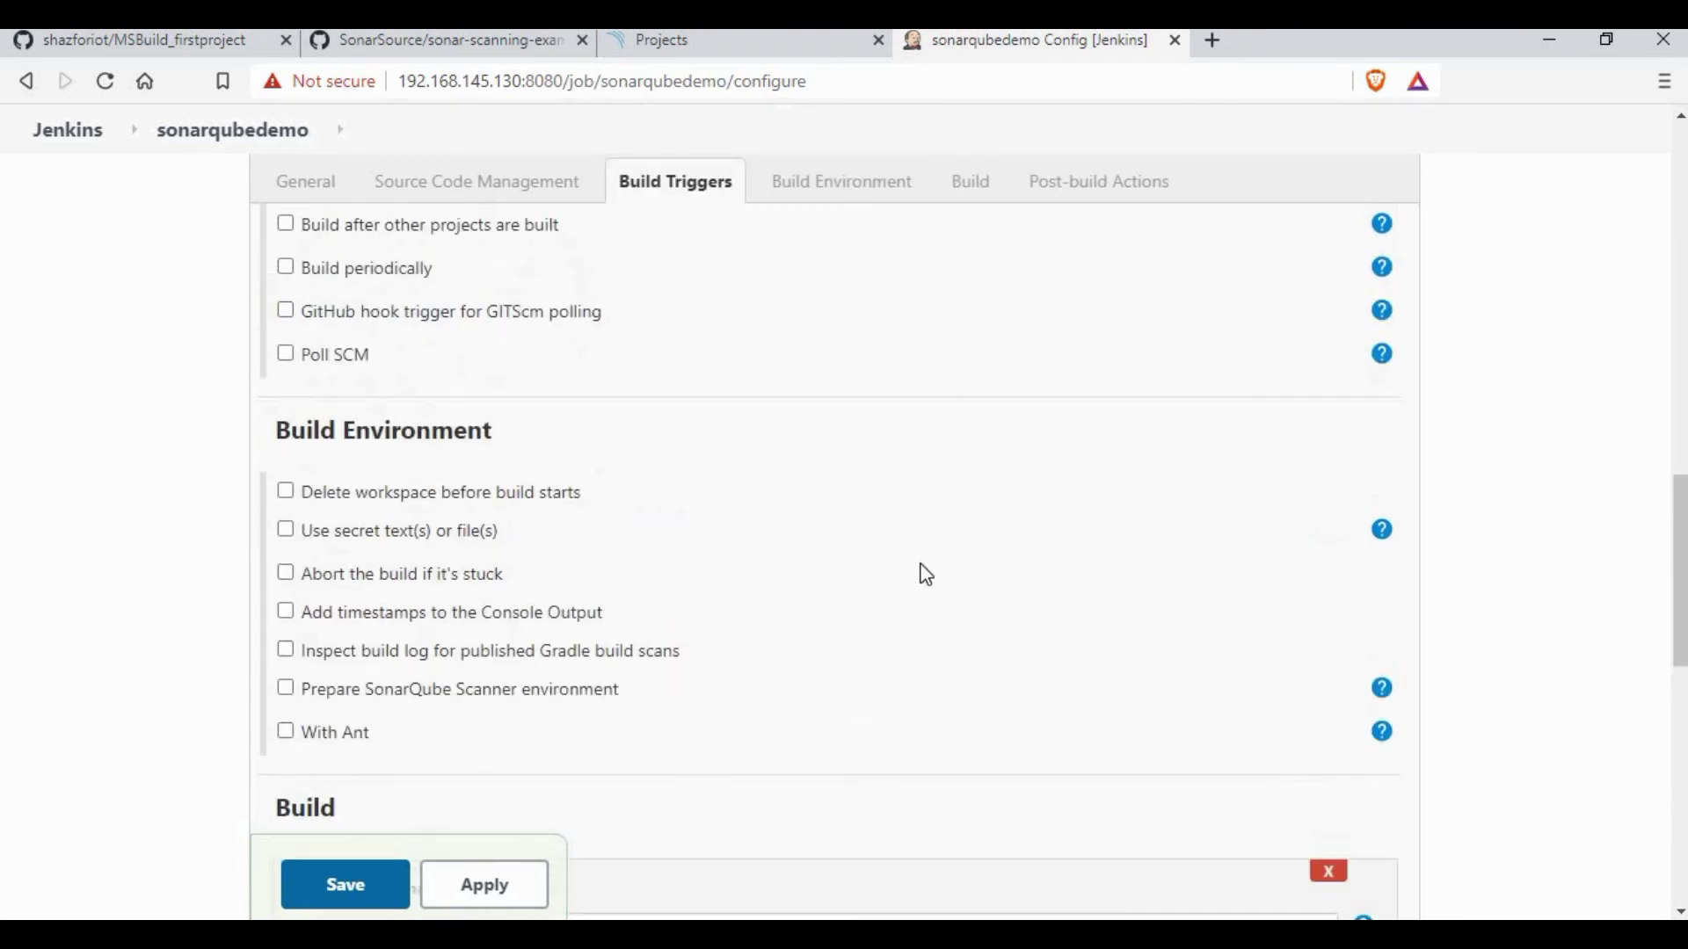
pyautogui.scroll(-15, 919, 640)
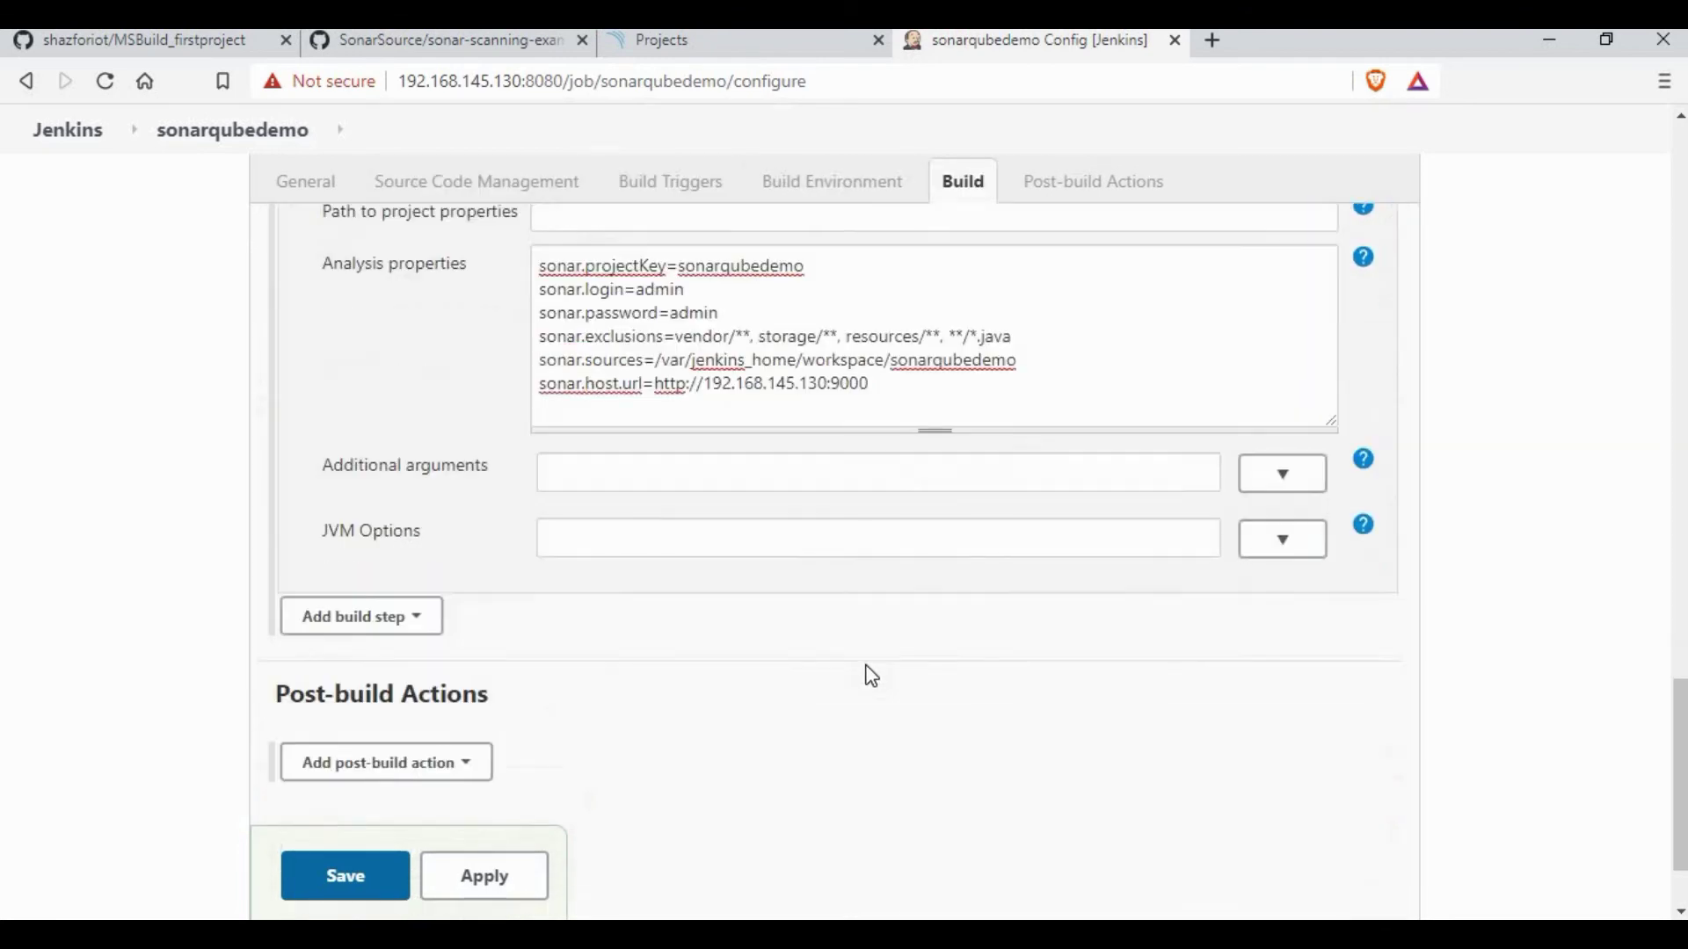
# Step: Save the job, run build #1 and confirm its console log shows a successful SonarQube analysis
pyautogui.click(345, 744)
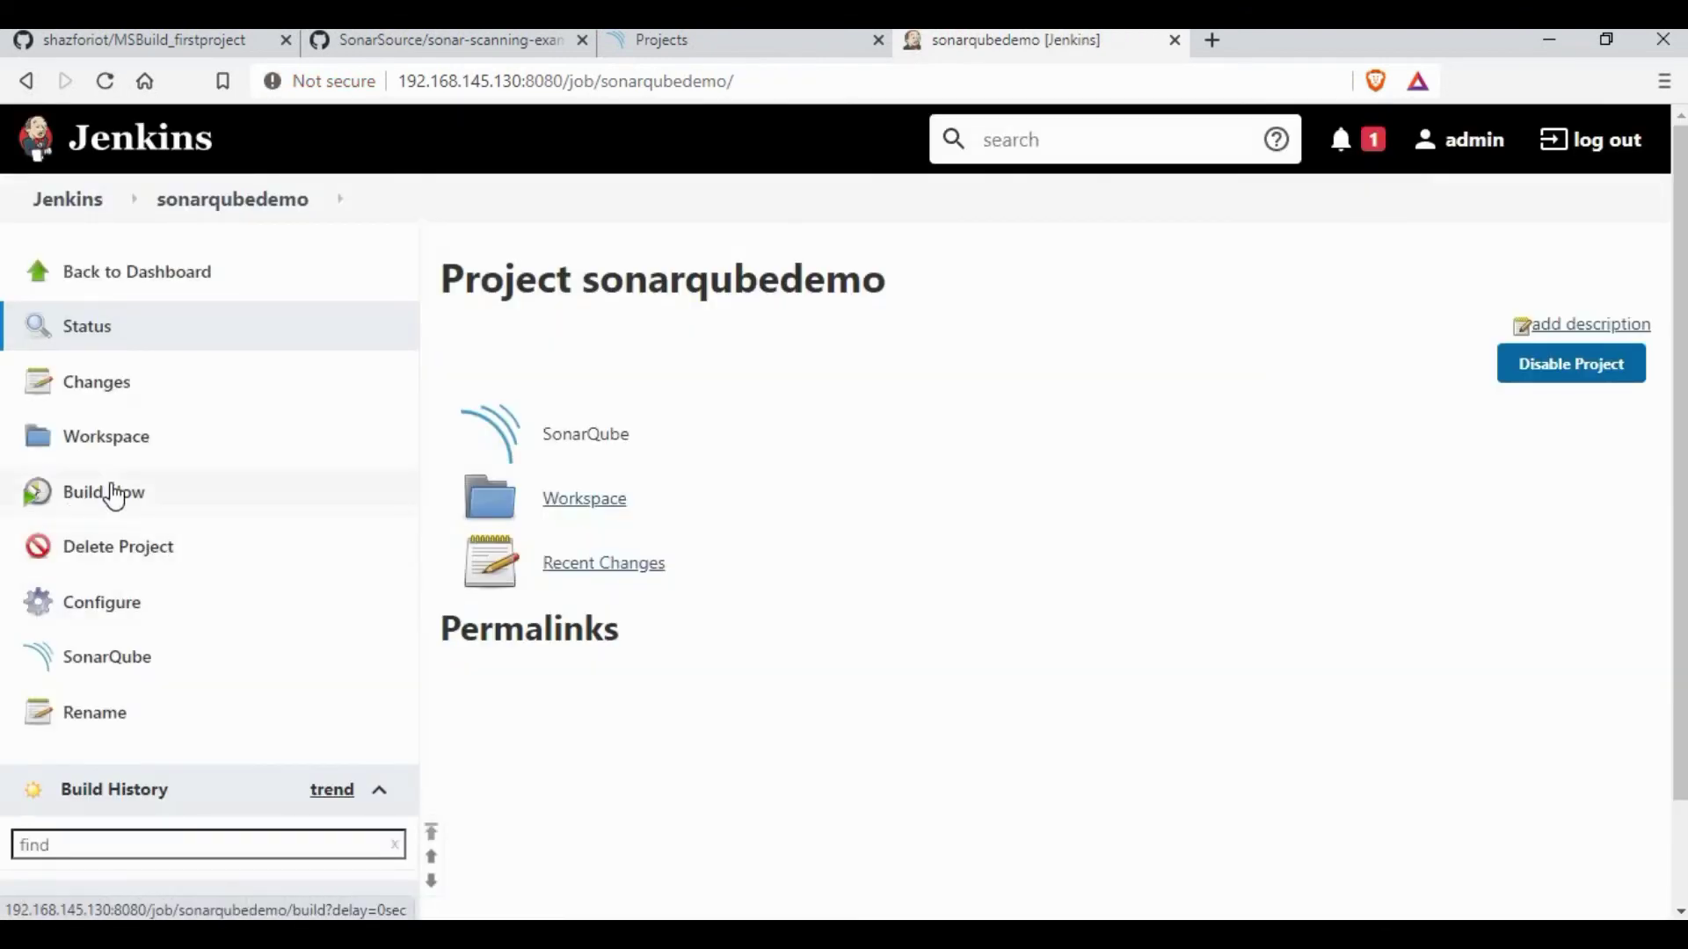
pyautogui.click(106, 491)
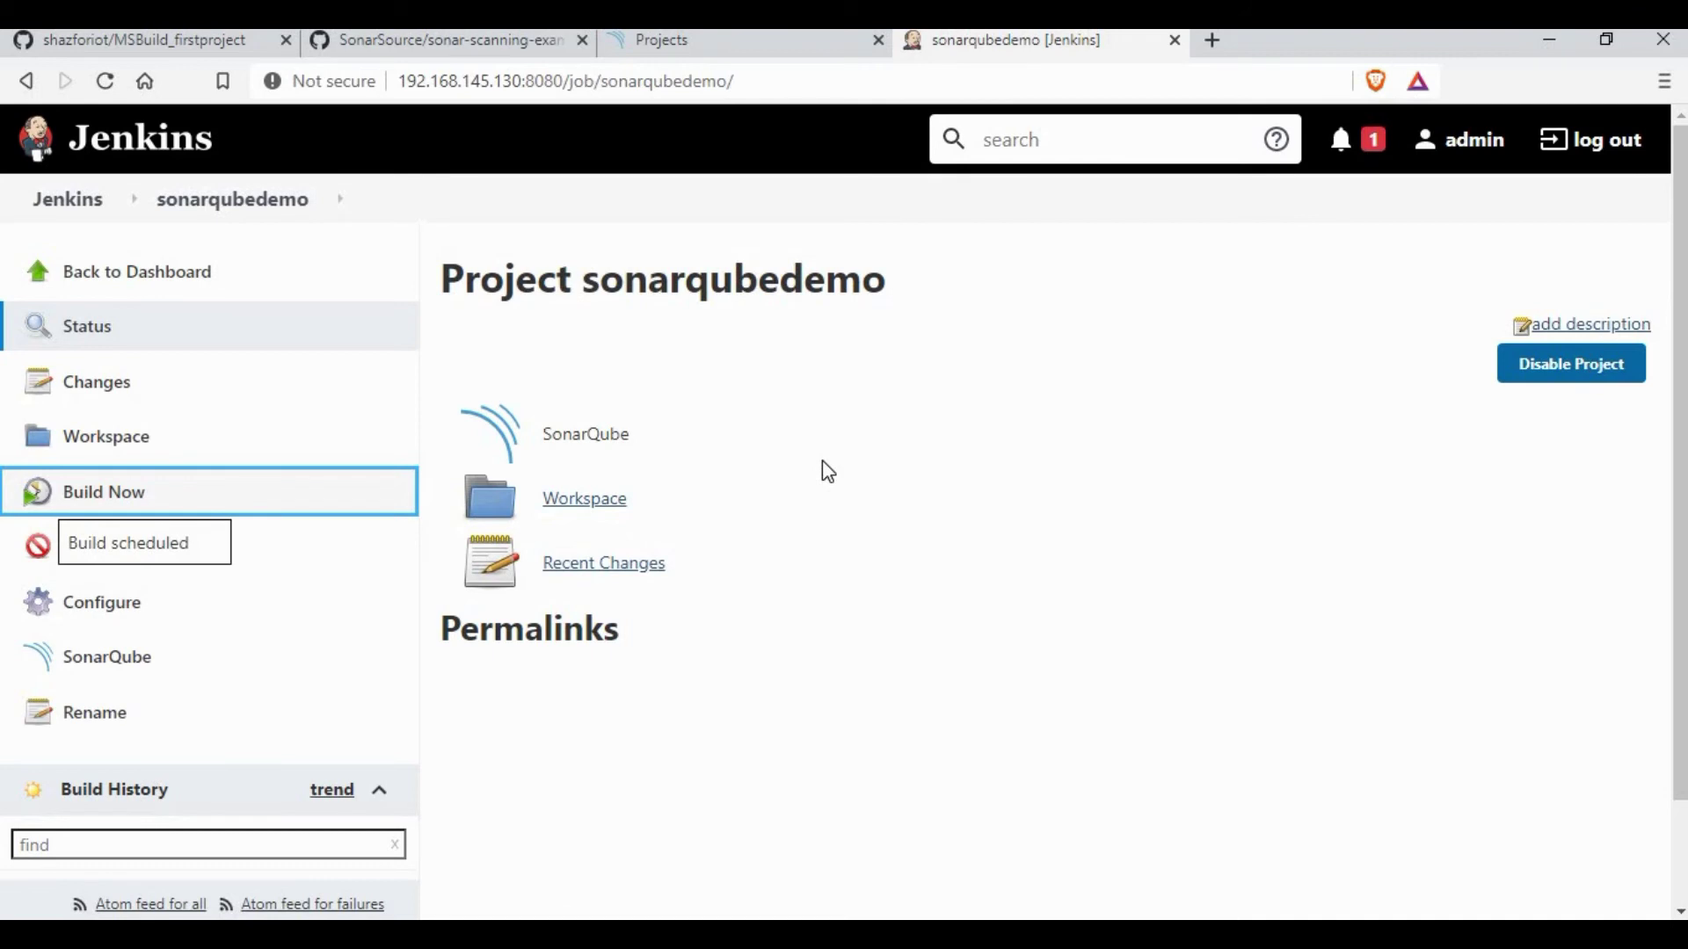
pyautogui.scroll(-2, 437, 683)
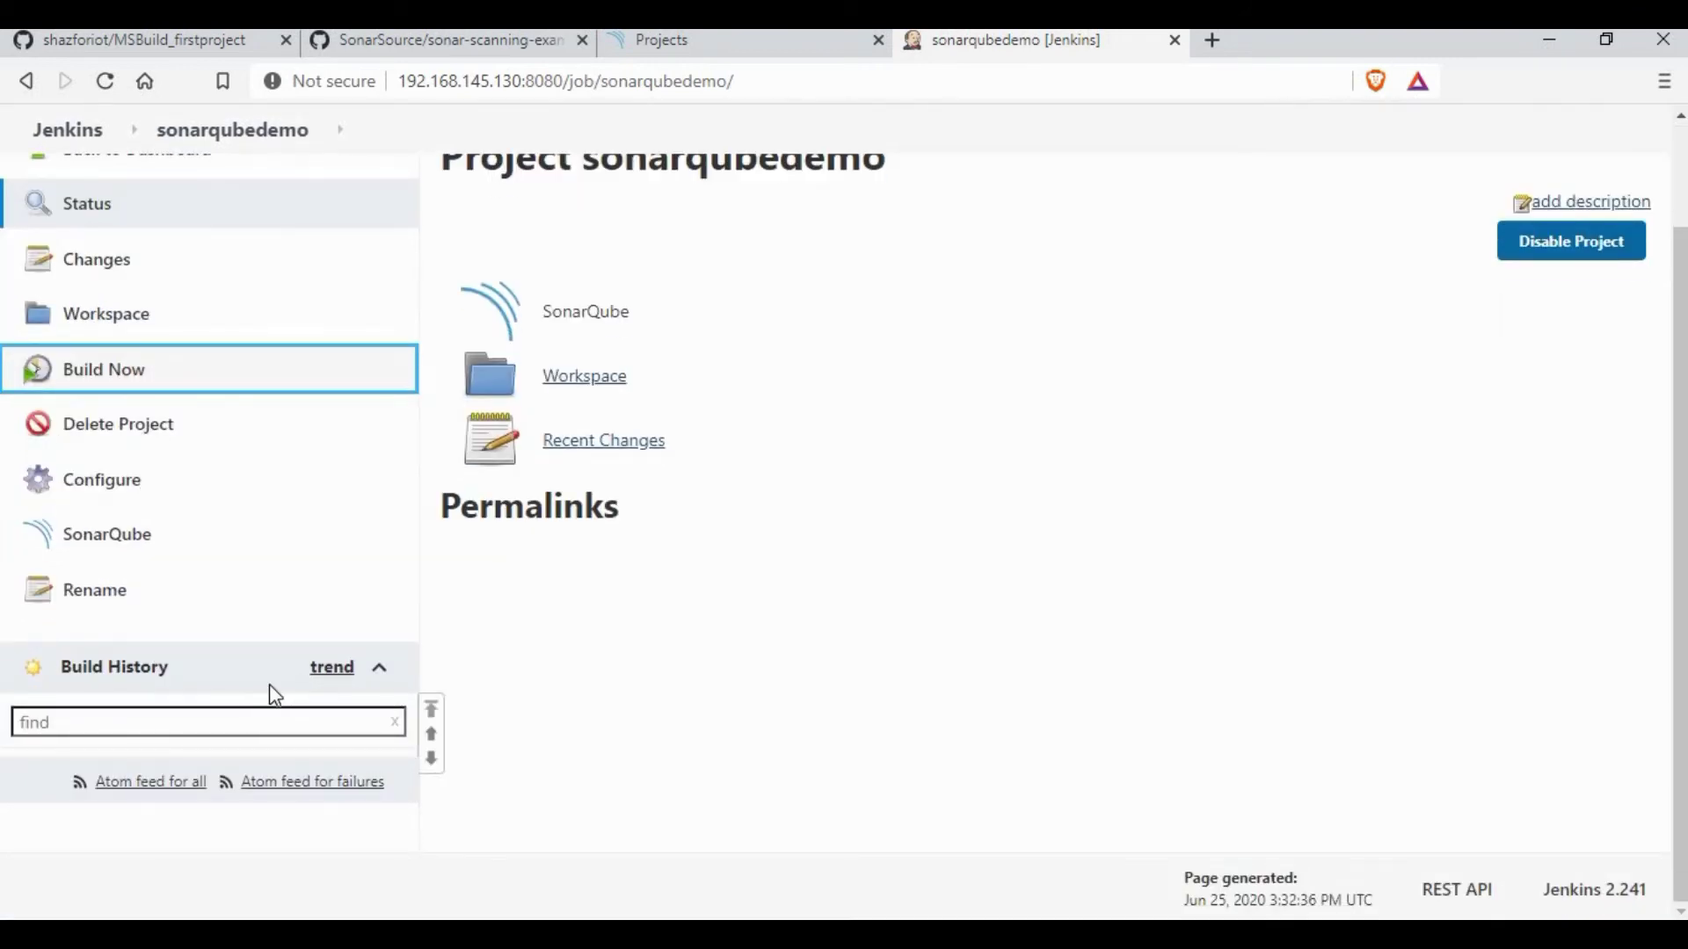
pyautogui.click(21, 777)
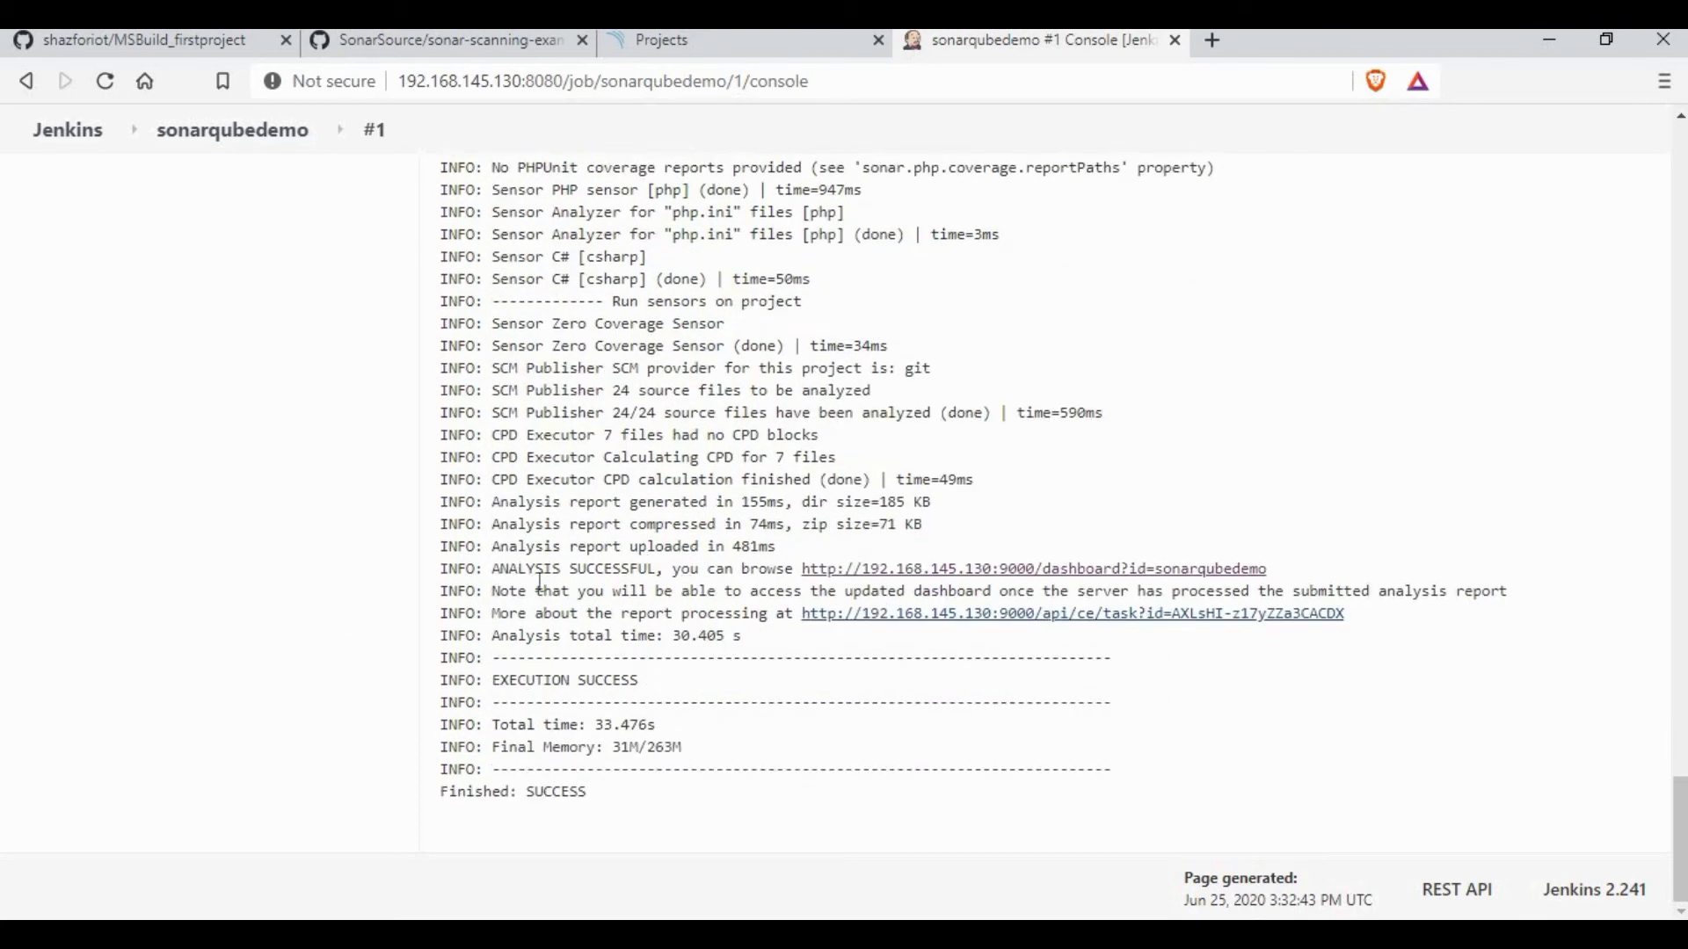
pyautogui.moveTo(683, 571); pyautogui.dragTo(509, 572)
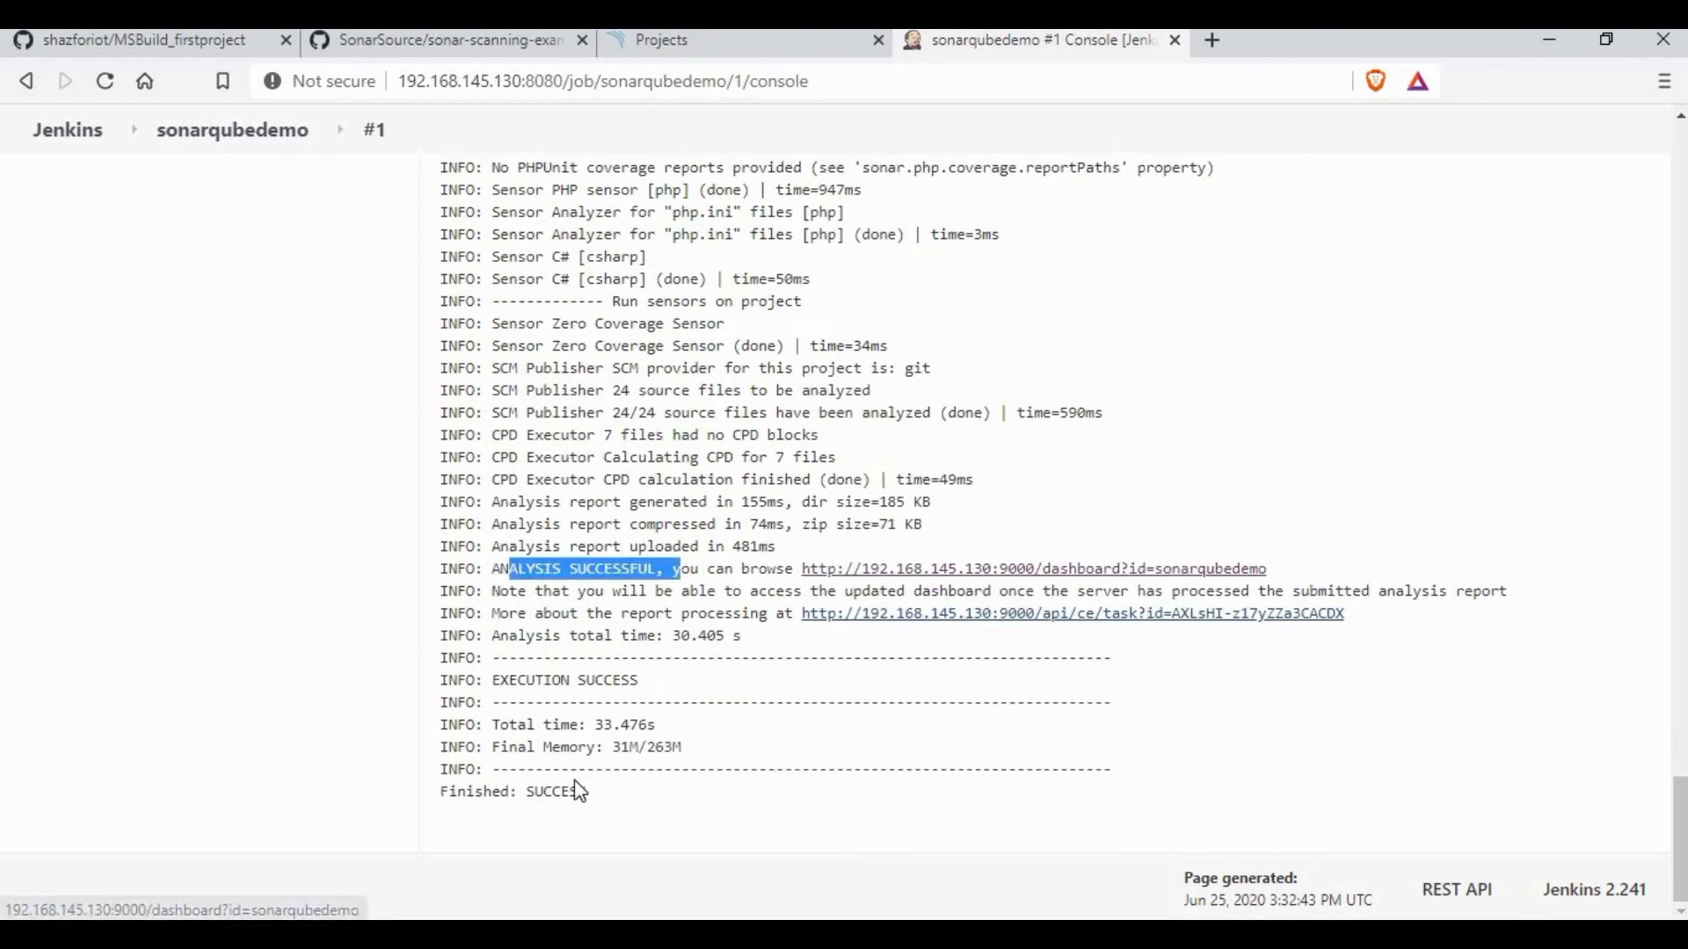
pyautogui.click(583, 686)
pyautogui.click(683, 48)
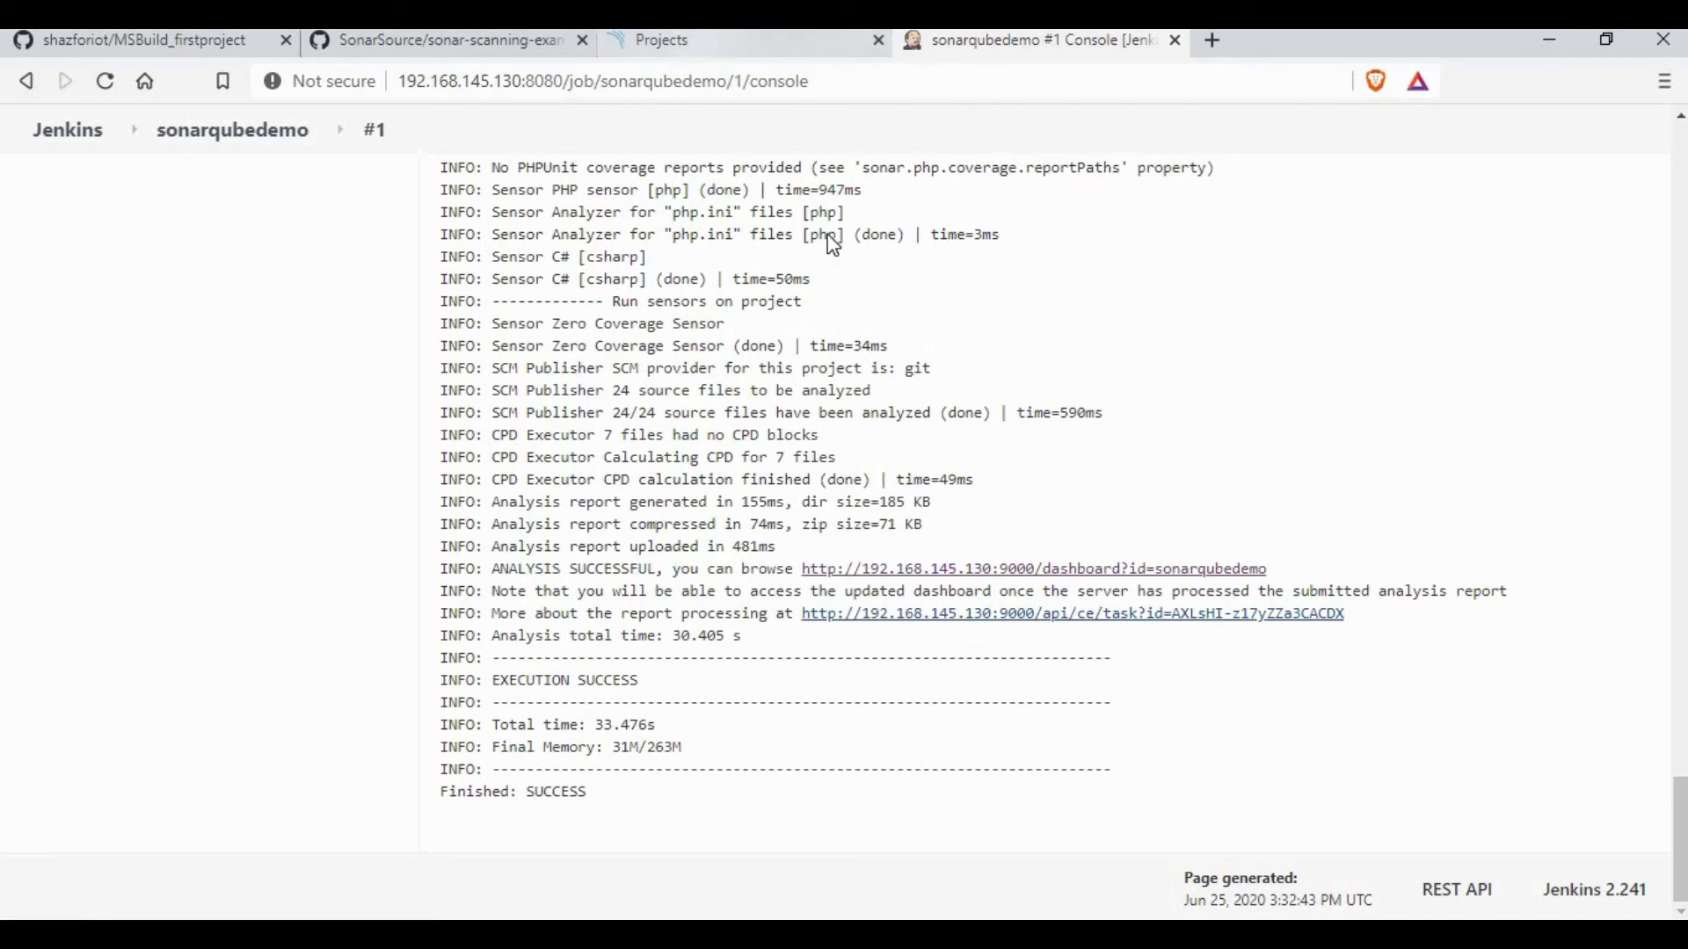
# Step: Reload the projects list, check sonarqubedemo's Passed gate and 0.0 coverage, and open its dashboard
pyautogui.click(105, 81)
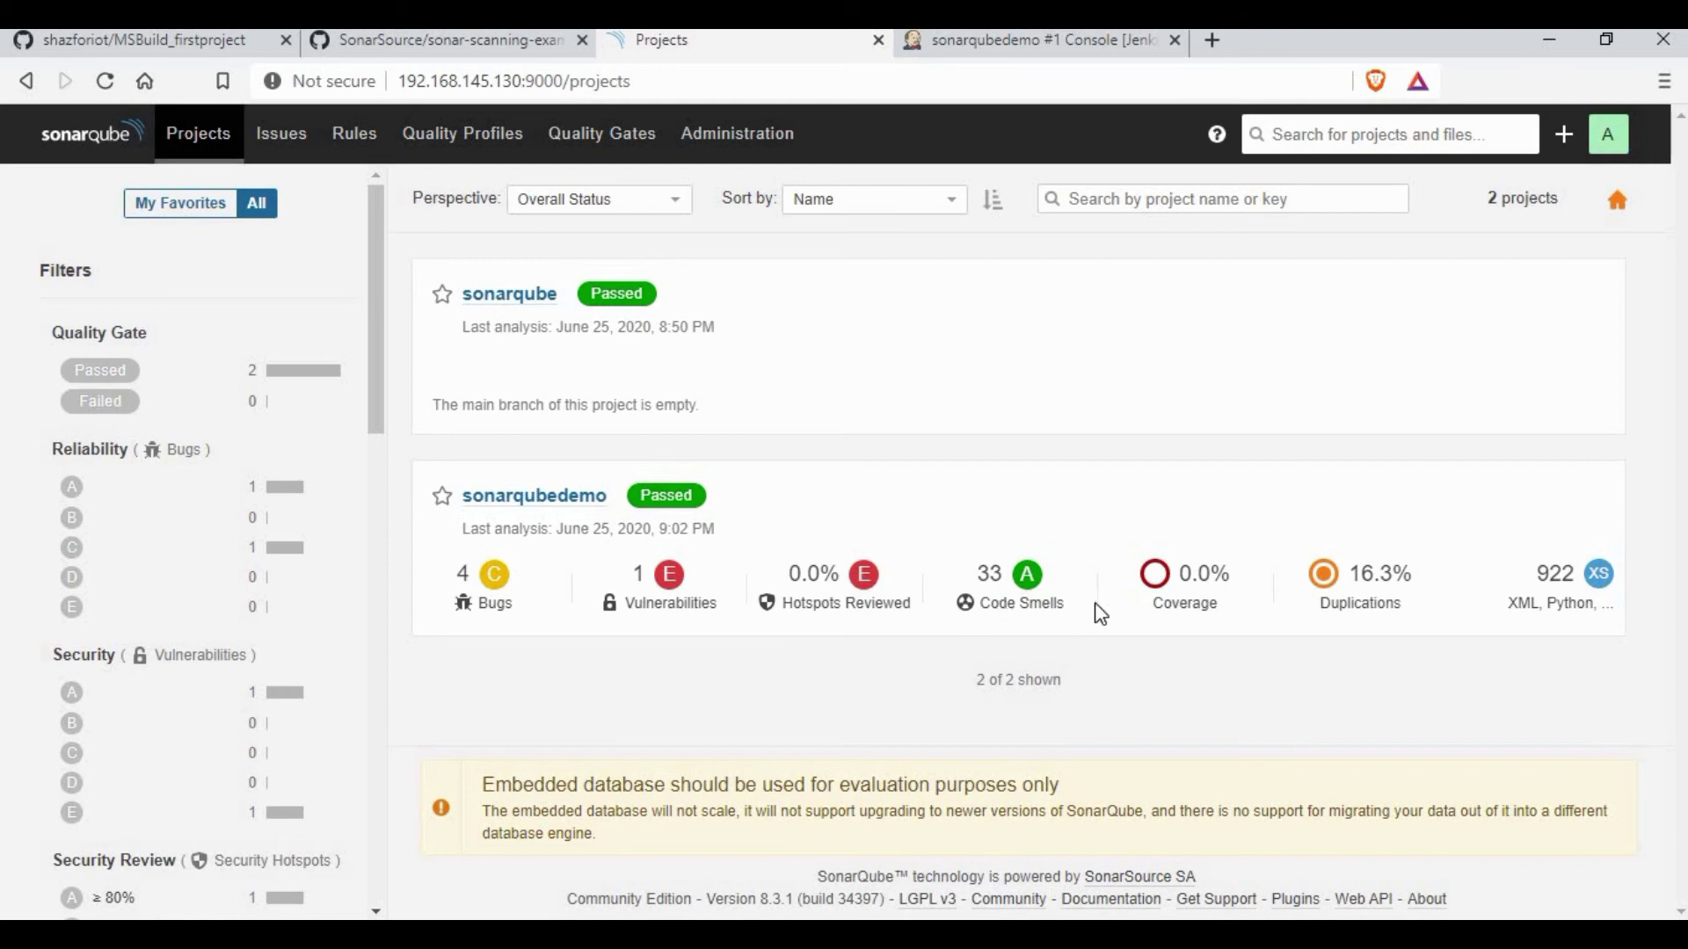
pyautogui.doubleClick(1182, 576)
pyautogui.click(1446, 586)
pyautogui.click(537, 499)
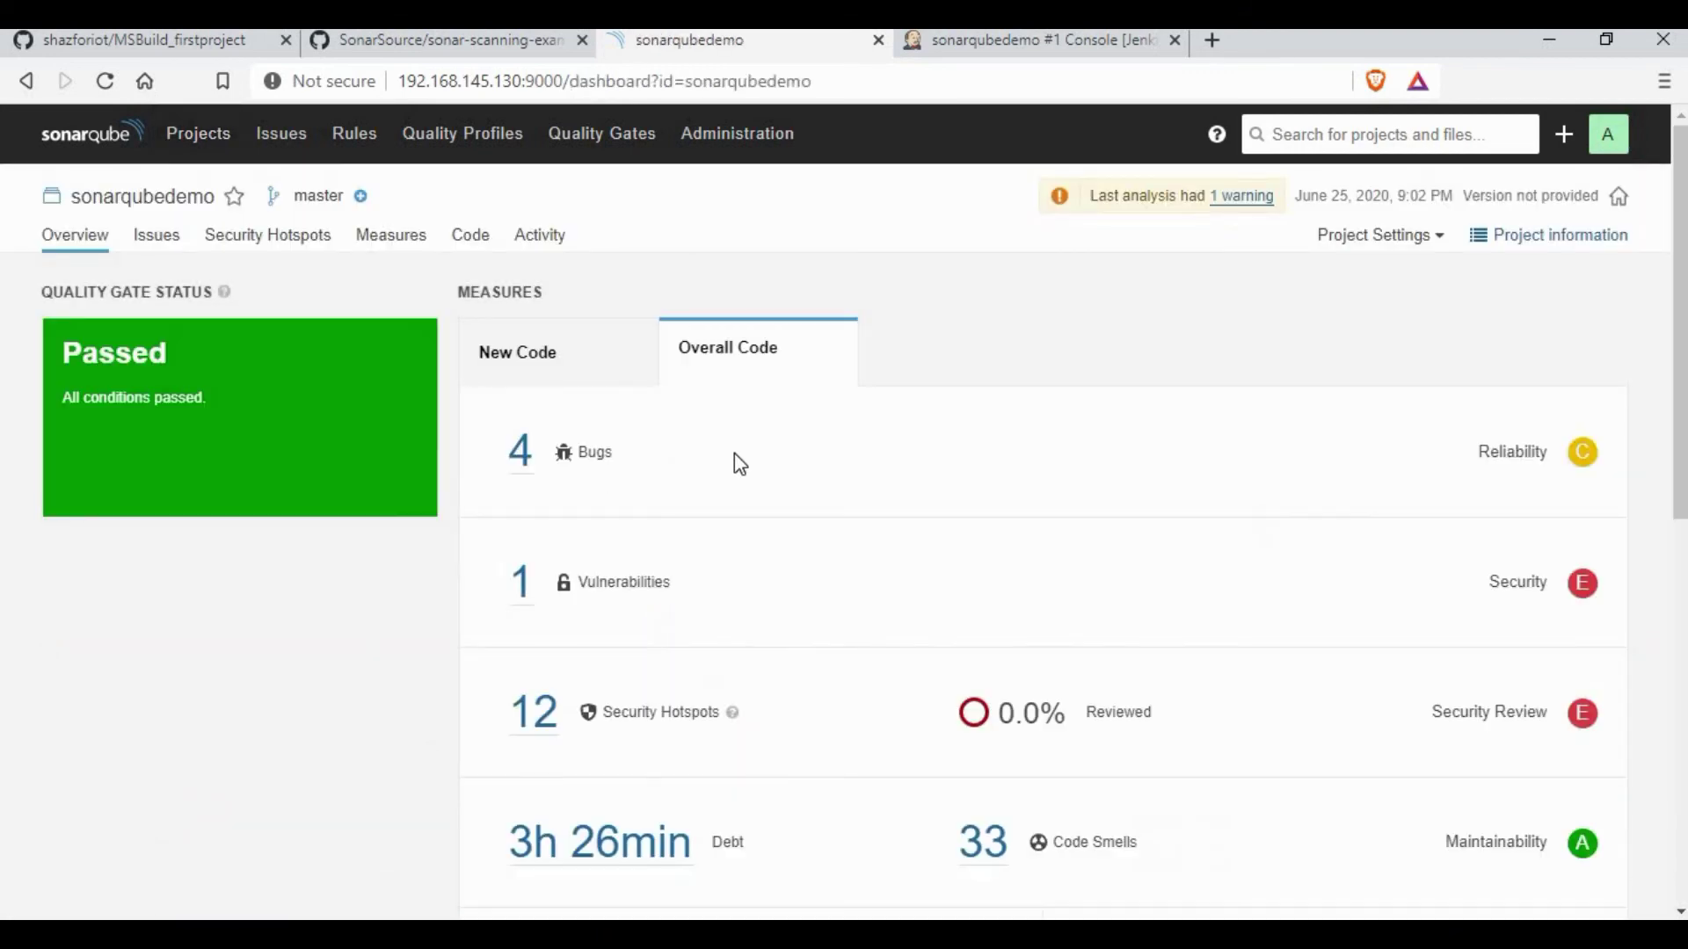
# Step: List the project's 4 bugs, then narrow to the Blocker hardcoded-password vulnerability
pyautogui.click(520, 451)
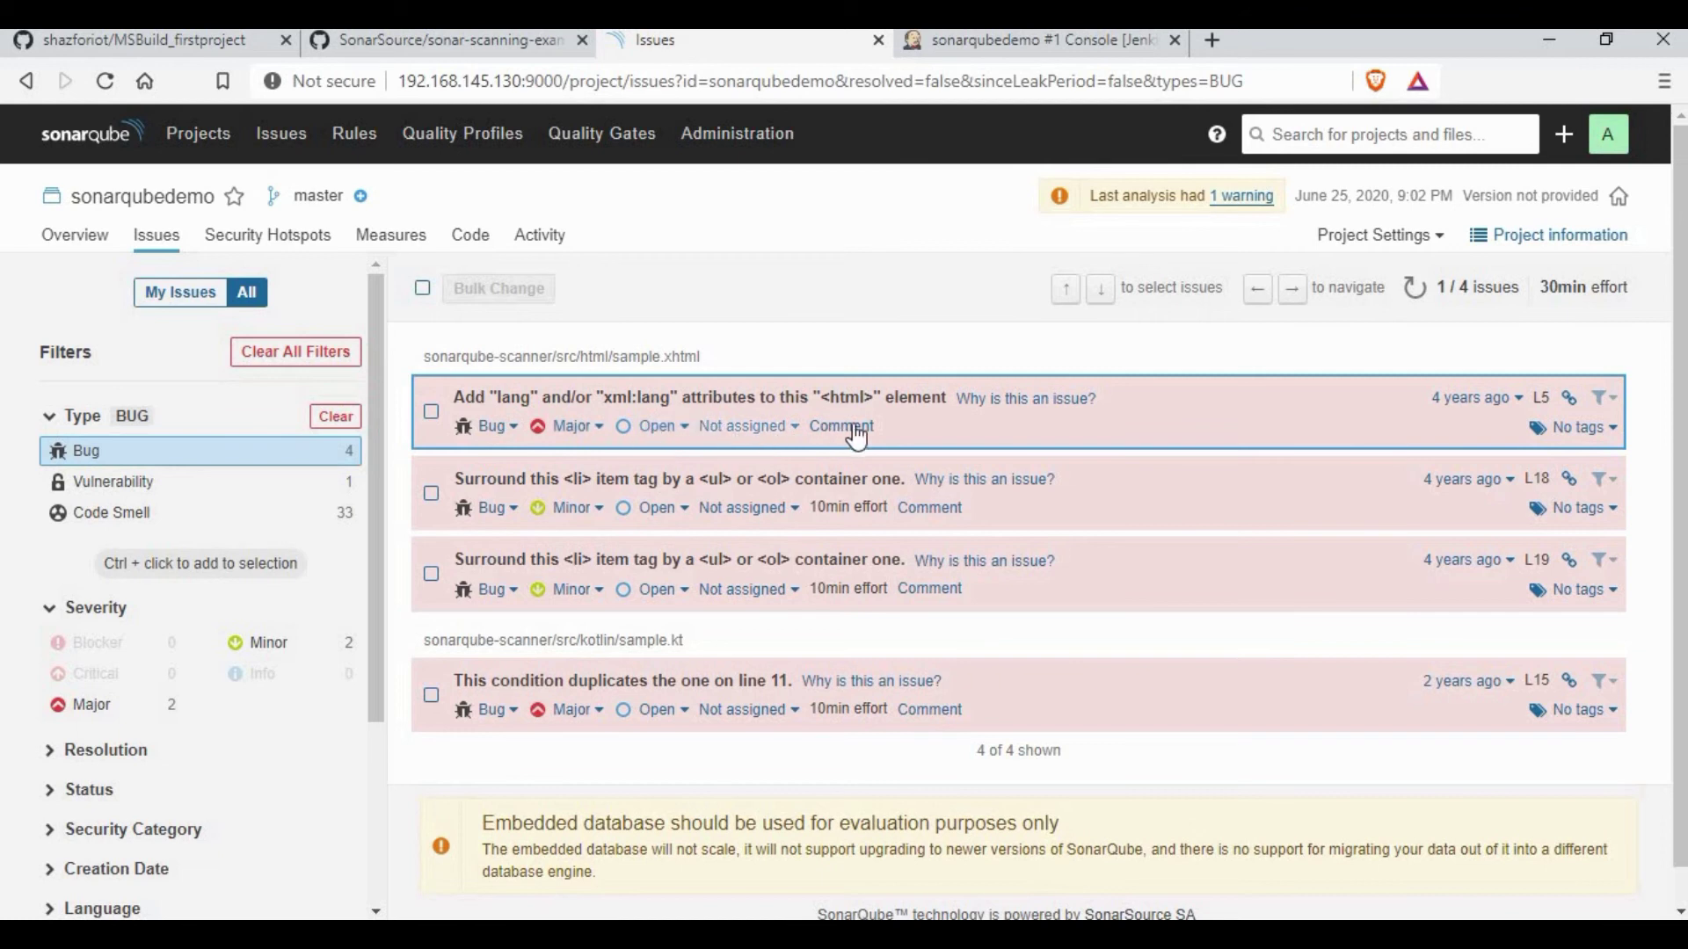
pyautogui.scroll(-1, 606, 607)
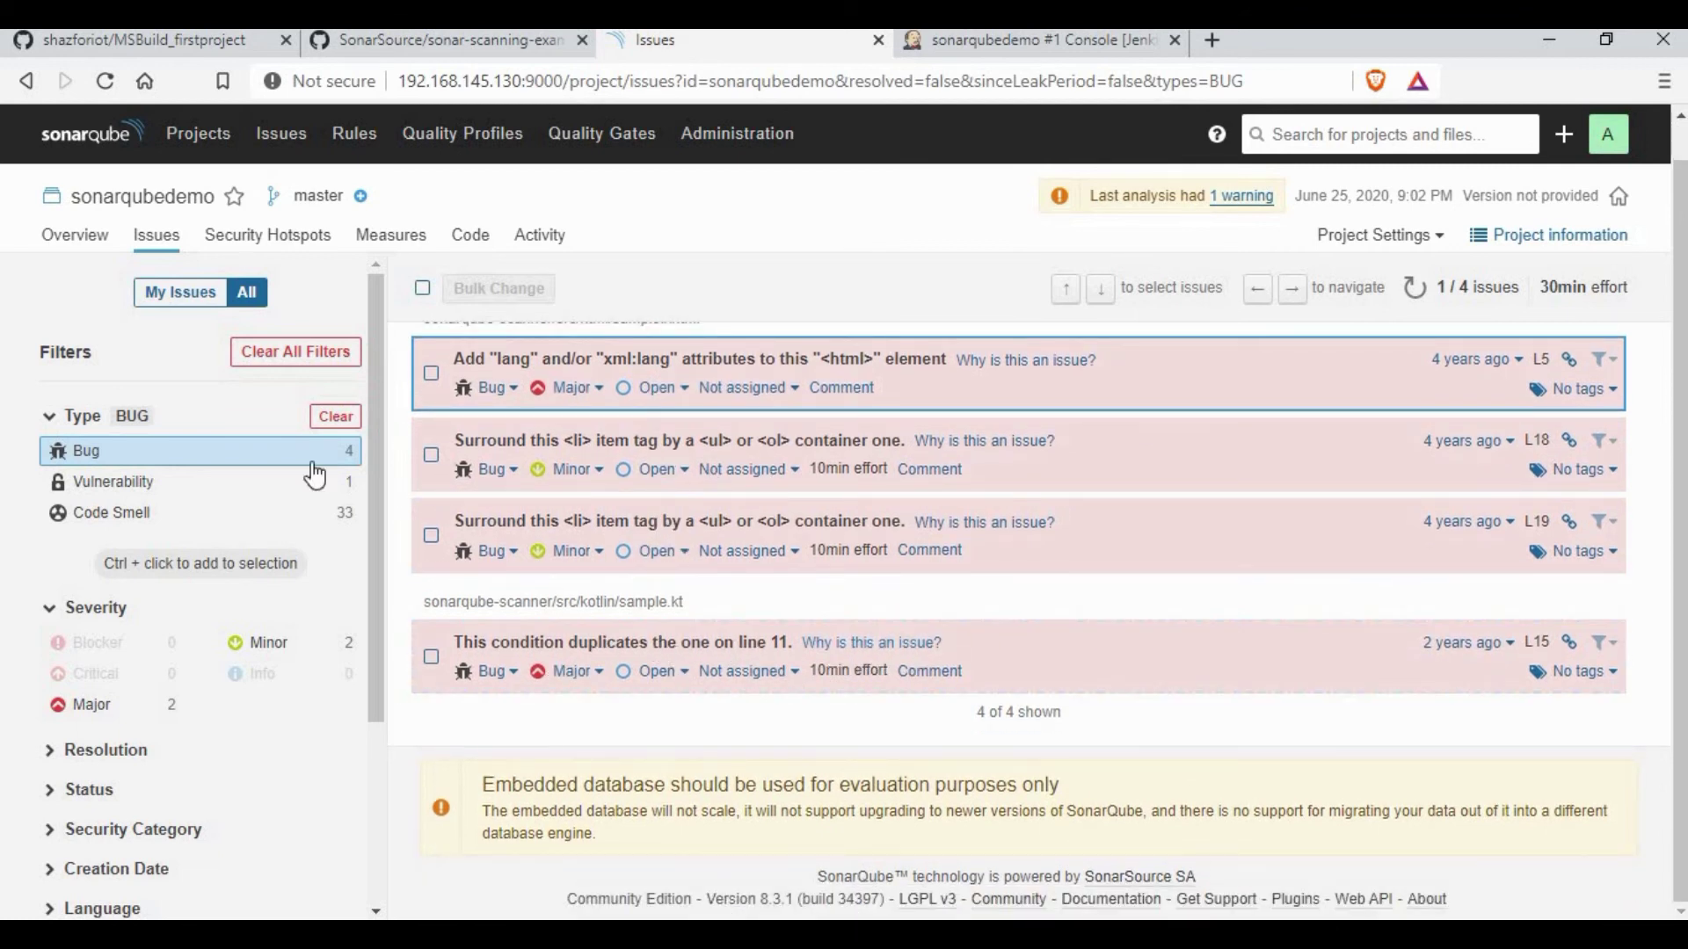
pyautogui.click(143, 481)
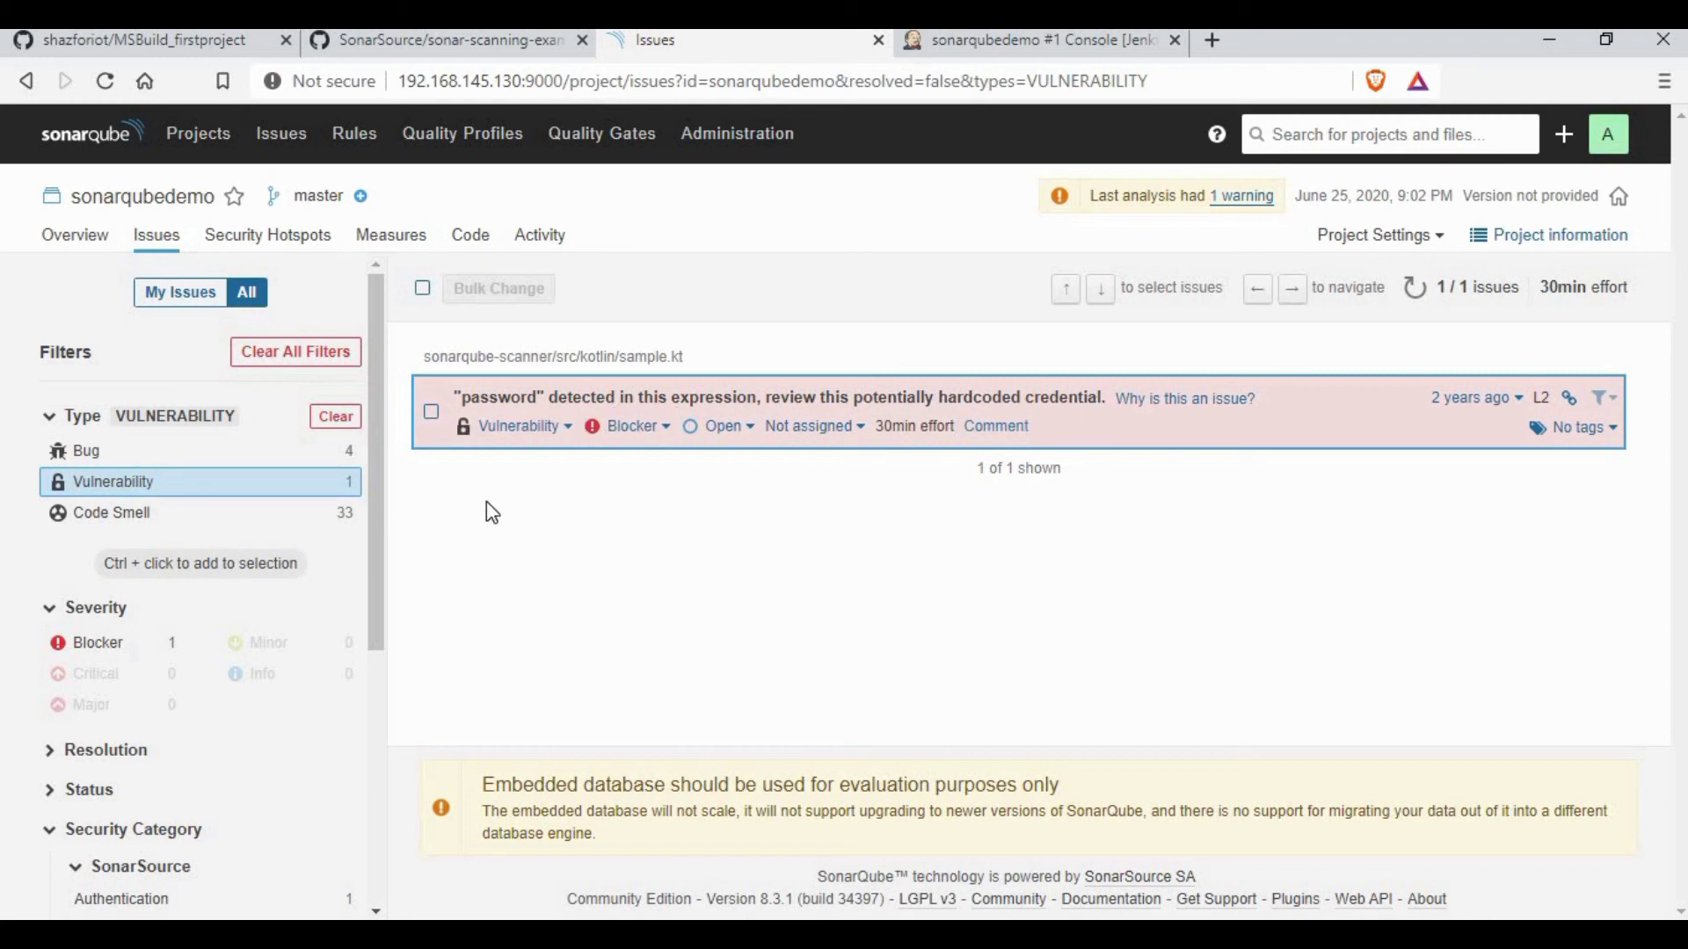
pyautogui.click(98, 646)
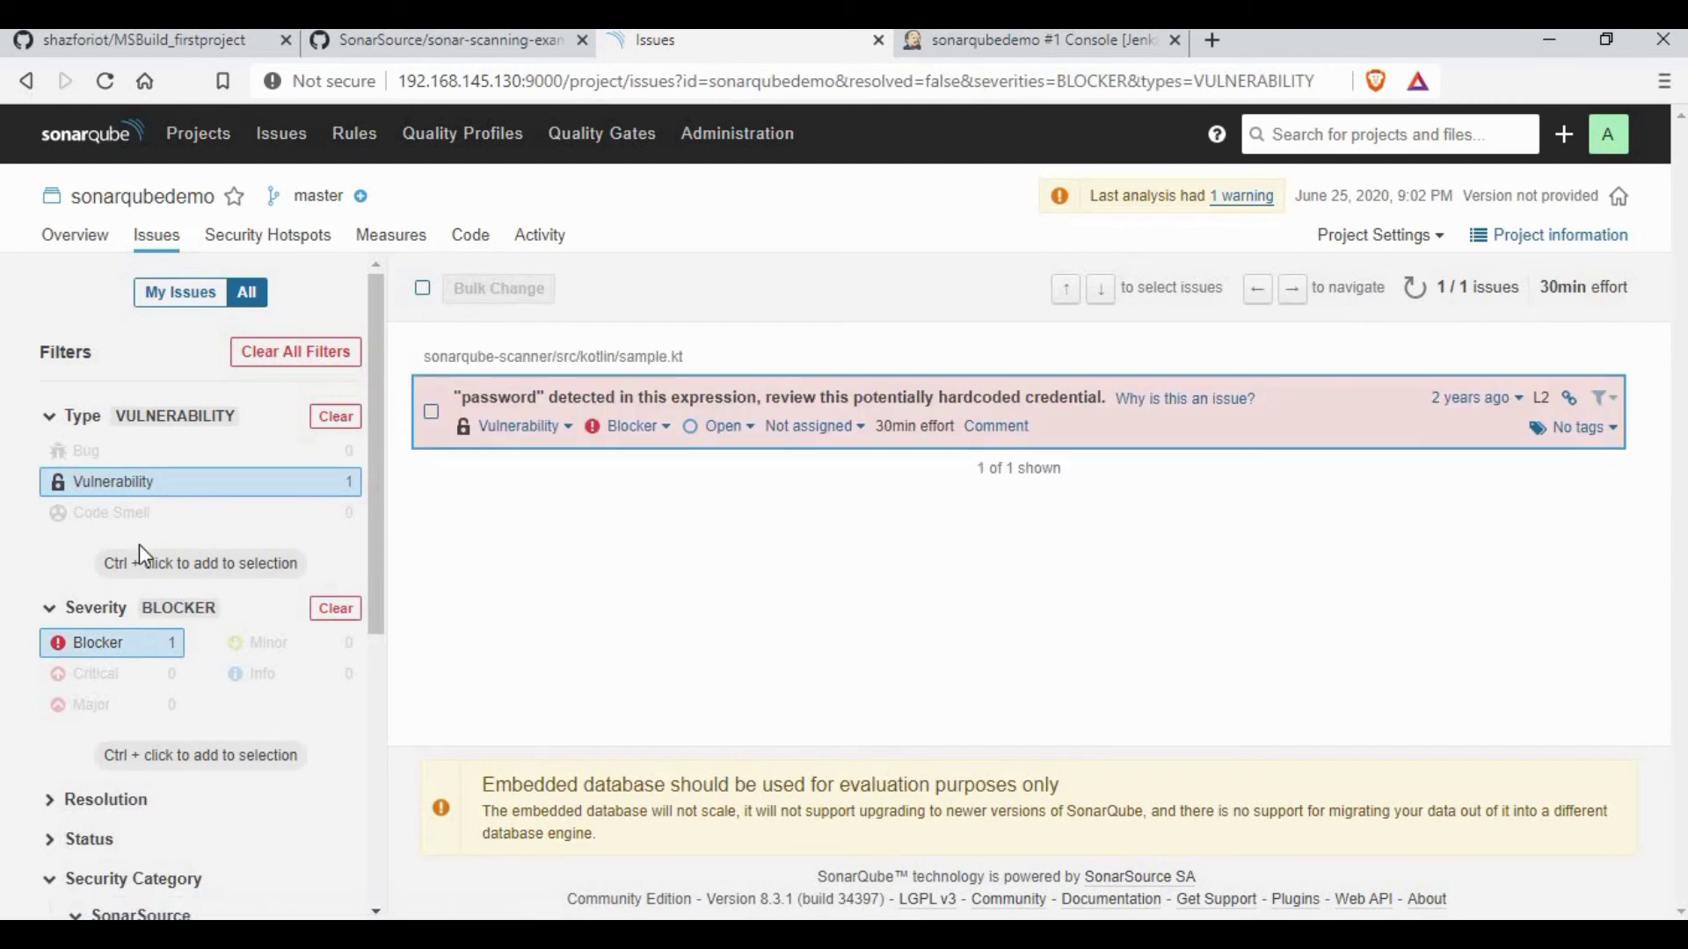
pyautogui.scroll(-3, 161, 551)
pyautogui.scroll(3, 248, 563)
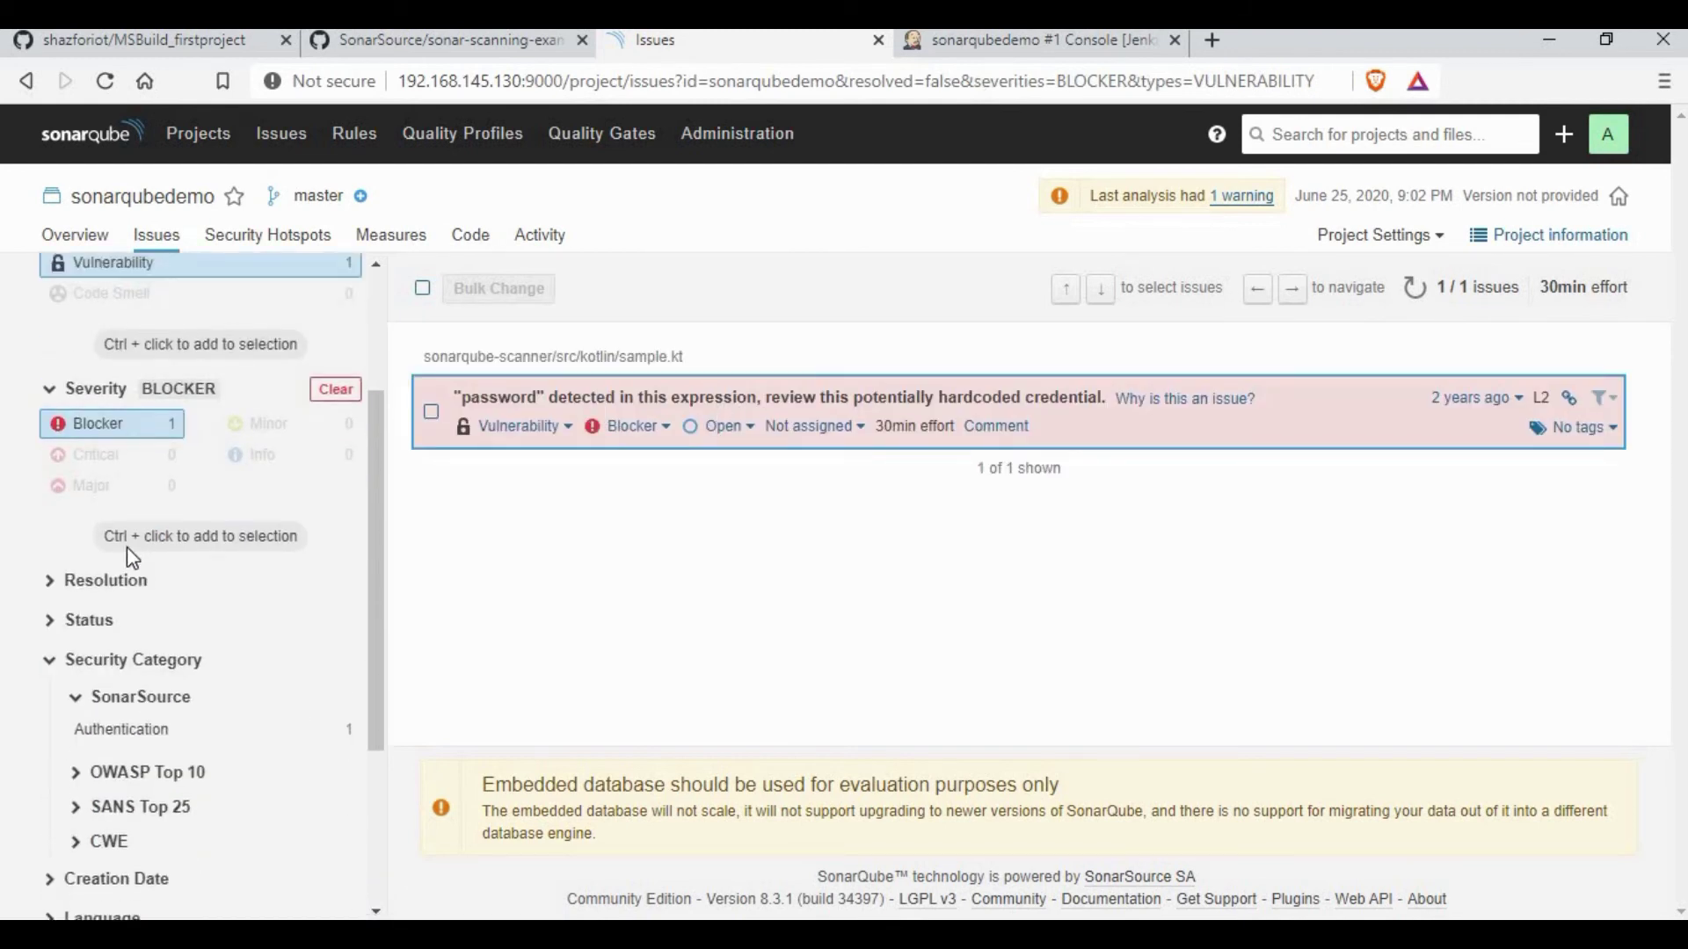
# Step: Show all 38 issues, filter to the 24 Major ones, then return to the overview
pyautogui.click(139, 253)
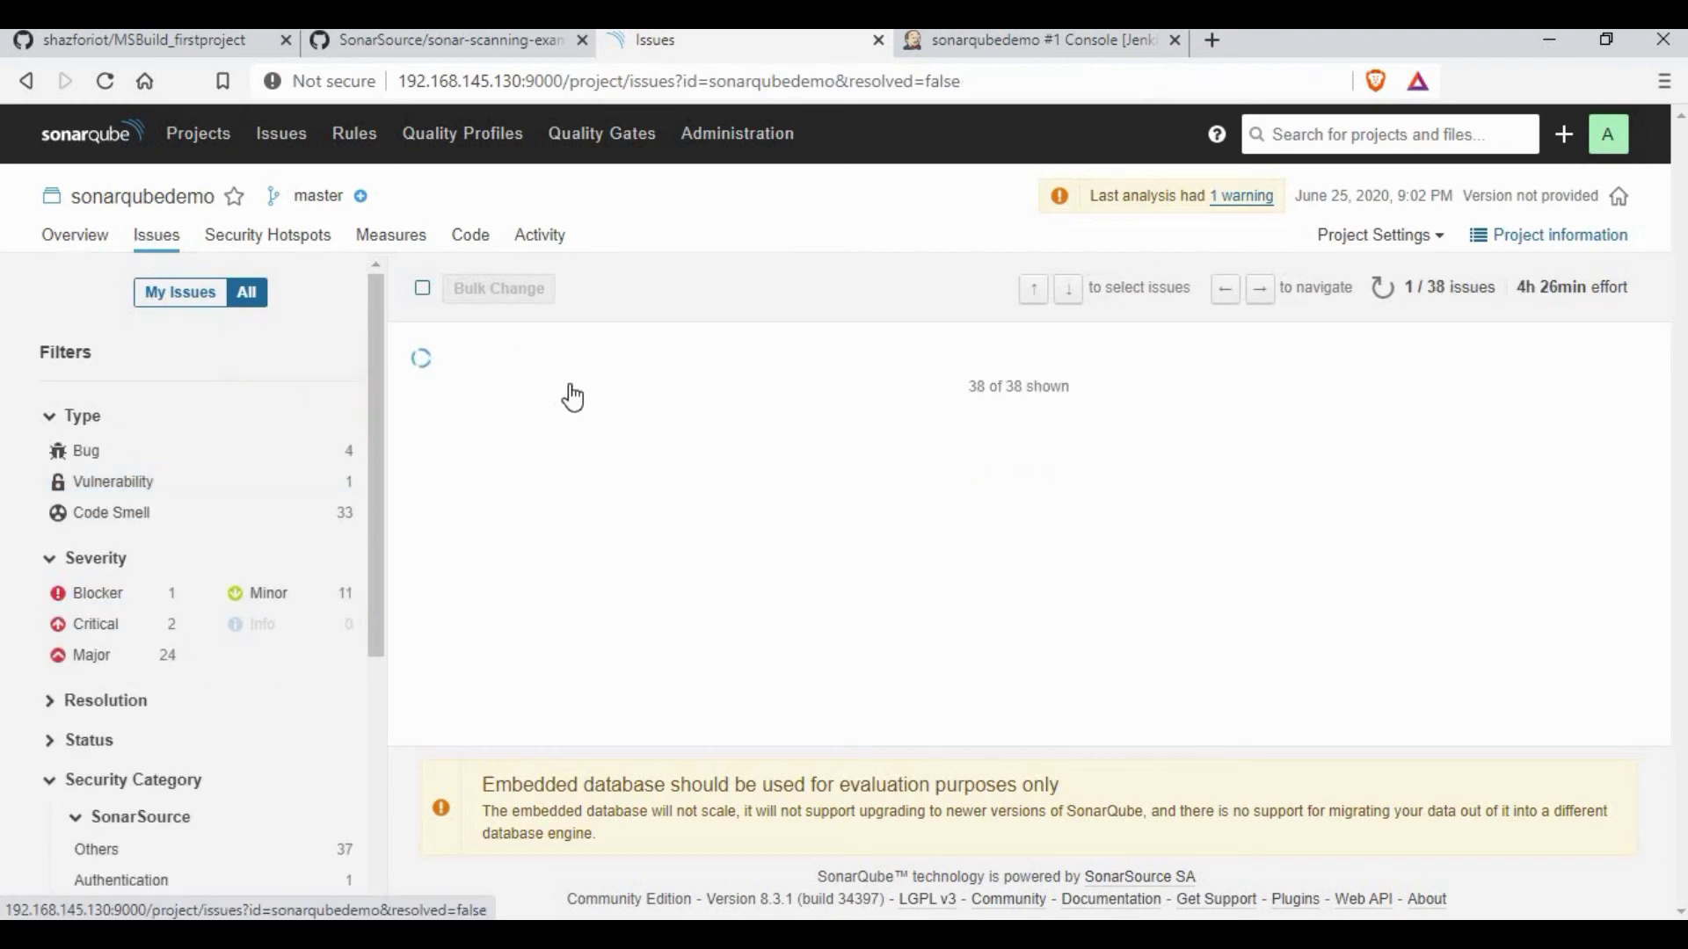
pyautogui.scroll(-15, 722, 476)
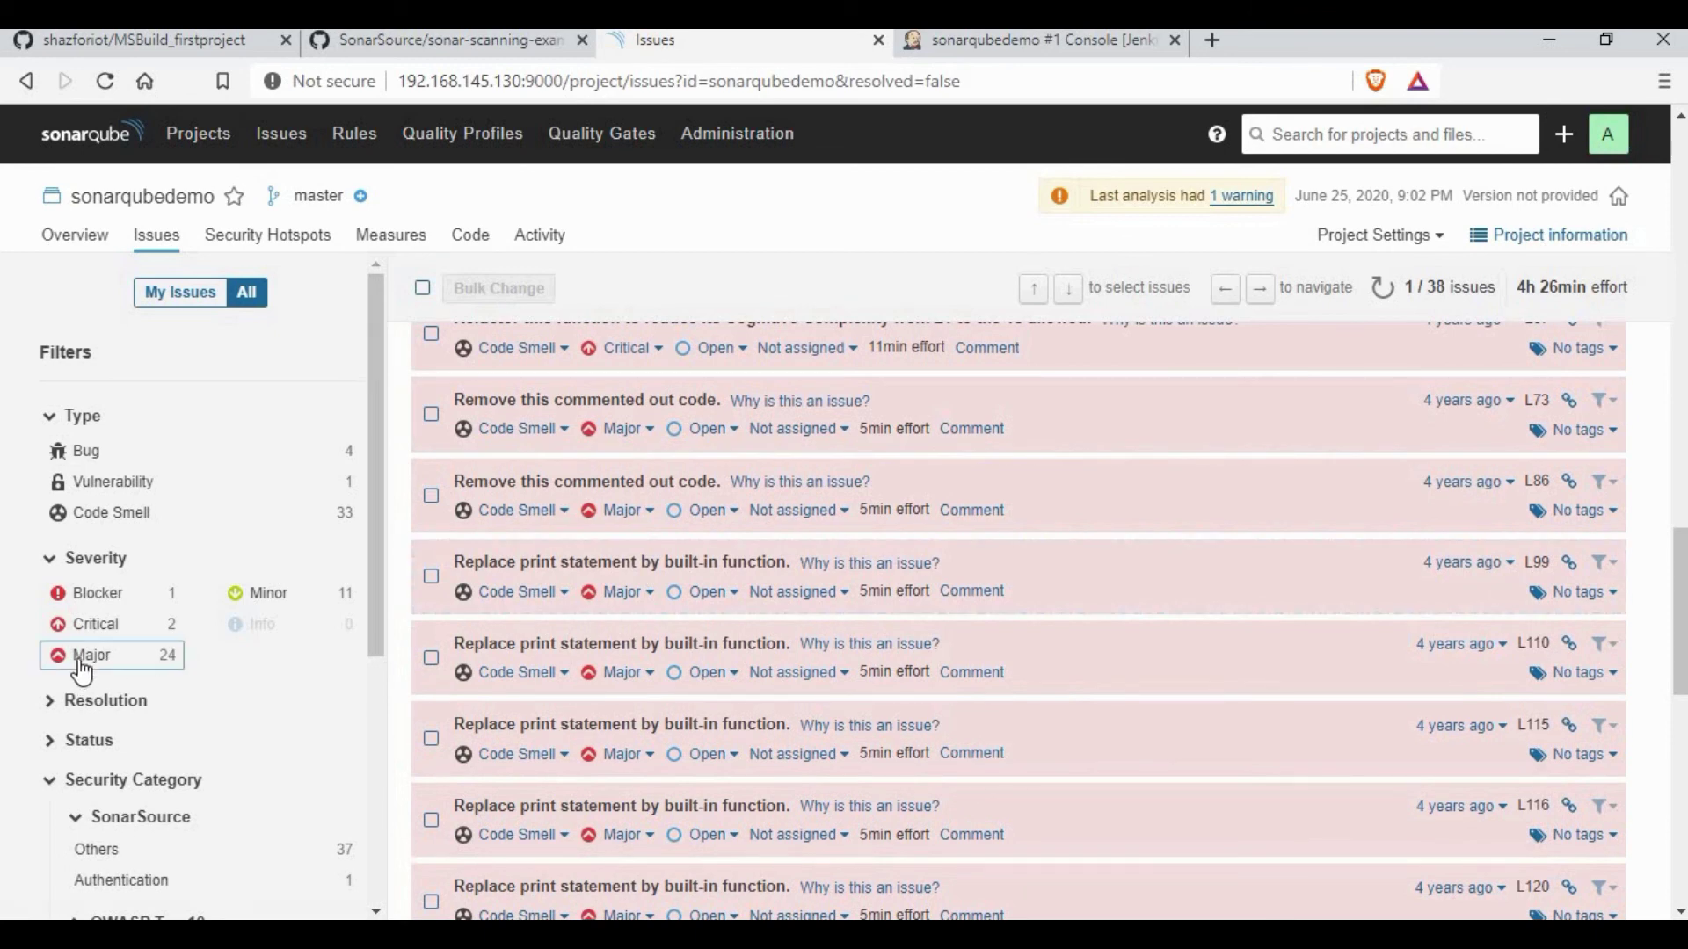
pyautogui.click(81, 659)
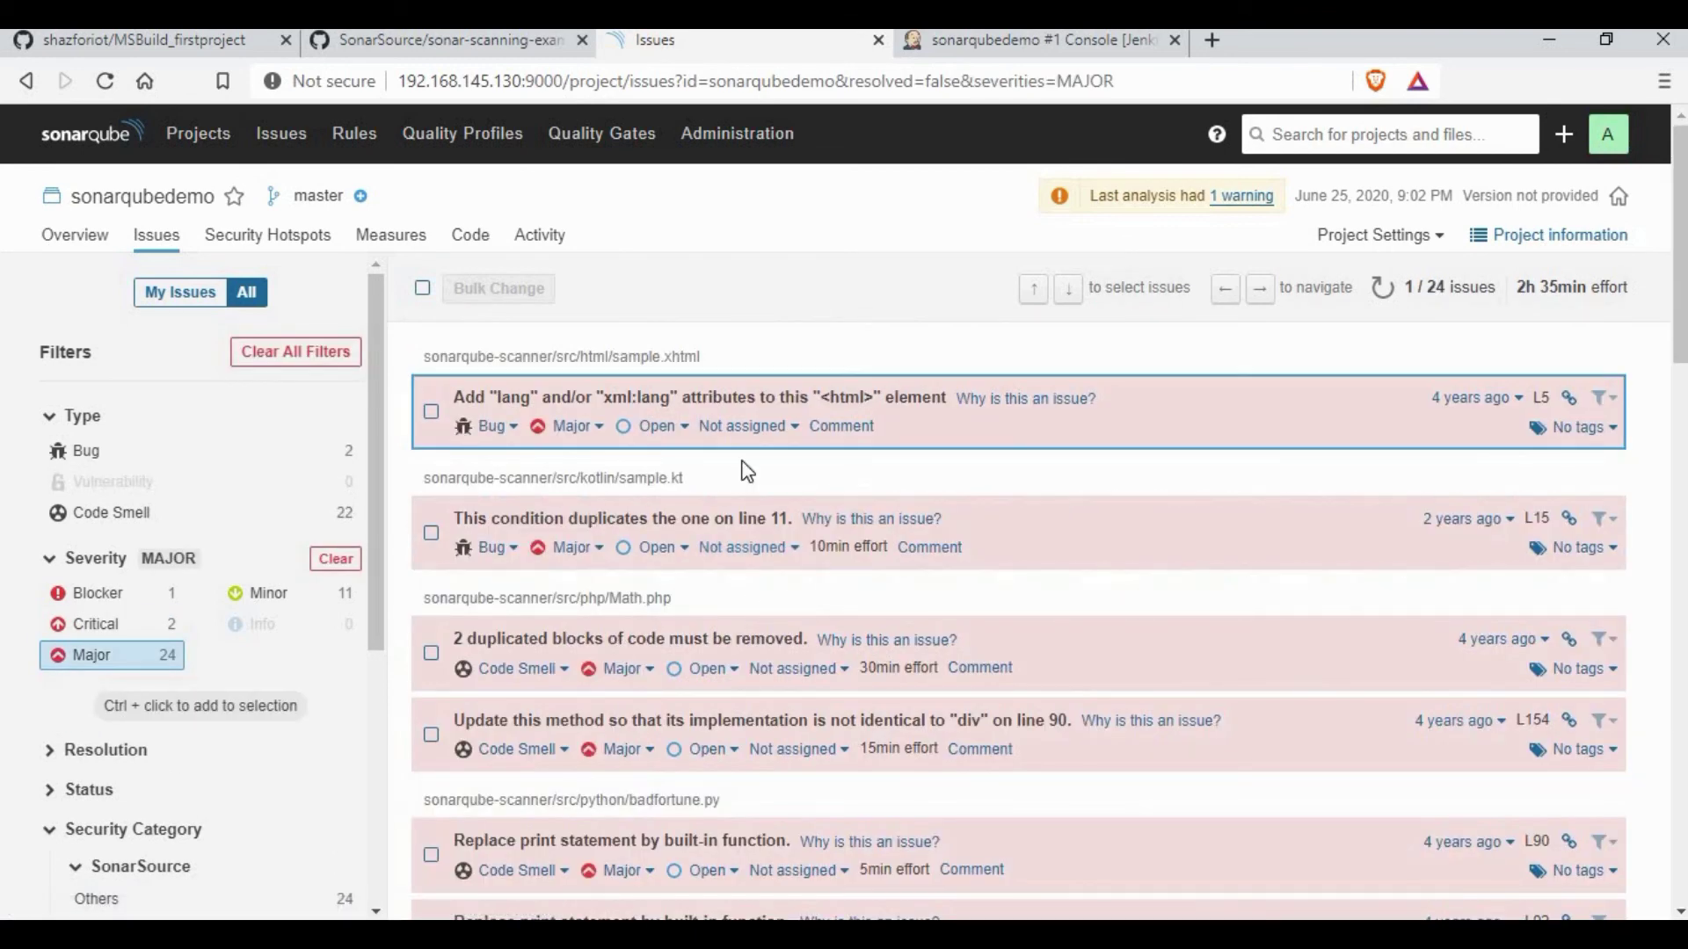
pyautogui.click(71, 237)
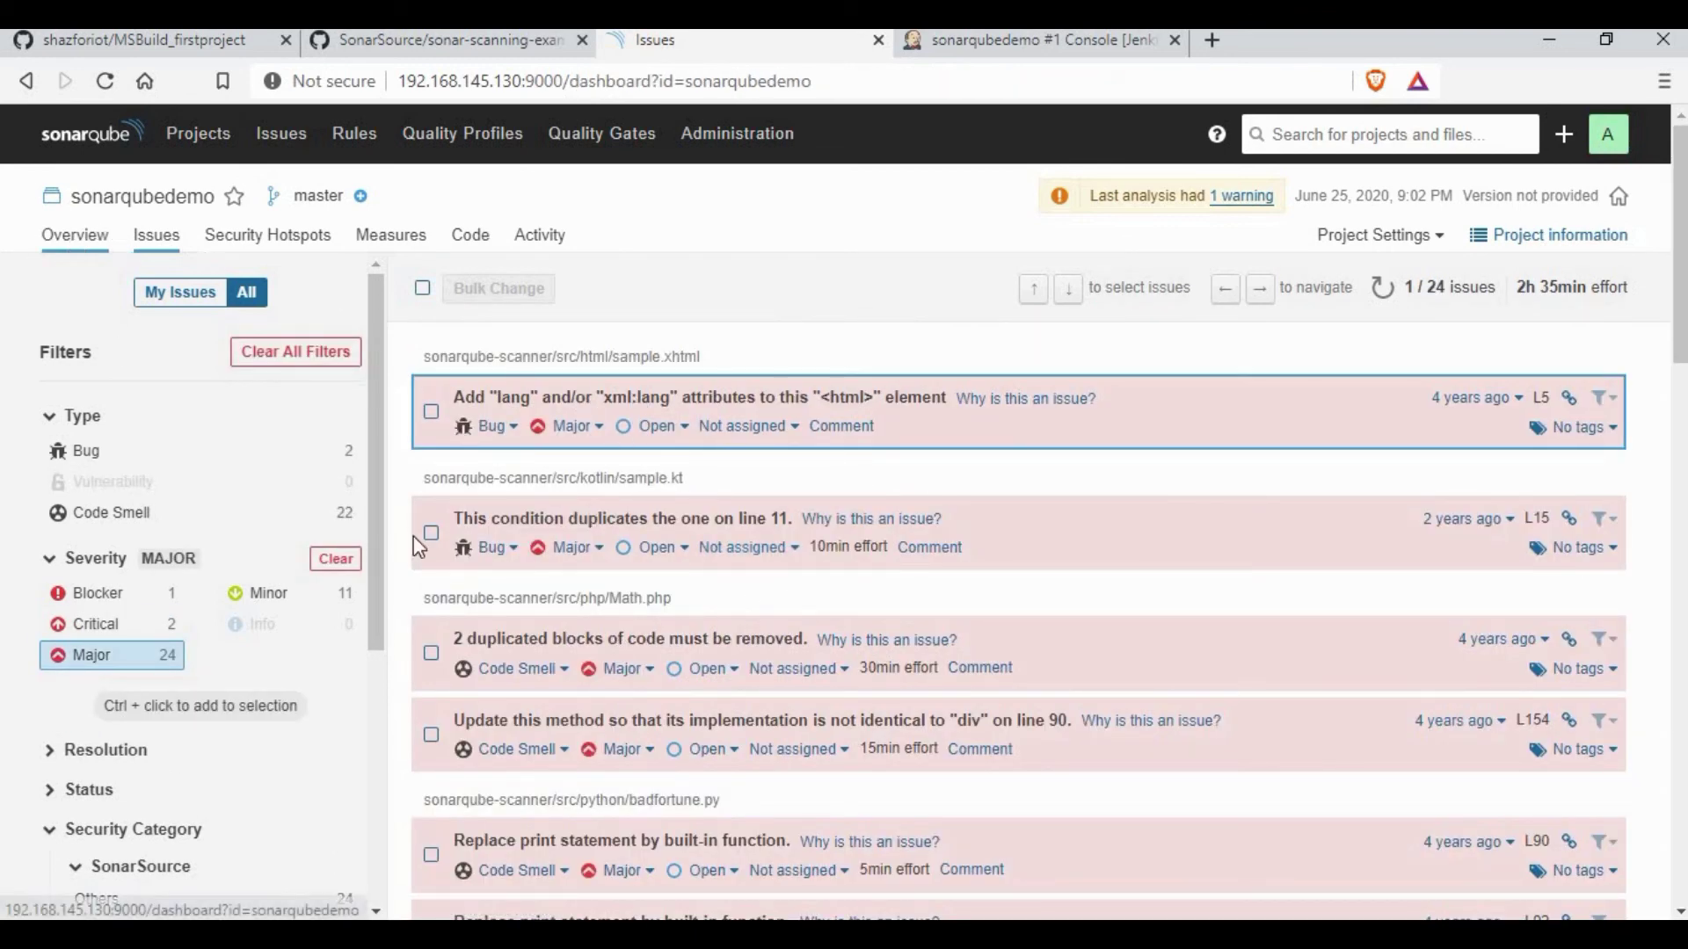
pyautogui.scroll(-1, 1015, 665)
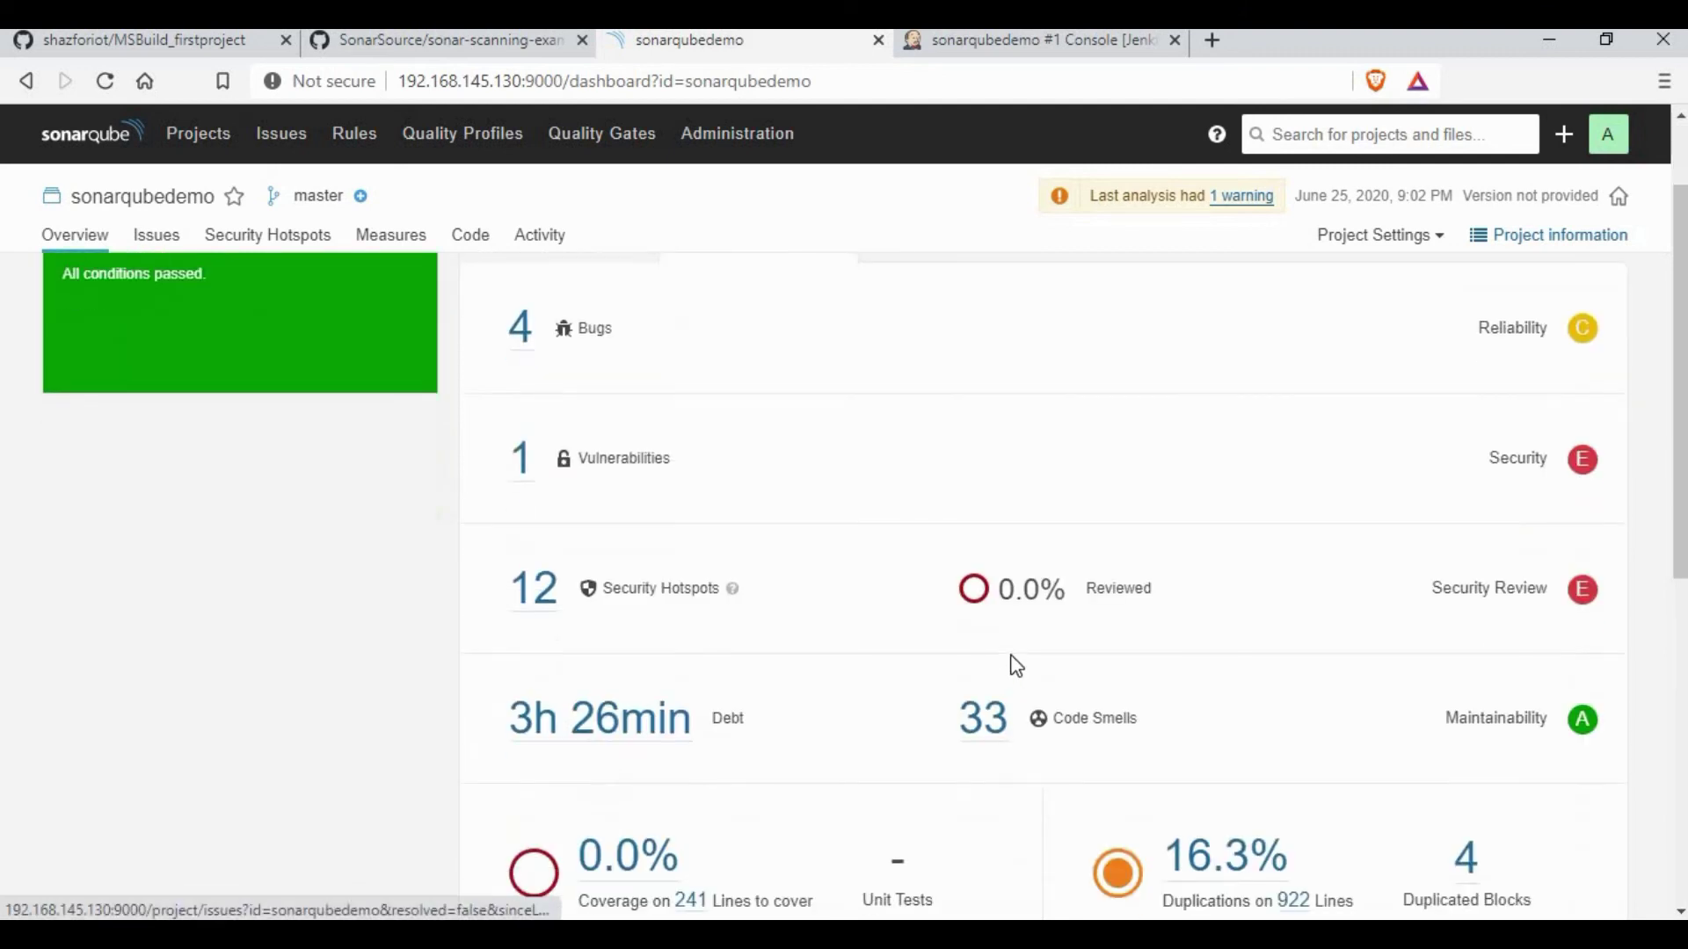
pyautogui.scroll(-2, 1084, 738)
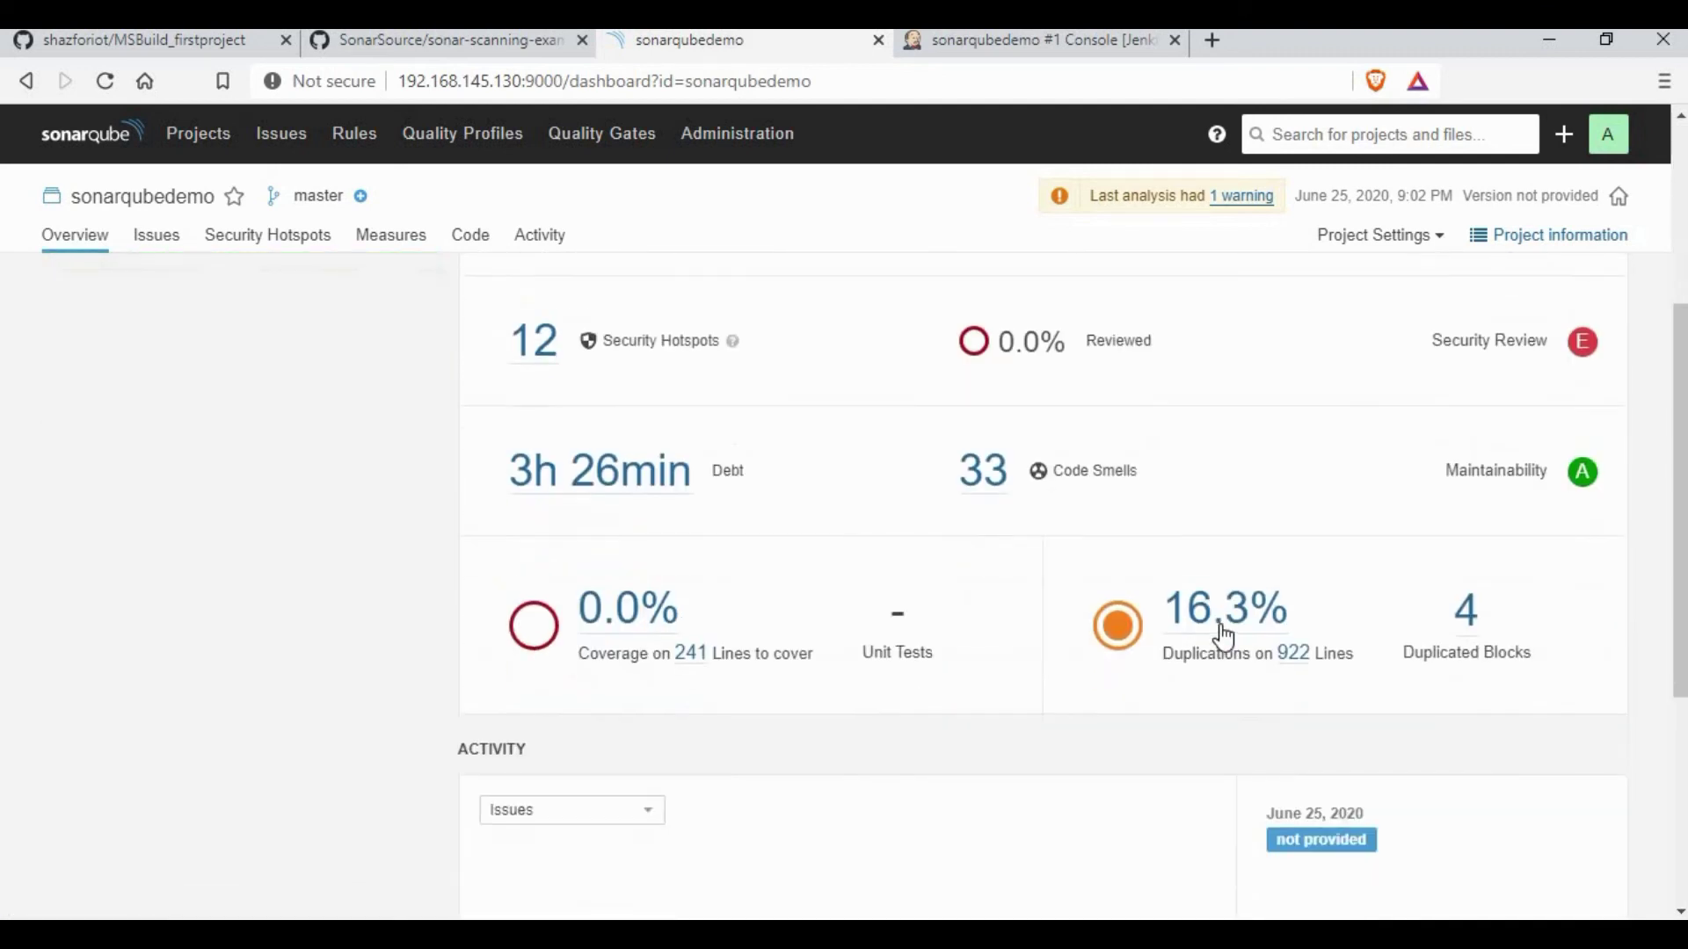
pyautogui.click(1225, 614)
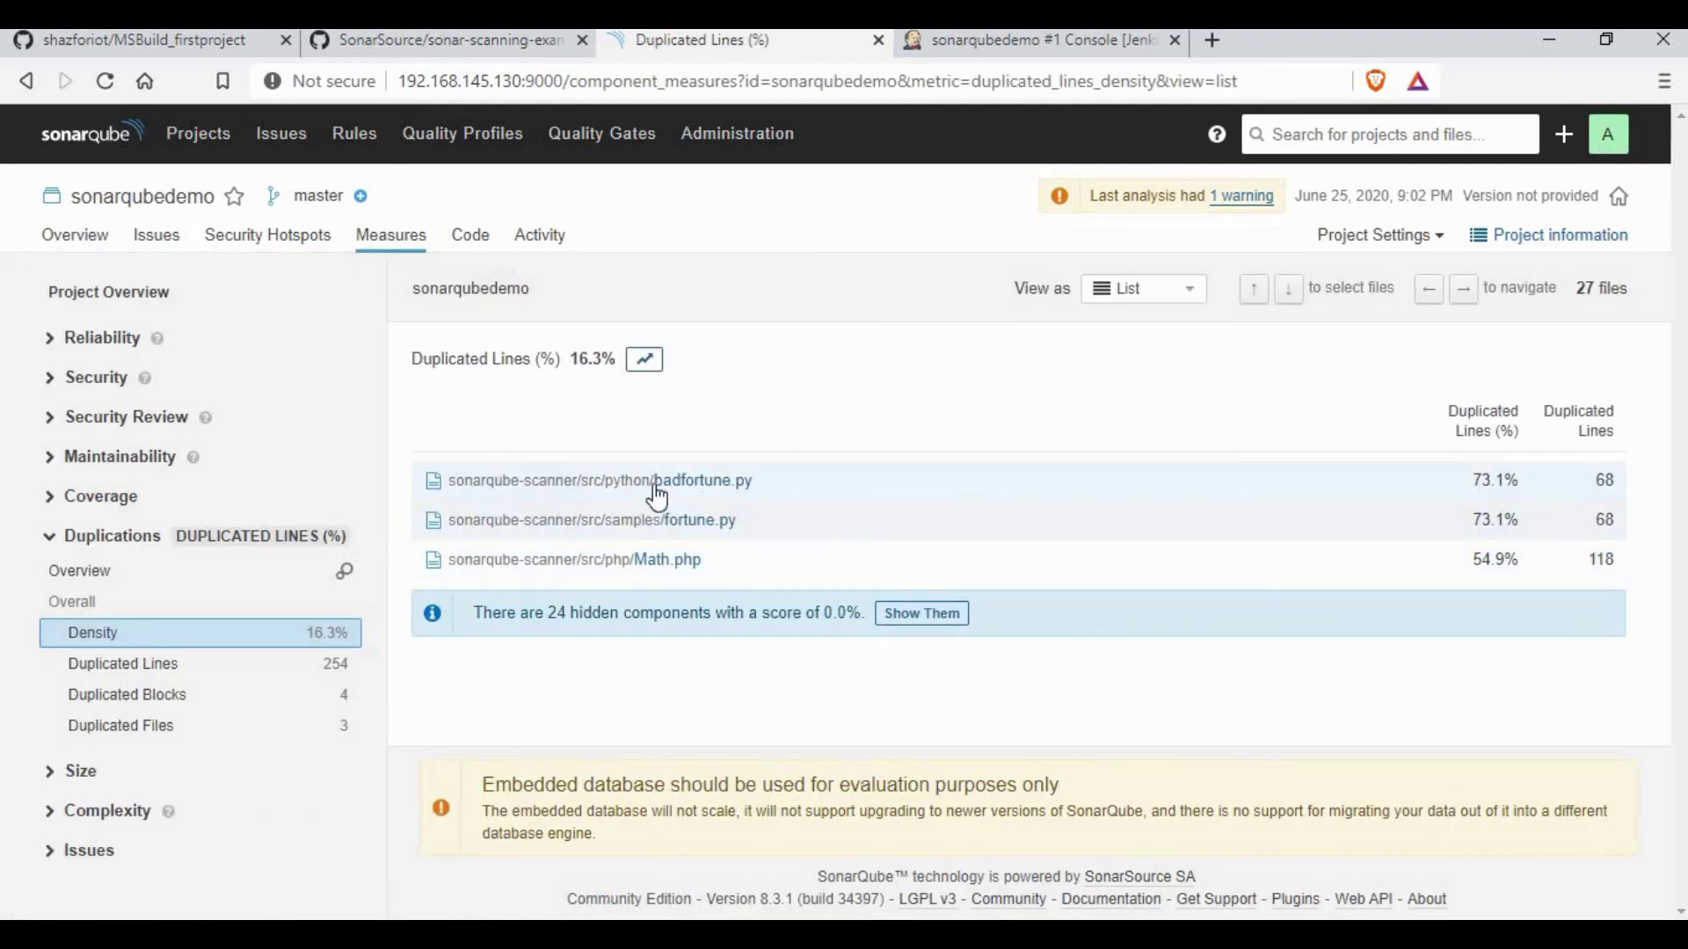
pyautogui.click(167, 672)
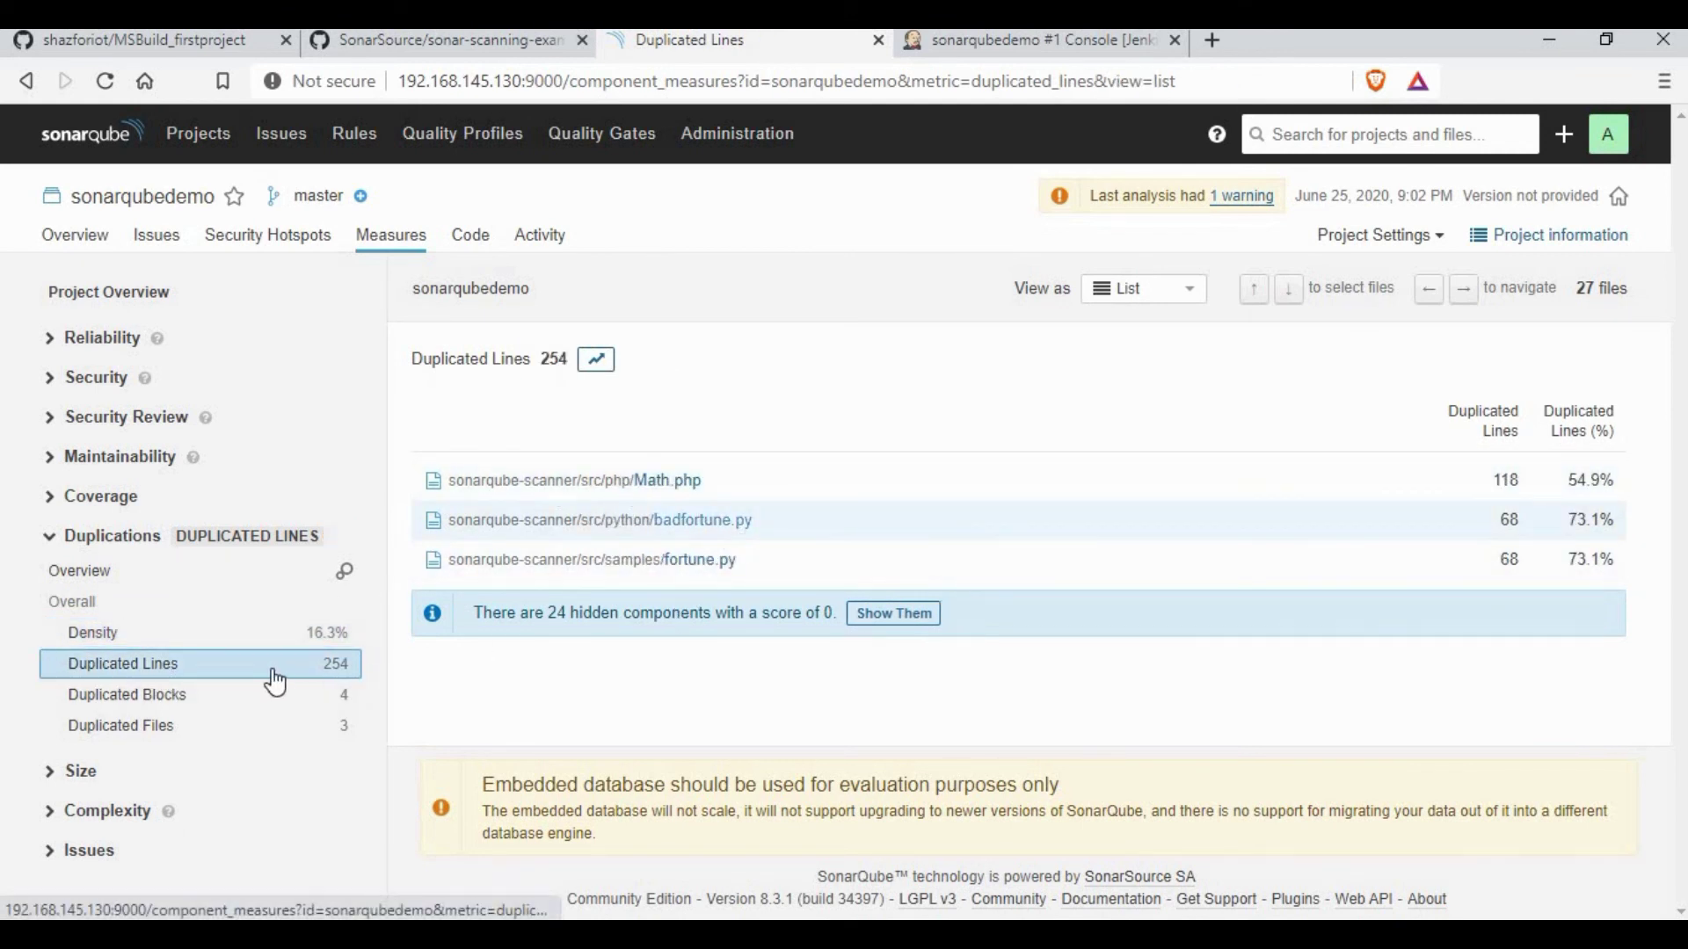
pyautogui.click(233, 699)
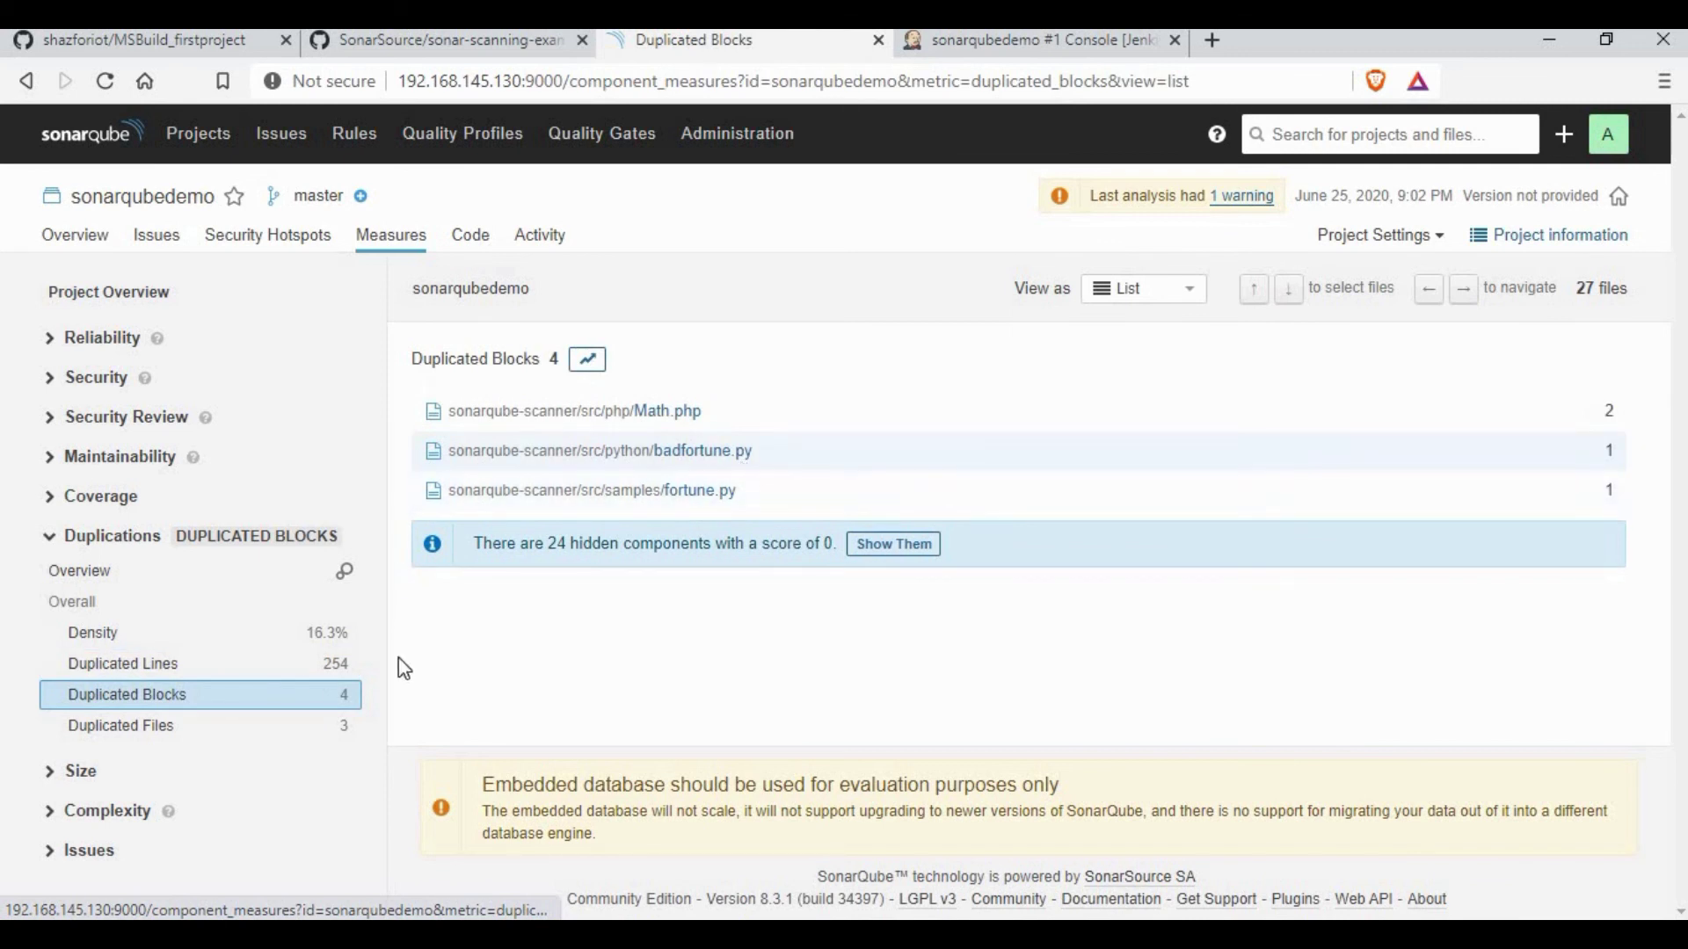
pyautogui.click(150, 725)
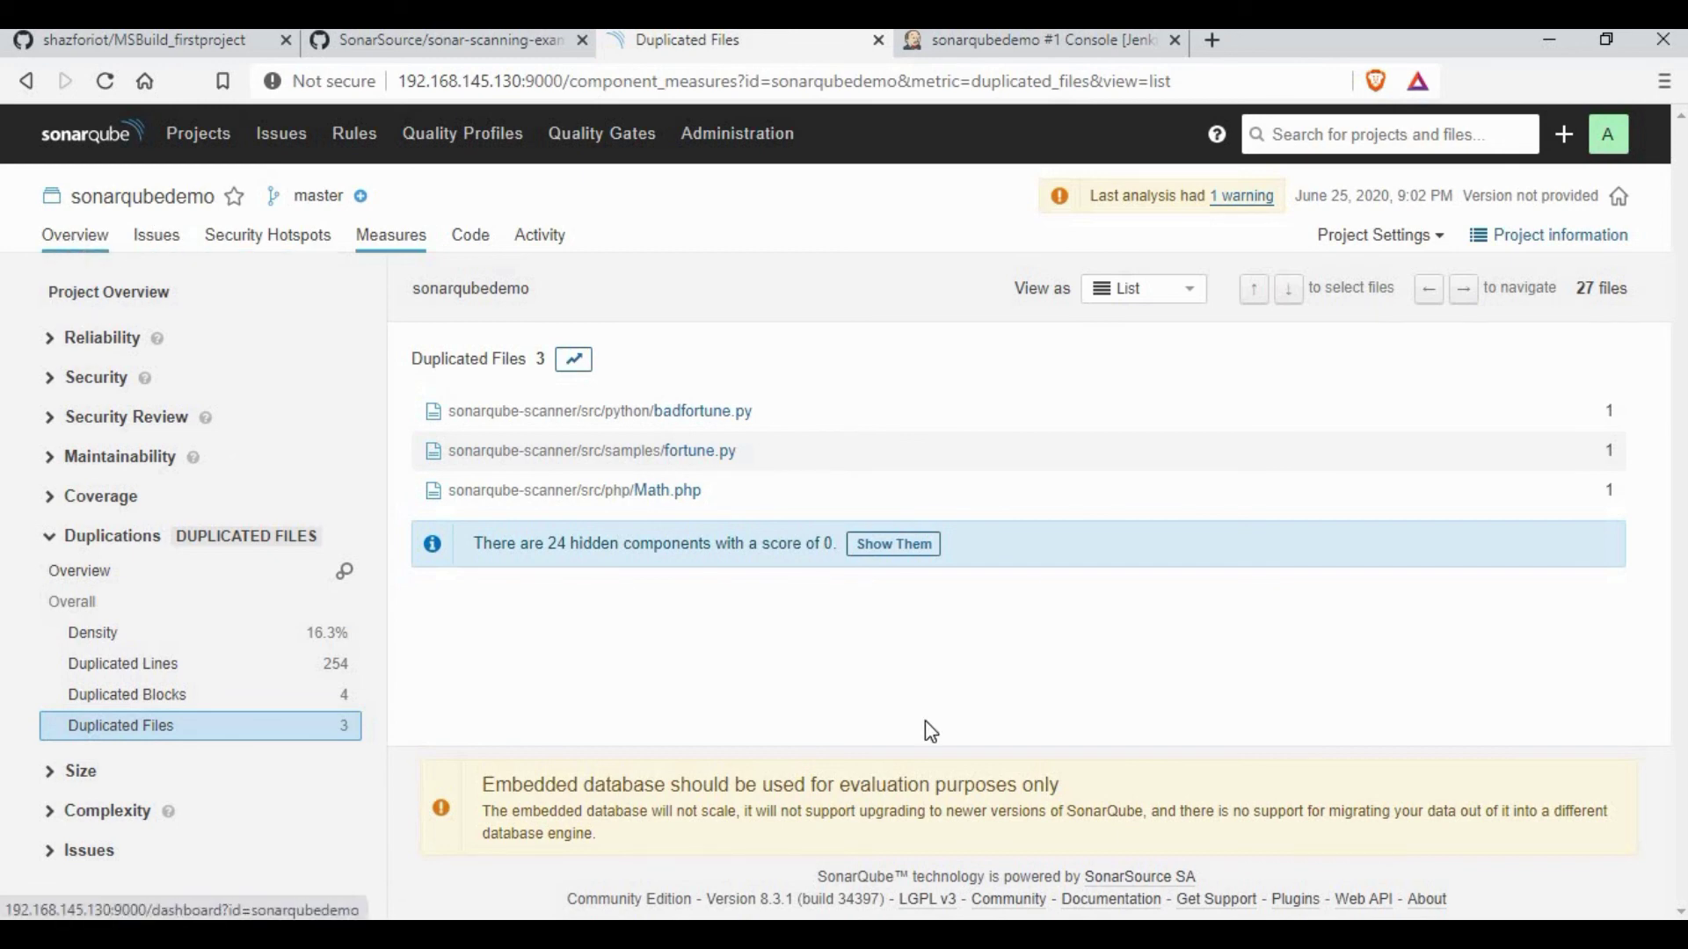
pyautogui.scroll(-3, 664, 531)
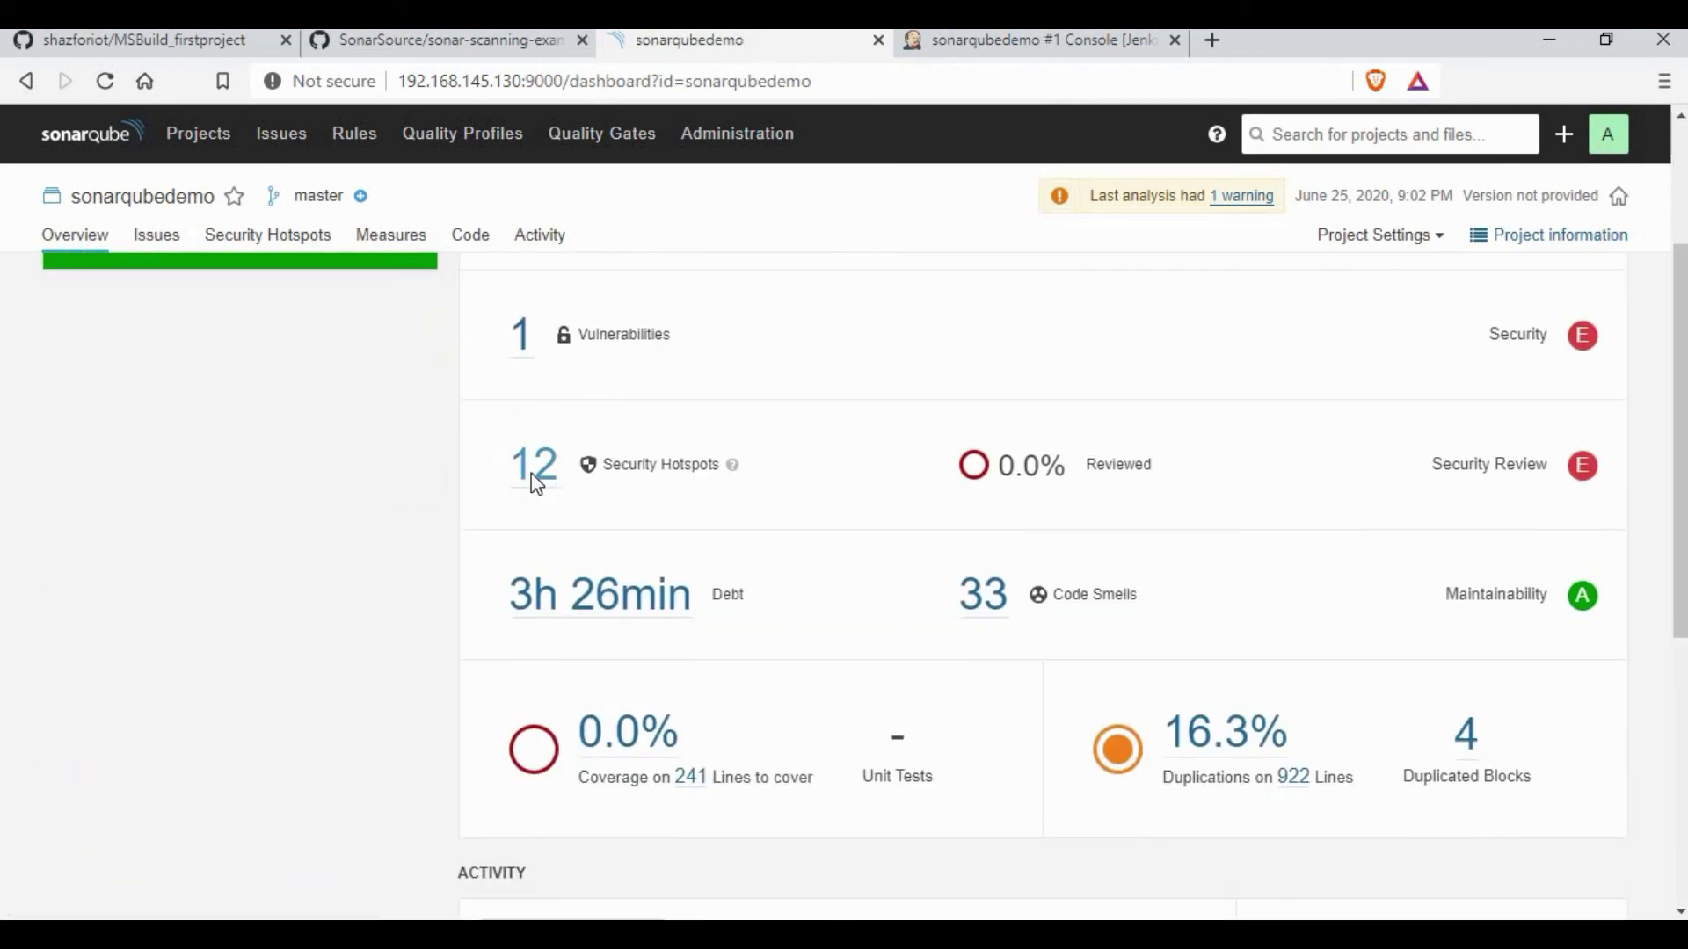
pyautogui.click(533, 476)
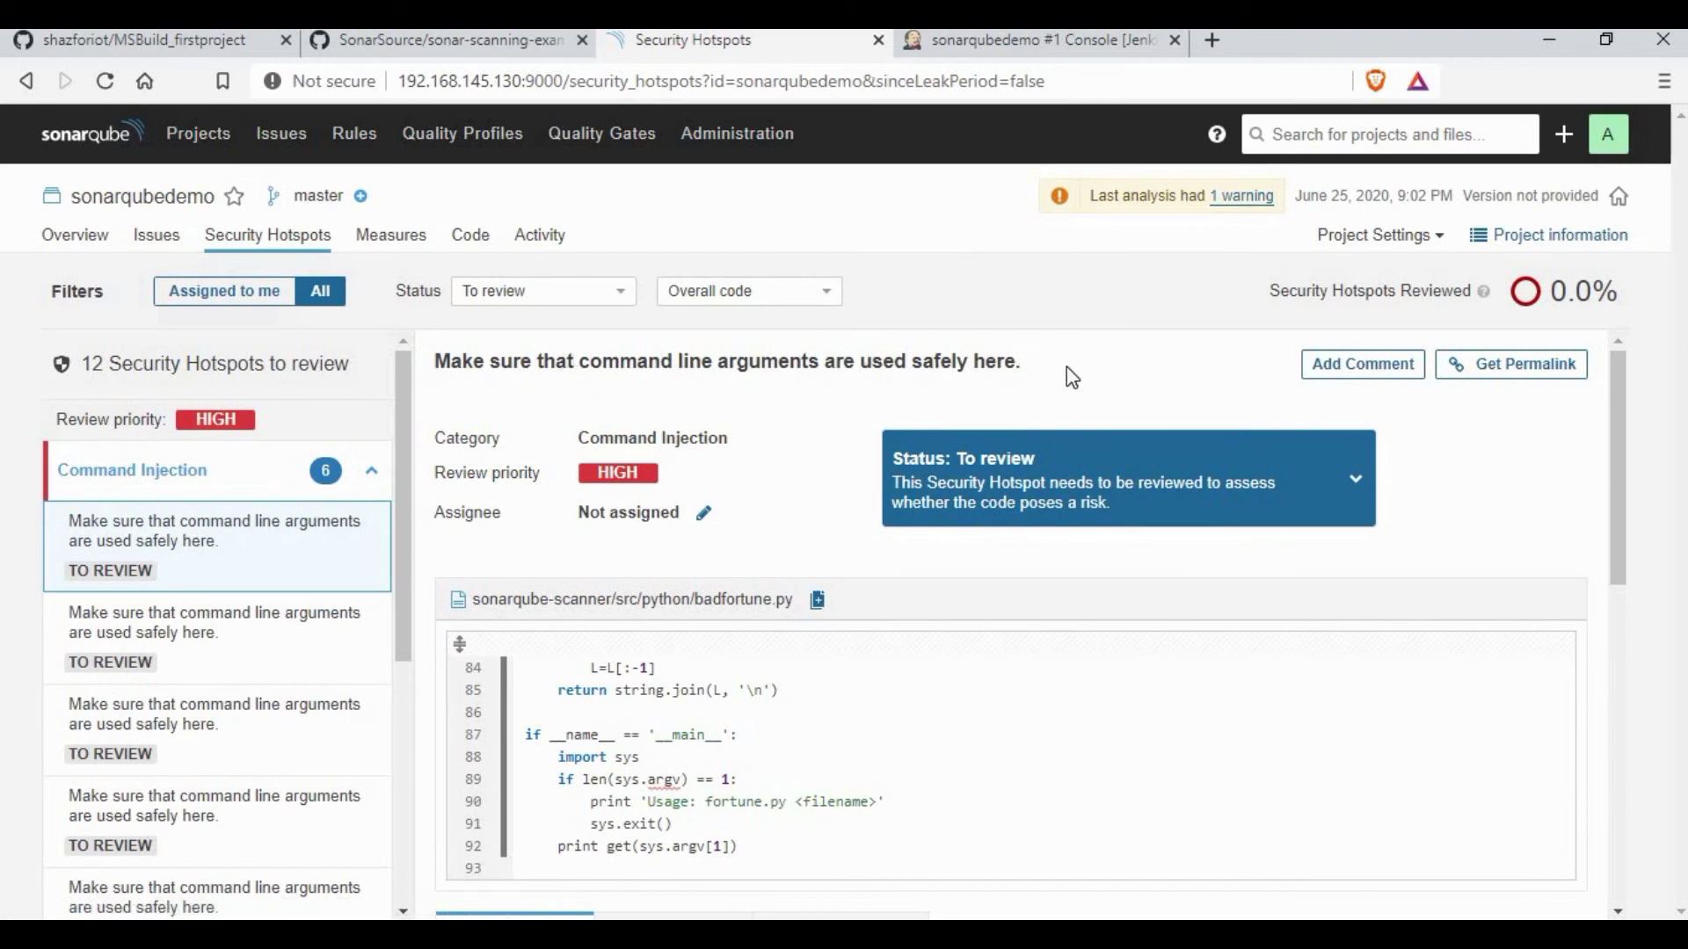
pyautogui.scroll(-4, 882, 521)
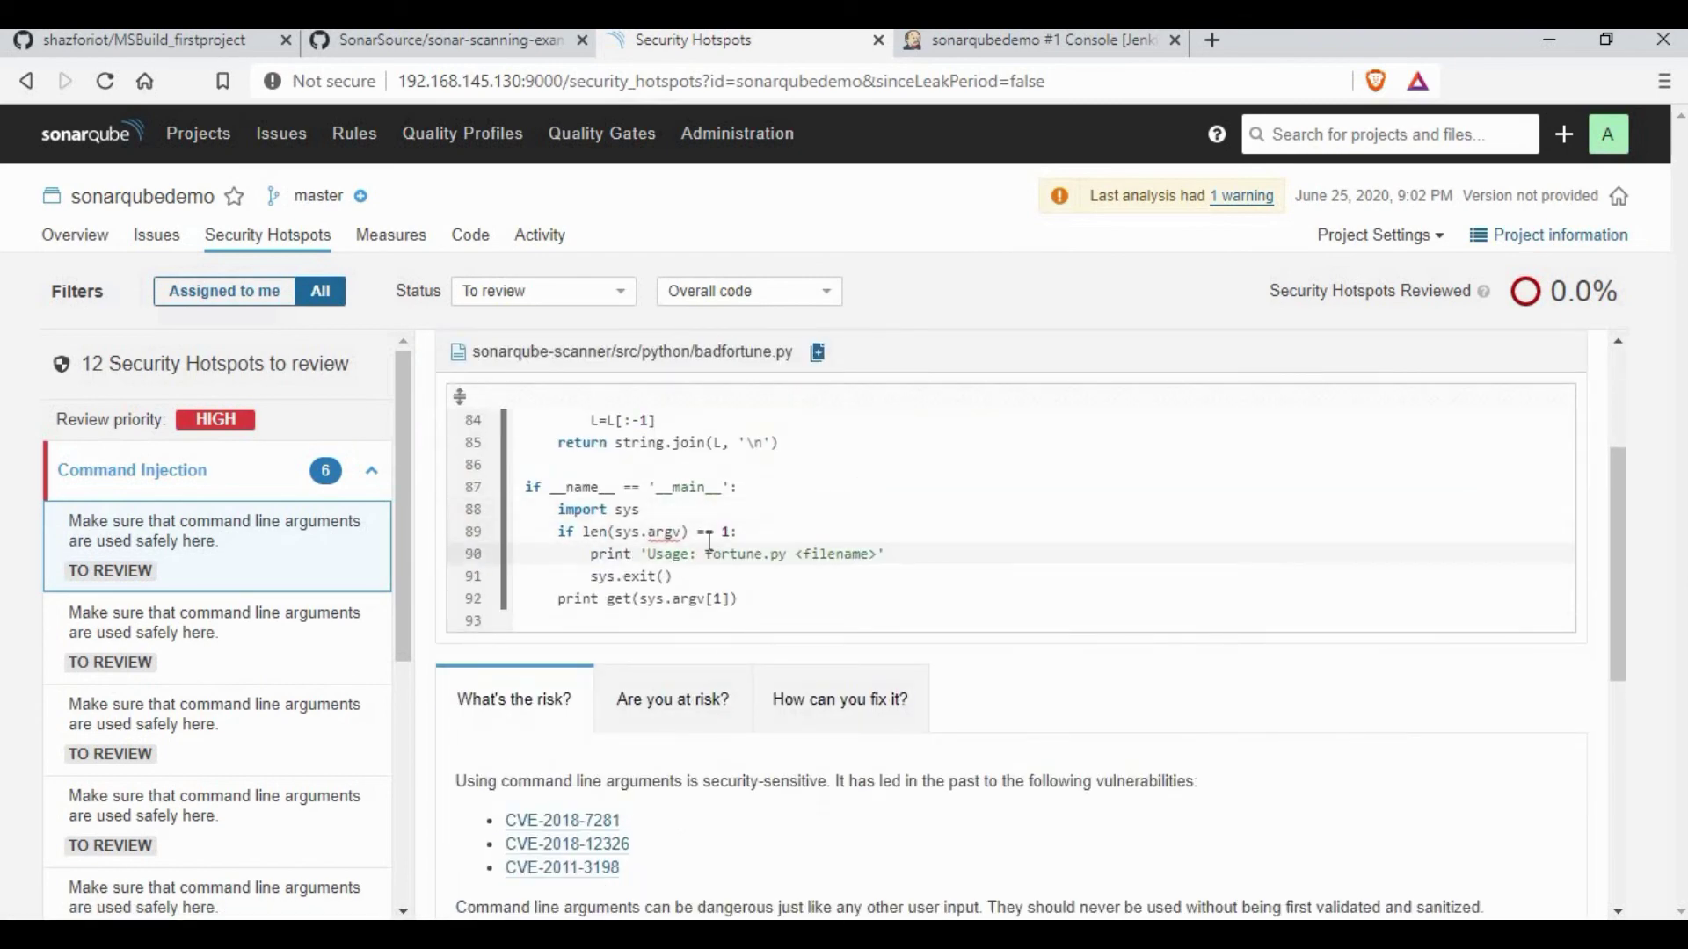
pyautogui.scroll(-2, 703, 517)
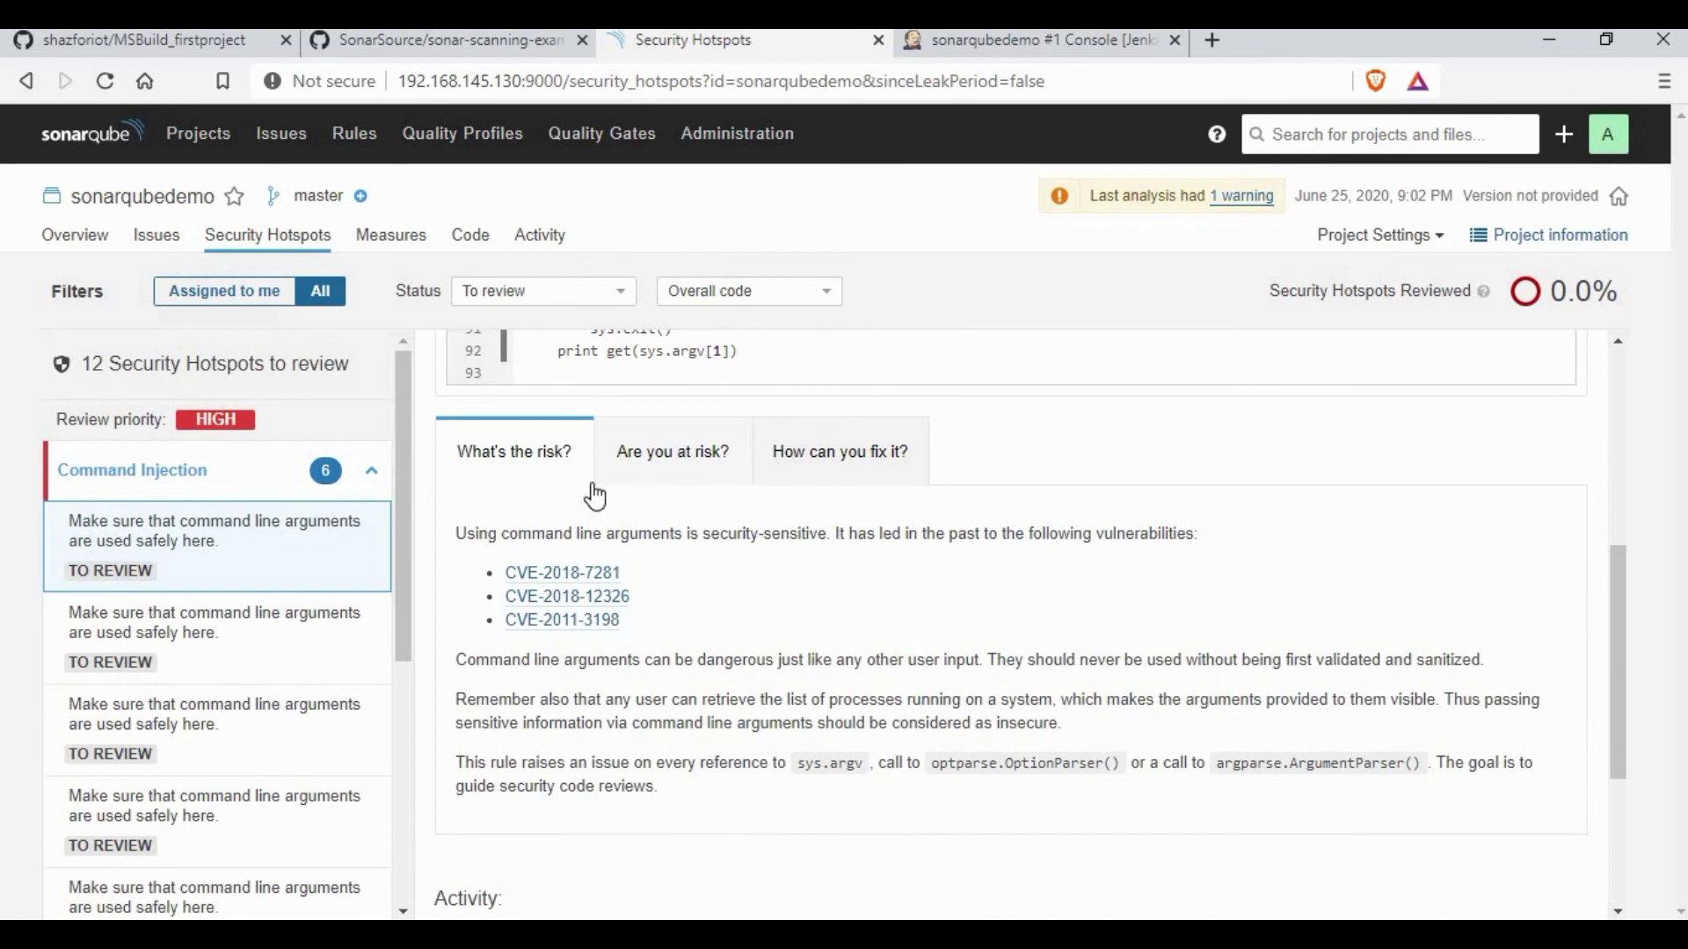
pyautogui.click(693, 473)
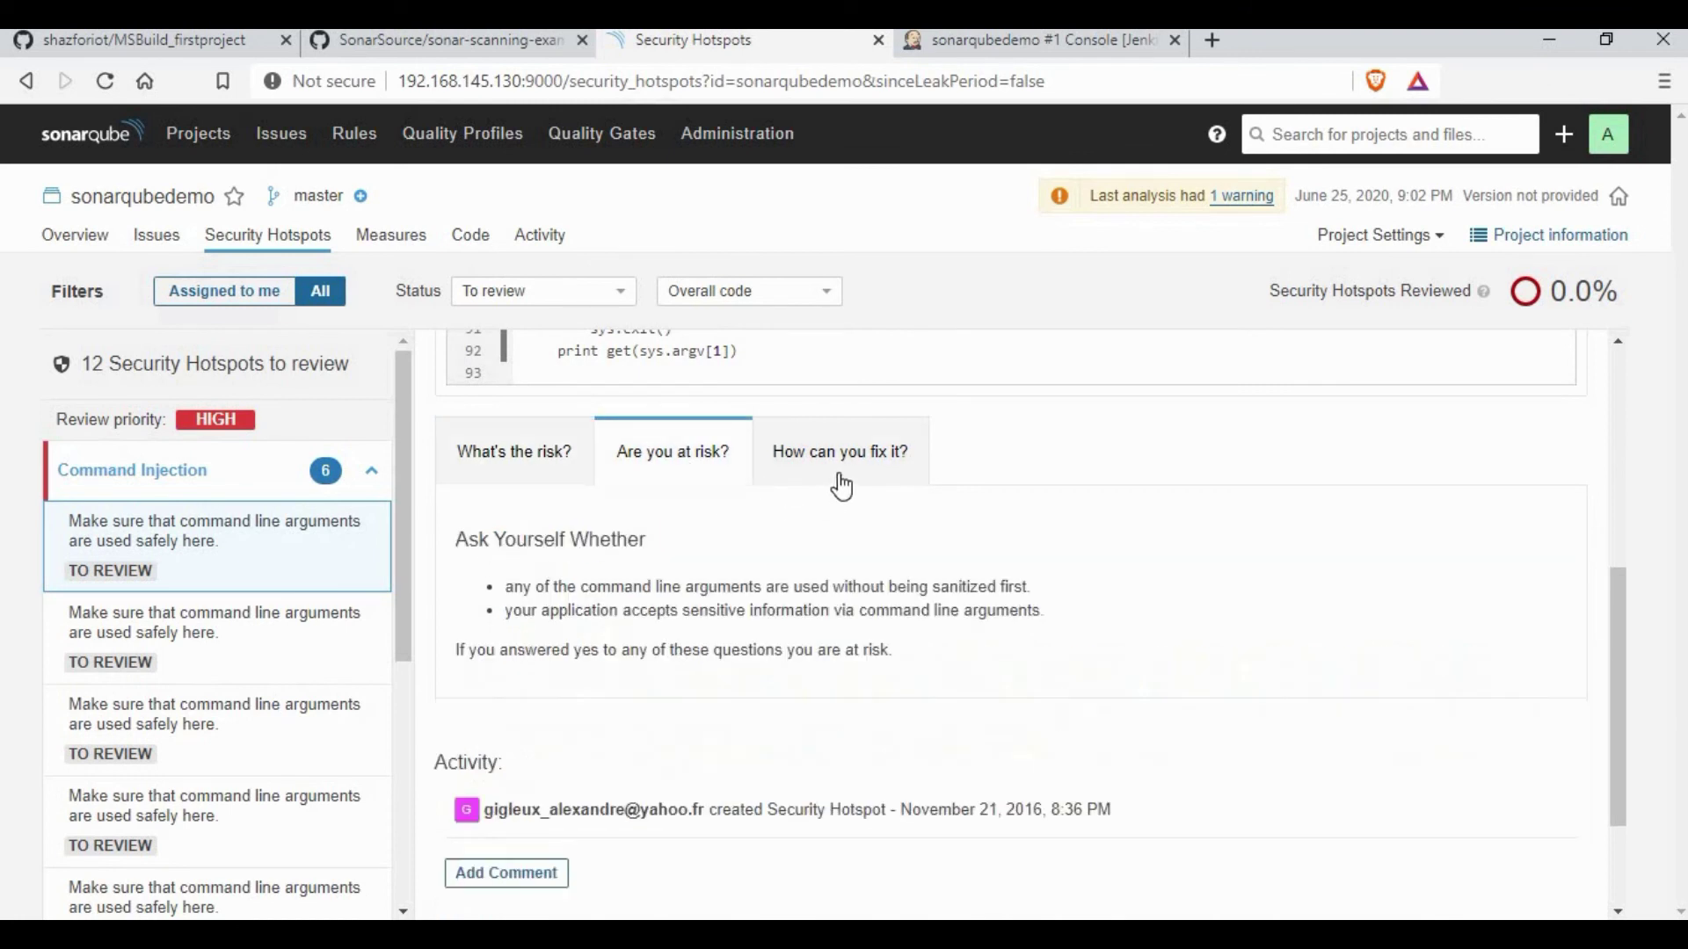
pyautogui.click(854, 475)
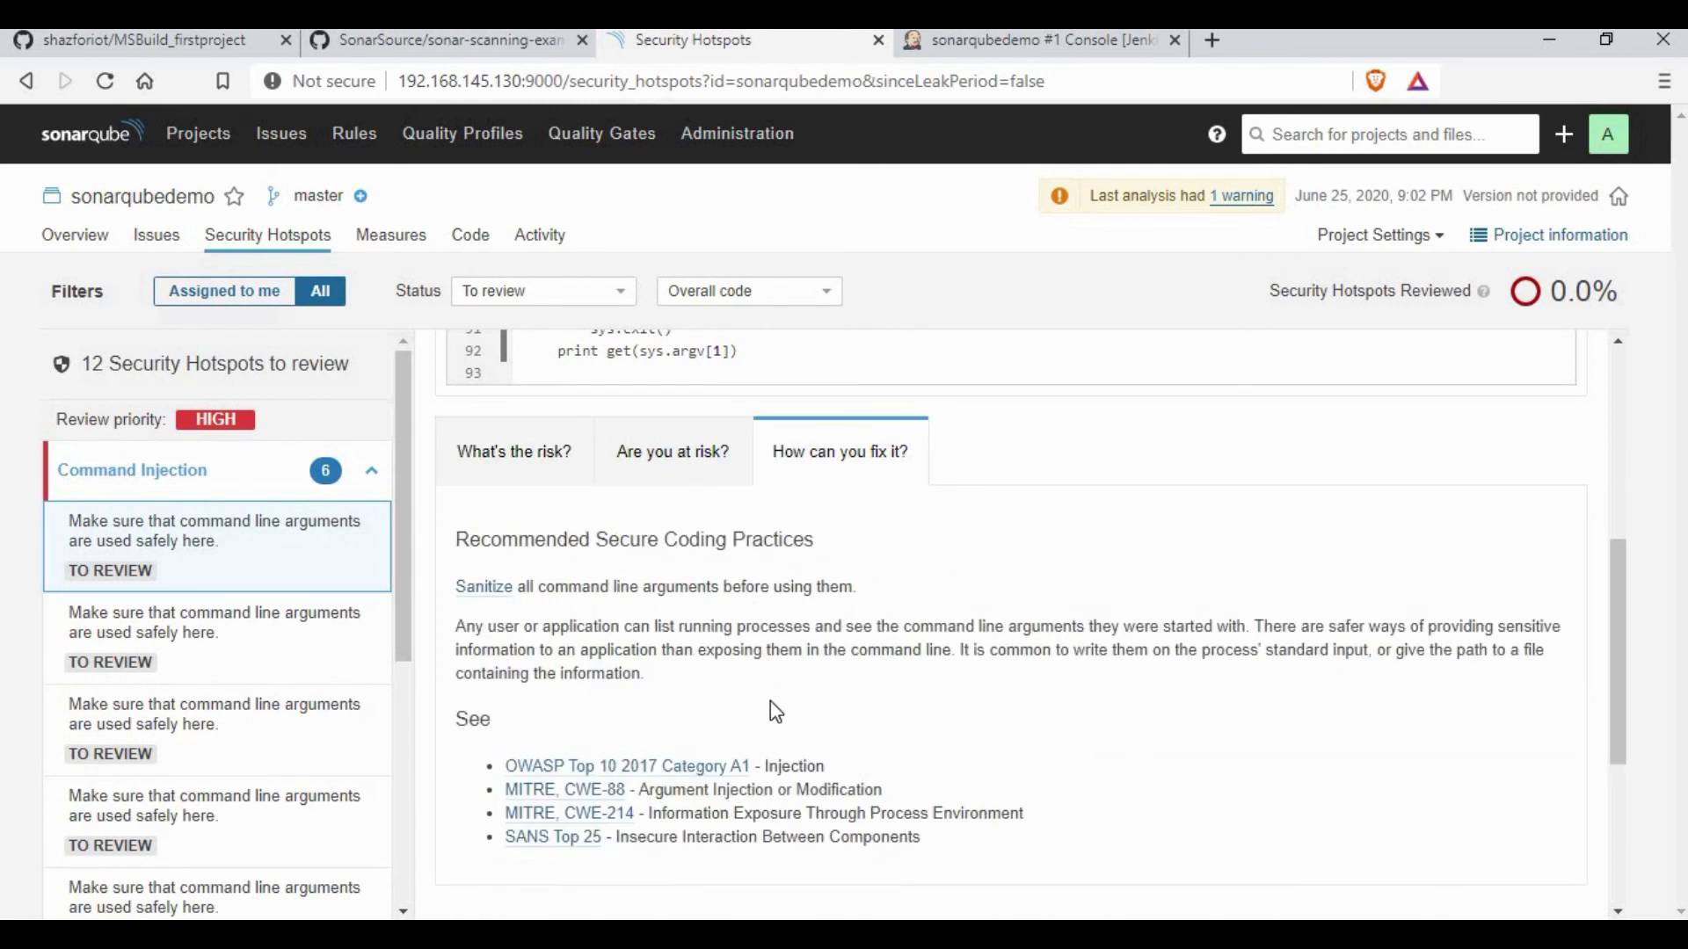
pyautogui.click(255, 633)
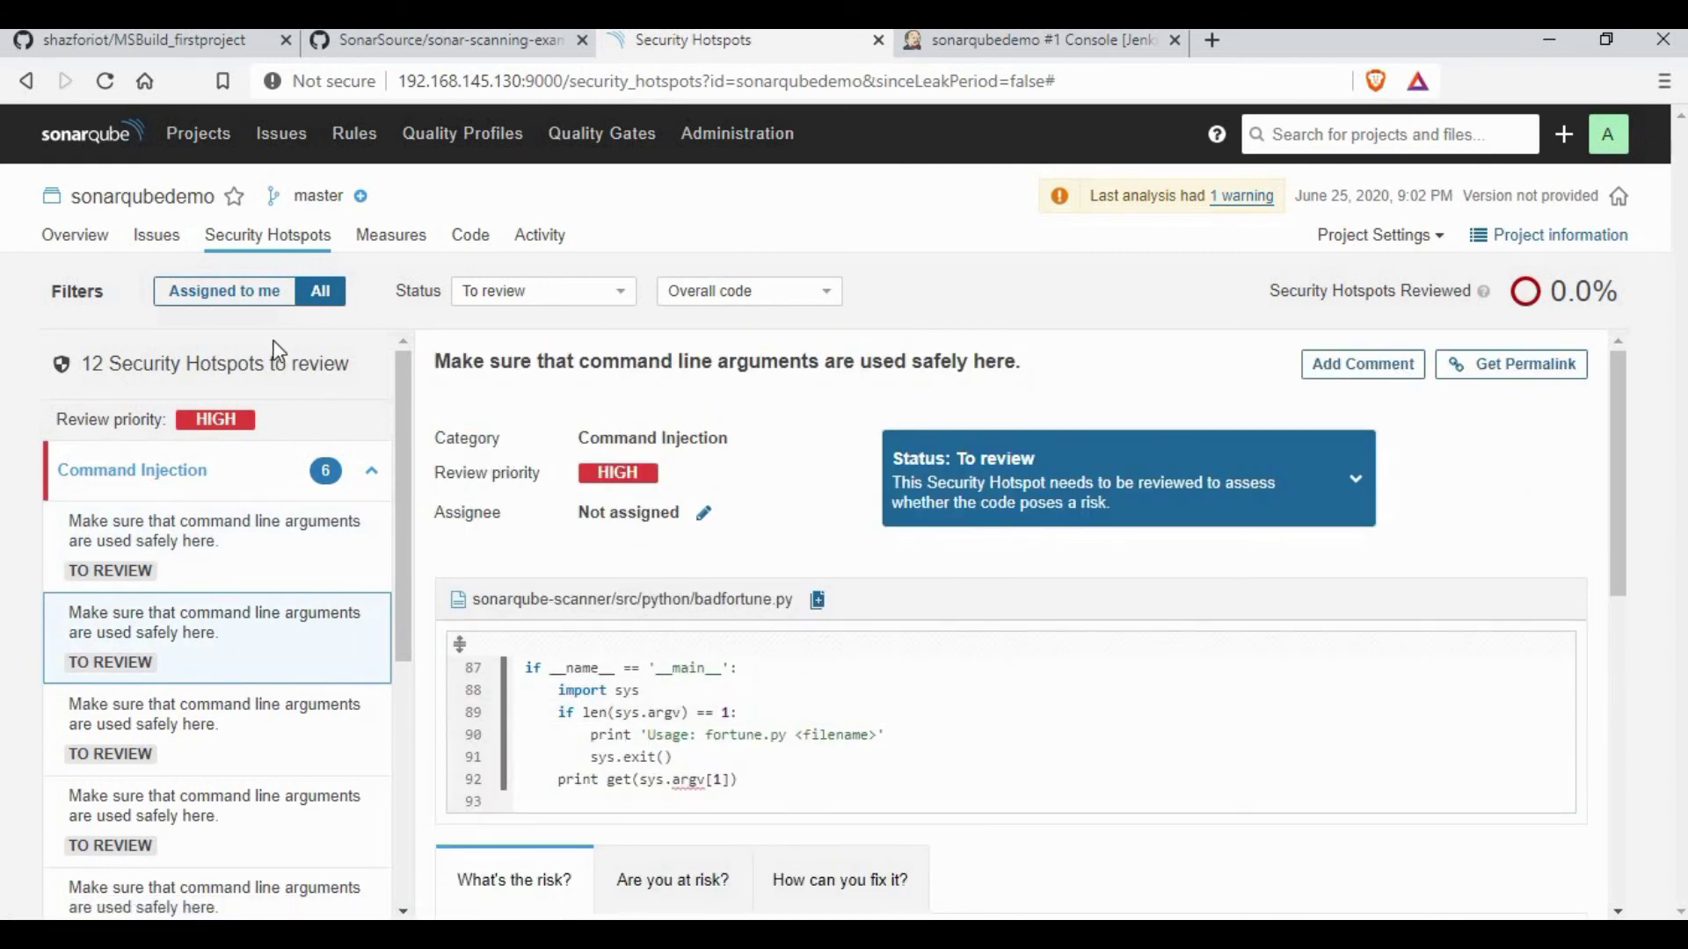
pyautogui.click(79, 238)
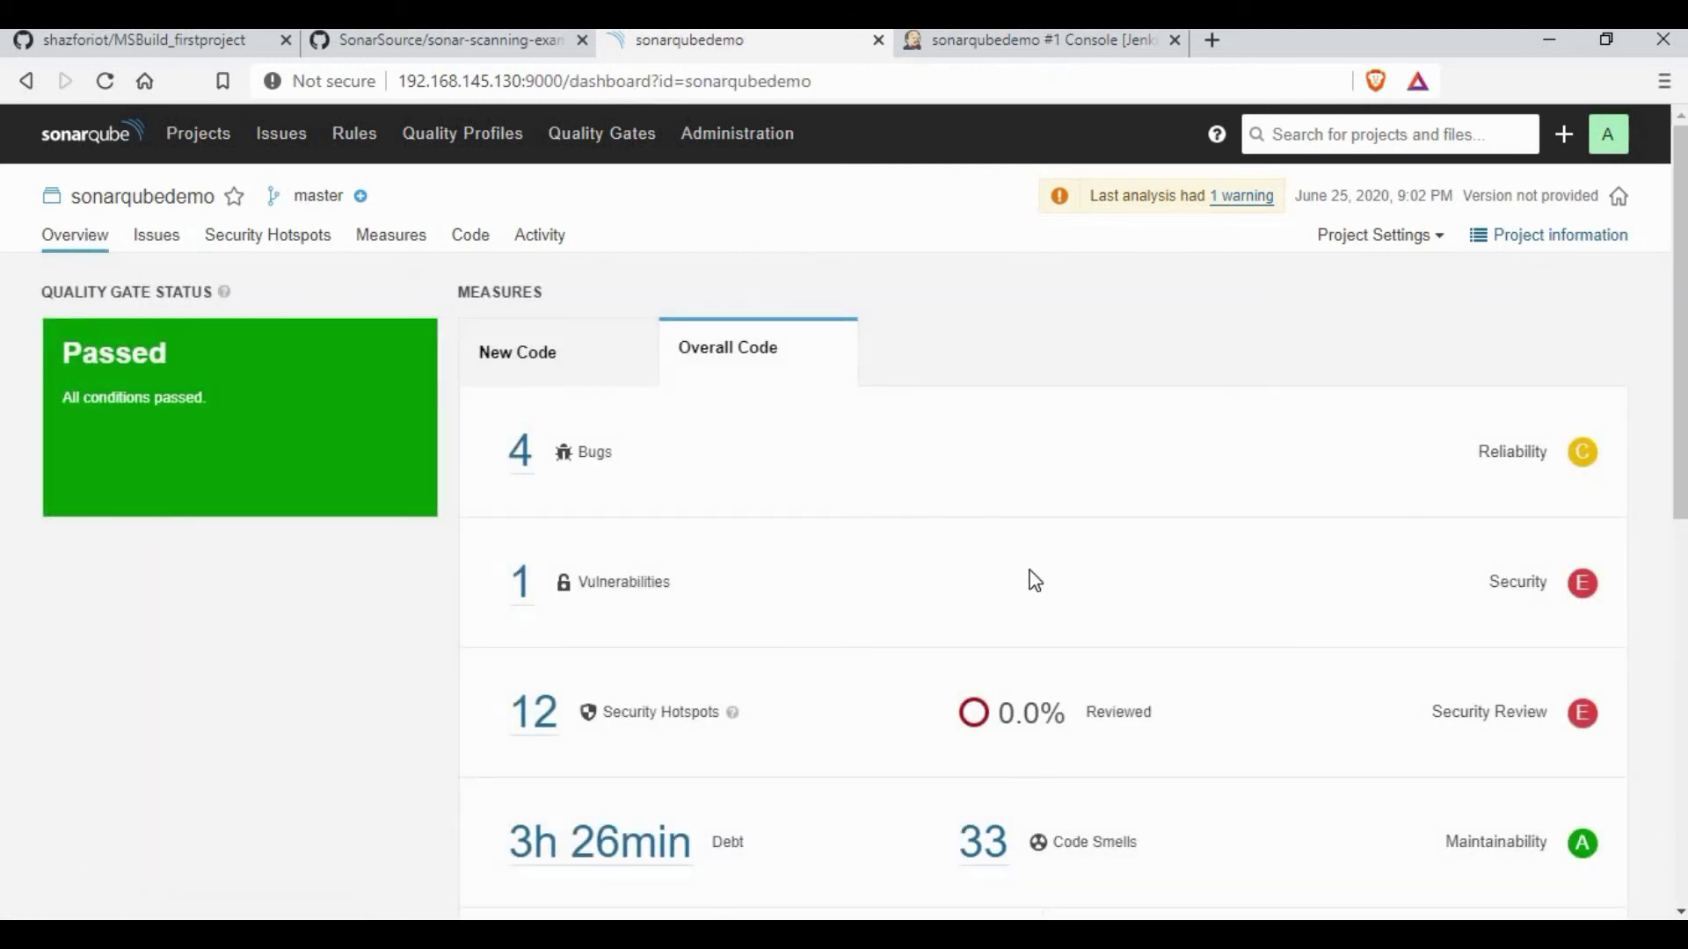
# Step: Scroll the overview, then open the Code breakdown of the four scanned folders
pyautogui.scroll(-4, 1034, 580)
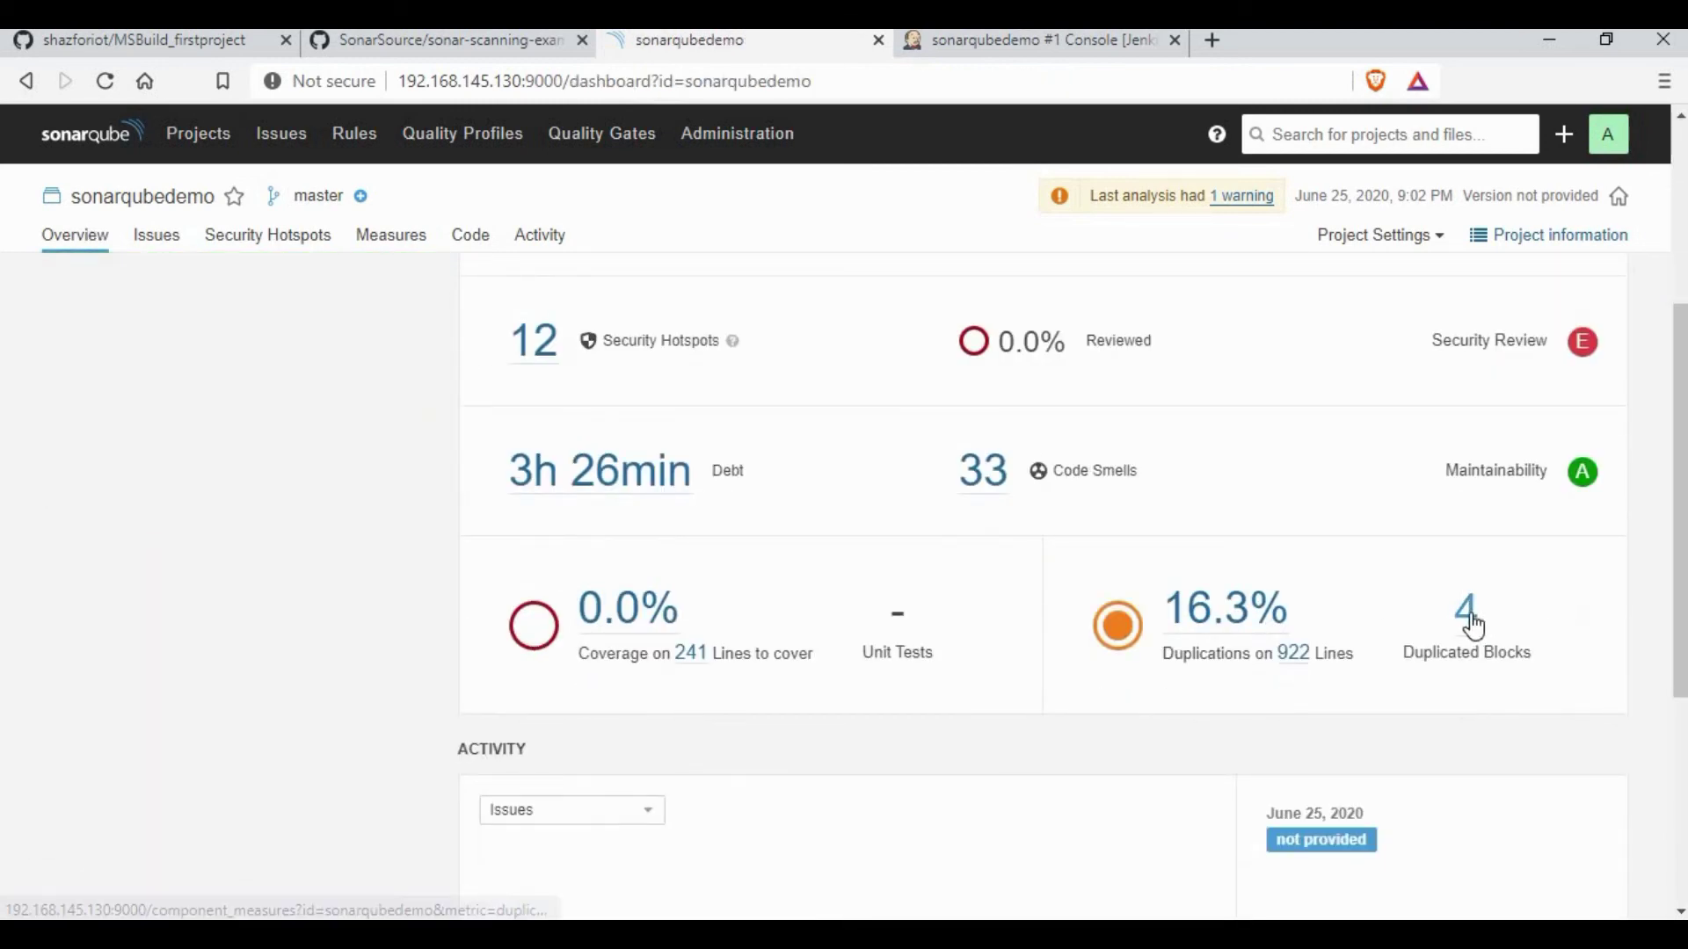
pyautogui.scroll(-5, 1475, 626)
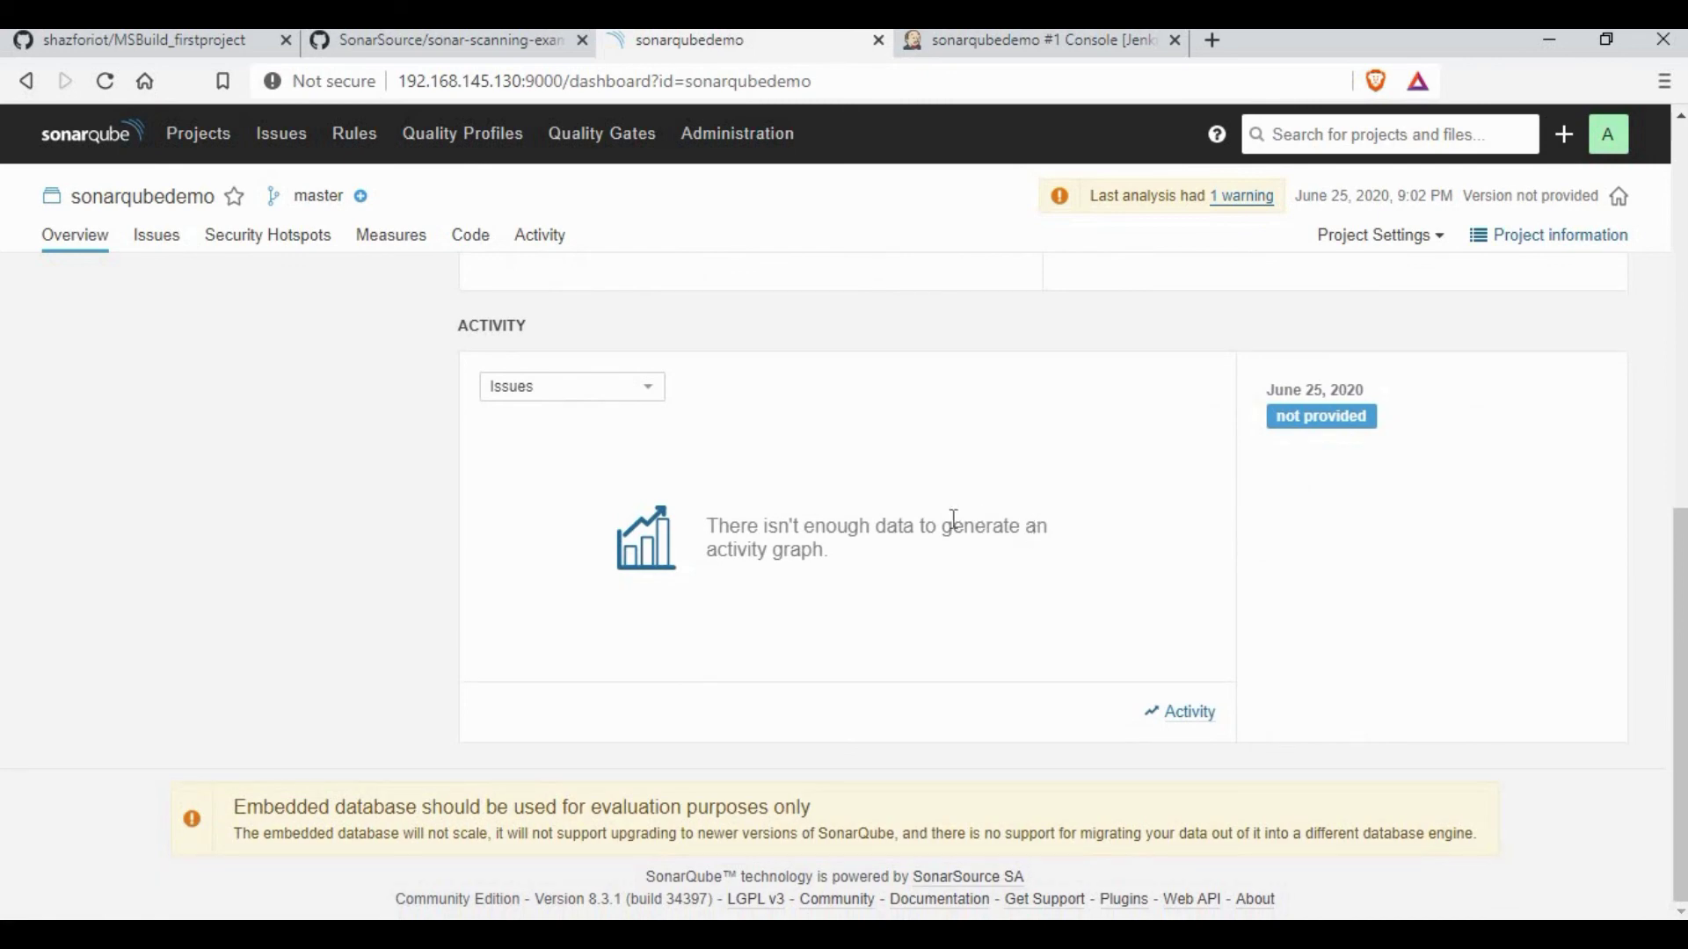
pyautogui.scroll(9, 956, 518)
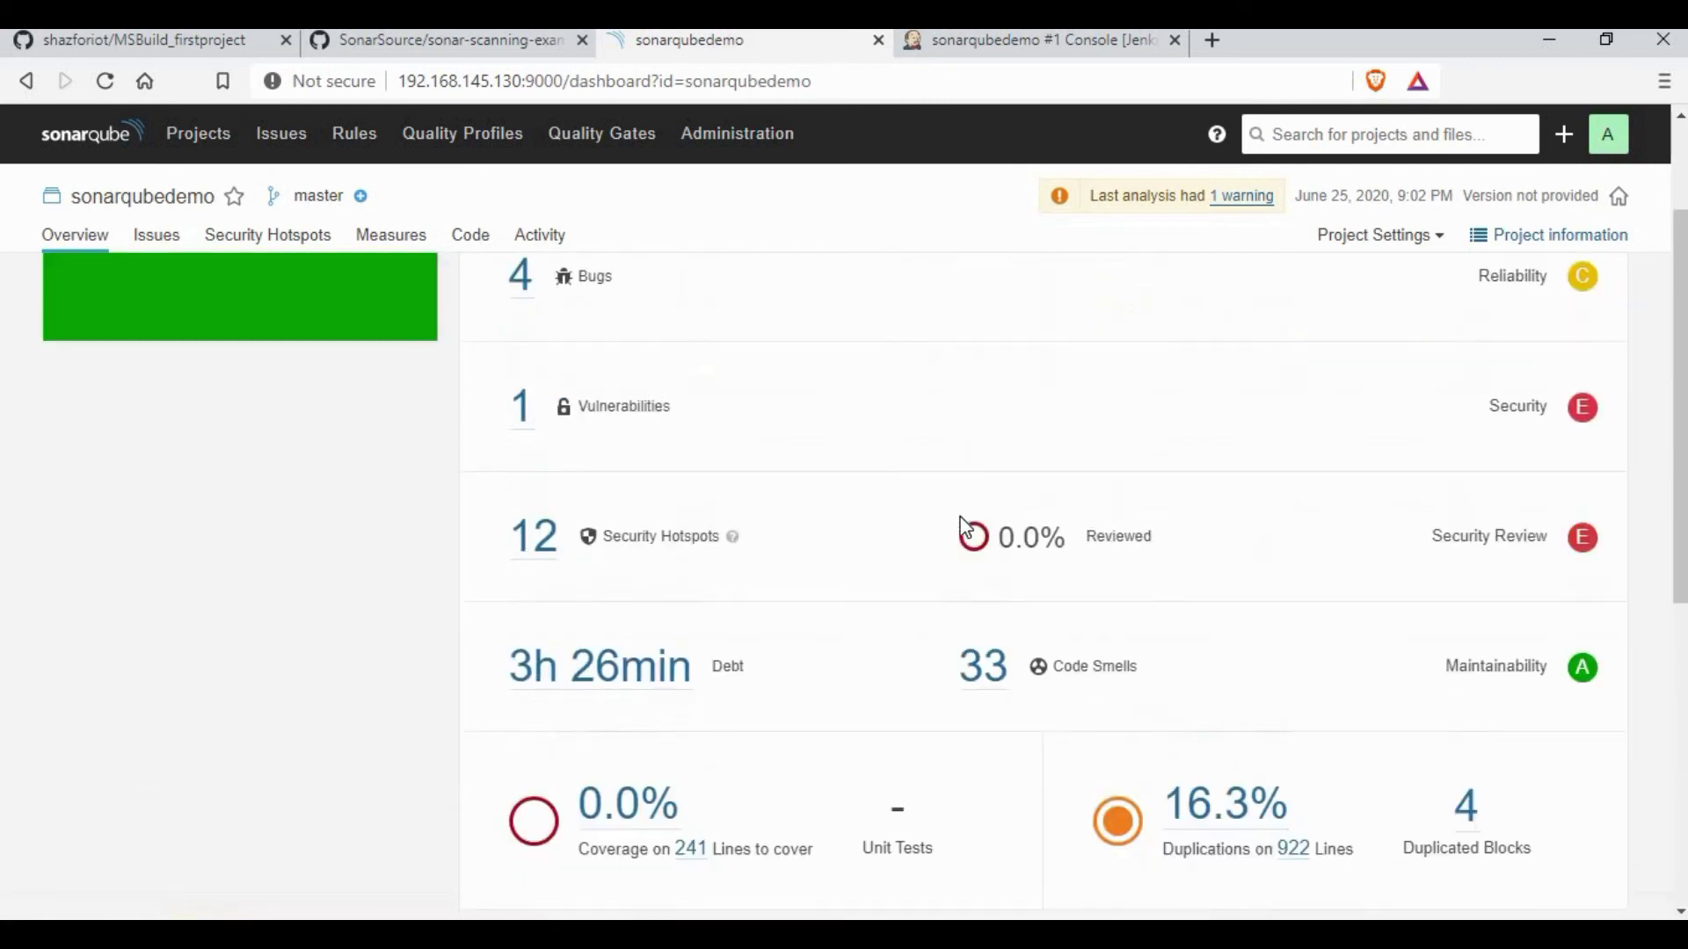
pyautogui.click(474, 245)
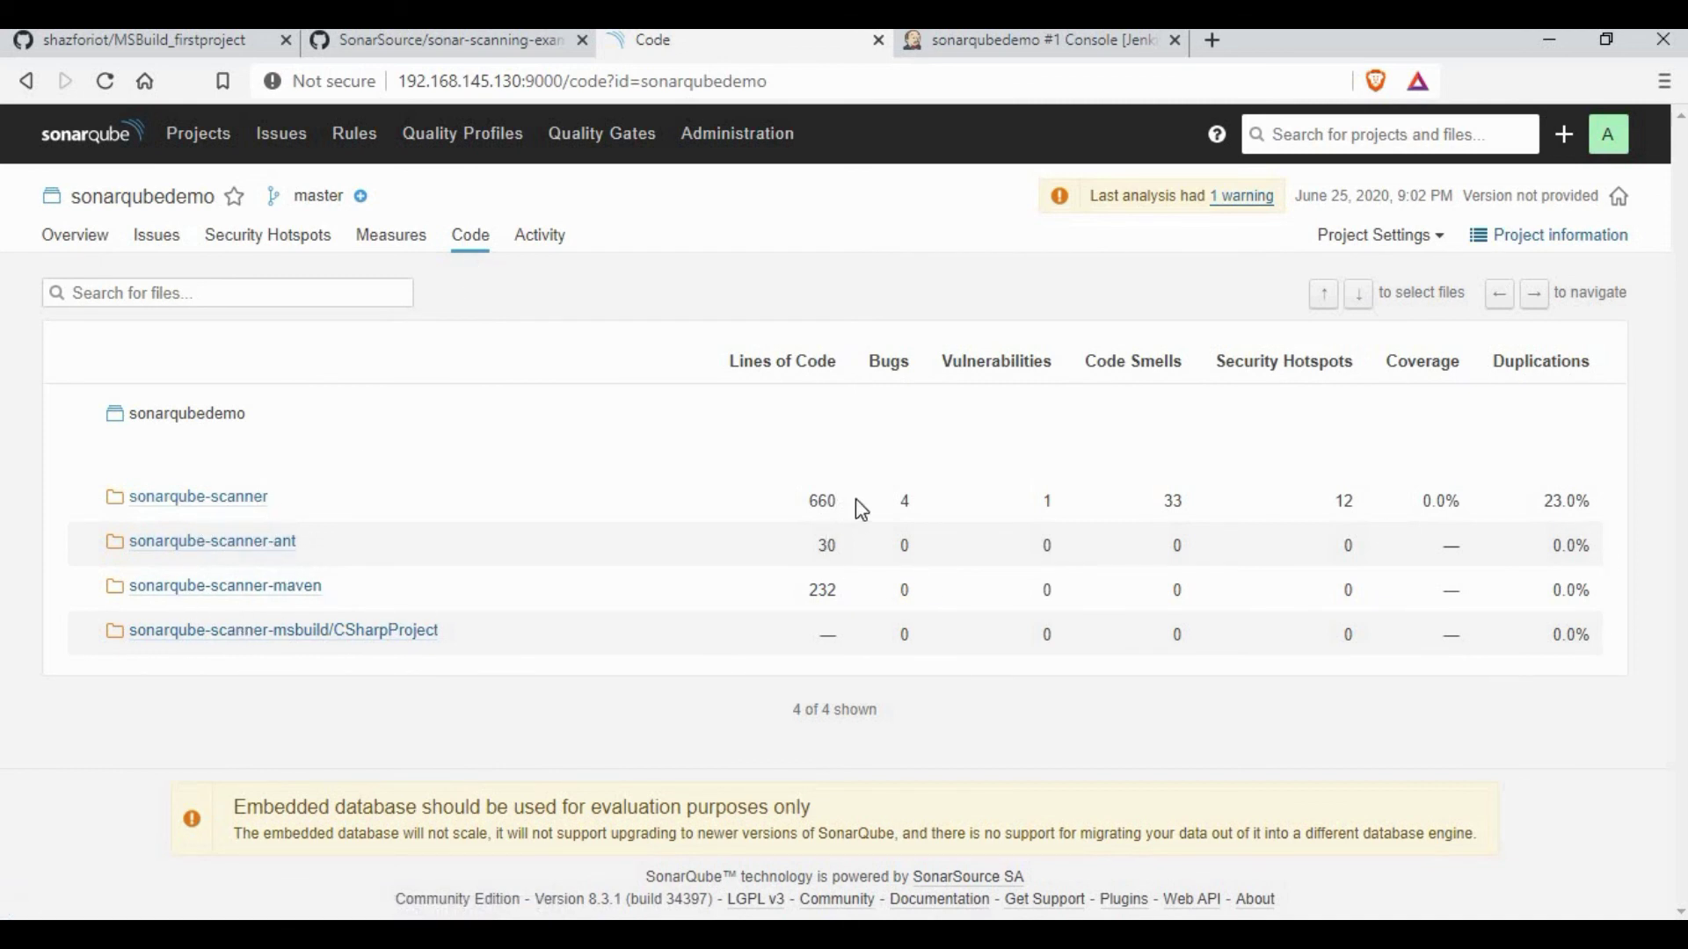
pyautogui.moveTo(794, 359); pyautogui.dragTo(973, 369)
pyautogui.click(973, 368)
# Step: Check the single analysis in Activity, then the per-folder Reliability Rating in Measures
pyautogui.click(557, 245)
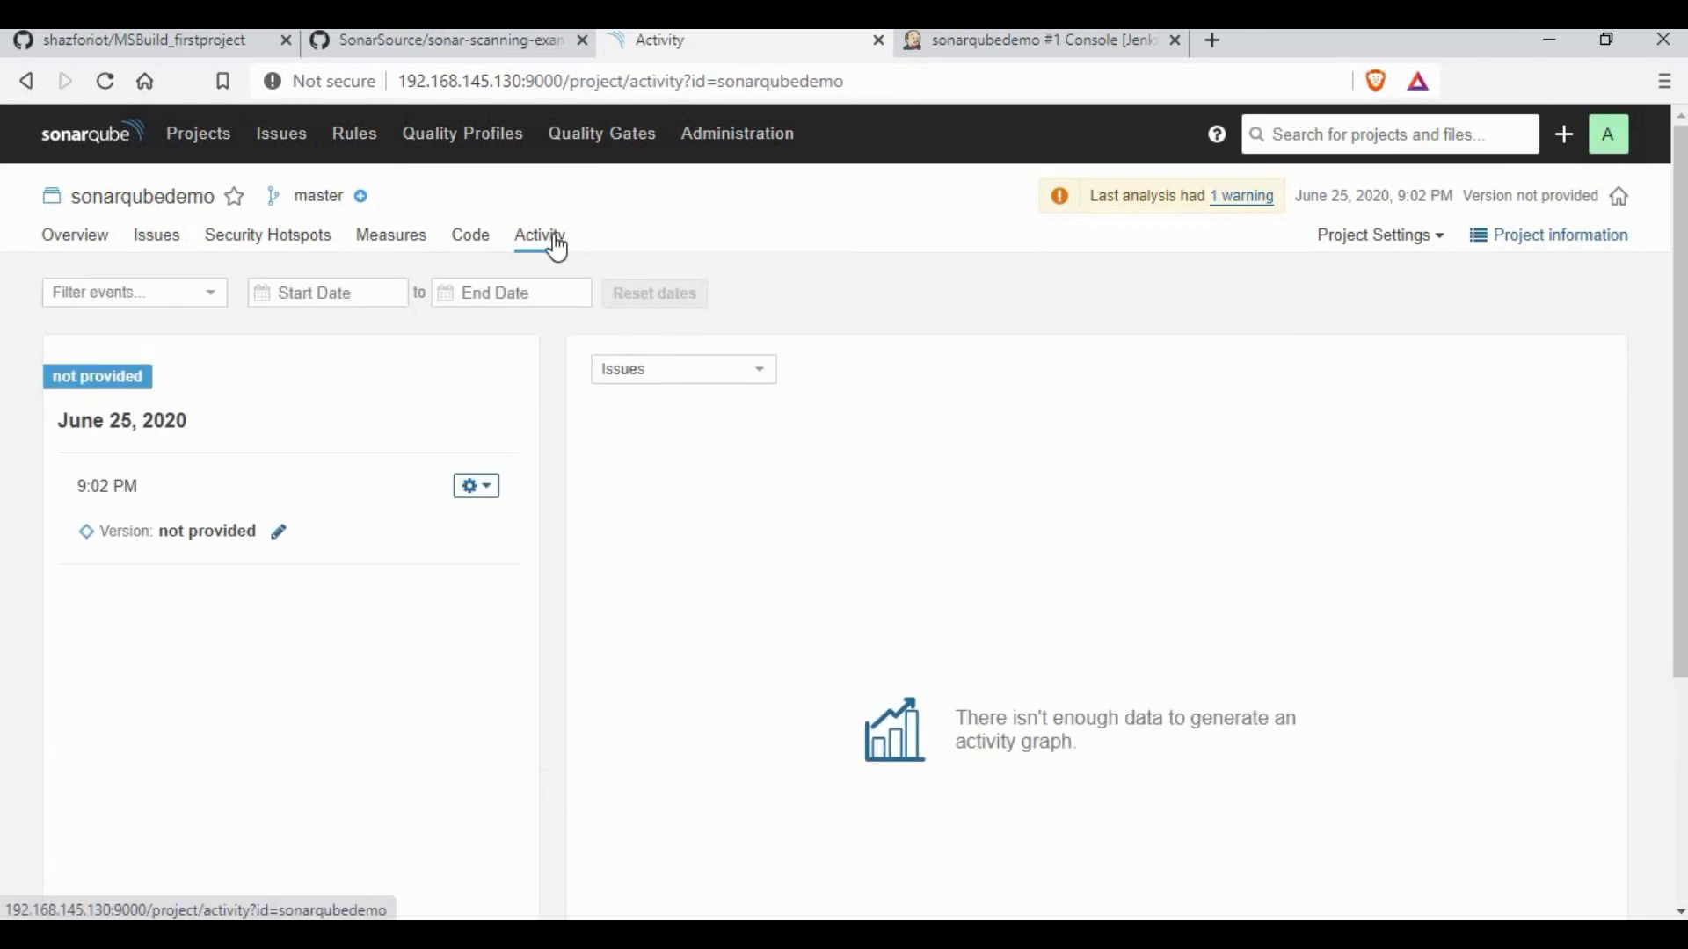
pyautogui.click(370, 241)
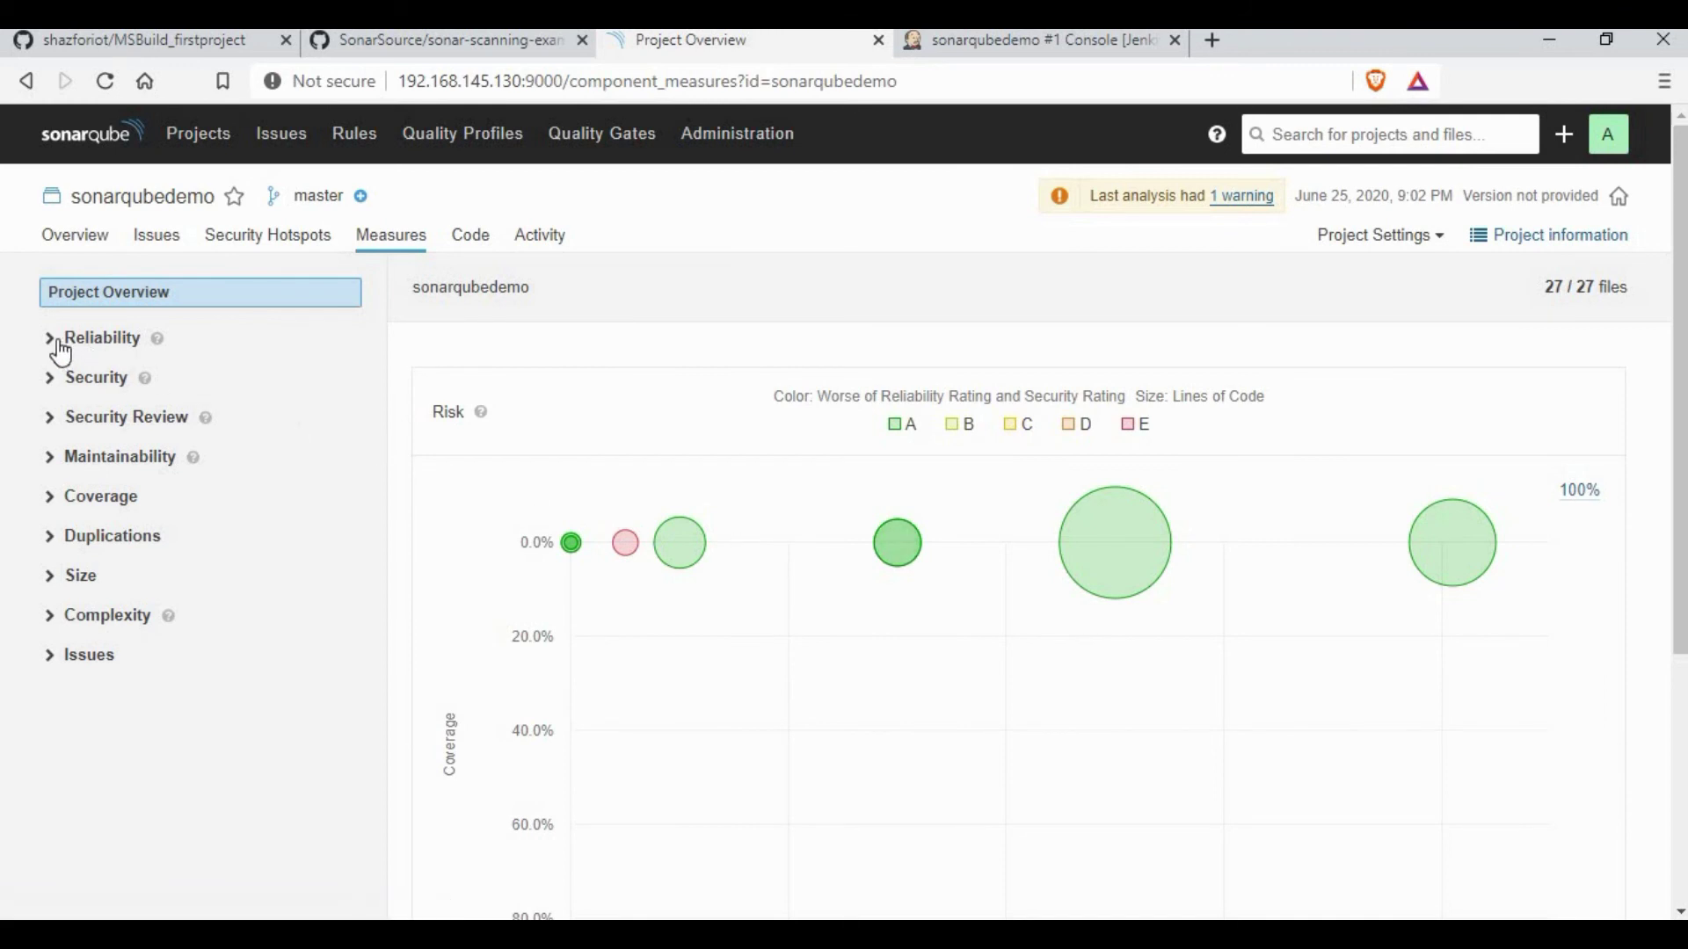
pyautogui.scroll(-5, 1055, 701)
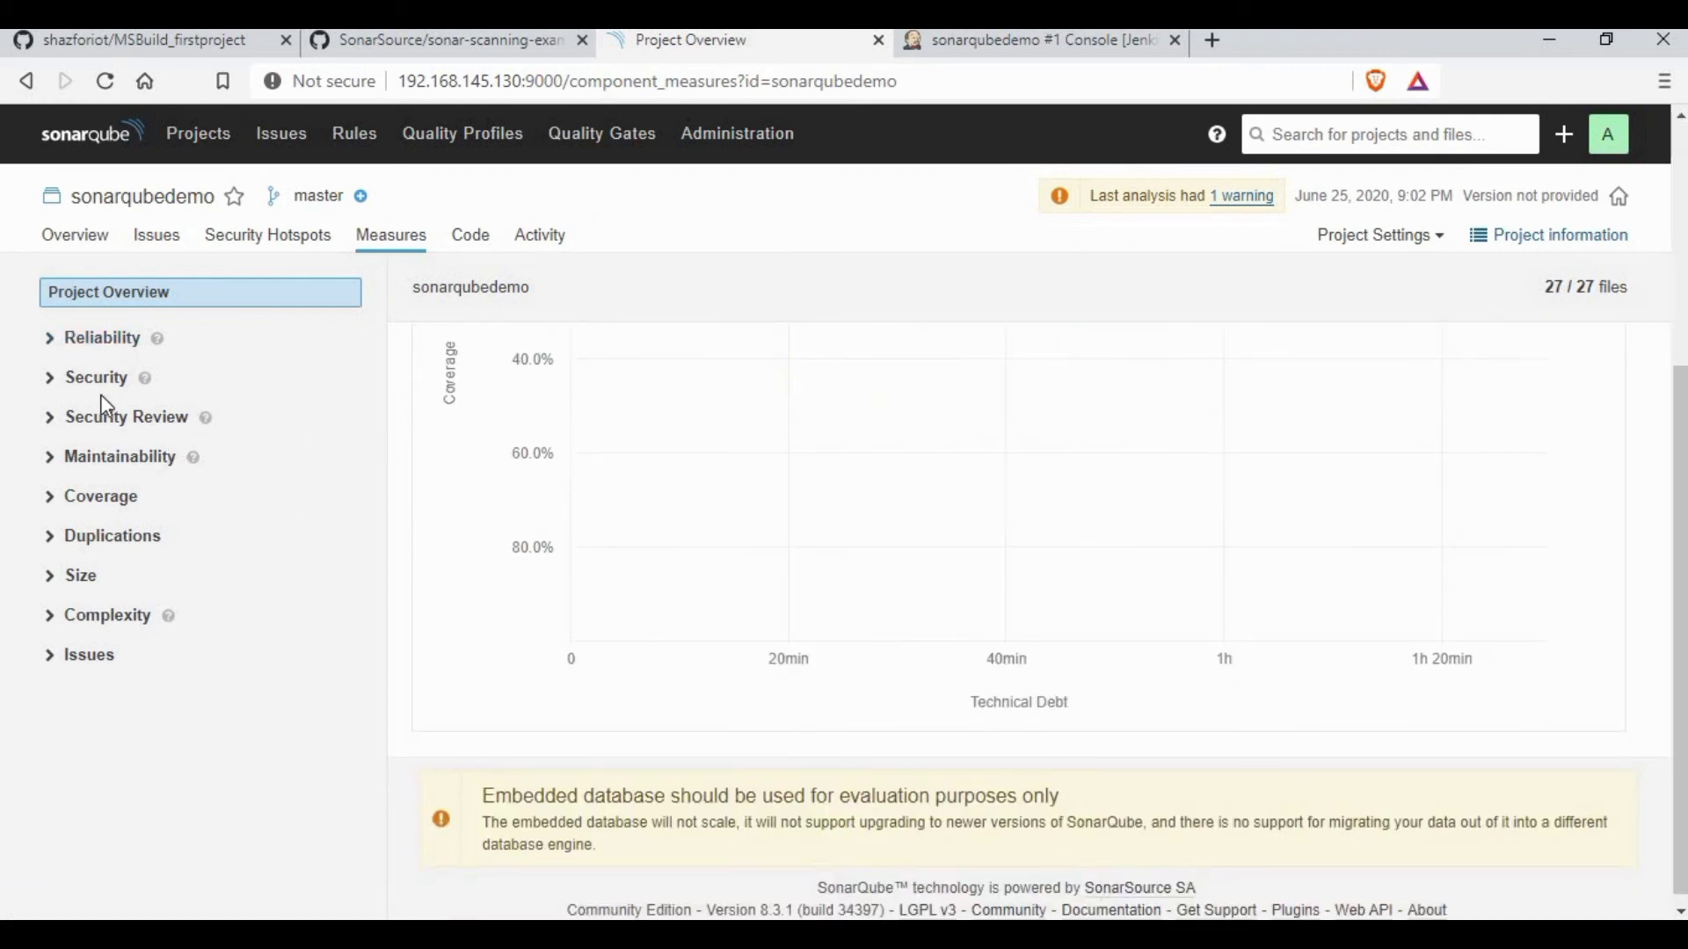
pyautogui.scroll(5, 102, 418)
pyautogui.click(51, 341)
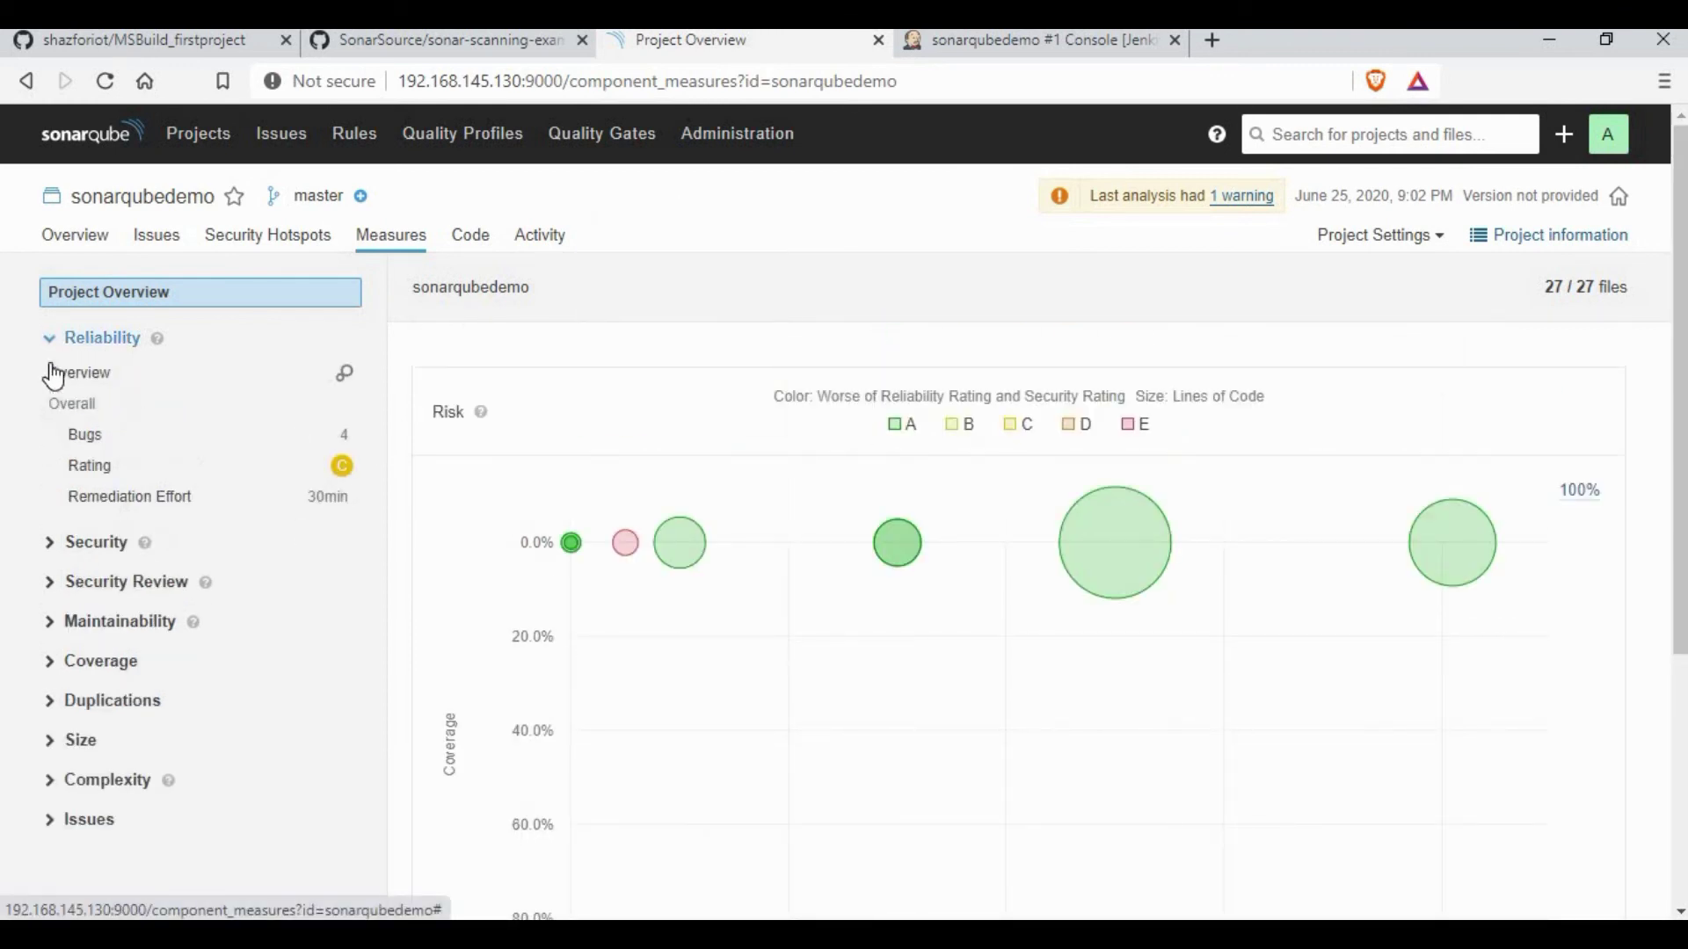
pyautogui.click(134, 475)
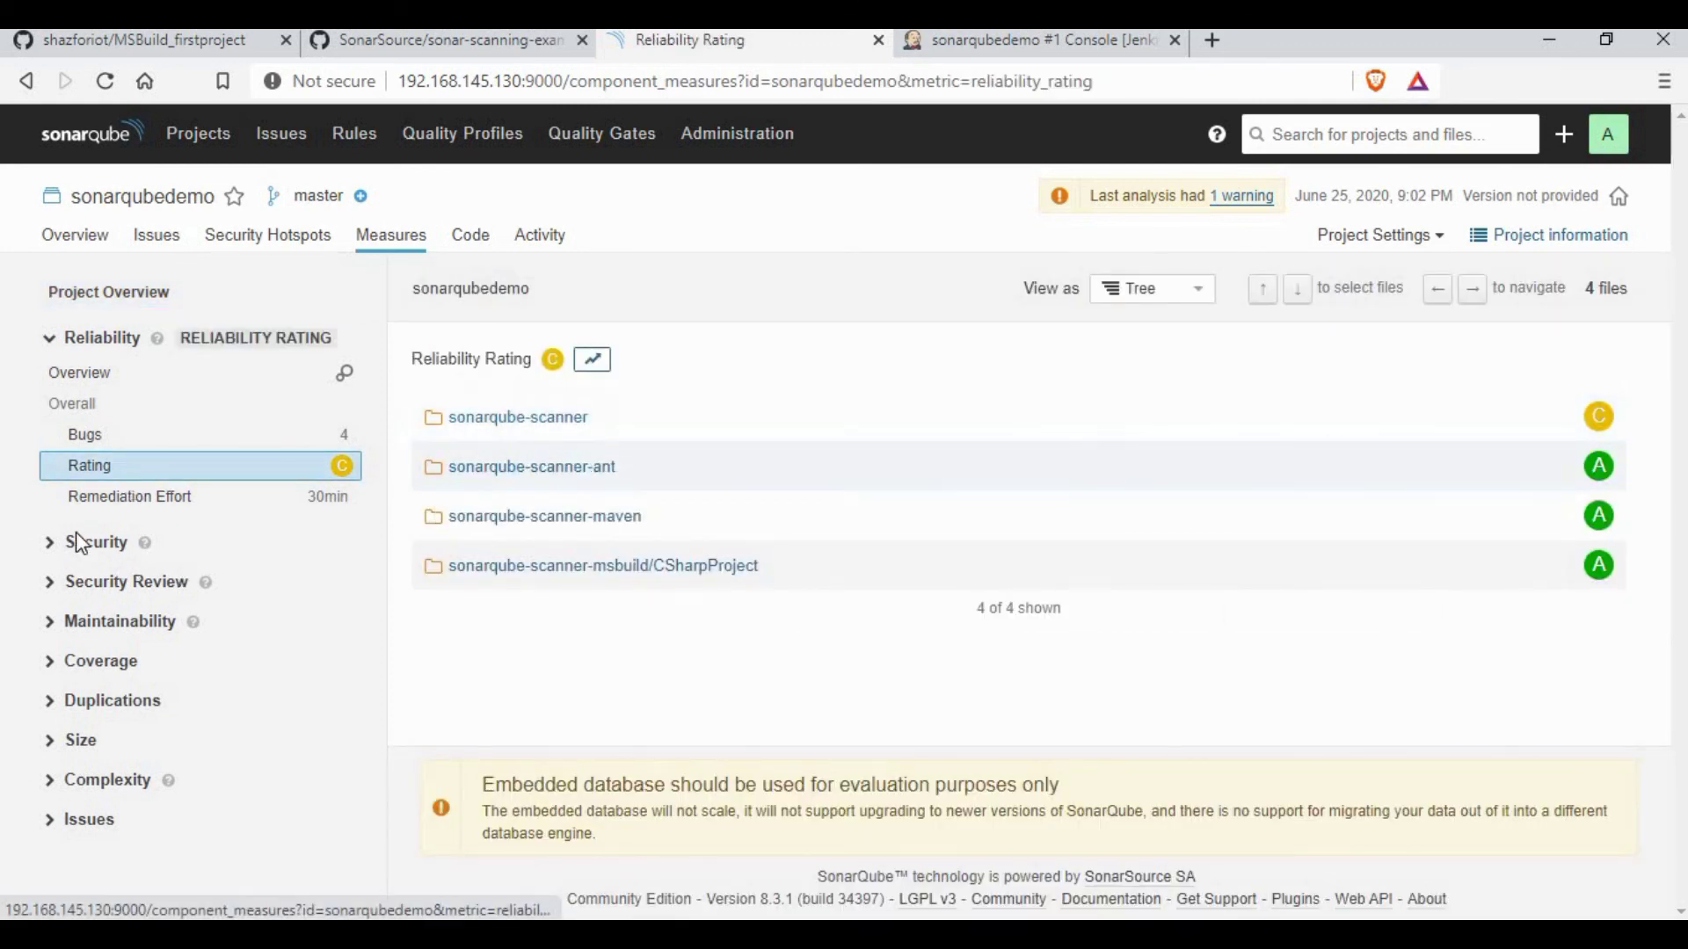
# Step: Show the per-folder Security Rating: sonarqube-scanner rated E, the other three folders A
pyautogui.click(51, 545)
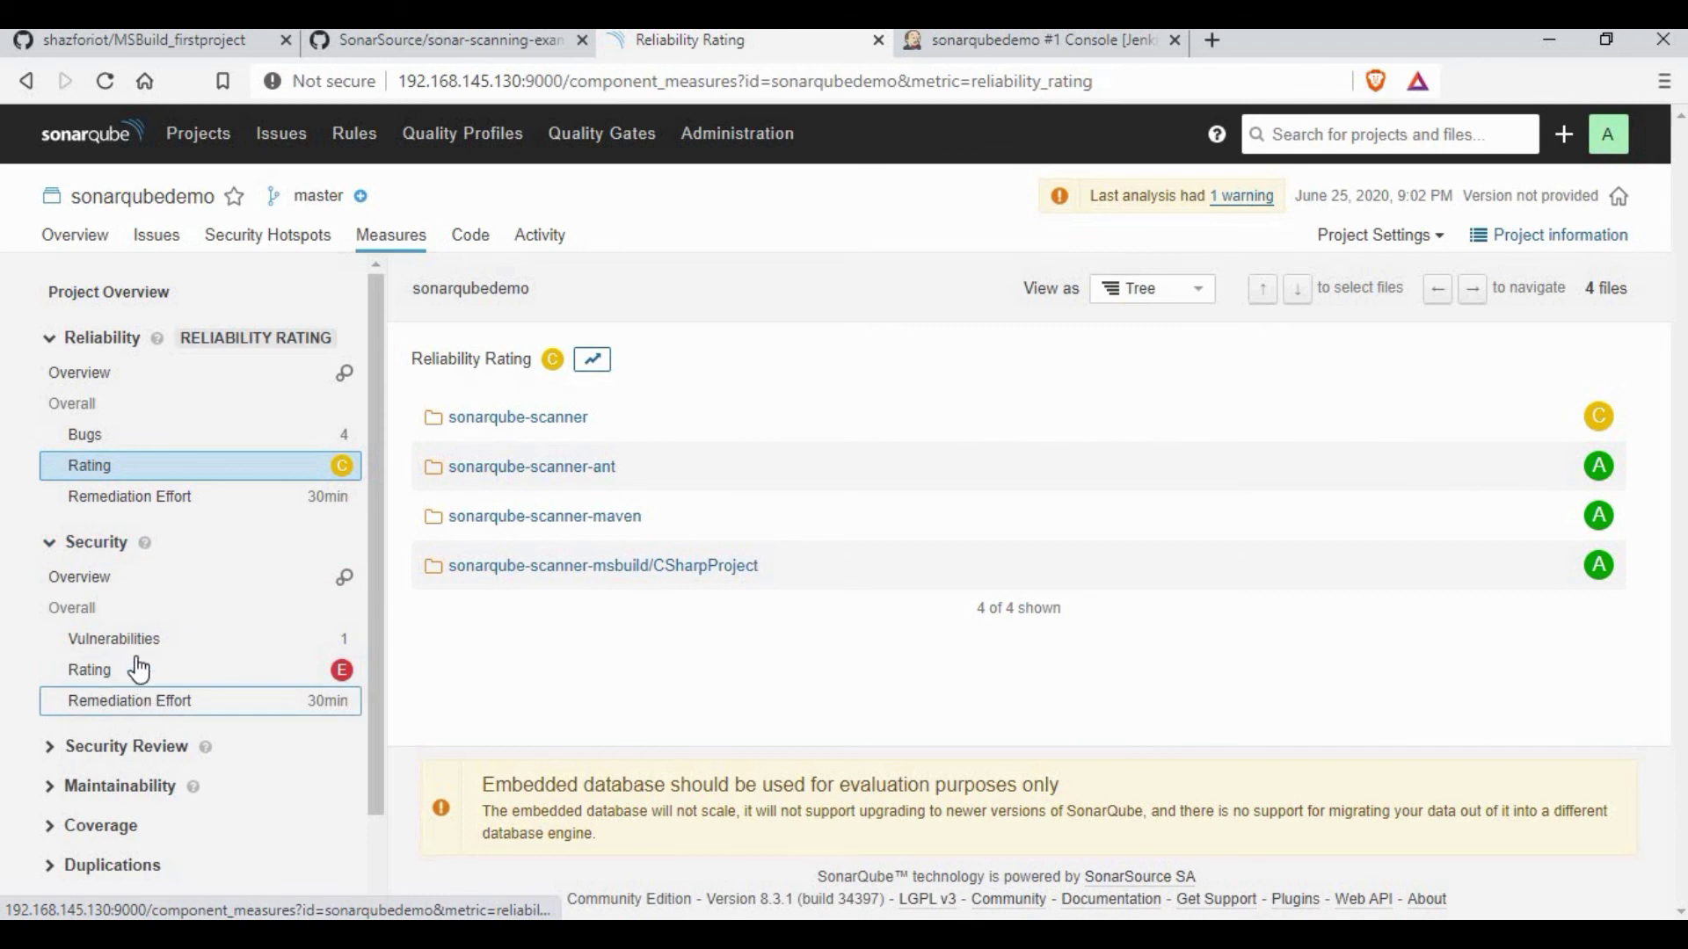
pyautogui.click(83, 577)
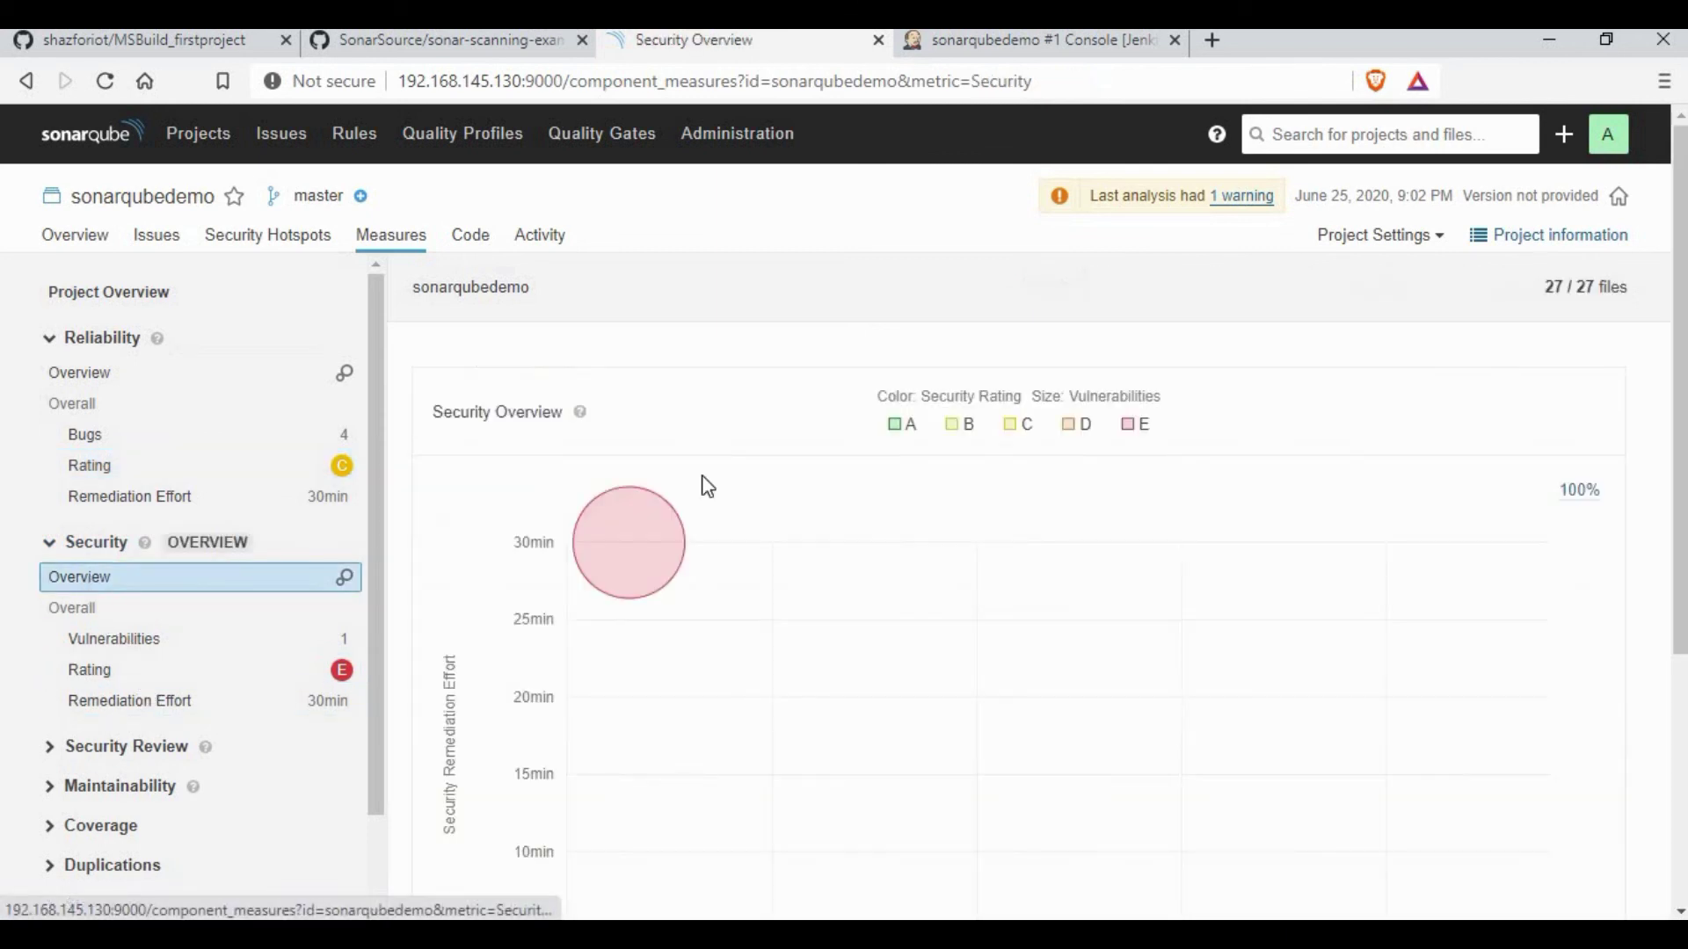
pyautogui.click(133, 670)
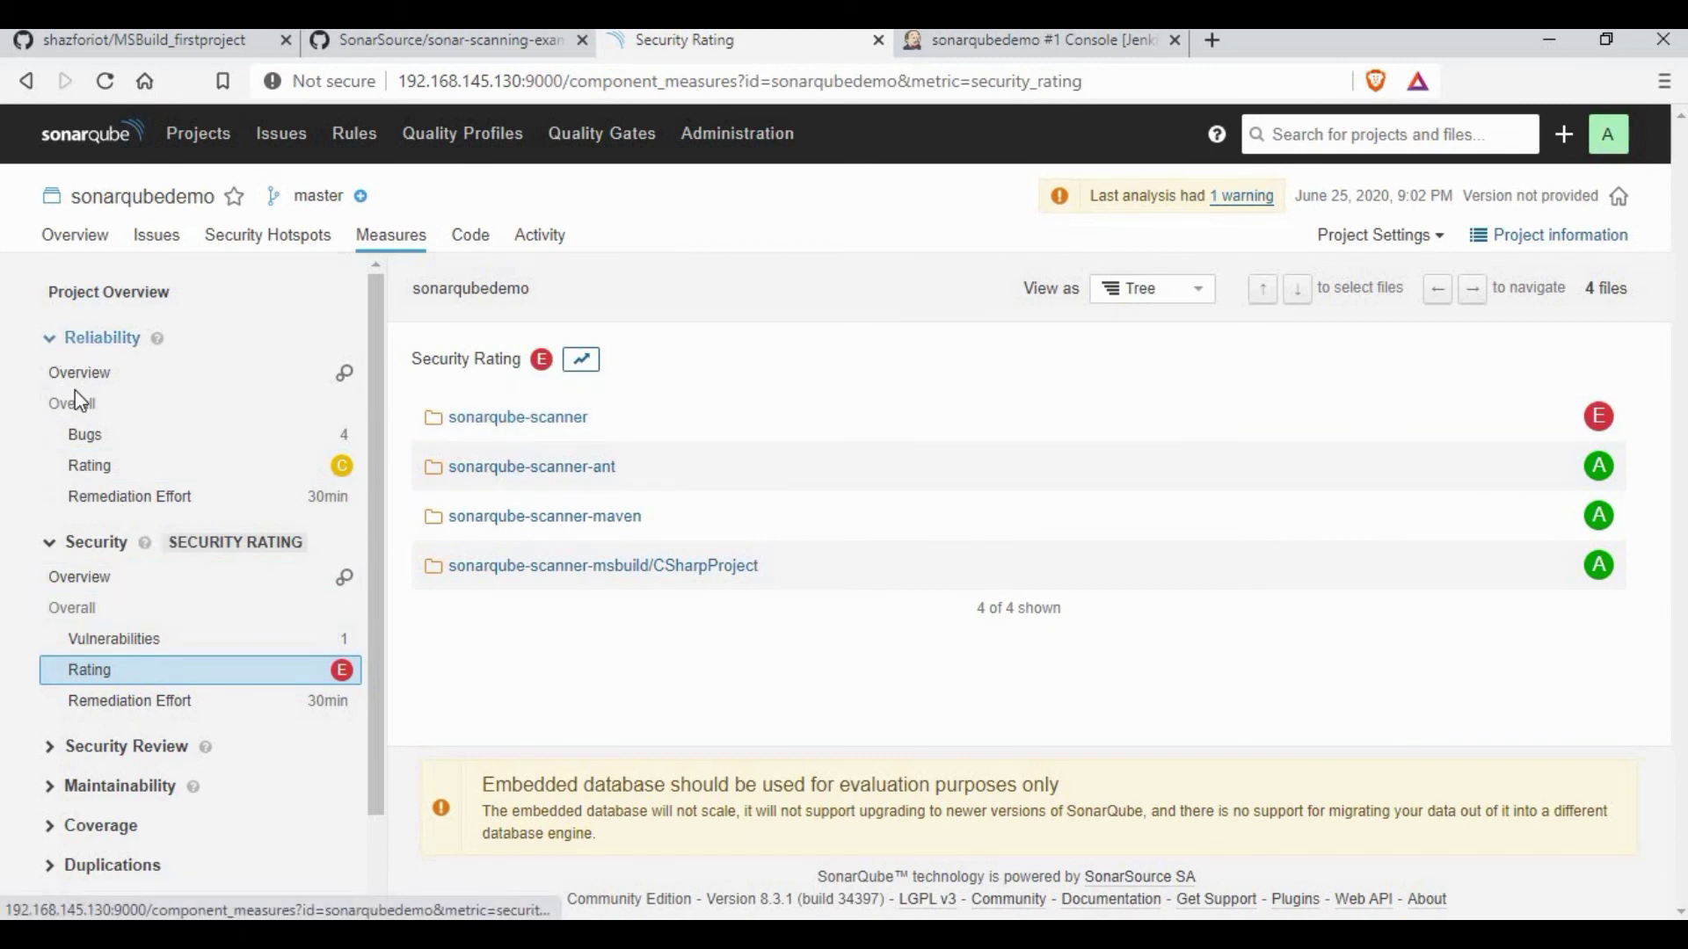
pyautogui.click(123, 337)
# Step: Revisit the Security Hotspots and Issues lists, then move to the closing thank-you slide
pyautogui.click(228, 252)
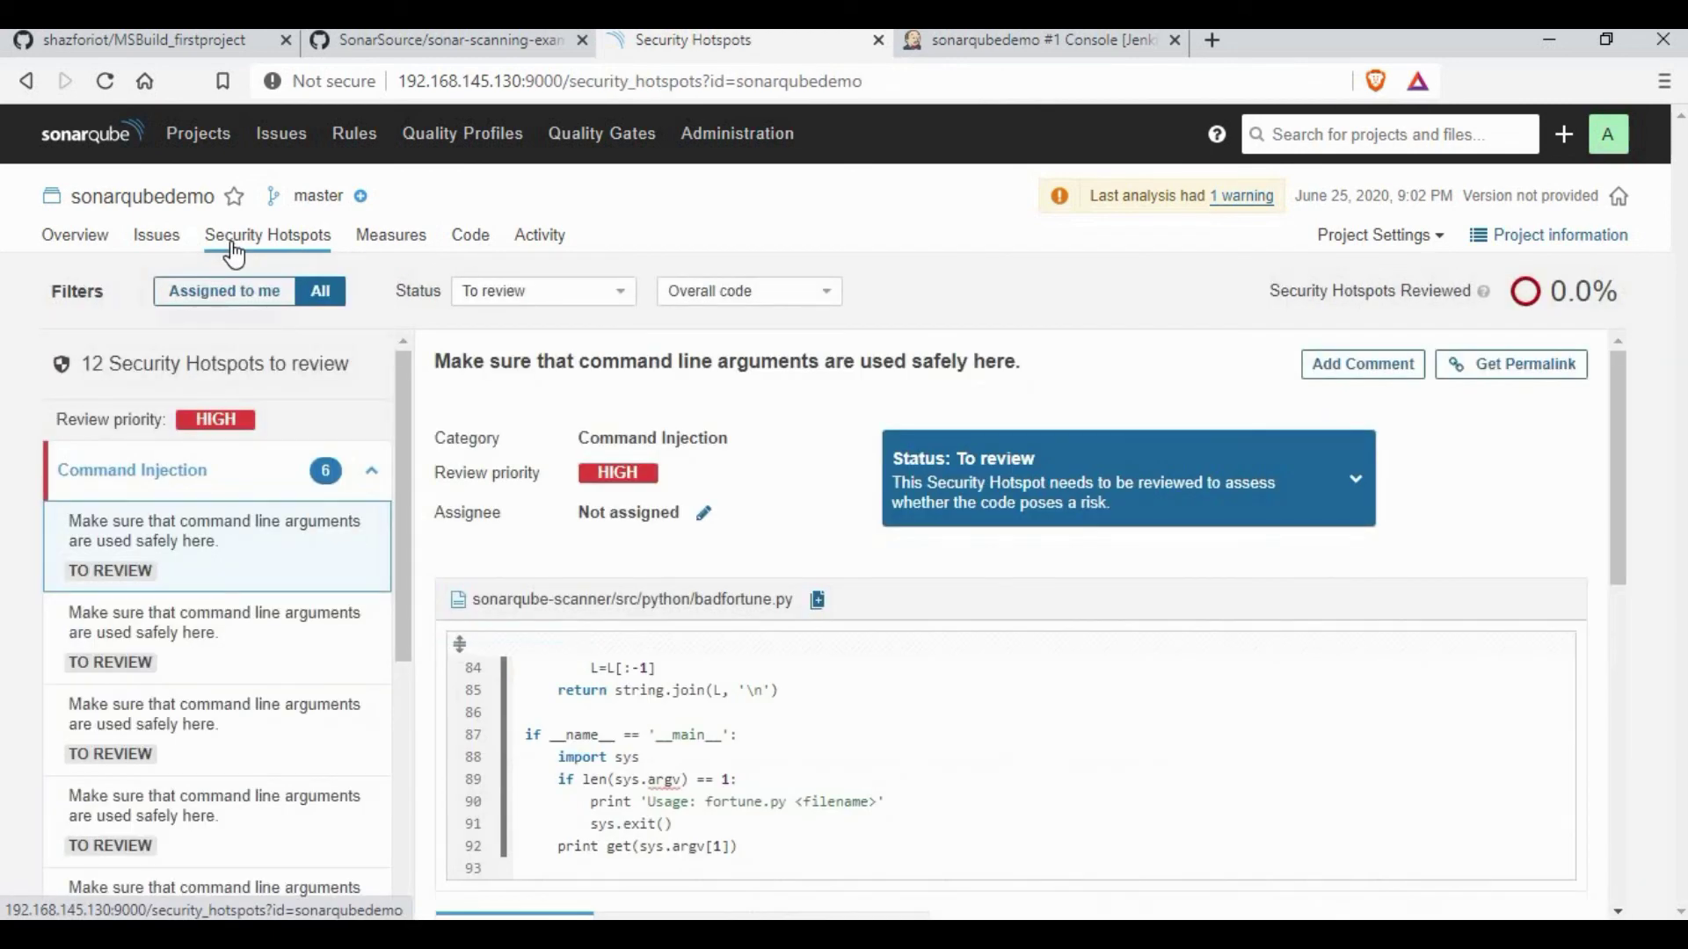
pyautogui.click(167, 239)
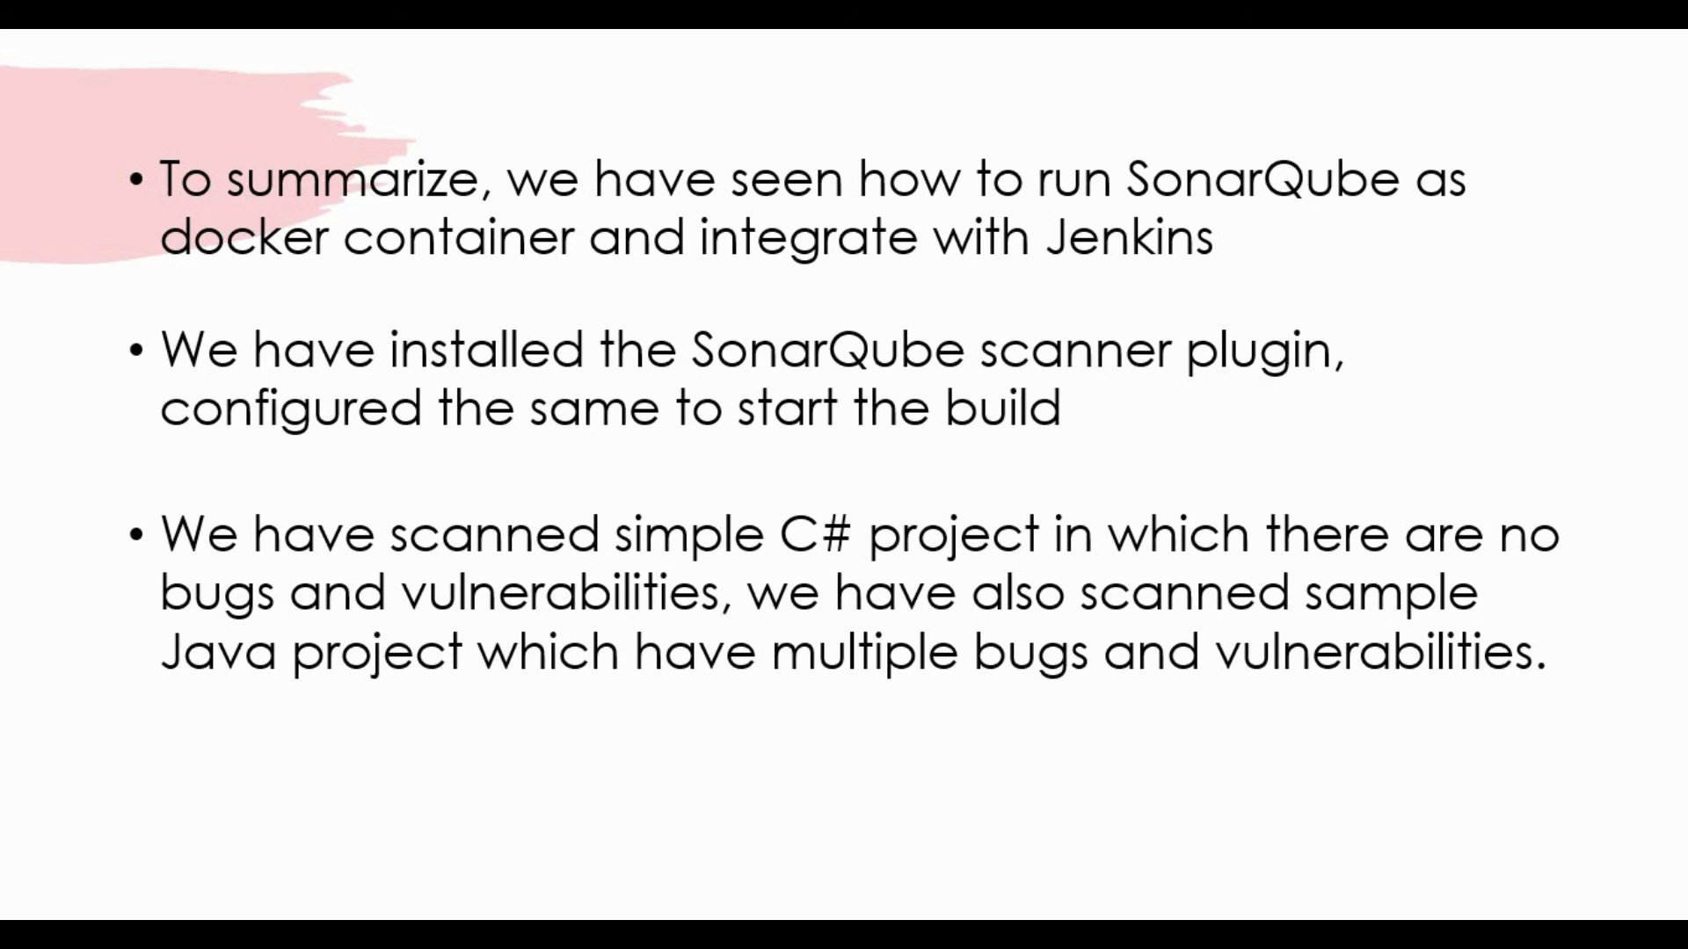
pyautogui.press('Right')
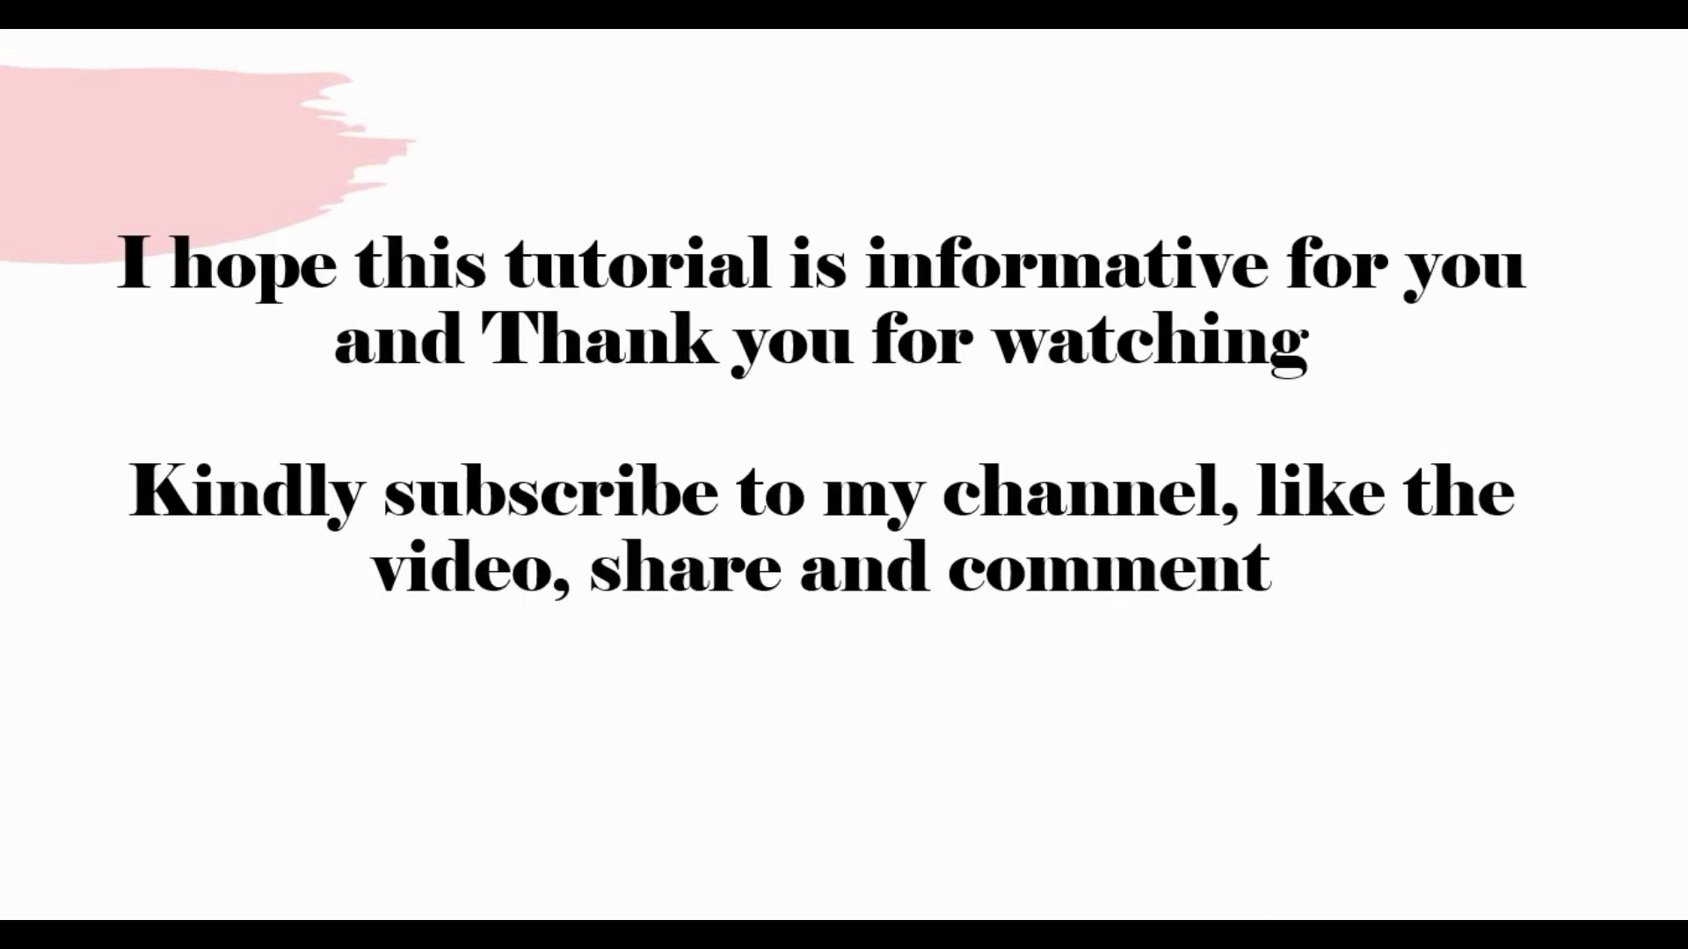